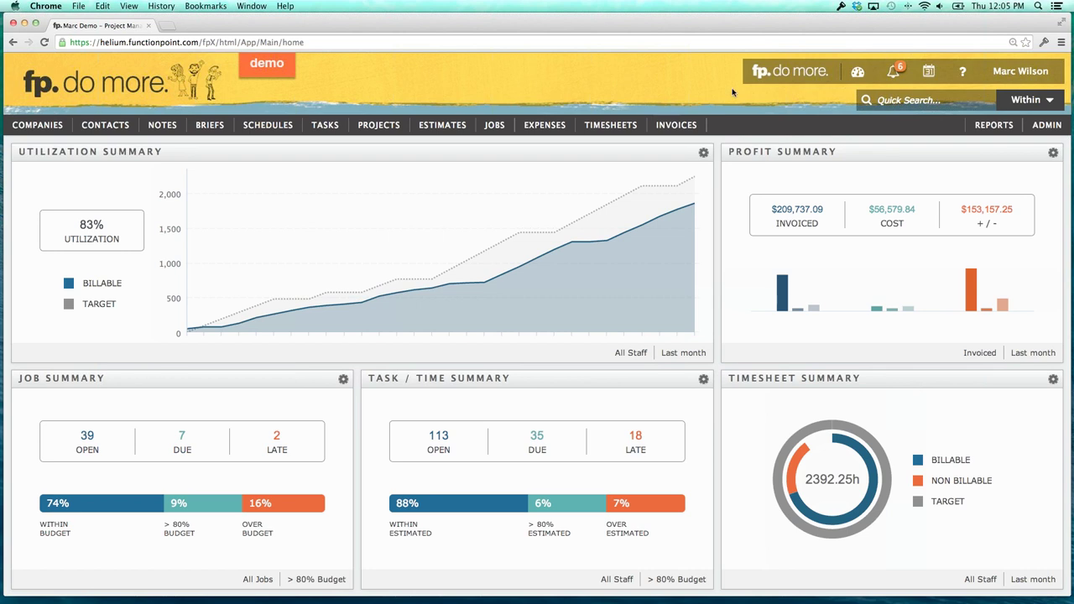
# Open the Job Types list under admin feature management and sort it by status with the active types first.
pyautogui.click(1046, 128)
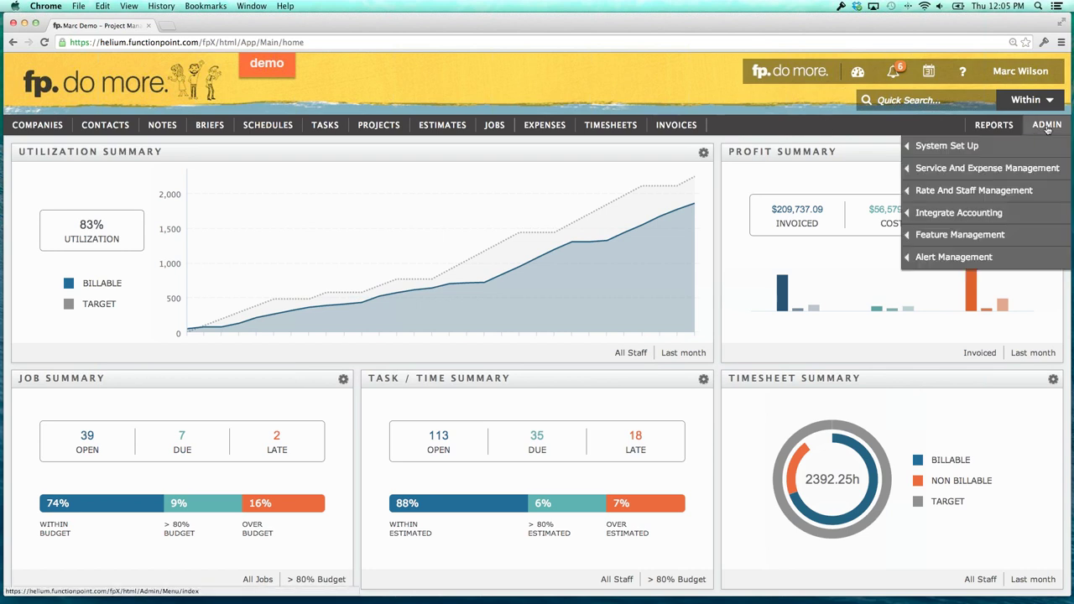
pyautogui.moveTo(957, 220)
pyautogui.moveTo(936, 235)
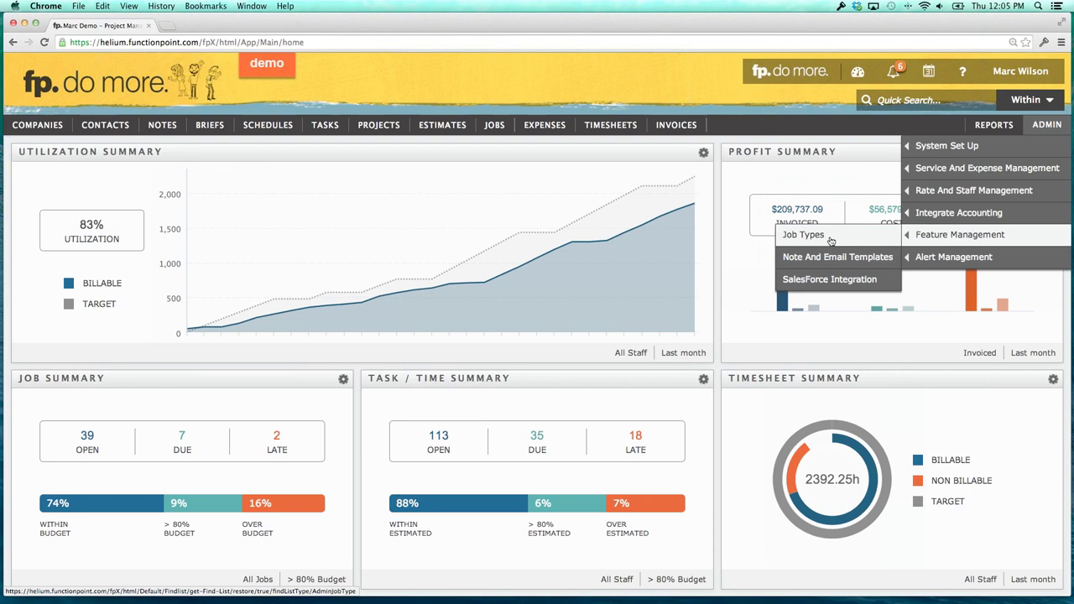
pyautogui.moveTo(933, 152)
pyautogui.click(873, 238)
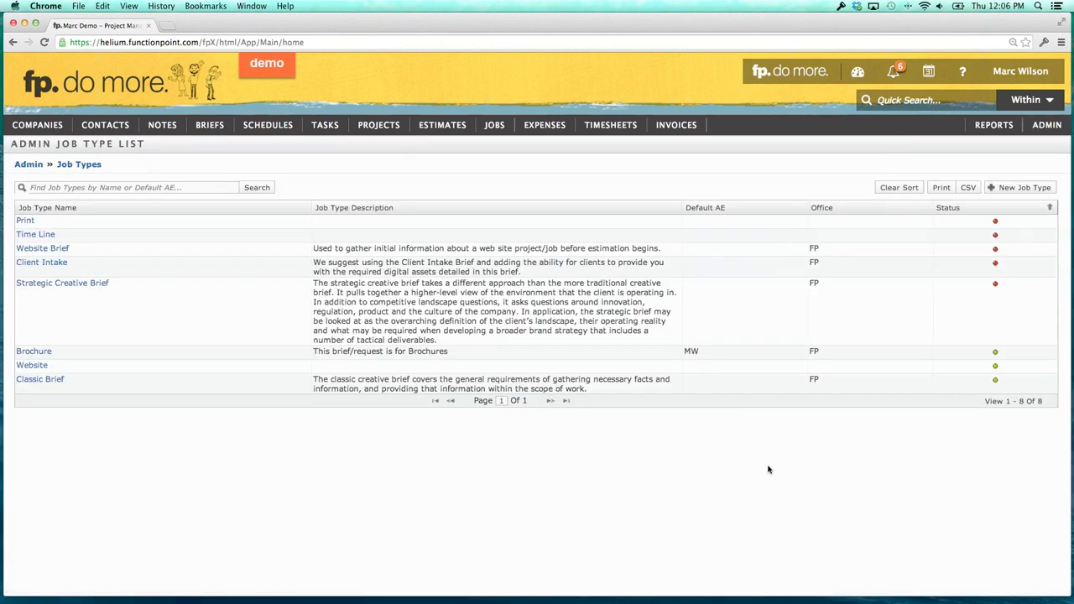
pyautogui.click(979, 210)
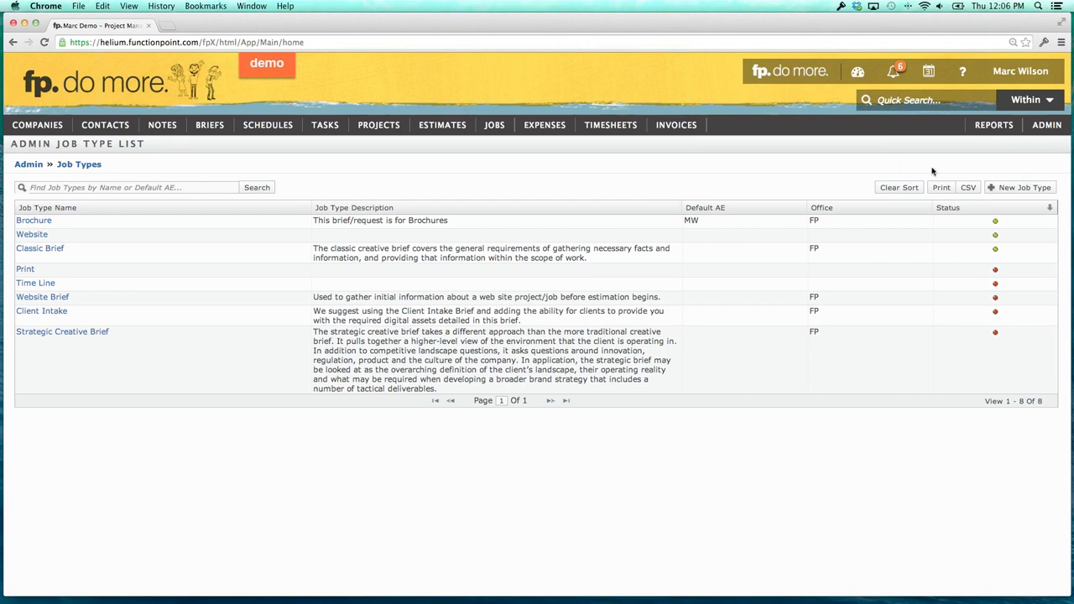
# Start a new job type and name it with the account holder's first name in possessive form followed by "Brief".
pyautogui.click(1007, 190)
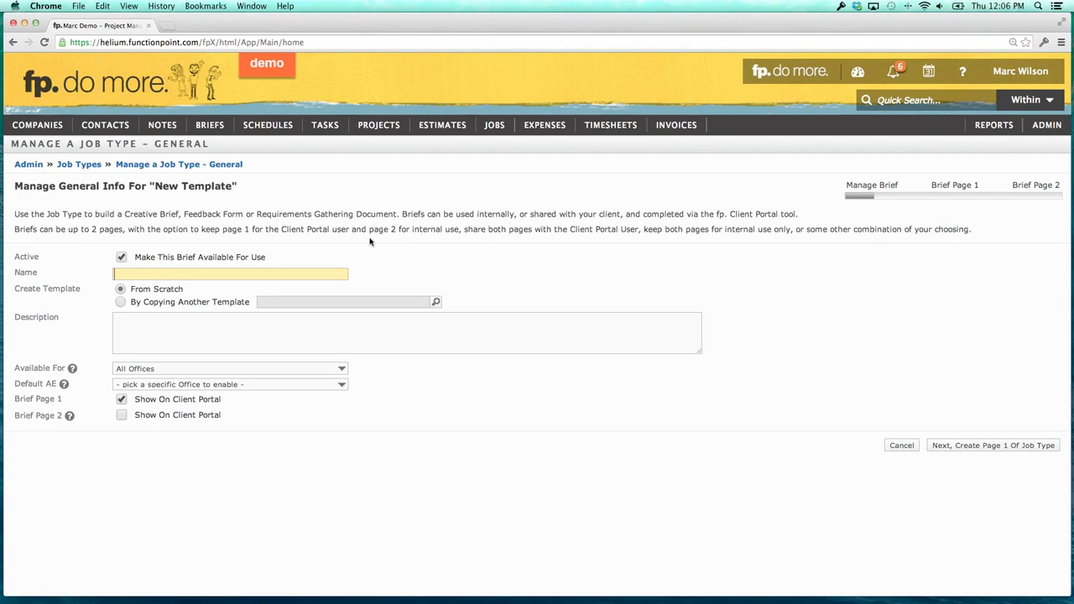
pyautogui.click(189, 272)
pyautogui.write("Marc's Brief")
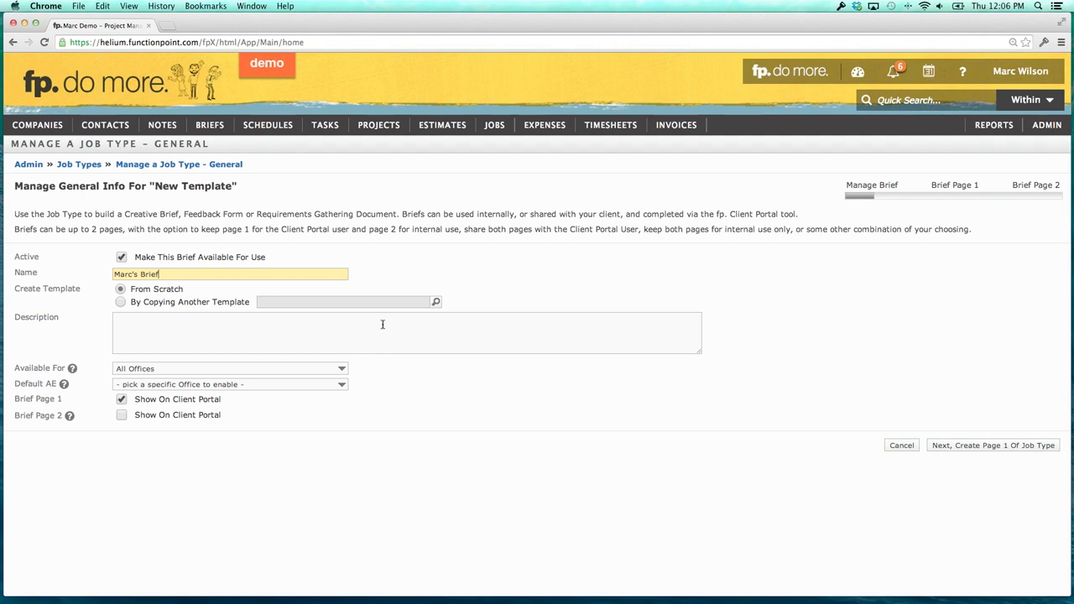
pyautogui.click(437, 303)
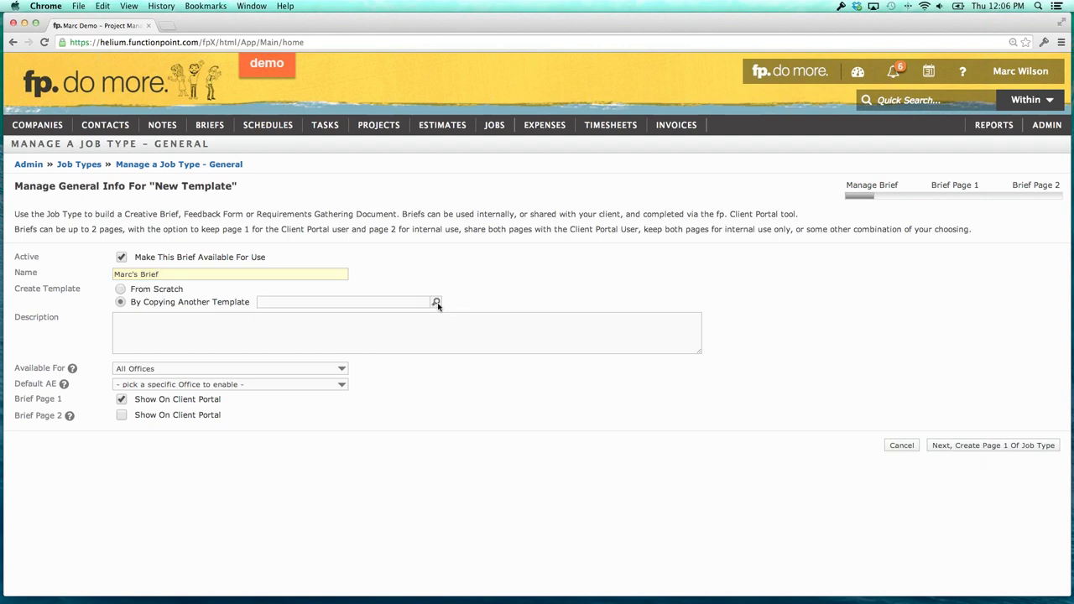
pyautogui.click(436, 303)
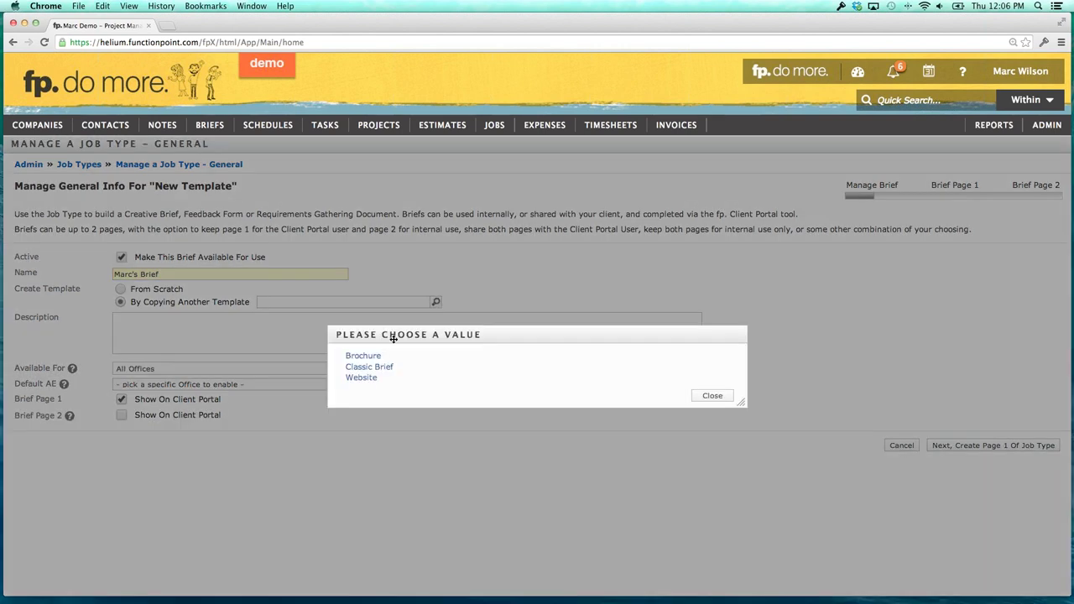
pyautogui.click(713, 395)
pyautogui.click(120, 290)
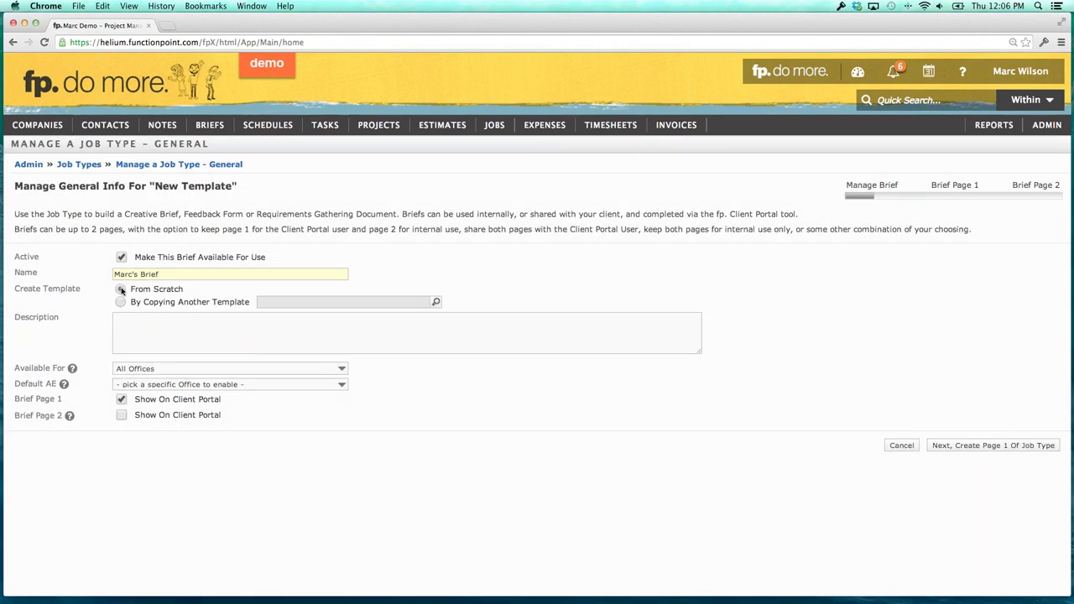
# Enter "Overall description of the template" as the job type's description.
pyautogui.click(153, 323)
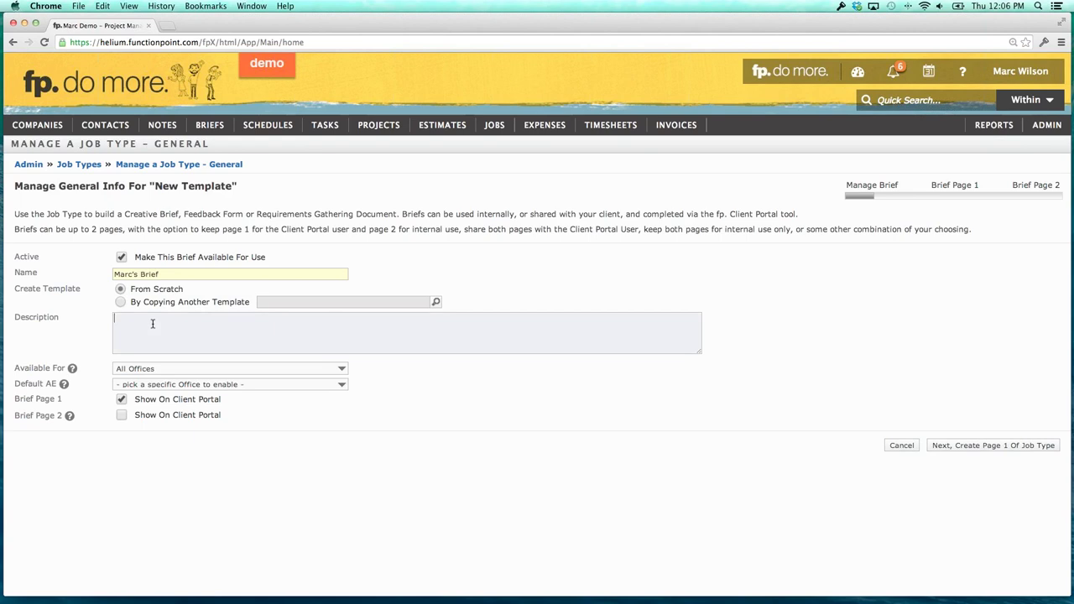
pyautogui.write('Overall description of the temp')
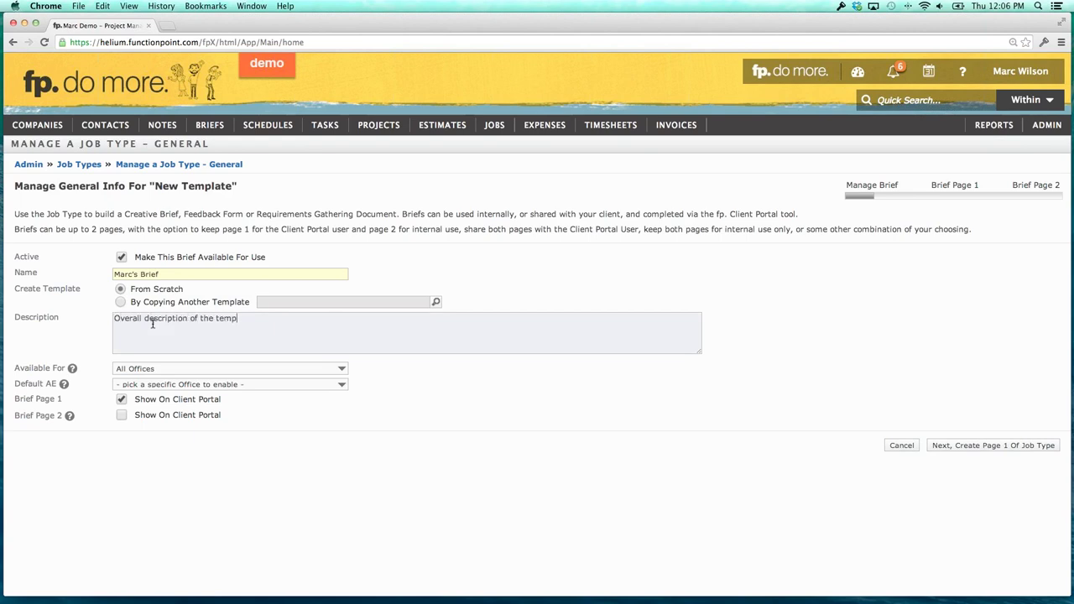
pyautogui.write('late')
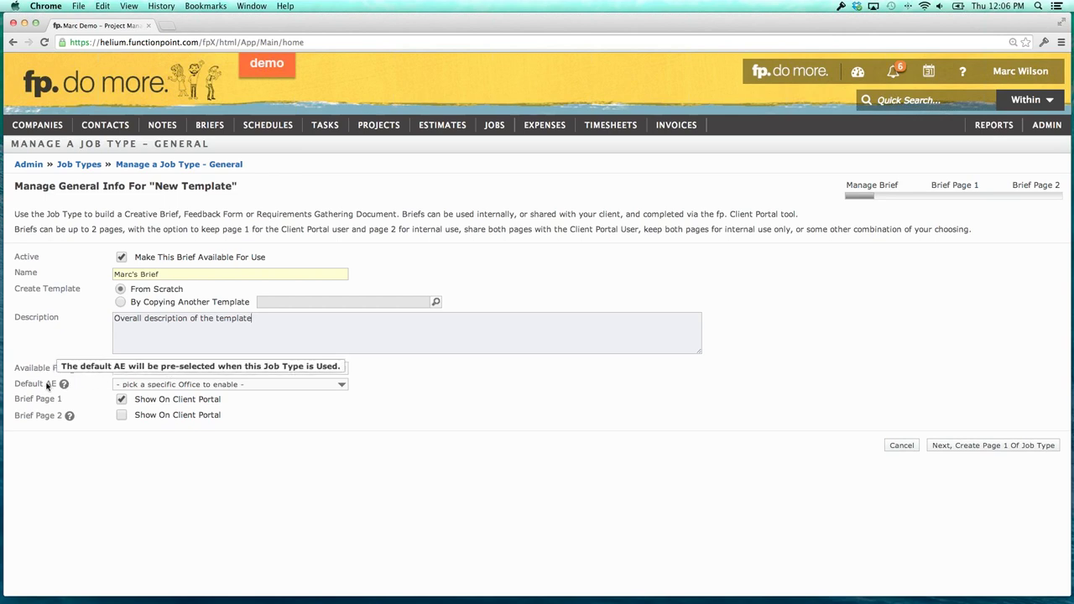
# Make the job type available for Function Point Productivity Software and choose the account holder as the default AE.
pyautogui.click(184, 372)
pyautogui.click(180, 376)
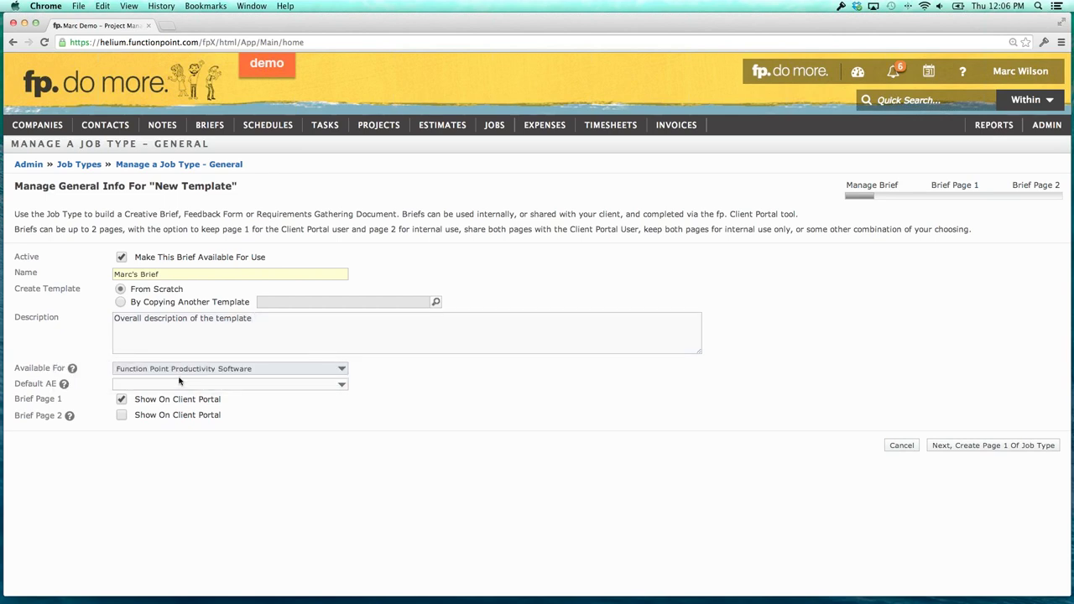
pyautogui.click(177, 384)
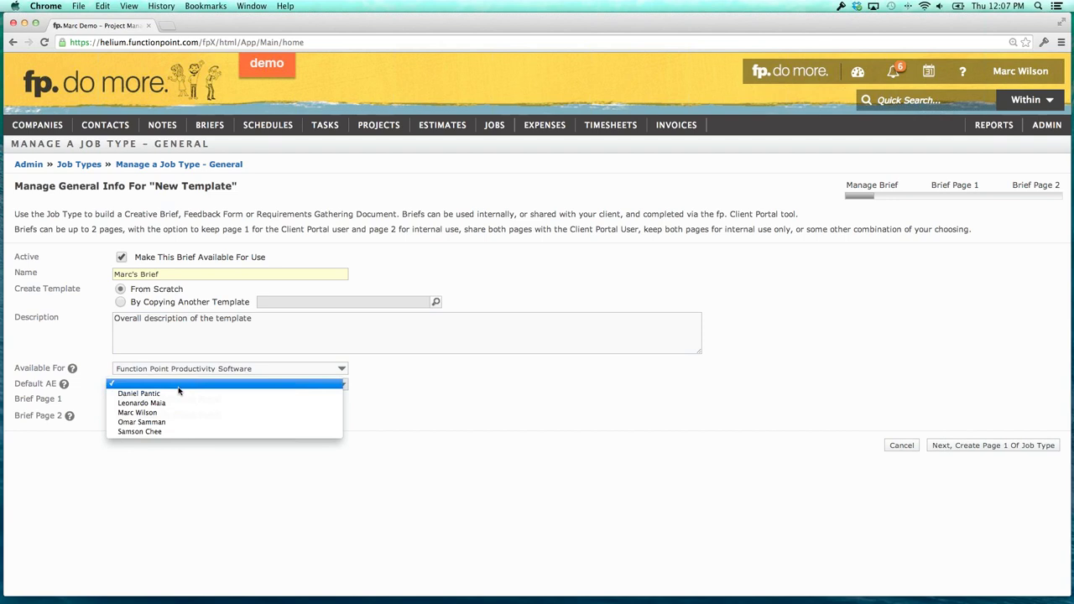
pyautogui.click(172, 412)
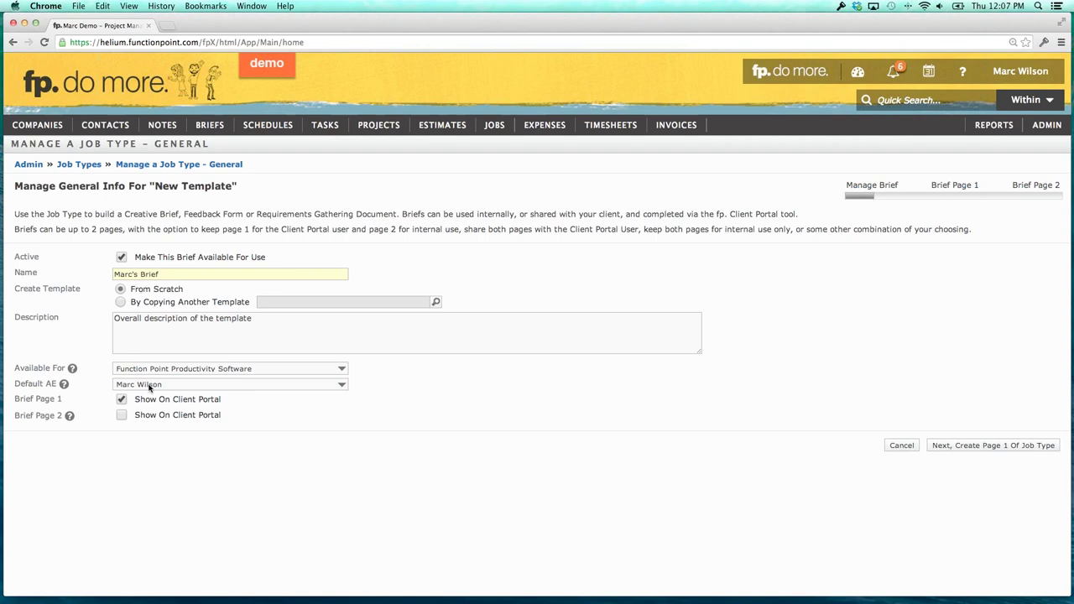
# Finish the job type's general info and proceed to creating brief page 1.
pyautogui.moveTo(25, 401); pyautogui.dragTo(61, 404)
pyautogui.click(68, 416)
pyautogui.click(985, 445)
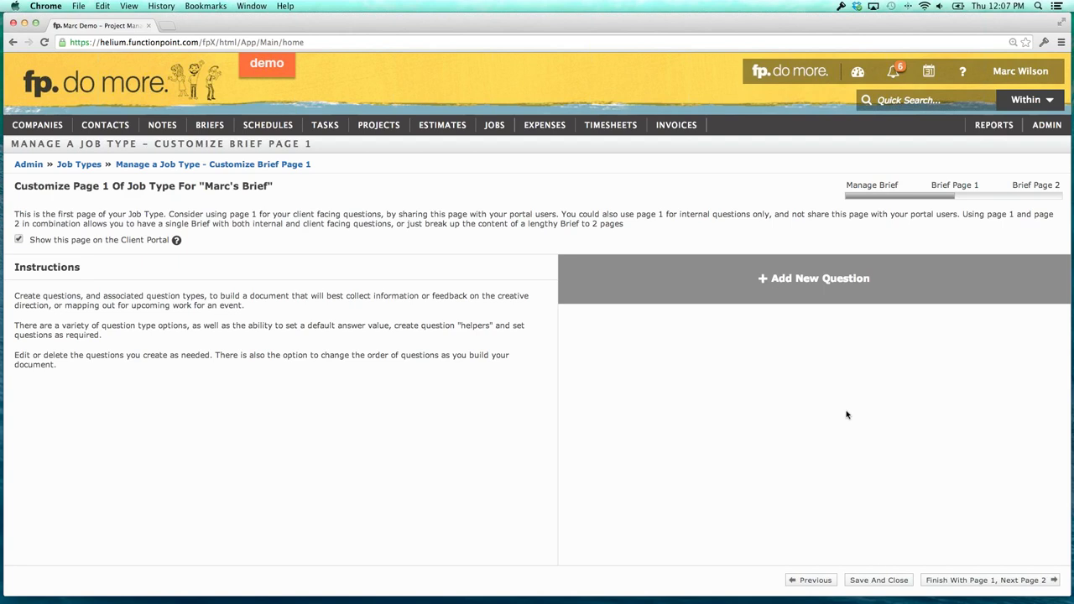
# Add an Explanatory Text question to page 1 with the label "Thank you for your information".
pyautogui.click(787, 283)
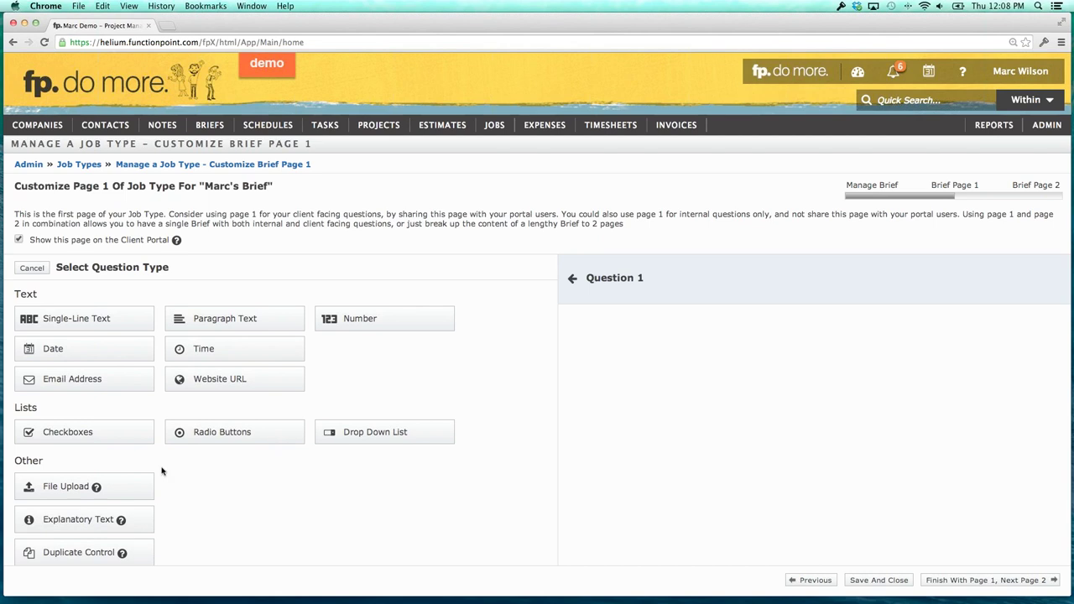
pyautogui.click(86, 521)
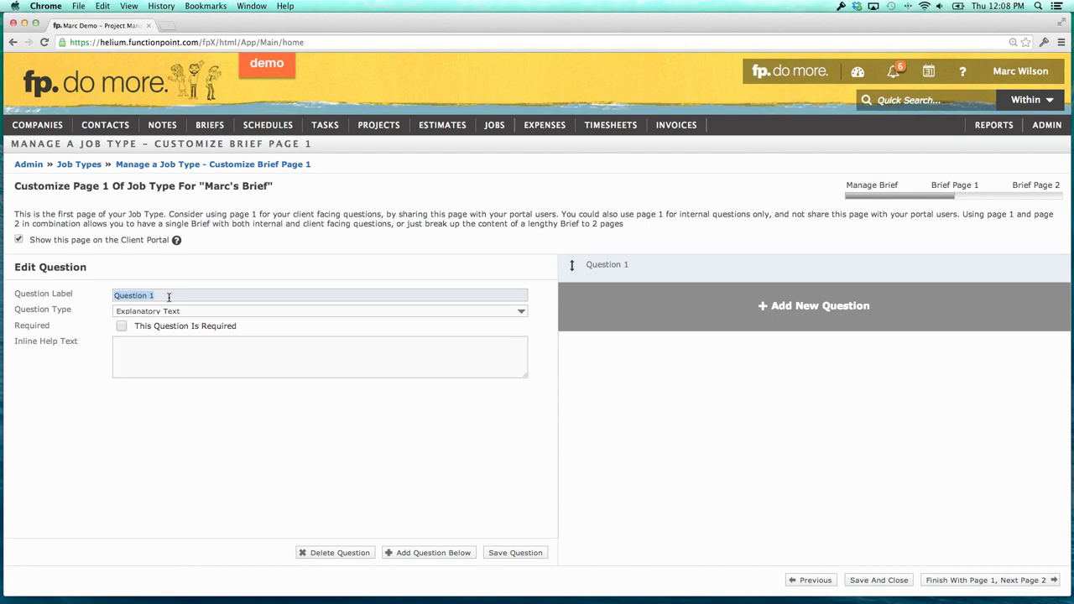
pyautogui.write('T')
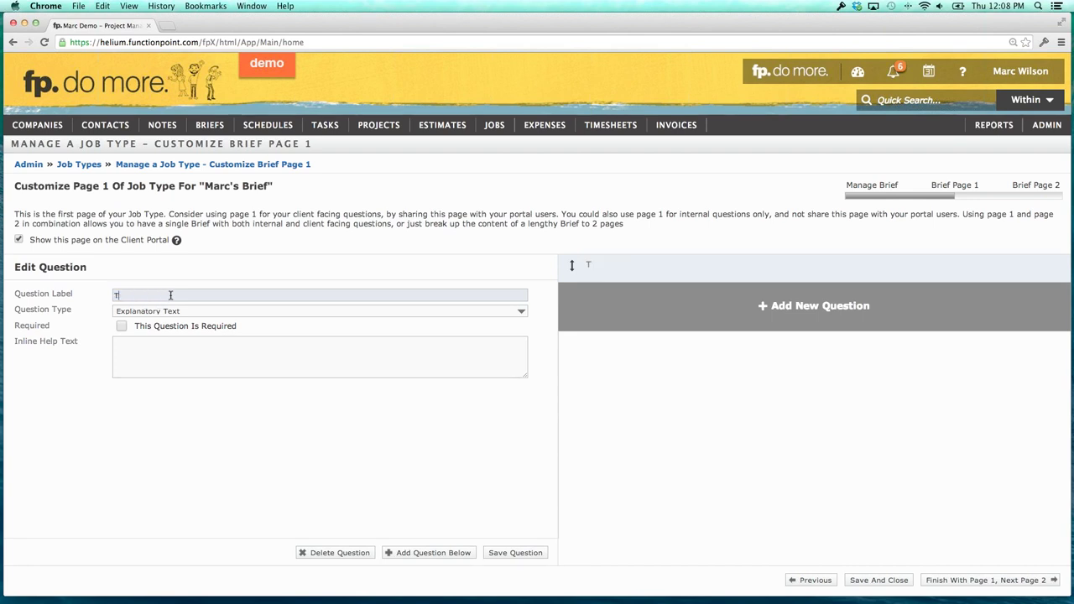
pyautogui.write('hank you for y')
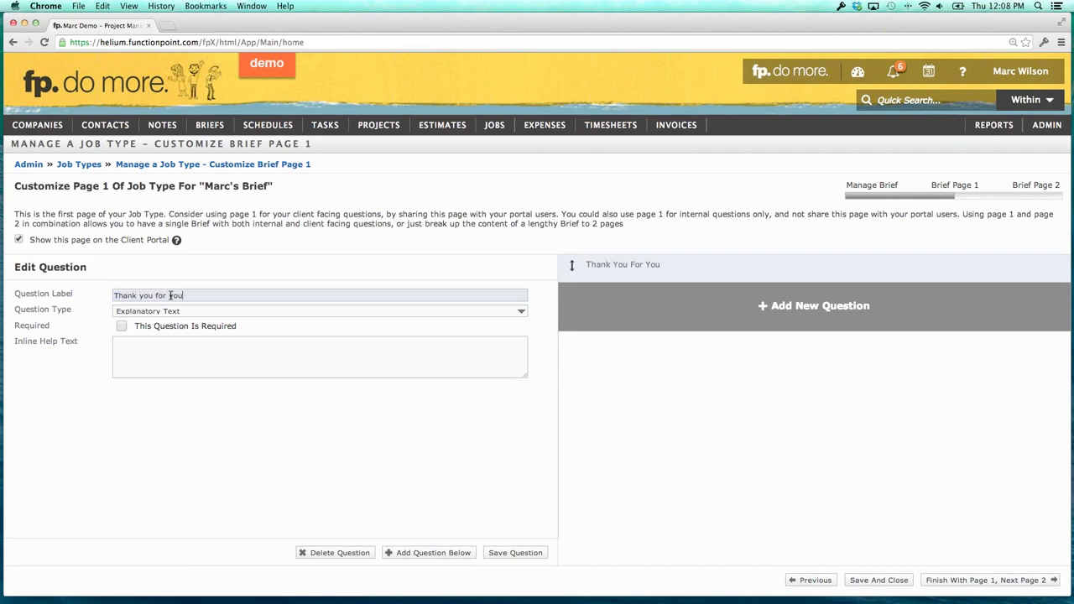
pyautogui.write('our informati')
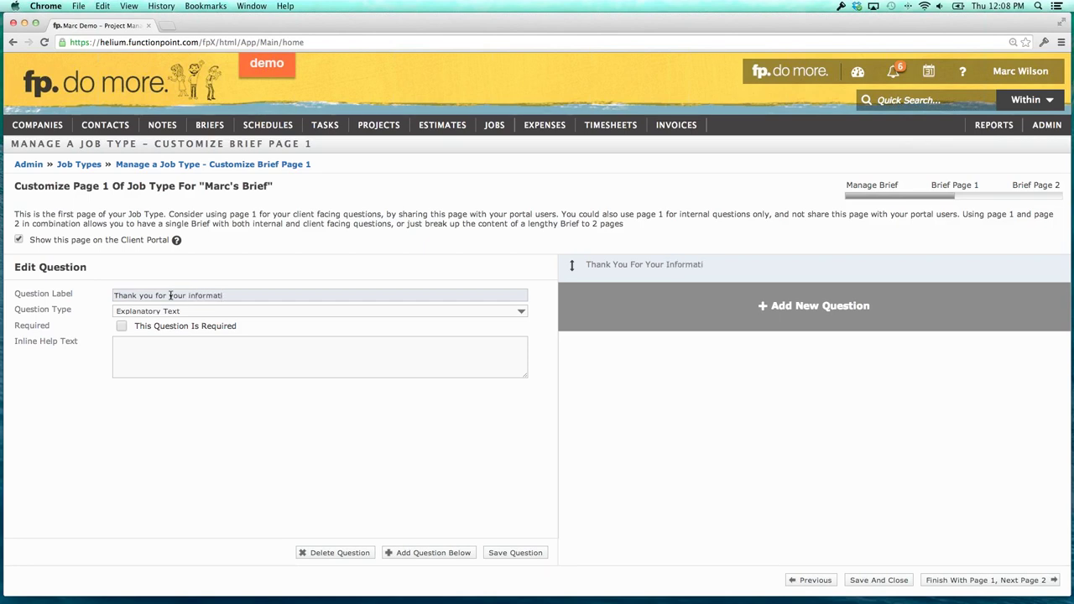
pyautogui.write('on')
# Set the explanatory question's inline help text to "This is the actual txt that will appear.".
pyautogui.click(166, 344)
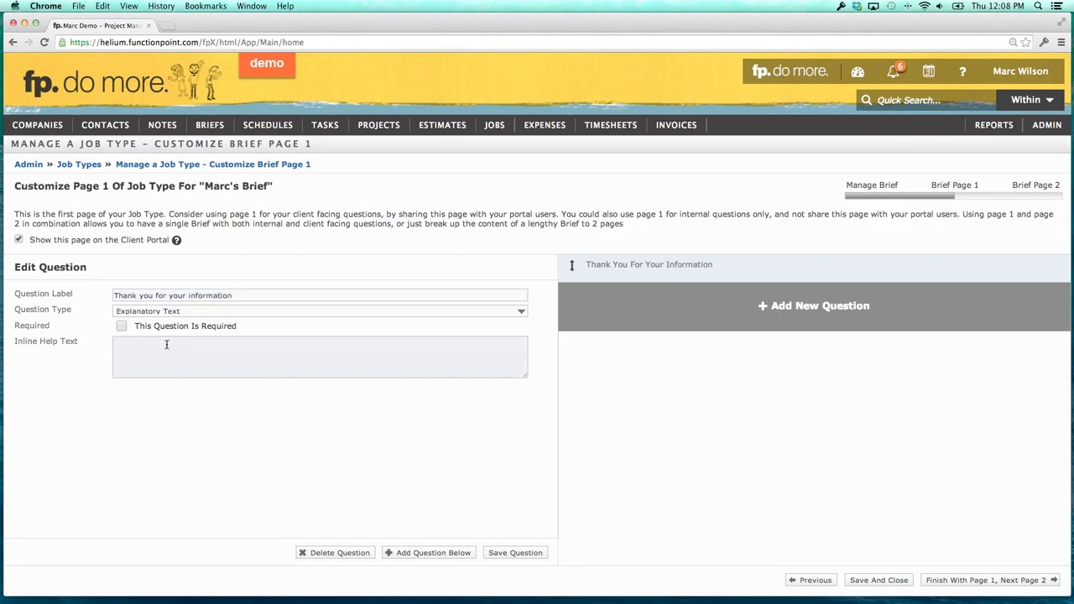
pyautogui.write('This ')
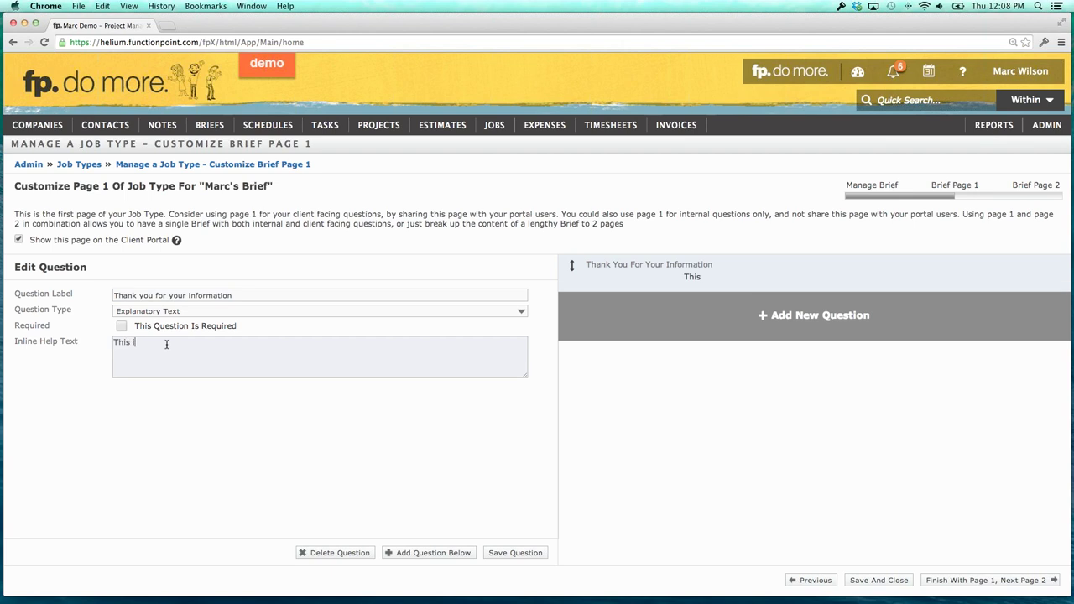
pyautogui.write('is the actual t')
pyautogui.write('ex')
pyautogui.press('BackSpace')
pyautogui.press('BackSpace')
pyautogui.write('x')
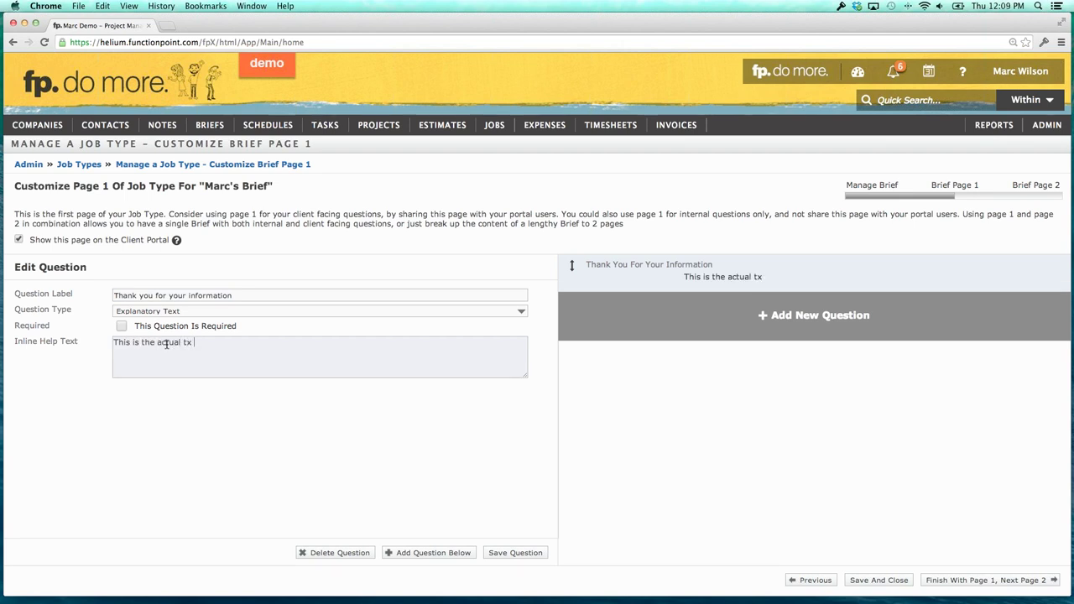
pyautogui.write('tthat will appear.')
pyautogui.rightClick(200, 345)
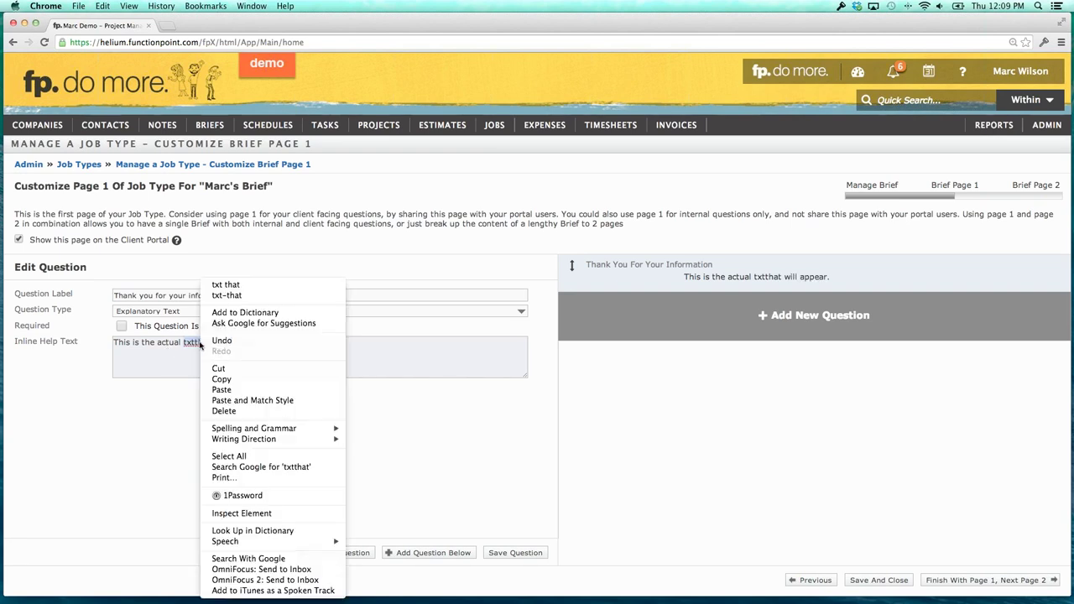
pyautogui.click(226, 286)
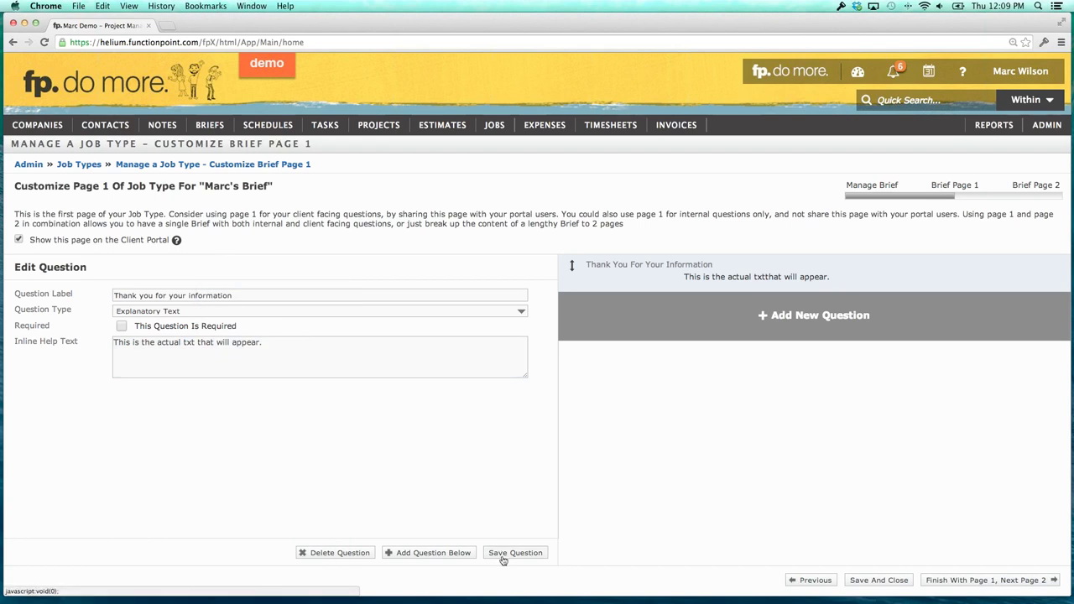
# Add a Paragraph Text question below the explanatory text, labelled "What is the overall message".
pyautogui.click(421, 554)
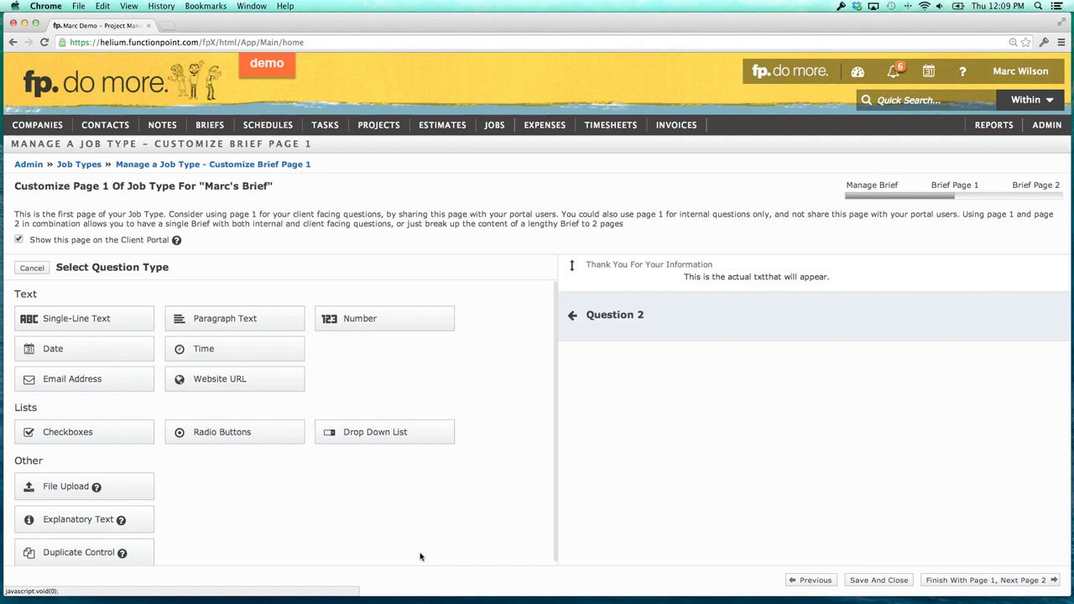
pyautogui.click(220, 321)
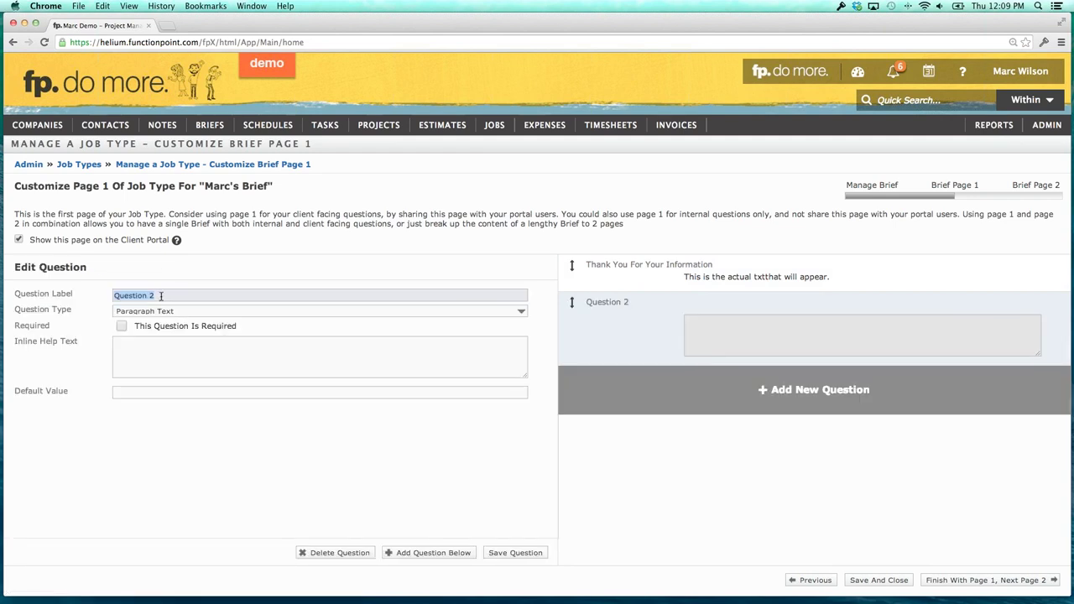
pyautogui.write('What is the overall')
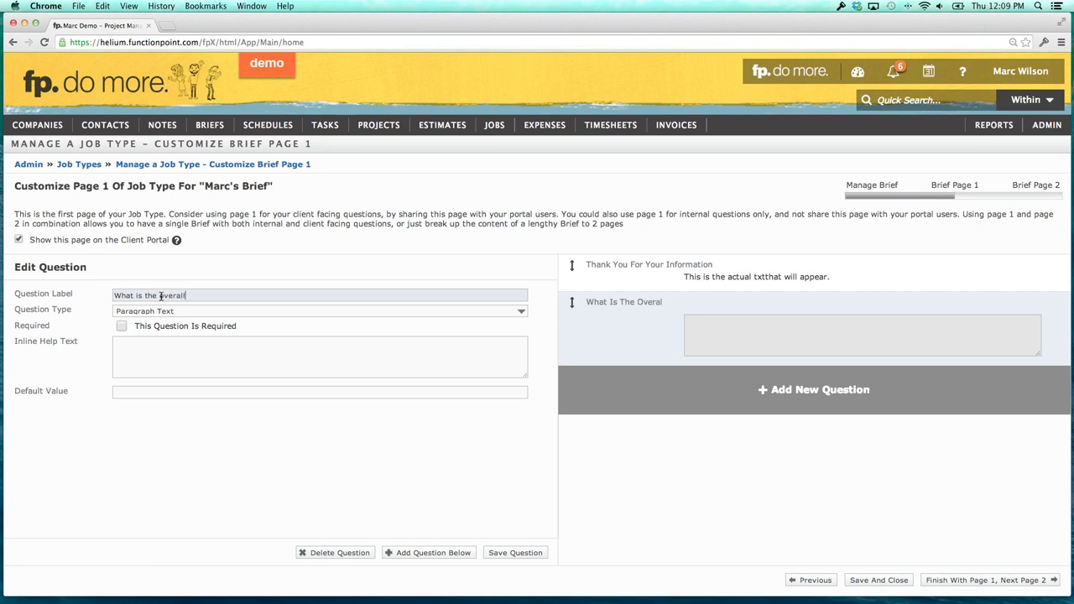
pyautogui.write(' message')
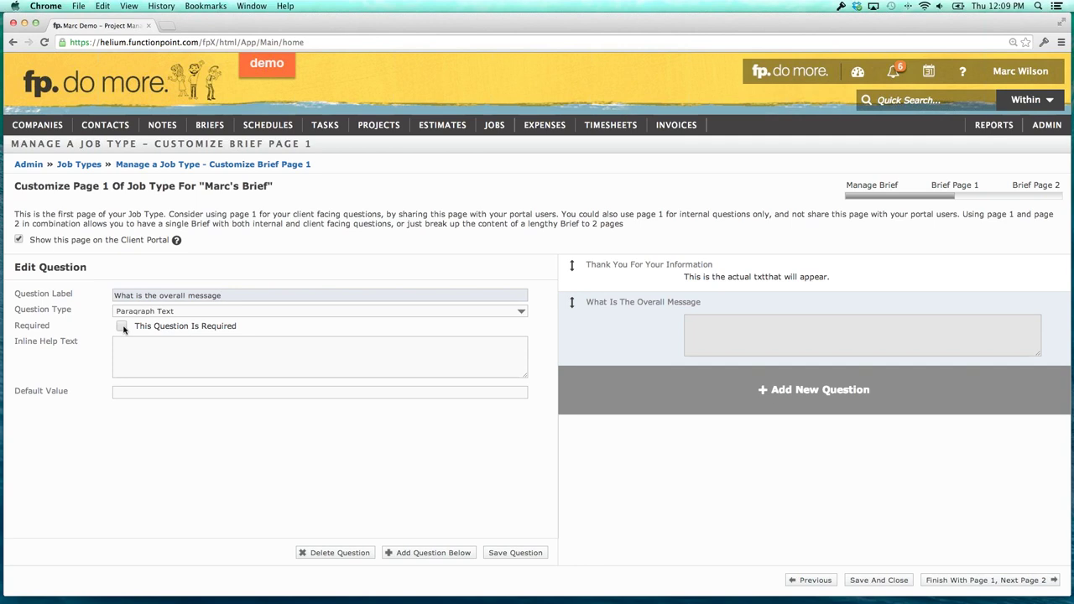
# Set the paragraph question's inline help text to "Please provide as much dtails as possible" and open its default value for editing.
pyautogui.click(139, 347)
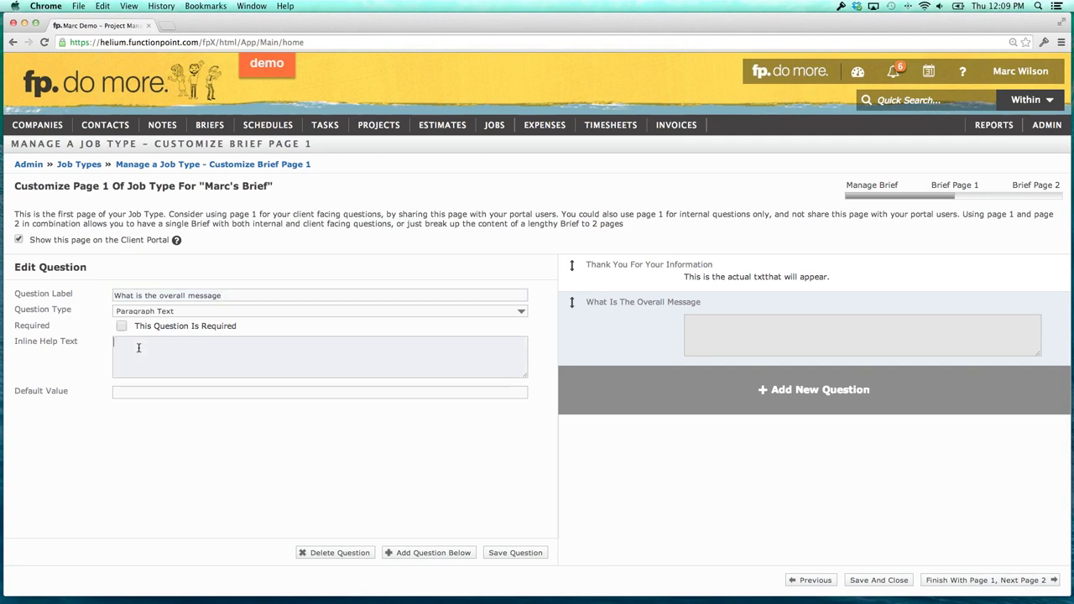
pyautogui.write('Pl')
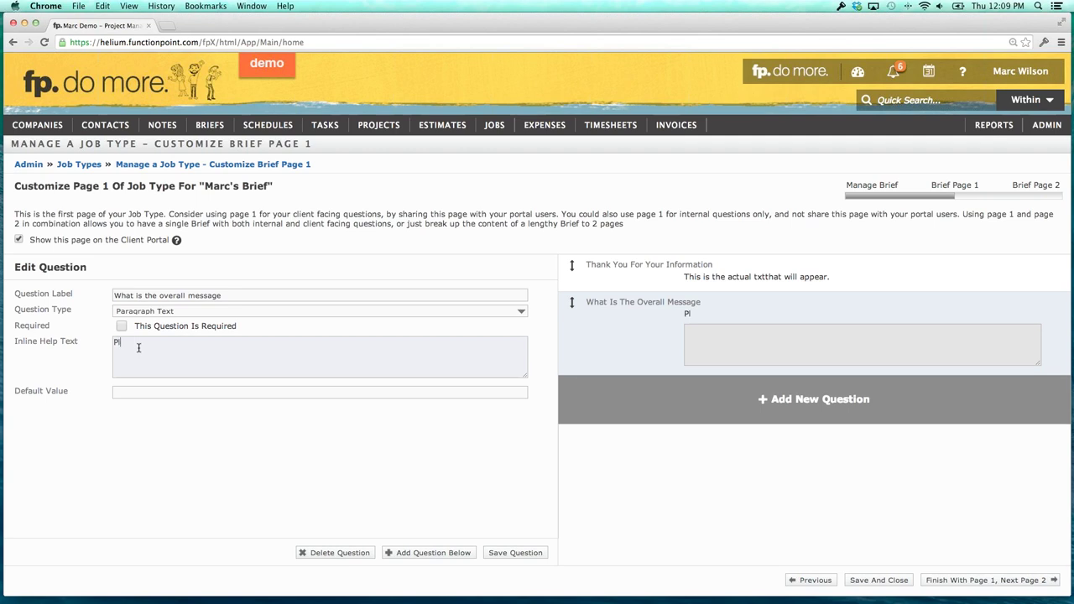
pyautogui.write('ease provide as much dt')
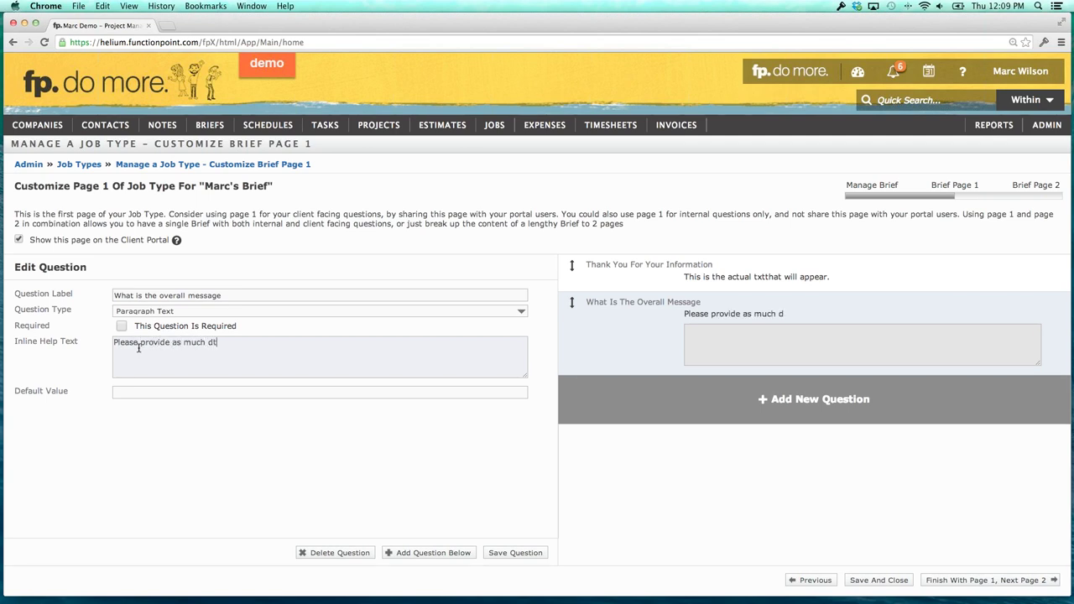
pyautogui.write('ails as possible')
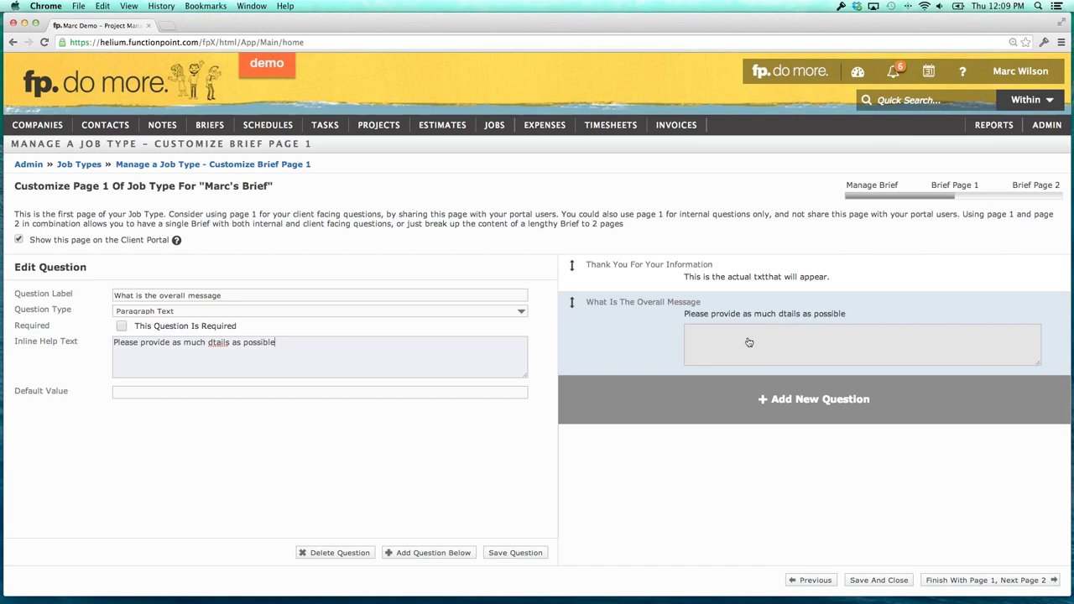
pyautogui.click(414, 393)
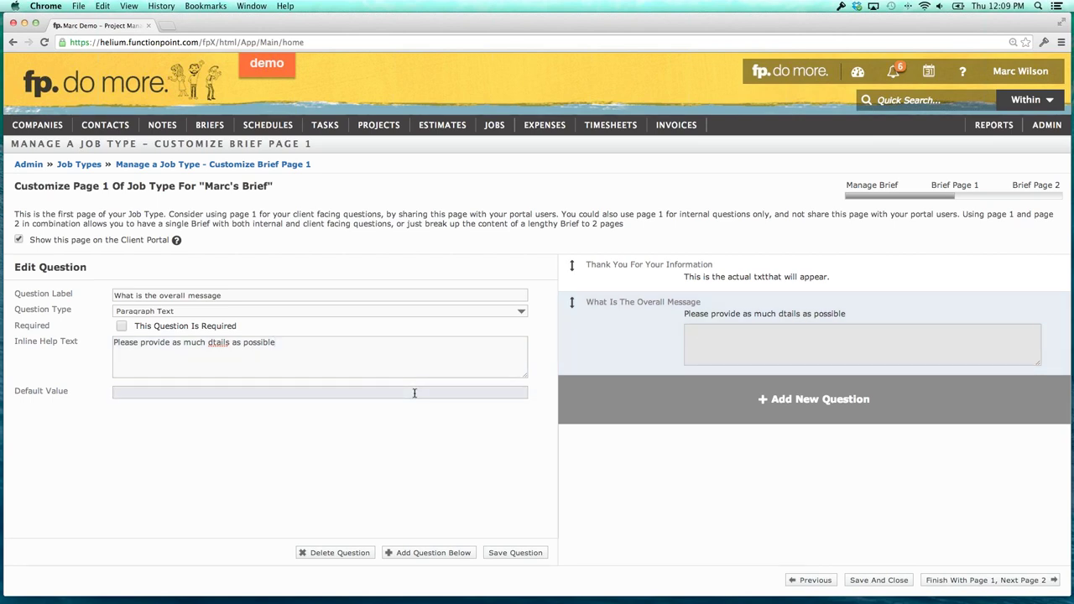
# Set the paragraph question's default value to "This will fill in auto" and mark the question as required.
pyautogui.write('This will fill in auto')
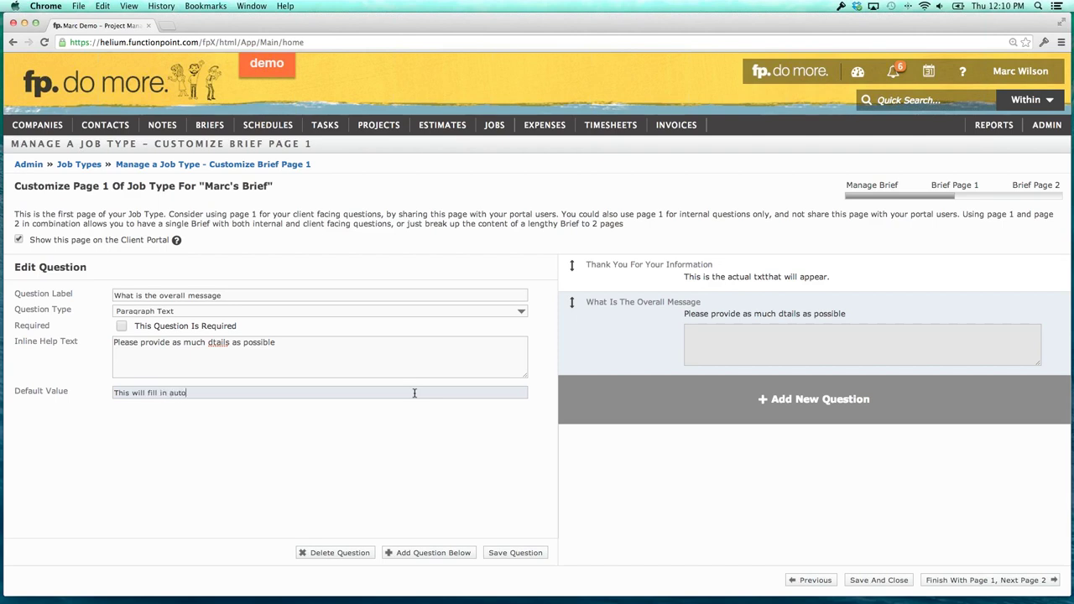
pyautogui.click(122, 326)
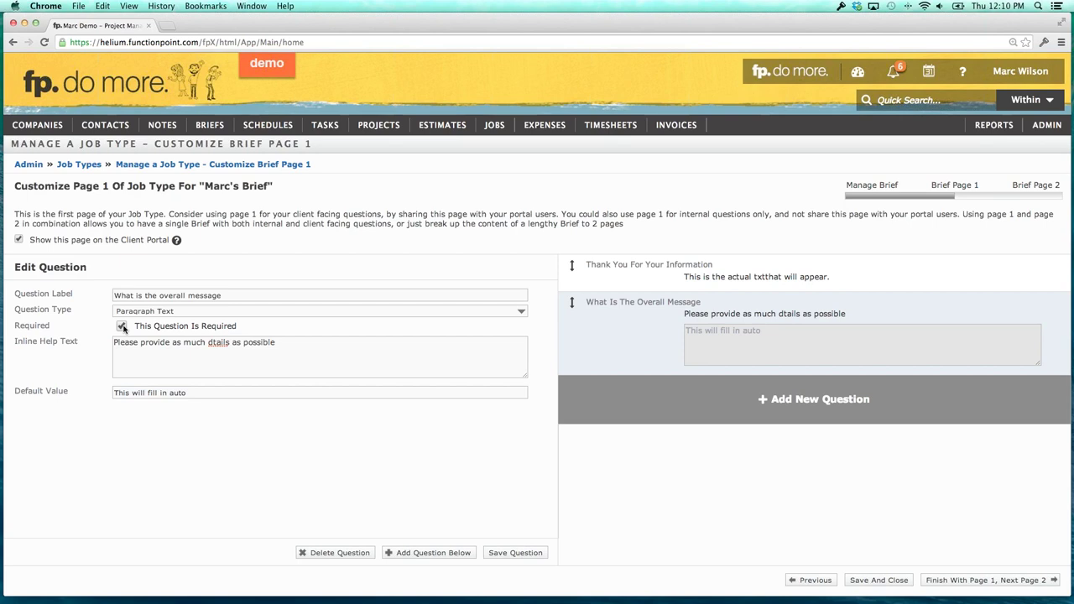
# Add a Date question below the paragraph question, labelled "When is the copy due?", and start another question below it.
pyautogui.click(429, 553)
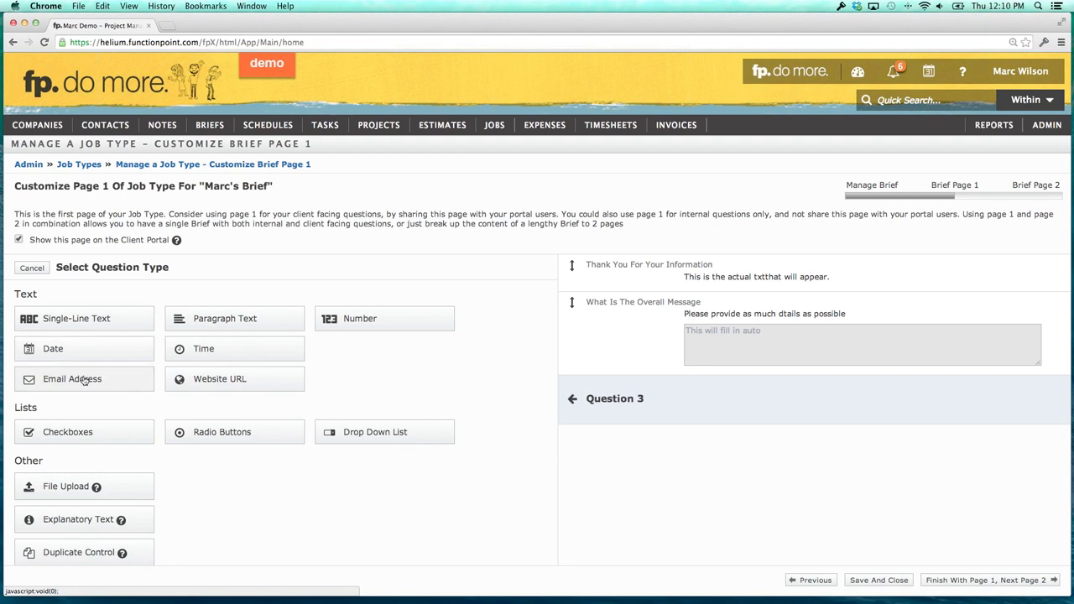
pyautogui.click(79, 350)
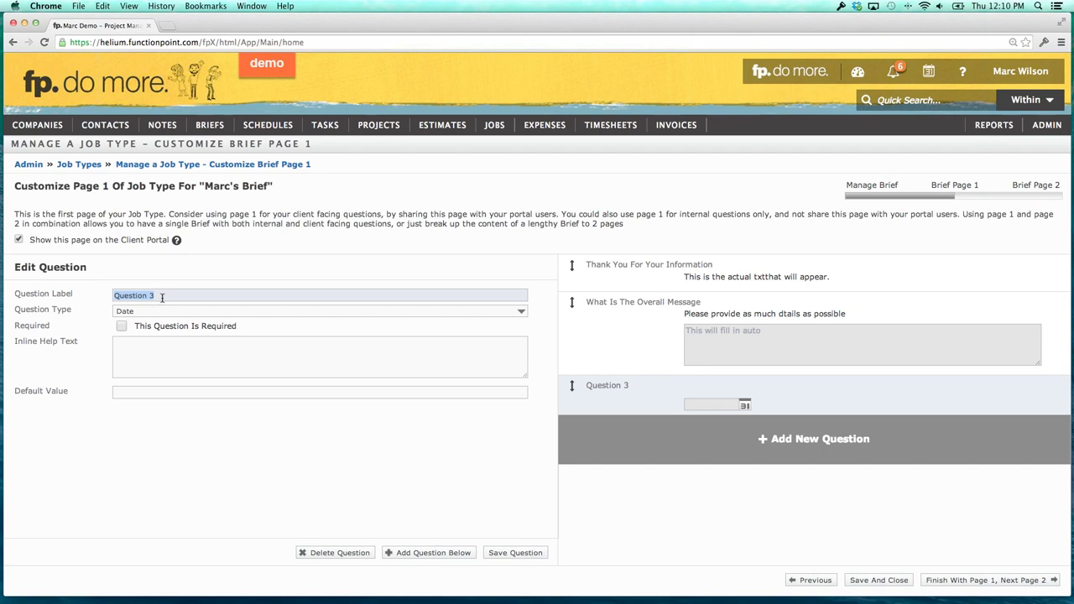
pyautogui.write('When is the copy due?')
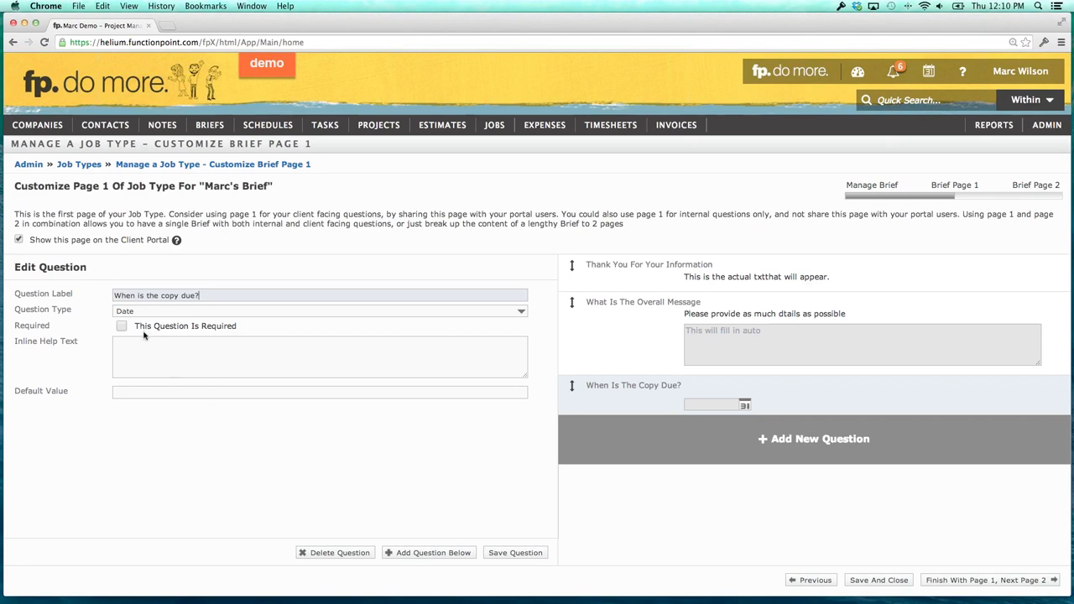
pyautogui.click(279, 439)
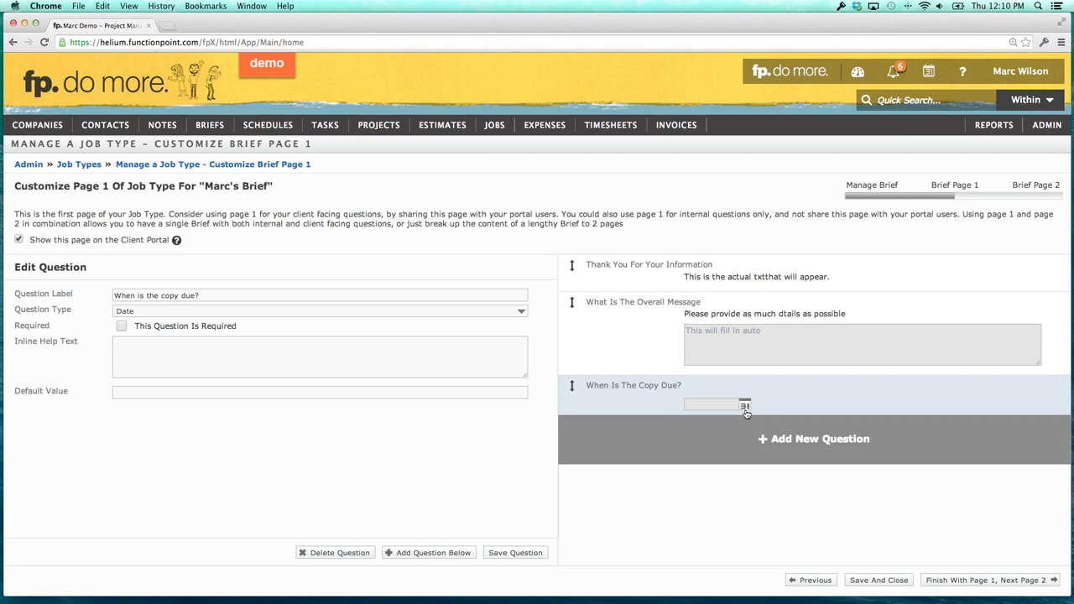
pyautogui.click(430, 553)
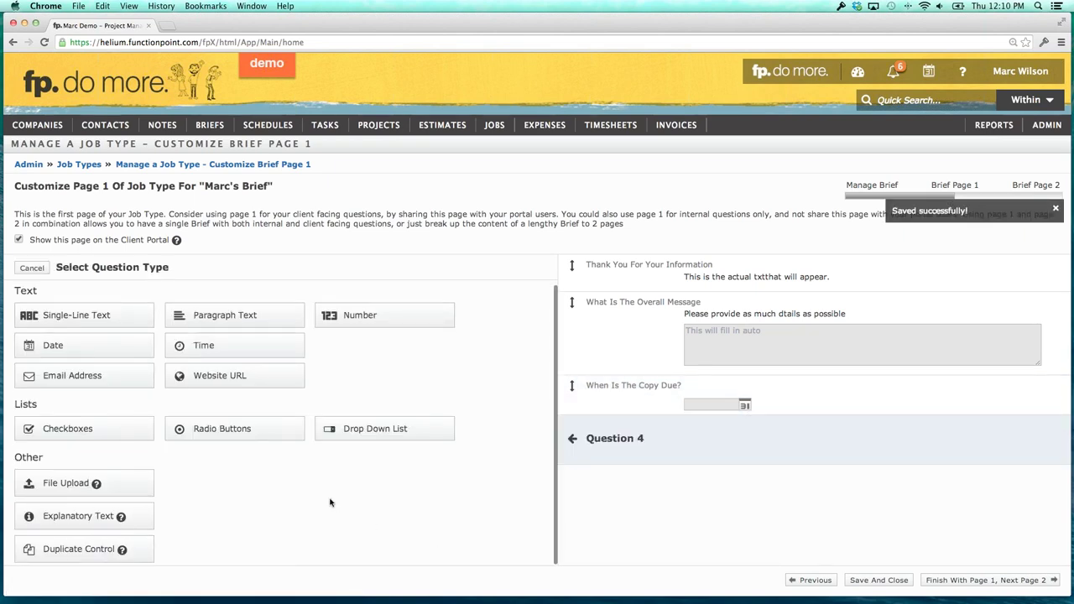
pyautogui.click(92, 428)
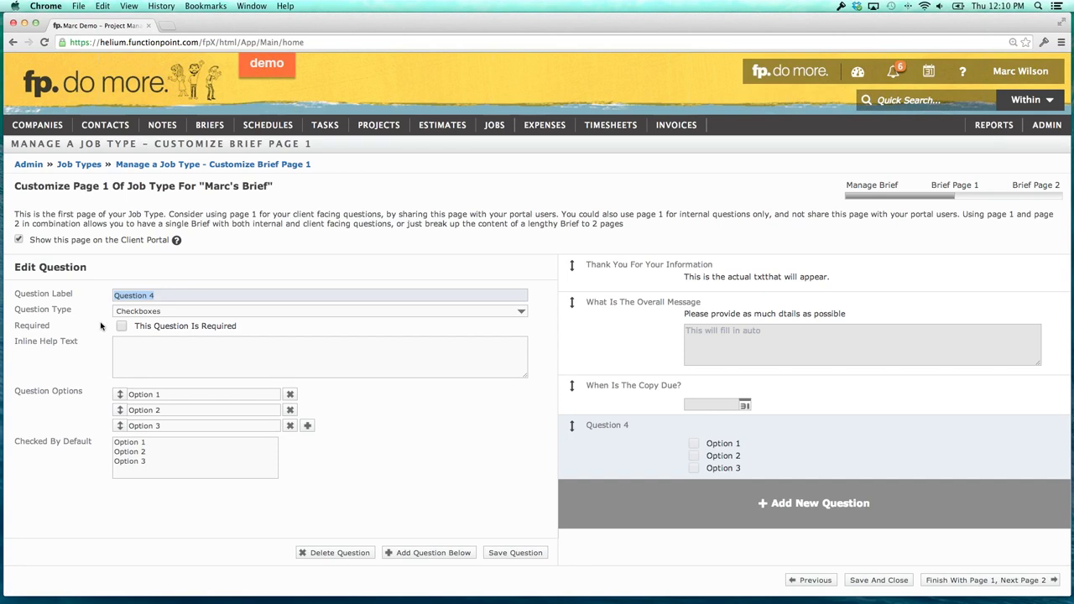
pyautogui.click(324, 553)
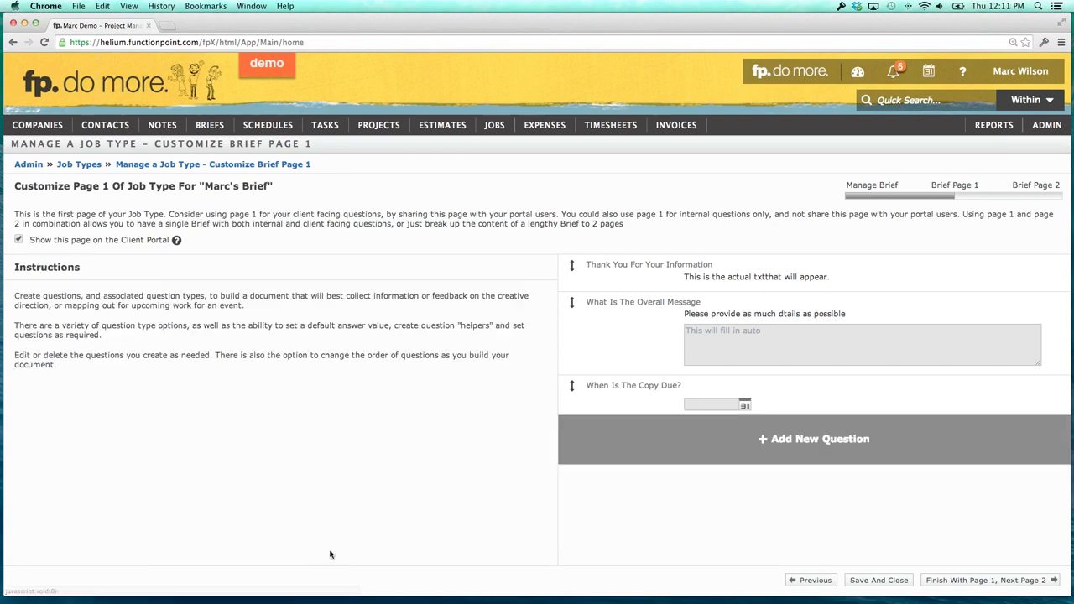
pyautogui.click(638, 443)
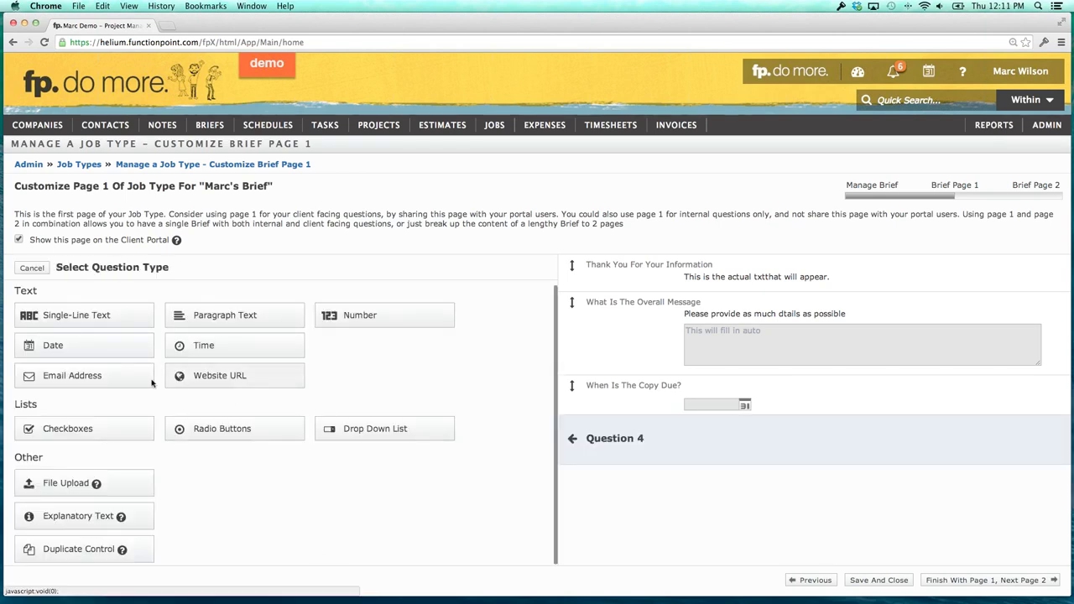
pyautogui.moveTo(13, 407); pyautogui.dragTo(19, 408)
pyautogui.click(18, 408)
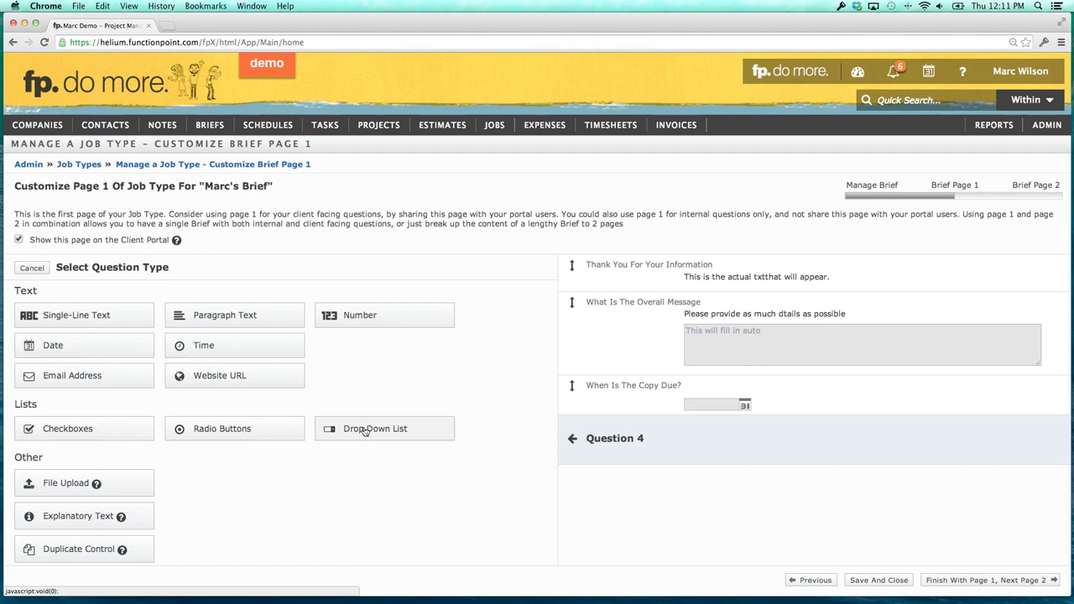
# Make question 4 a Checkboxes question labelled "What is the target audience?" and add a fourth answer option.
pyautogui.click(101, 430)
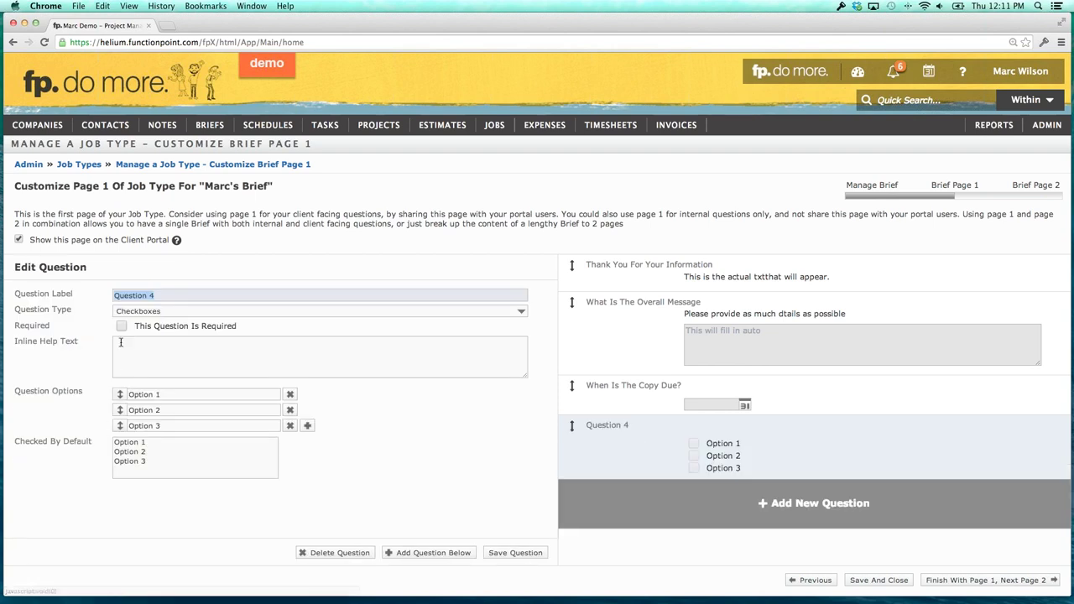
pyautogui.write('What')
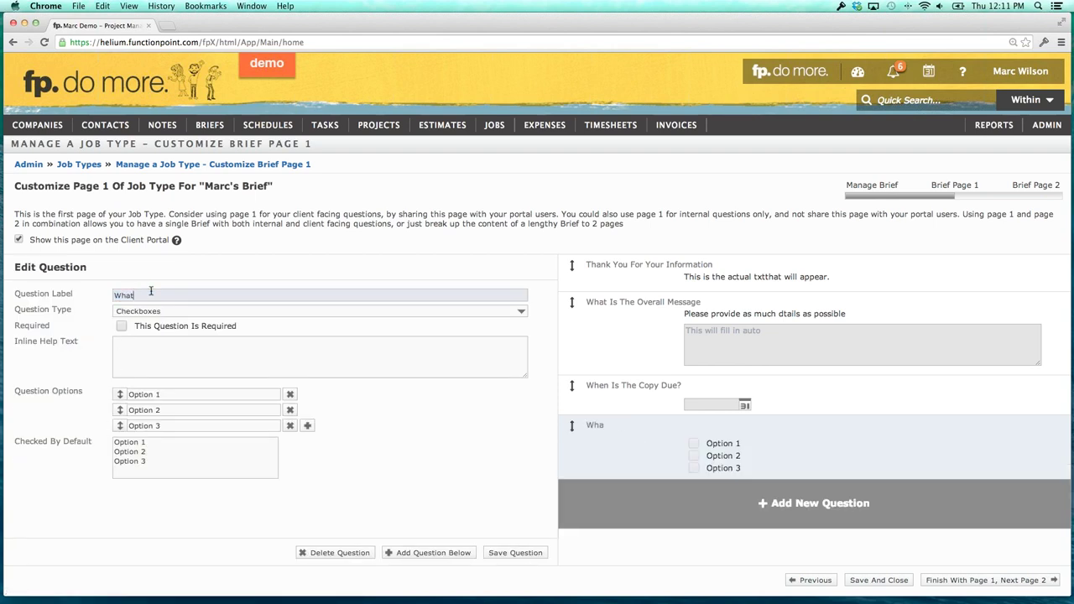
pyautogui.write(' is the targ')
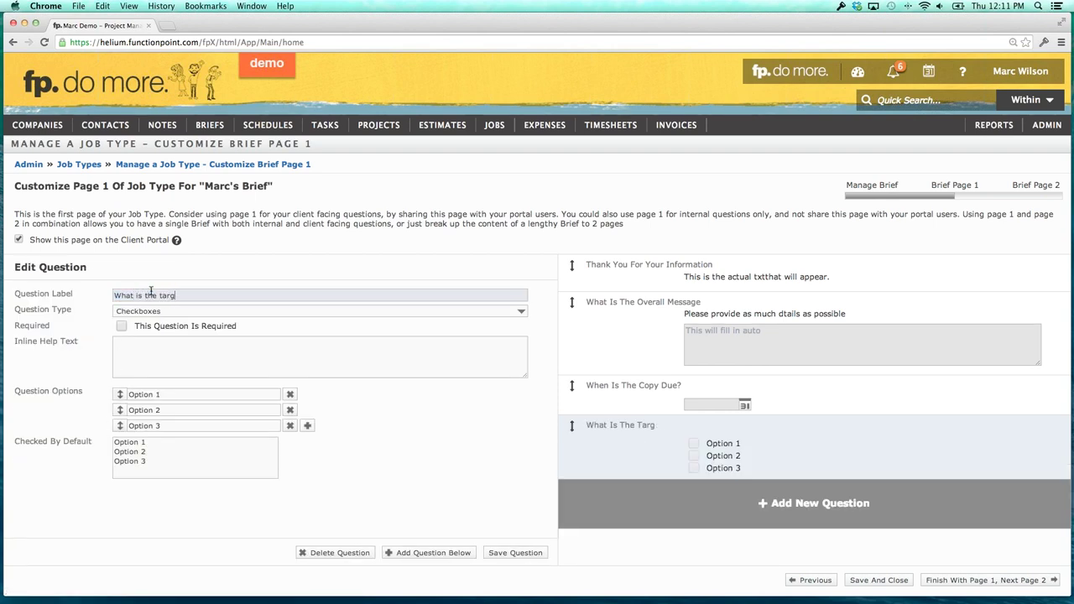
pyautogui.write('et audience?')
pyautogui.moveTo(164, 394); pyautogui.dragTo(119, 397)
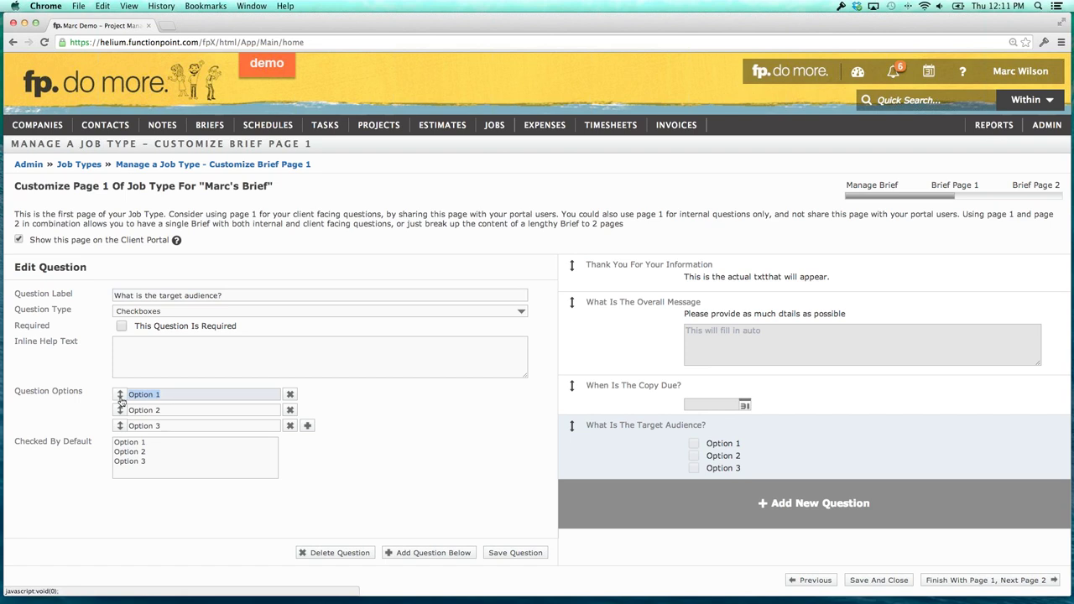
pyautogui.click(307, 426)
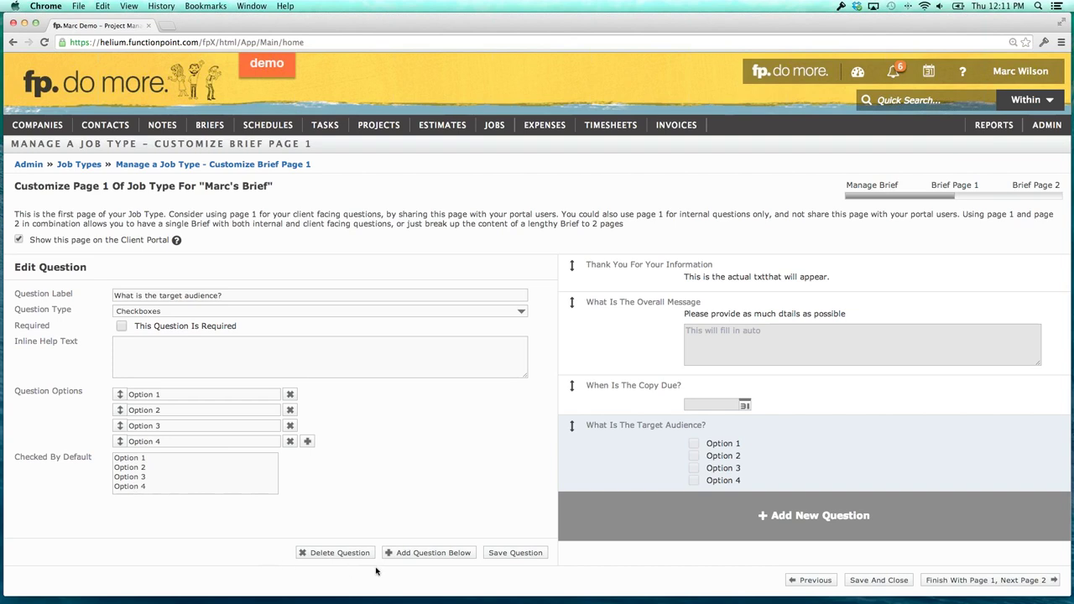
# Add a Duplicate Control question below the checkboxes, labelled "Please upload Files", with "Files" as the items to duplicate.
pyautogui.click(424, 554)
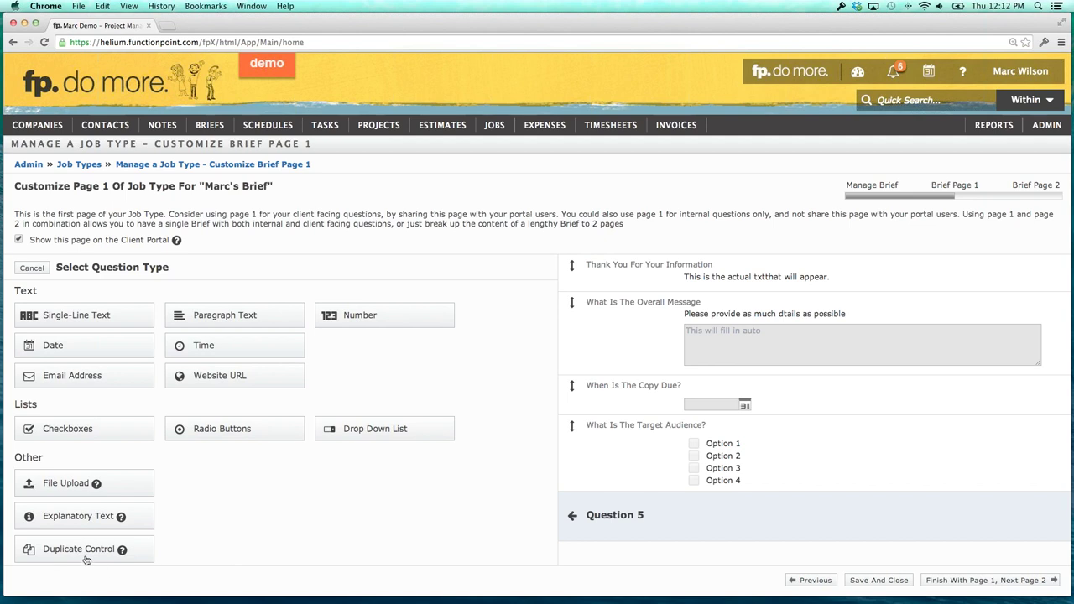
pyautogui.moveTo(82, 558)
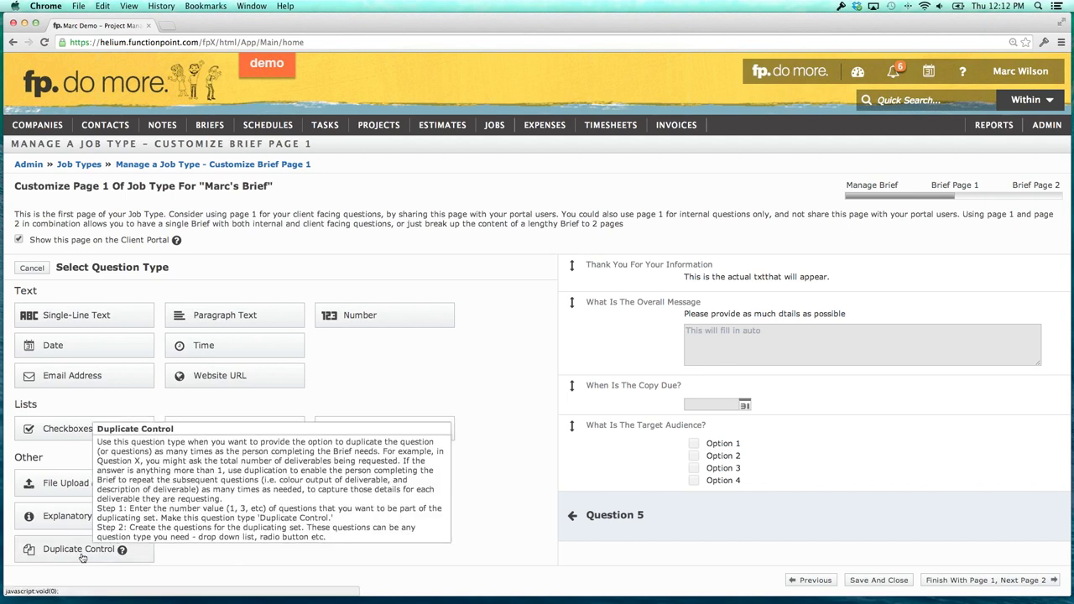
pyautogui.click(82, 550)
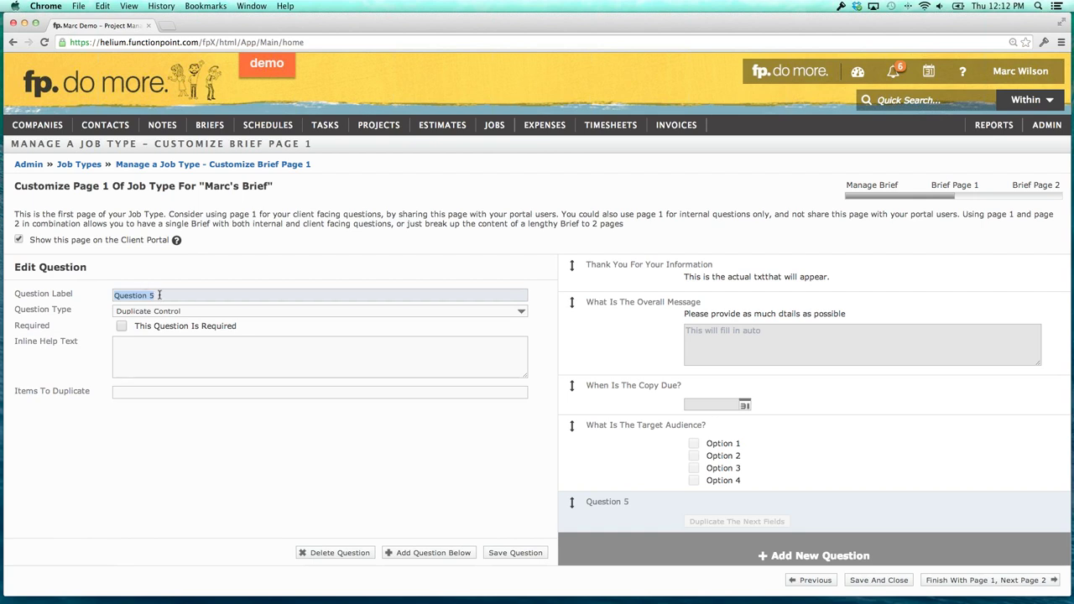
pyautogui.write('Please upload Files')
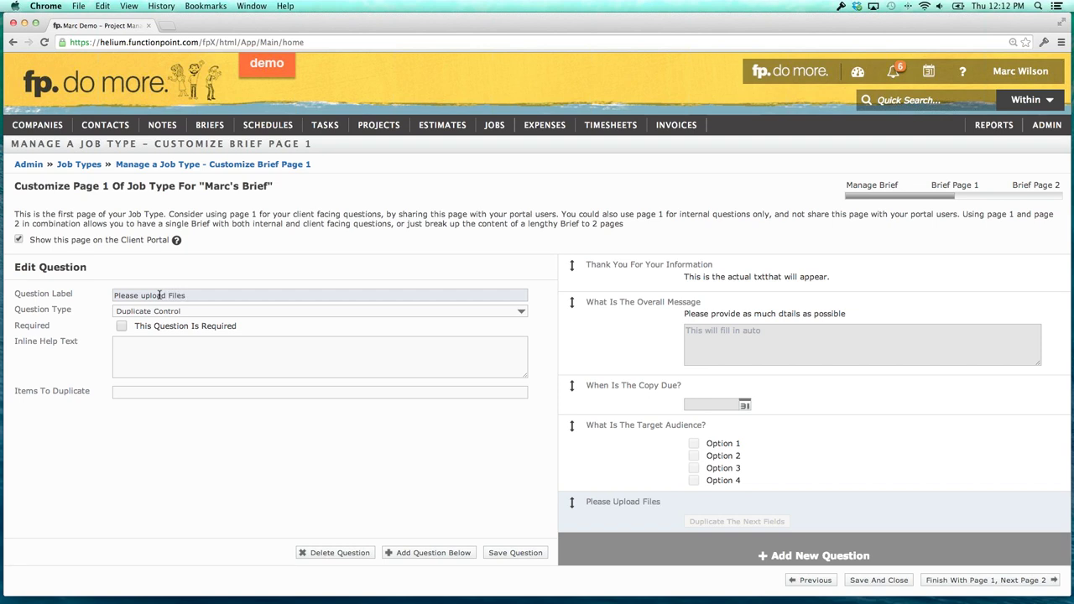
pyautogui.click(144, 393)
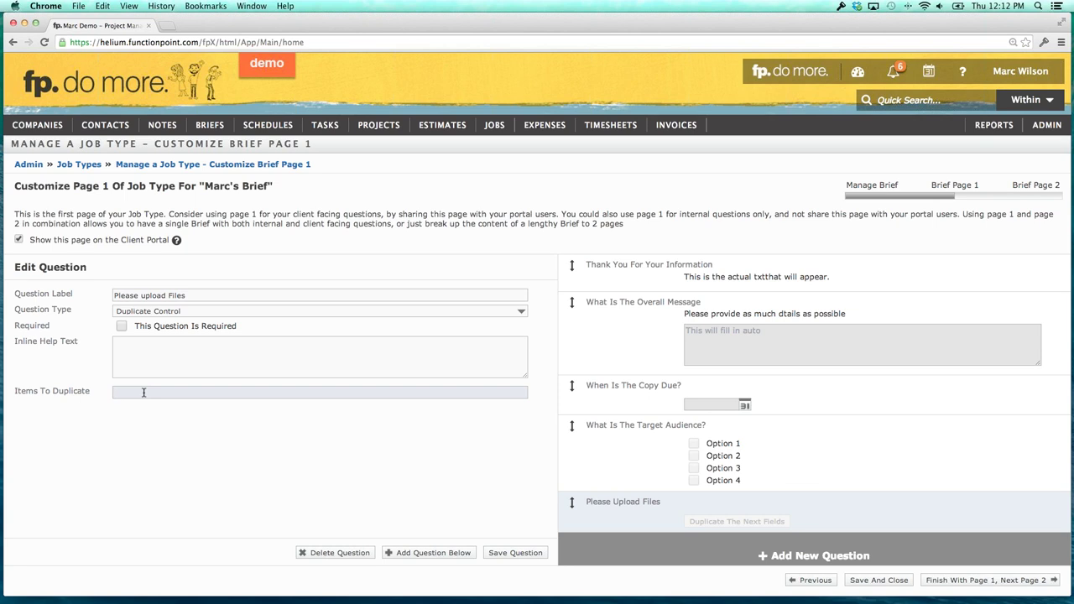
pyautogui.write('Files')
pyautogui.click(205, 433)
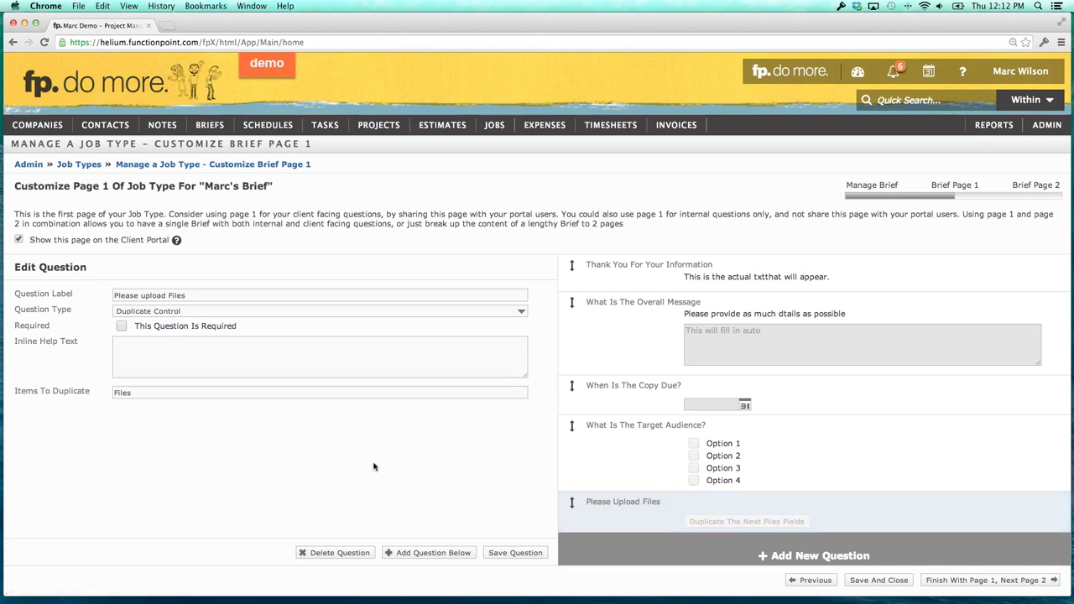
# Add a File Upload question below the duplicate control, labelled "File", and save it.
pyautogui.click(434, 555)
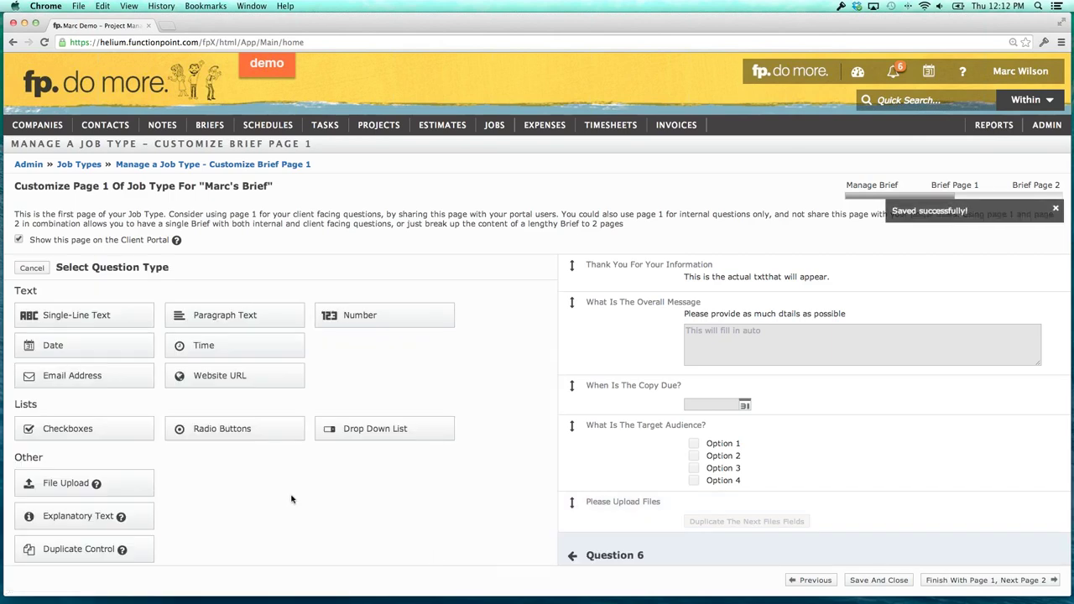
pyautogui.click(68, 486)
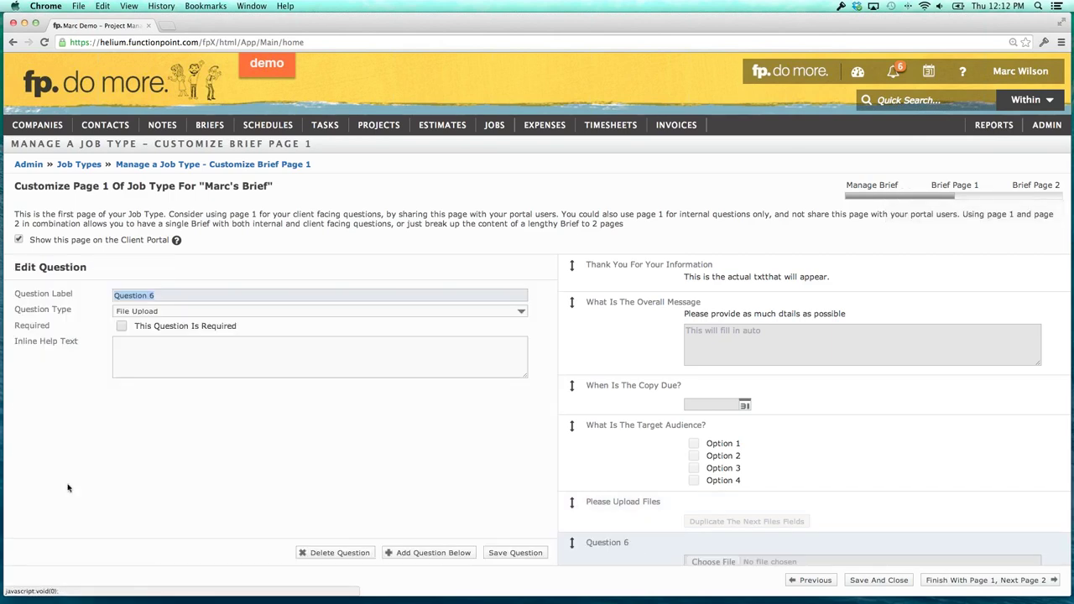
pyautogui.write('File')
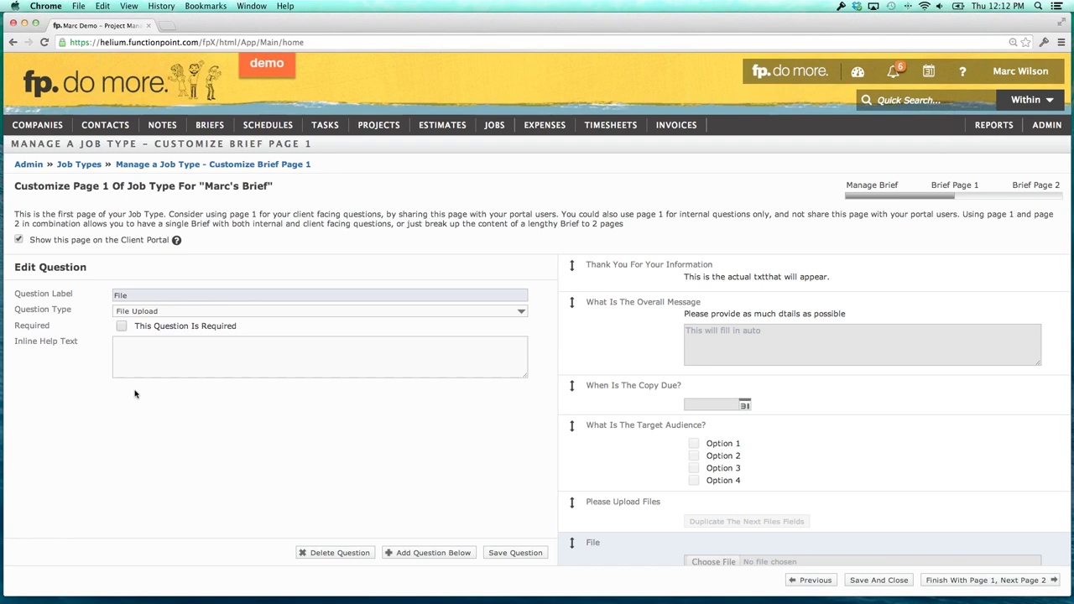
pyautogui.click(311, 406)
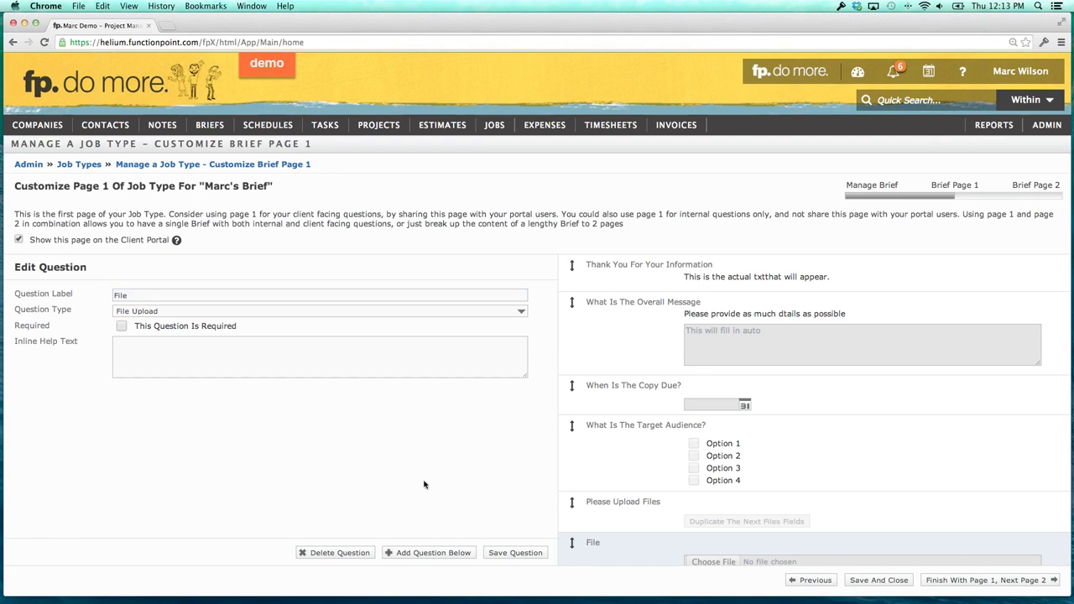
pyautogui.click(504, 556)
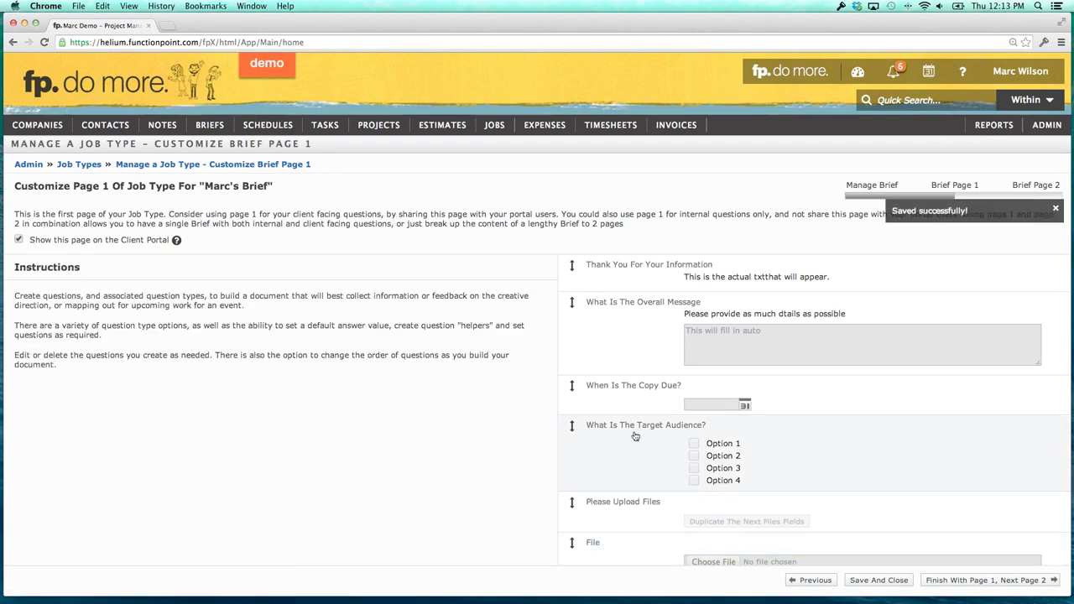
# Review the full list of questions on brief page 1, from the explanatory text to the file upload.
pyautogui.scroll(-2, 635, 436)
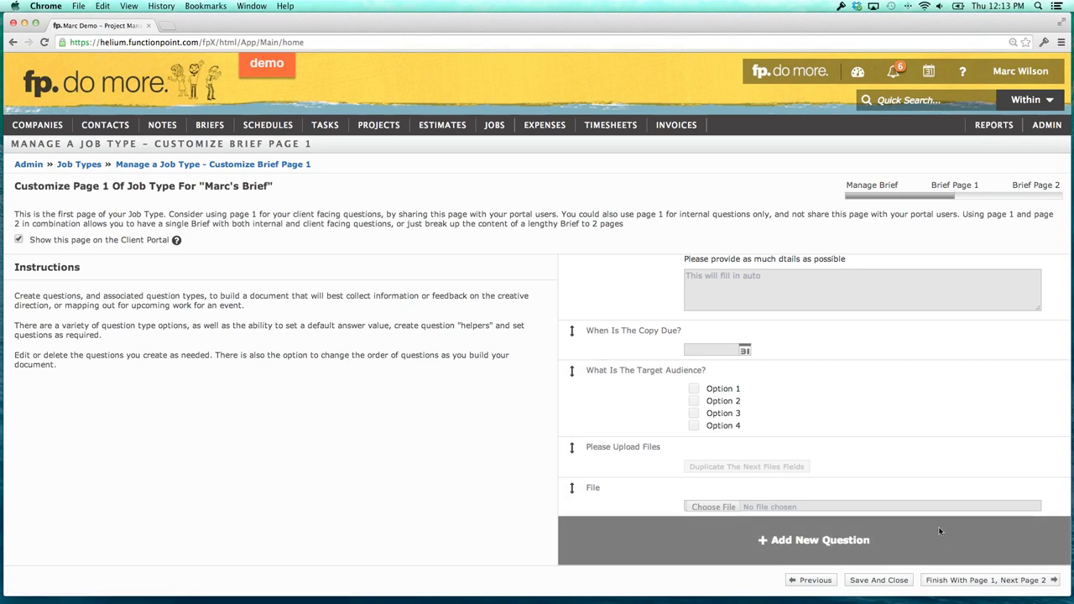
pyautogui.scroll(1, 940, 530)
pyautogui.scroll(3, 940, 531)
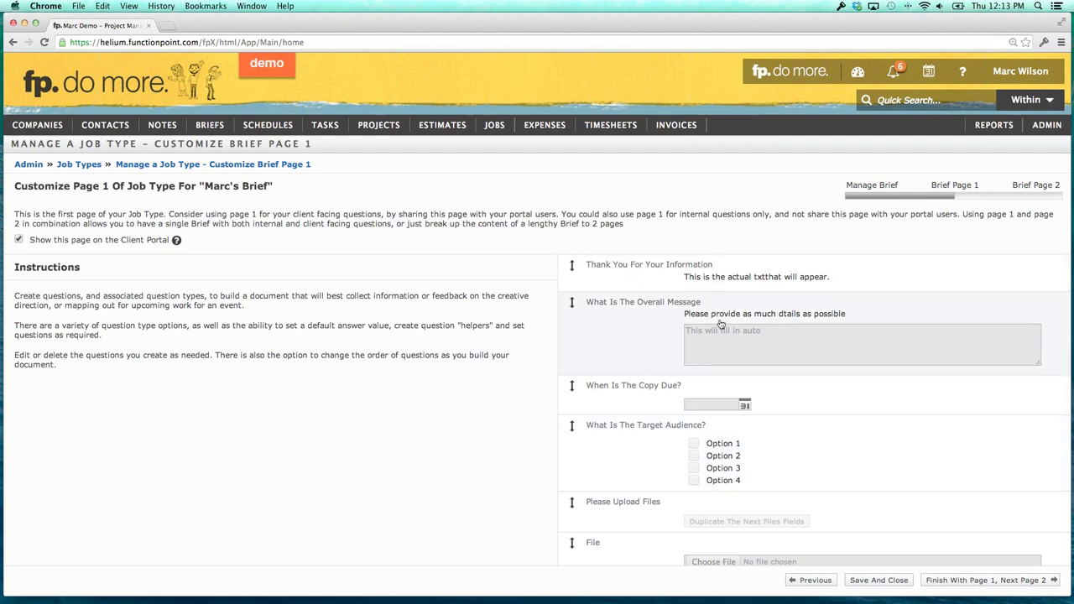
pyautogui.scroll(-1, 694, 295)
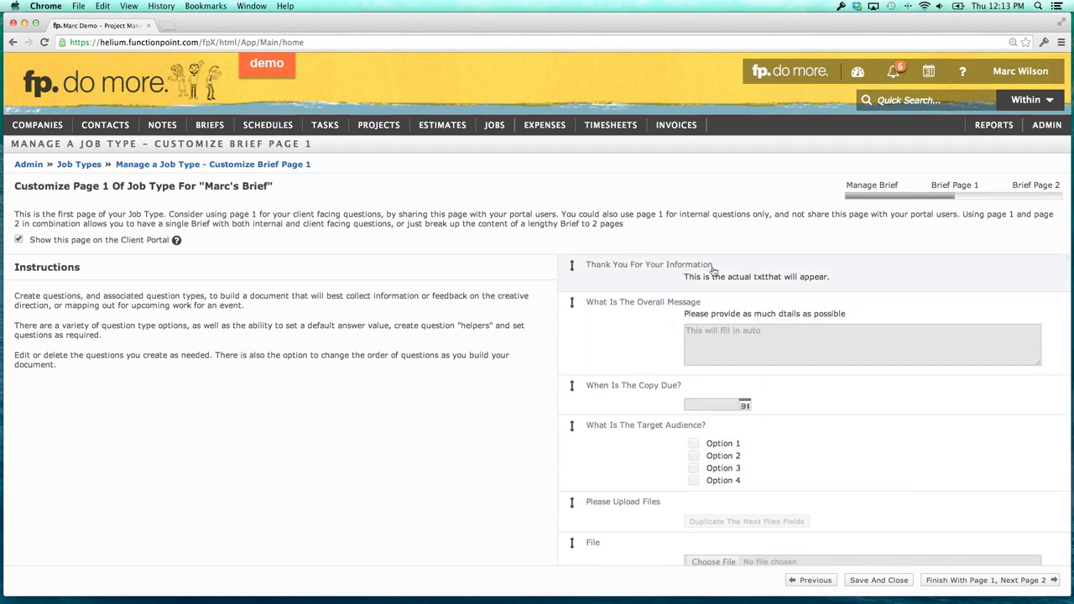
pyautogui.scroll(-1, 709, 361)
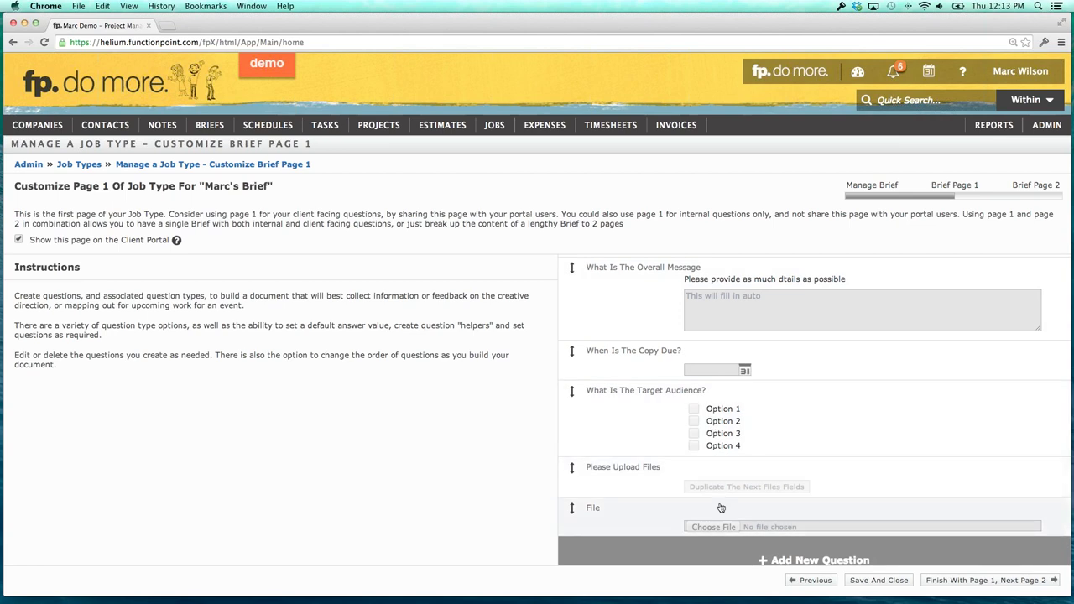
pyautogui.scroll(1, 780, 490)
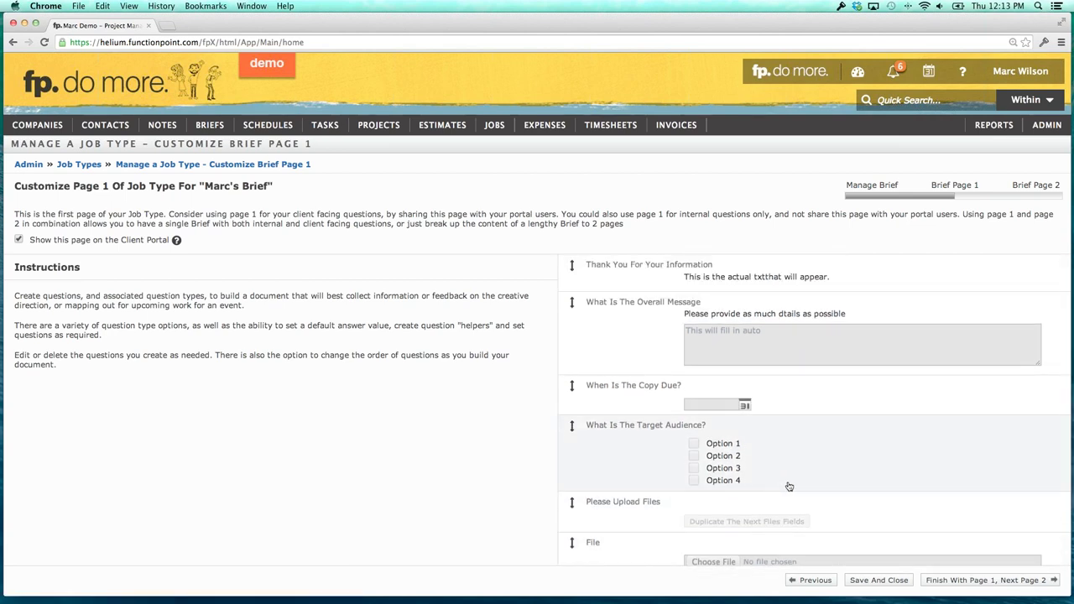
# Add a Paragraph Text question labelled "This is for internal use" on brief page 2, save it, and finish the job type.
pyautogui.click(953, 584)
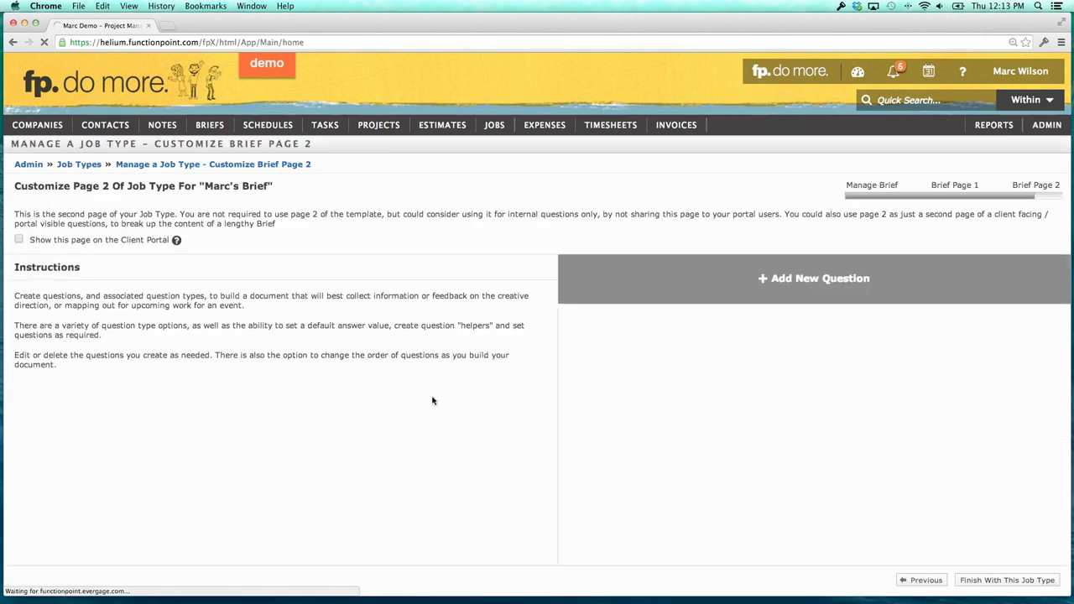
pyautogui.click(732, 272)
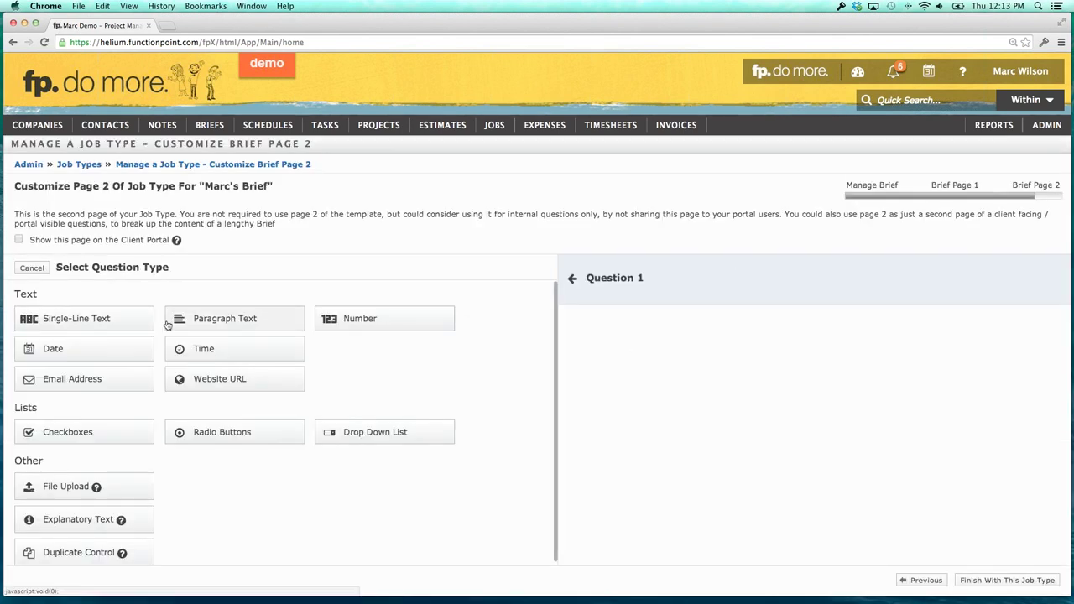
pyautogui.click(241, 321)
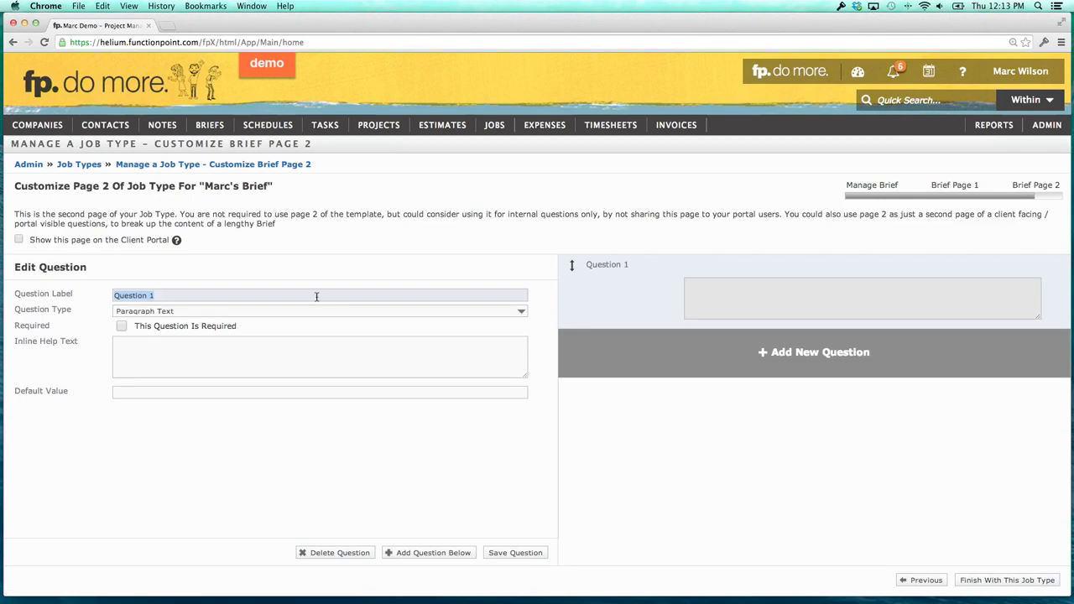
pyautogui.write('This is ')
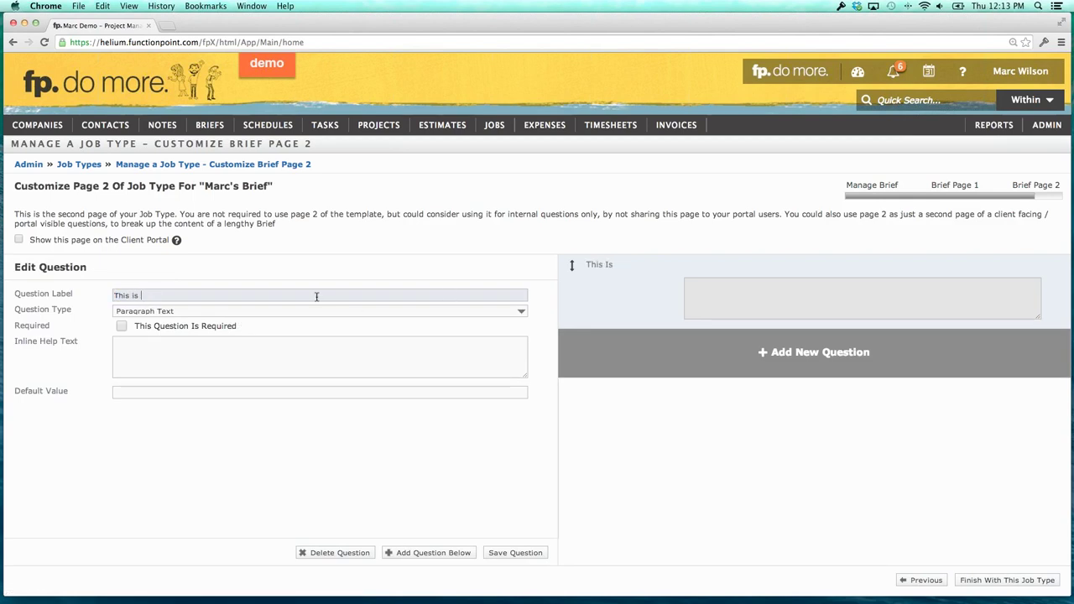
pyautogui.write('for internal use')
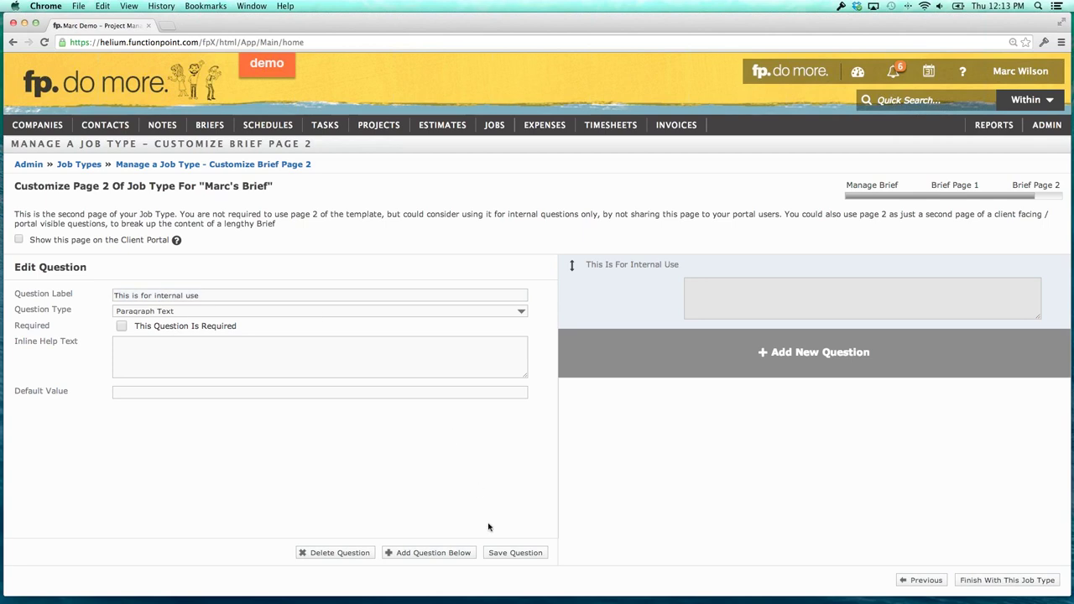
pyautogui.click(511, 553)
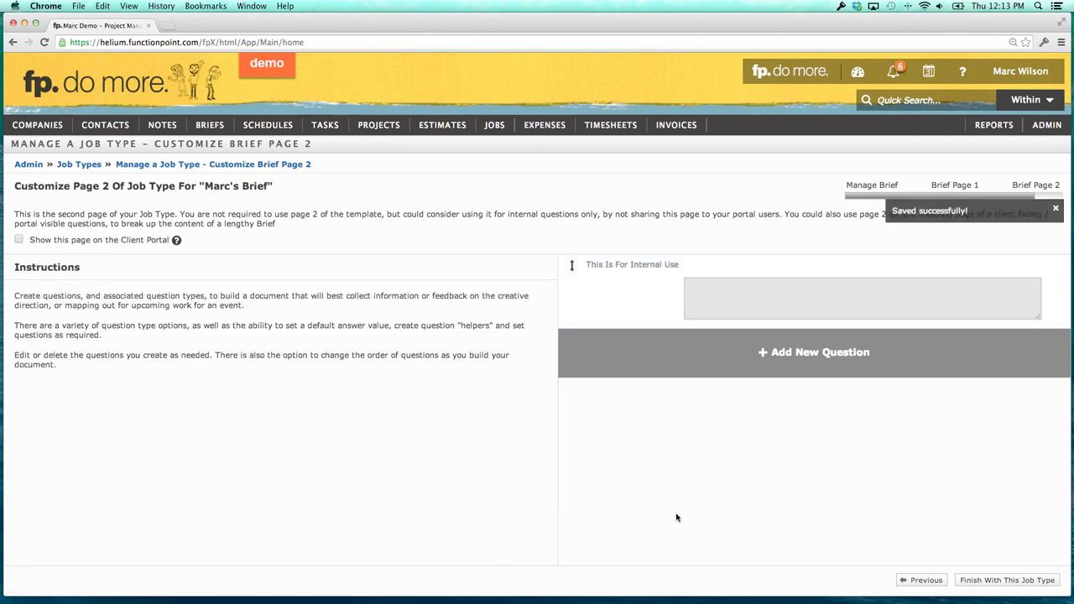
pyautogui.click(993, 582)
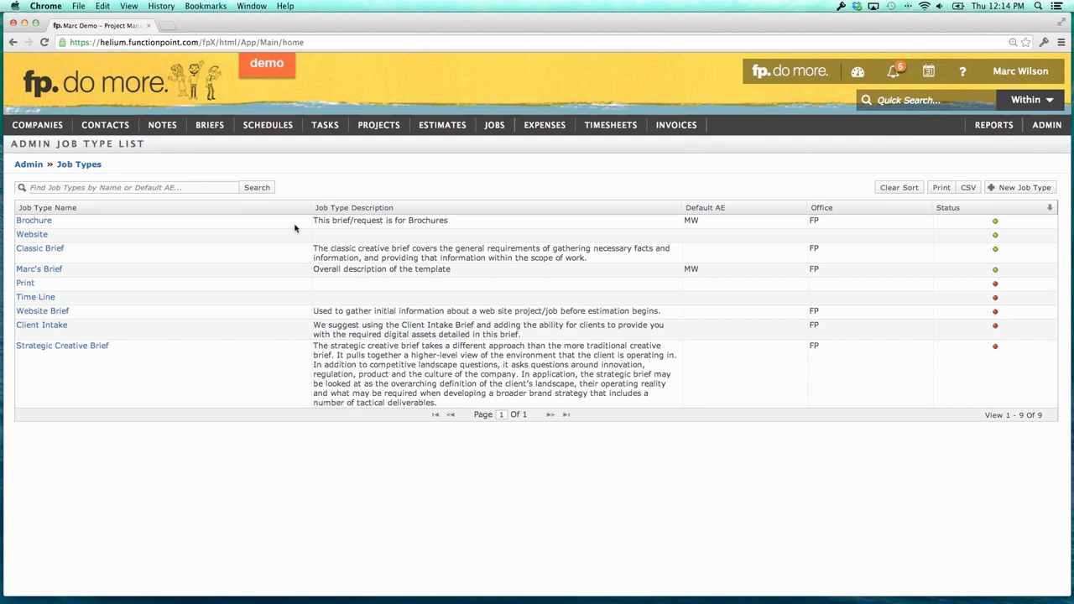
# Start a new brief named "Webinar Example 1" and choose the custom job type just built as its job type.
pyautogui.moveTo(210, 134)
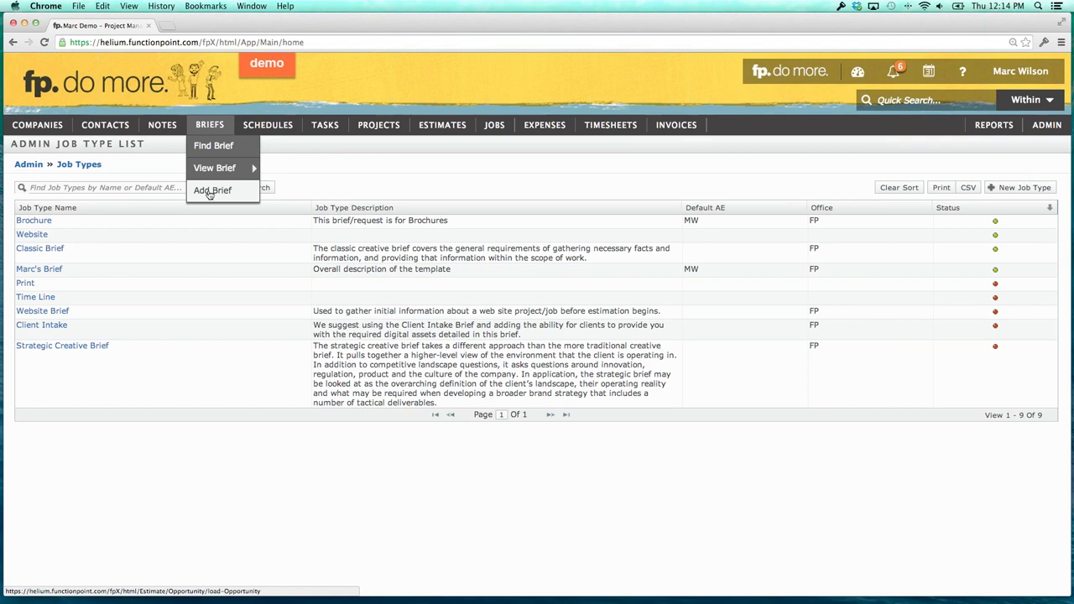
pyautogui.click(210, 192)
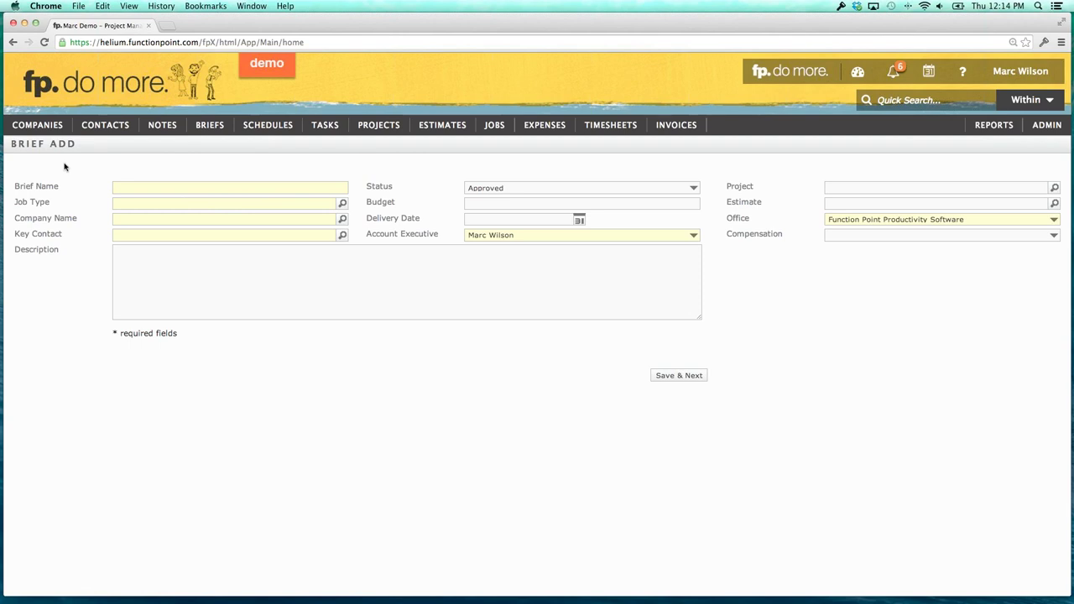
pyautogui.click(135, 185)
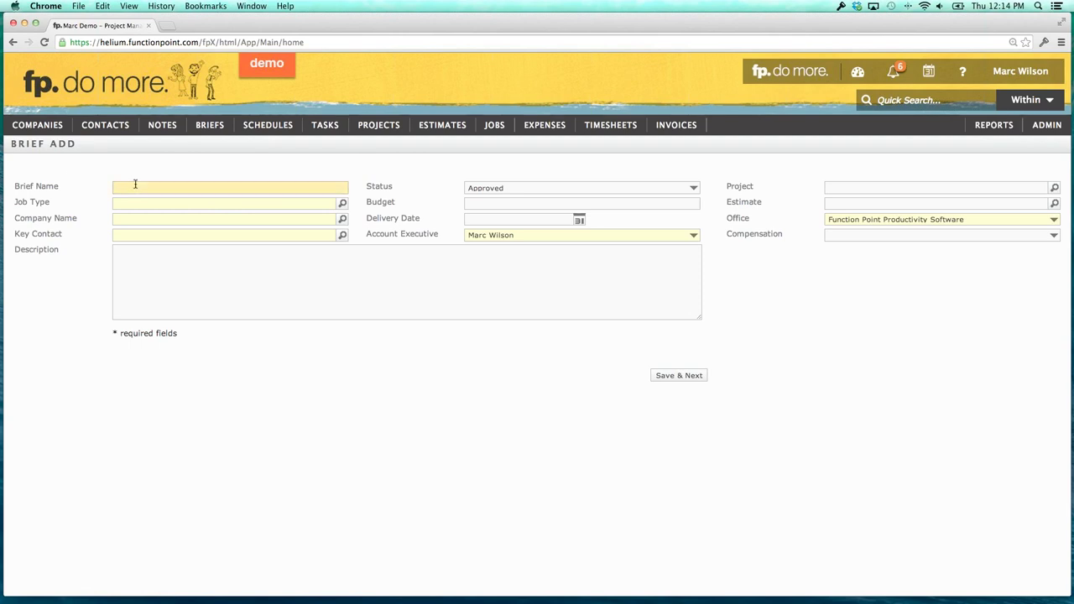
pyautogui.write('Webinar Example 1')
pyautogui.press('Tab')
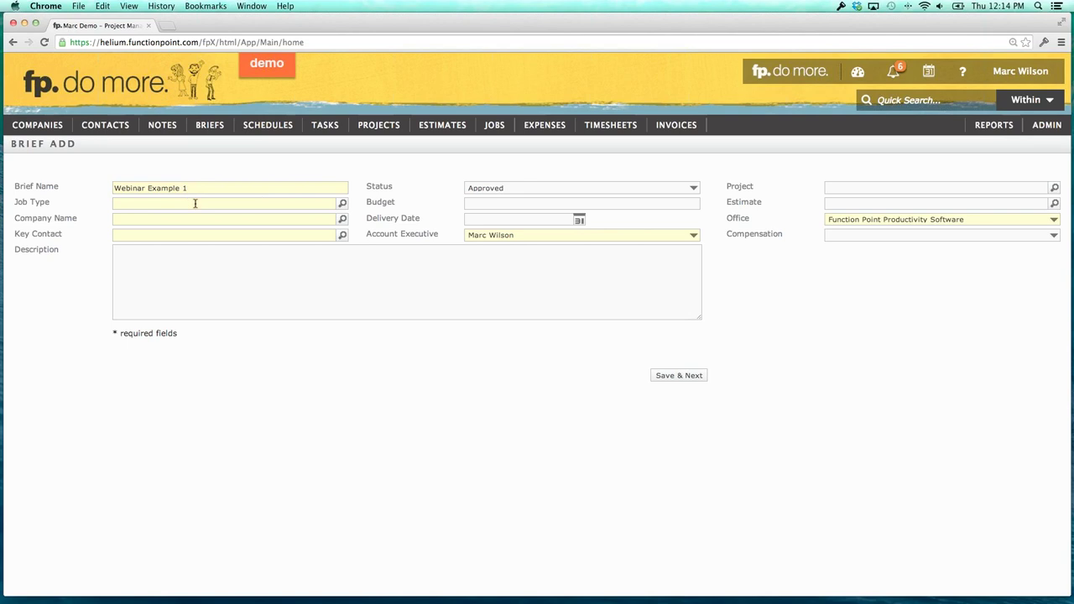
pyautogui.click(342, 203)
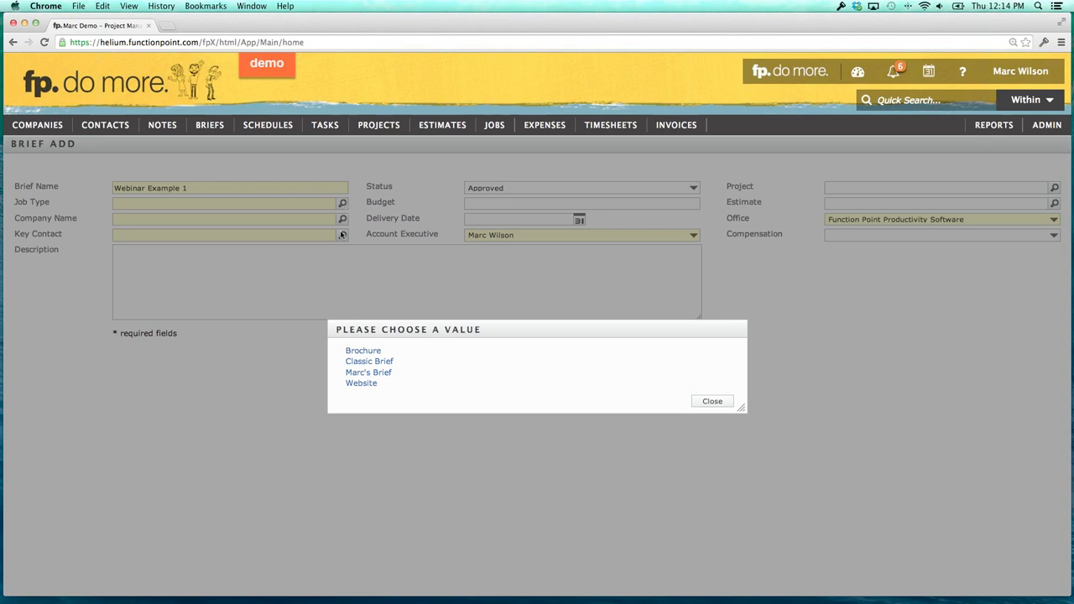
pyautogui.click(370, 373)
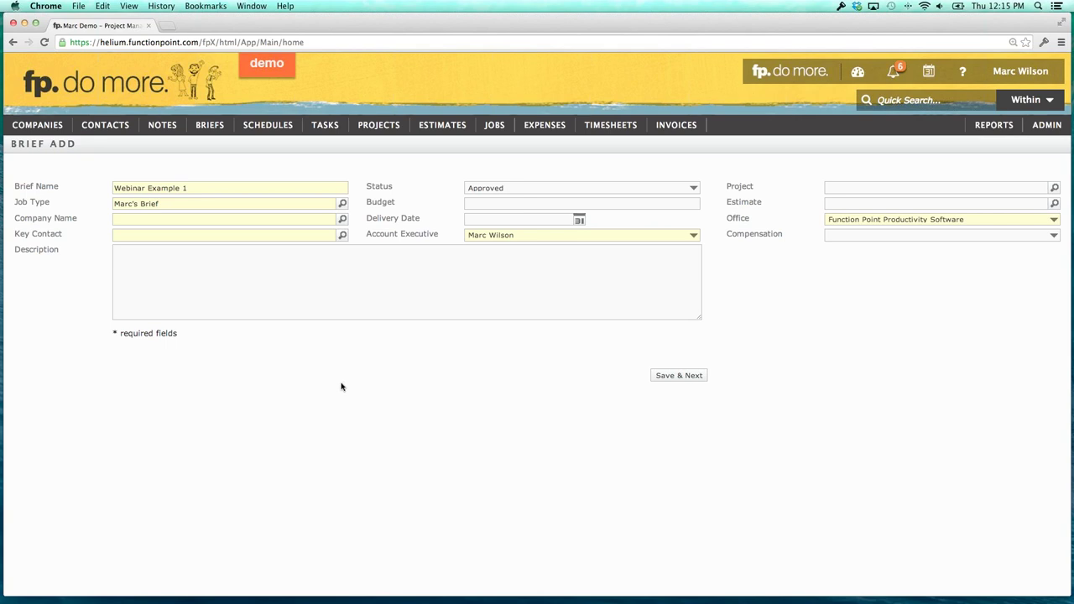
# Set the brief's company to Northshore Auto Group and fill in its key contact.
pyautogui.click(159, 218)
pyautogui.write('gre')
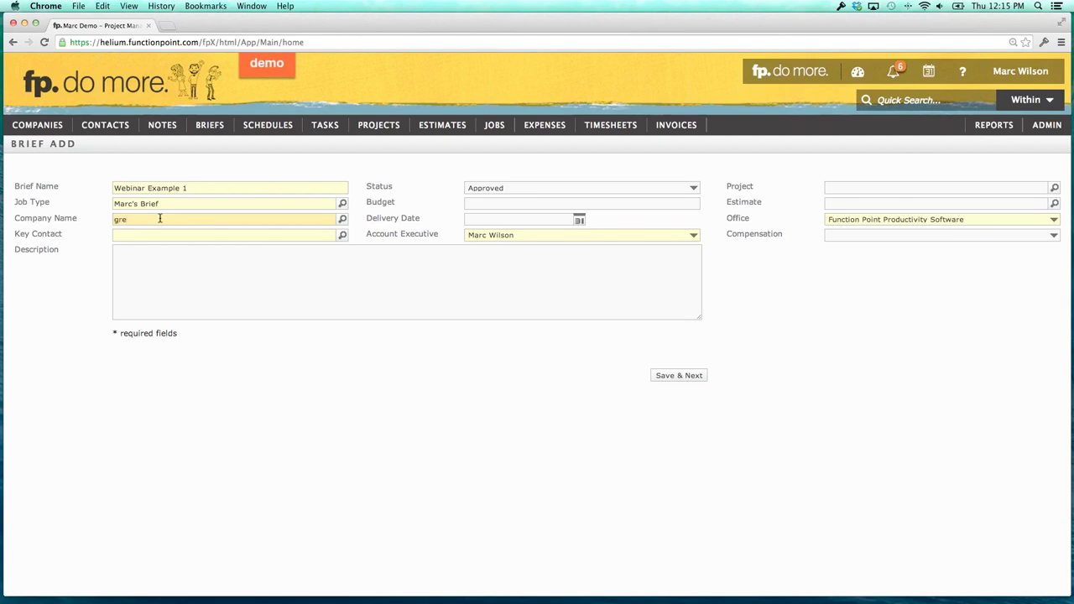
pyautogui.press('BackSpace')
pyautogui.press('BackSpace')
pyautogui.press('BackSpace')
pyautogui.write('northshore')
pyautogui.press('Tab')
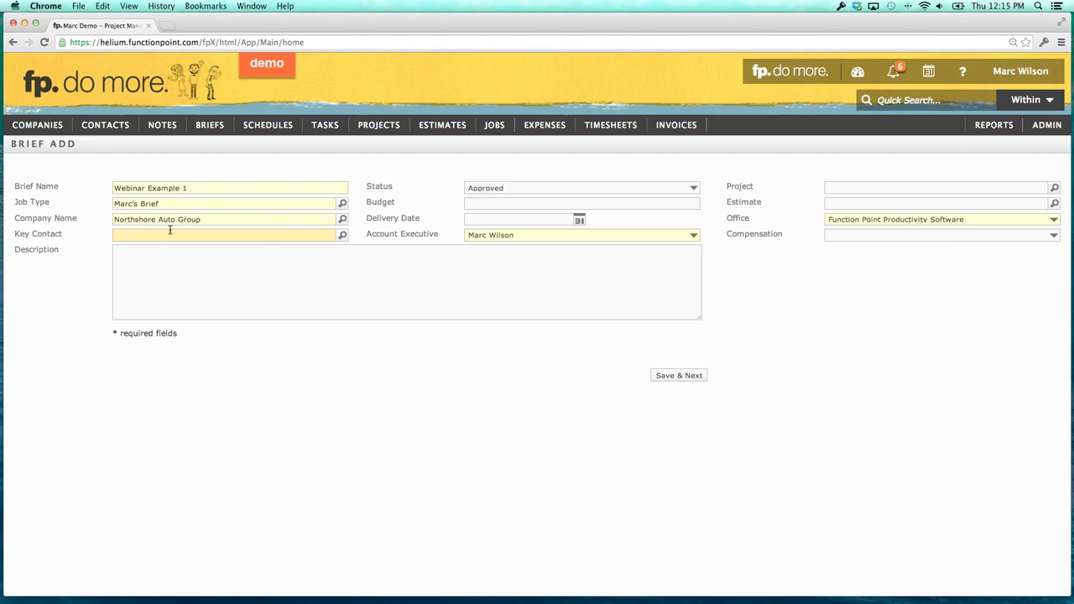
pyautogui.click(341, 236)
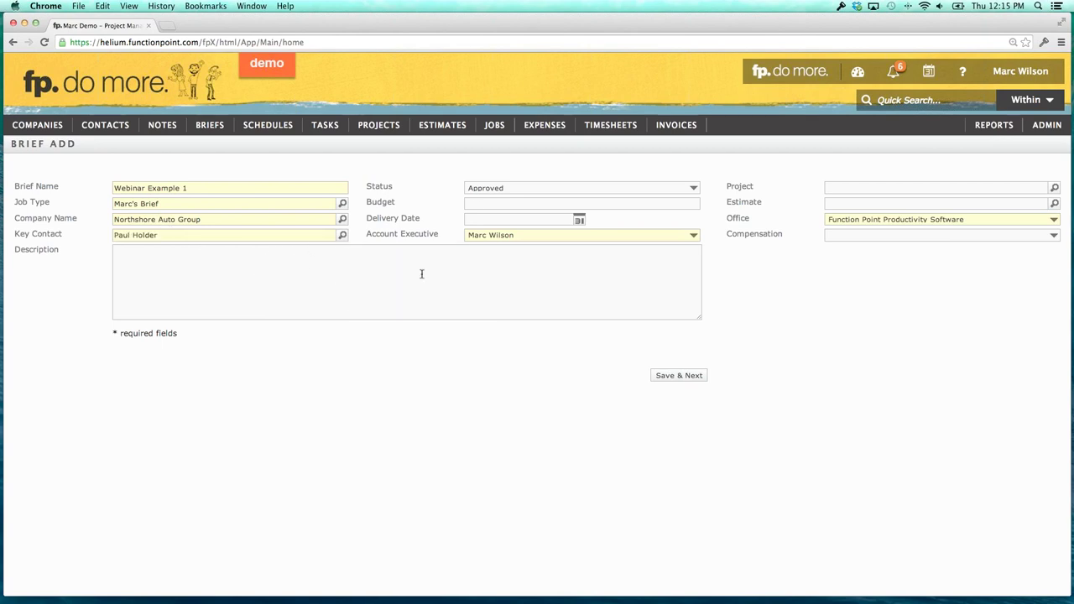
# Set the brief's budget to 10000 and its delivery date to Sep 01 2014.
pyautogui.click(478, 204)
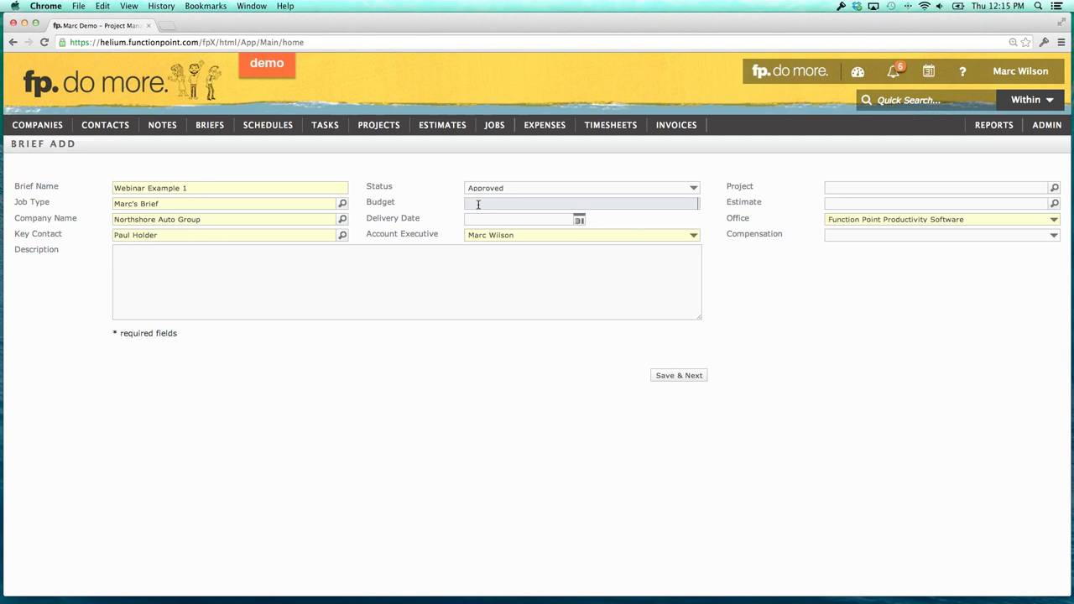
pyautogui.write('10000')
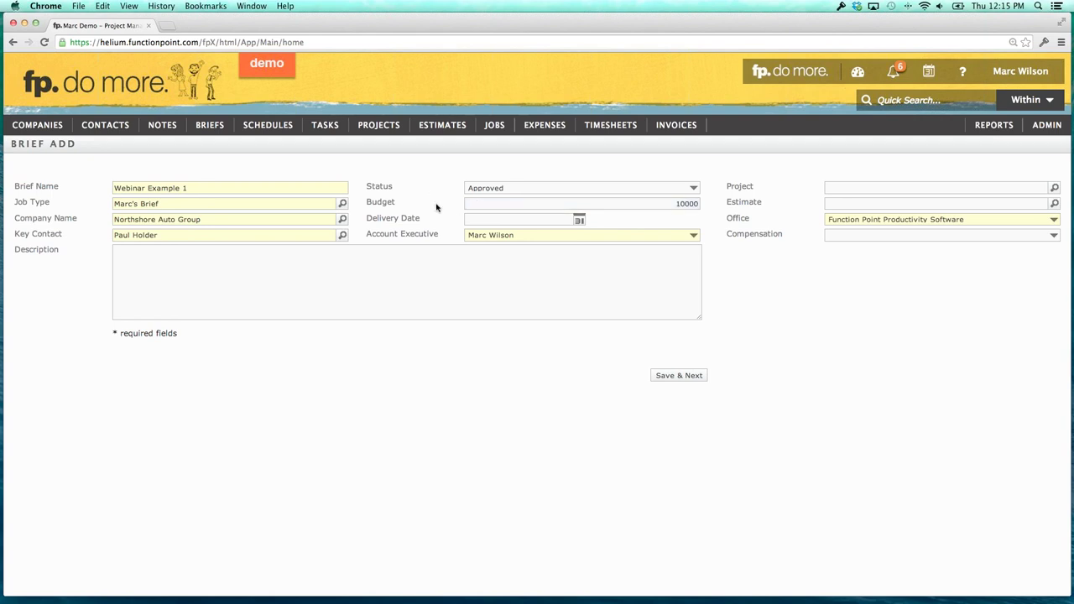
pyautogui.click(580, 220)
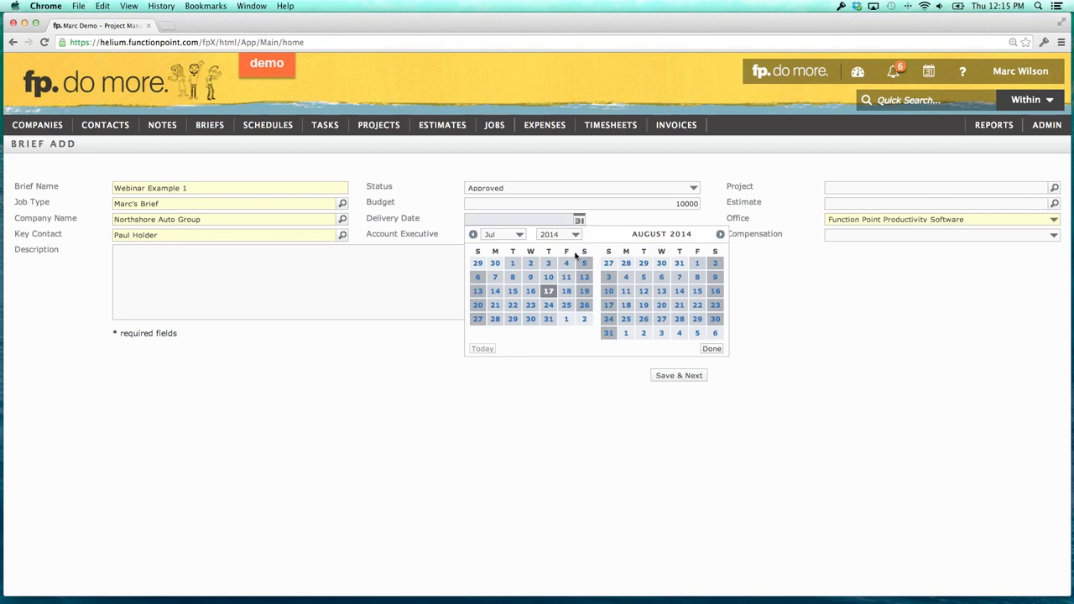
pyautogui.click(621, 334)
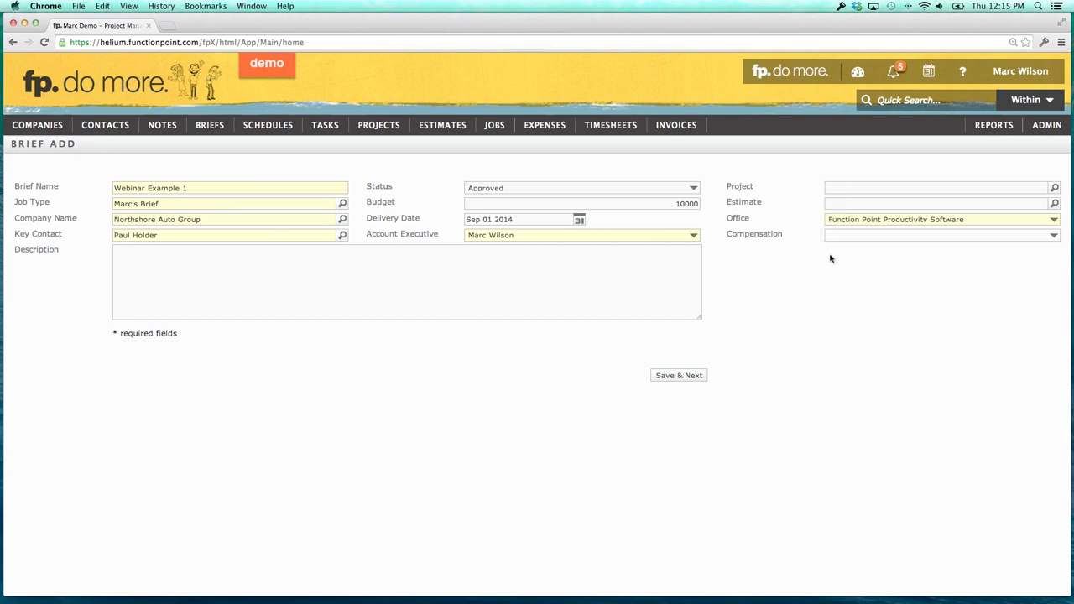
pyautogui.click(854, 240)
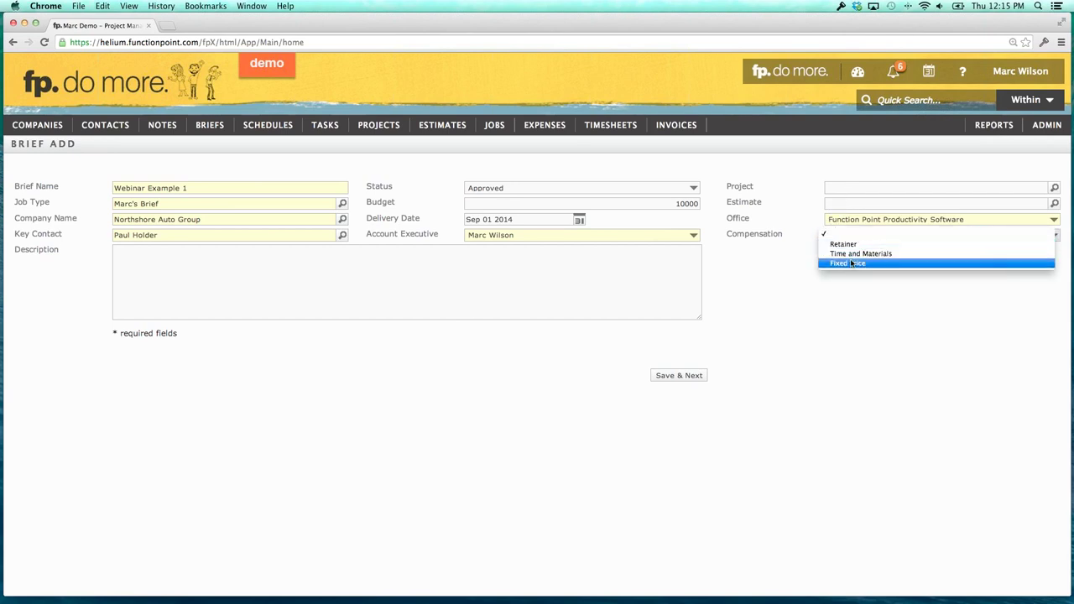
pyautogui.click(854, 299)
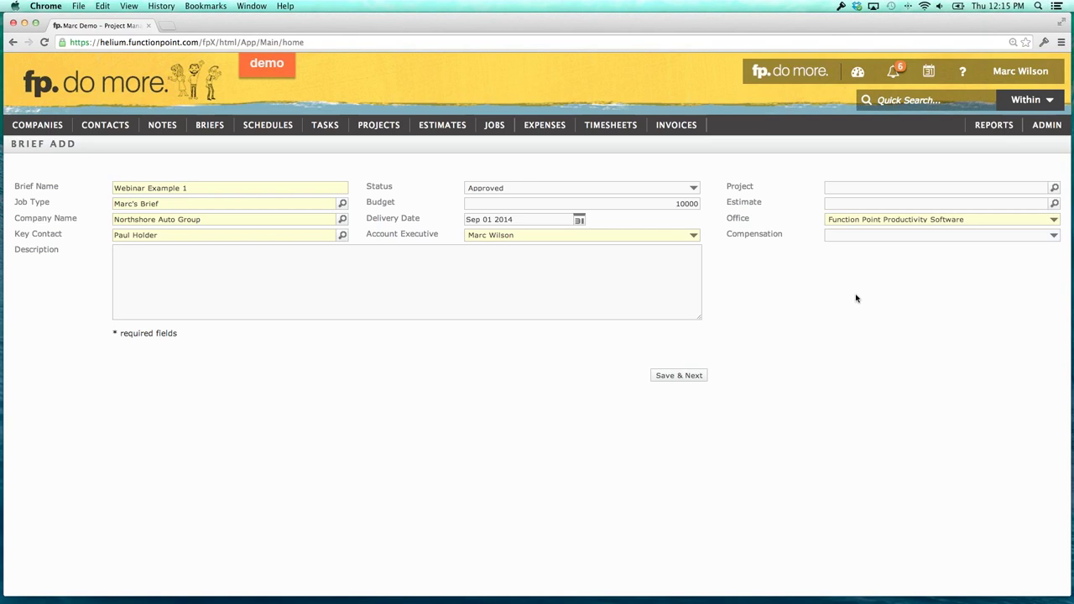
# Enter the description "This will become the estimate / job desc" and save the brief details to continue to the first question page.
pyautogui.click(610, 281)
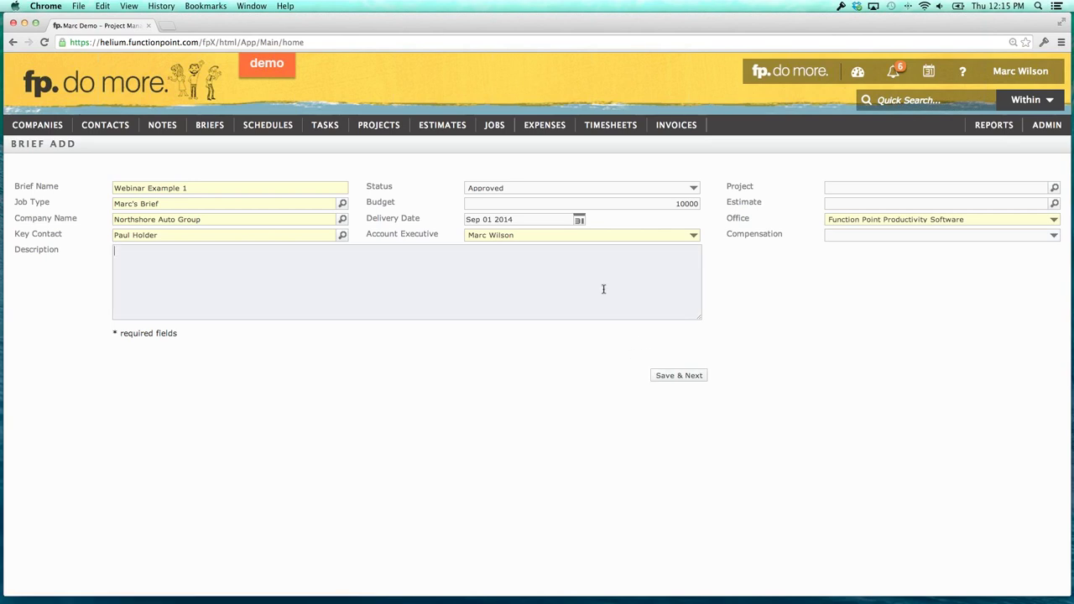
pyautogui.write('This will become the estimate')
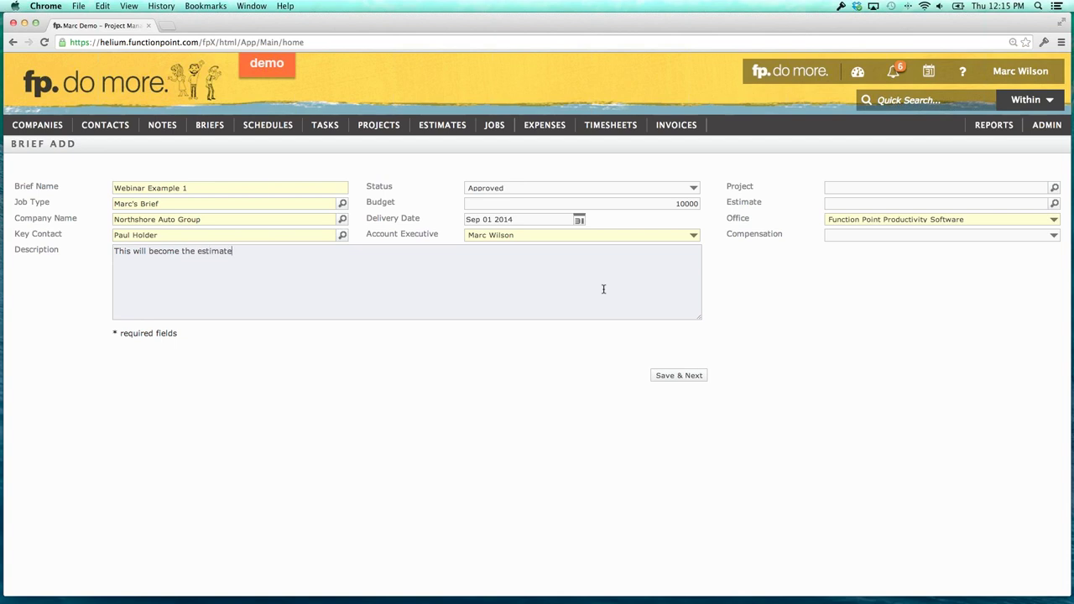
pyautogui.write(' / job desc')
pyautogui.click(659, 382)
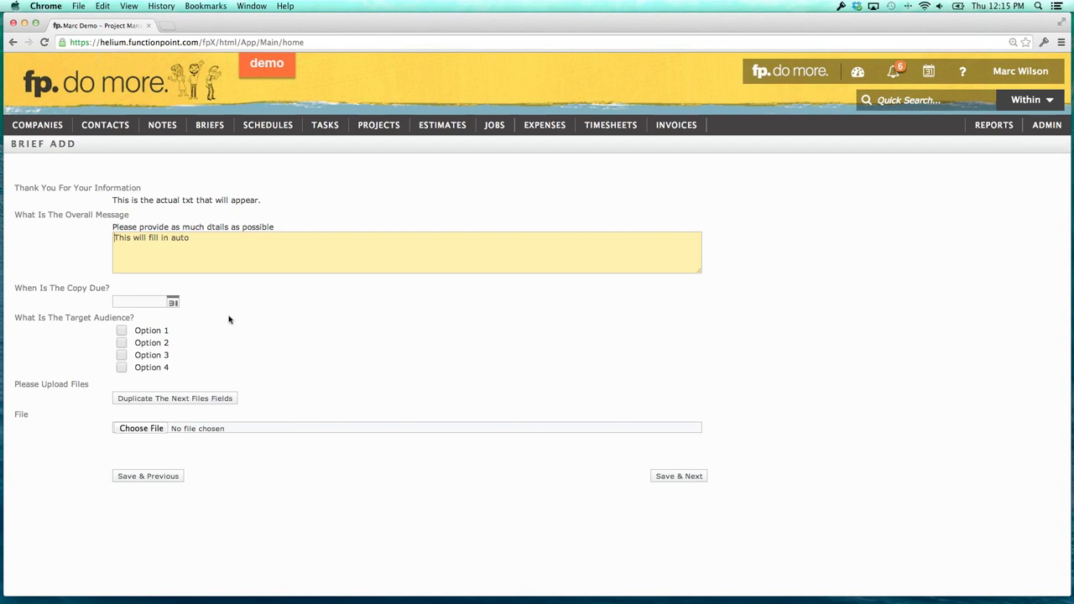
# Examine the explanatory text and the overall message question with its help text and default answer.
pyautogui.click(28, 191)
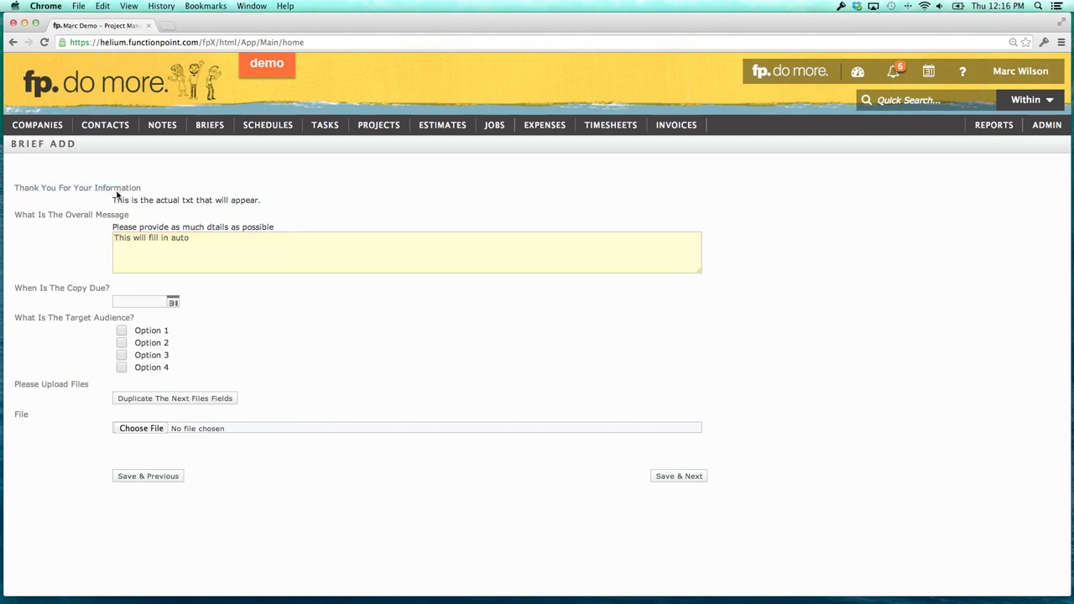
pyautogui.moveTo(117, 198); pyautogui.dragTo(253, 203)
pyautogui.click(251, 202)
pyautogui.click(127, 236)
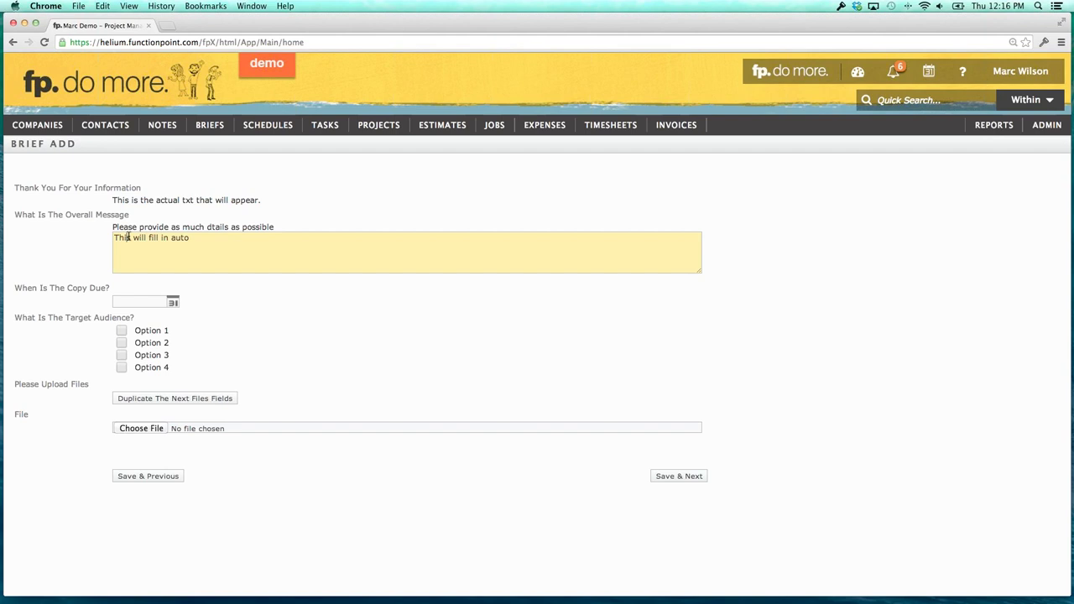
pyautogui.click(49, 217)
pyautogui.moveTo(72, 215); pyautogui.dragTo(125, 238)
# Clear the default answer of the overall message question and try to save the page with it empty.
pyautogui.click(194, 236)
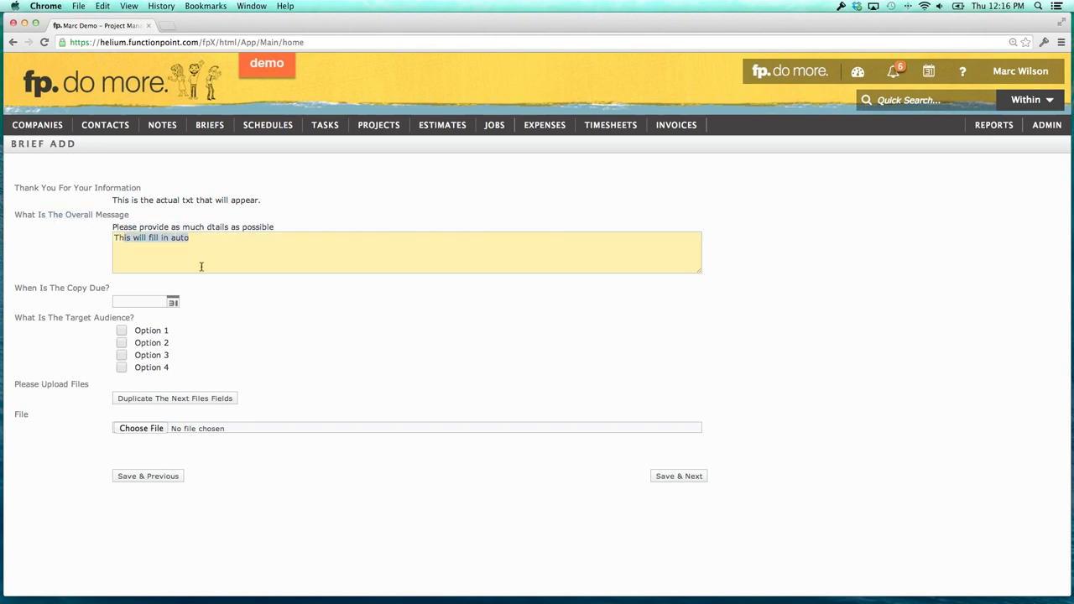
pyautogui.press('BackSpace')
pyautogui.press('BackSpace')
pyautogui.press('BackSpace')
pyautogui.click(84, 238)
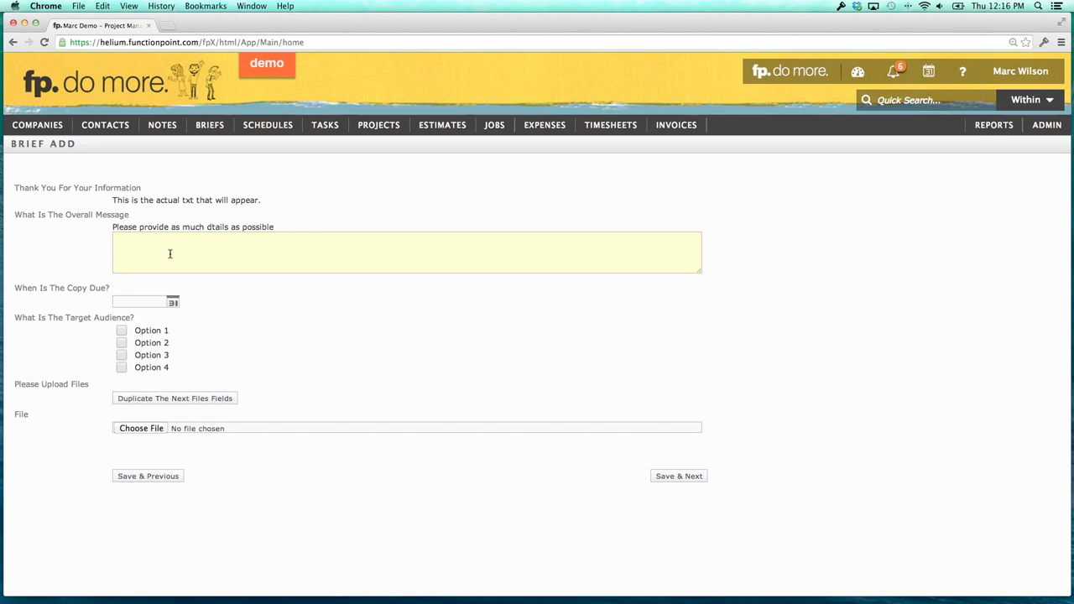
pyautogui.click(666, 477)
pyautogui.click(712, 385)
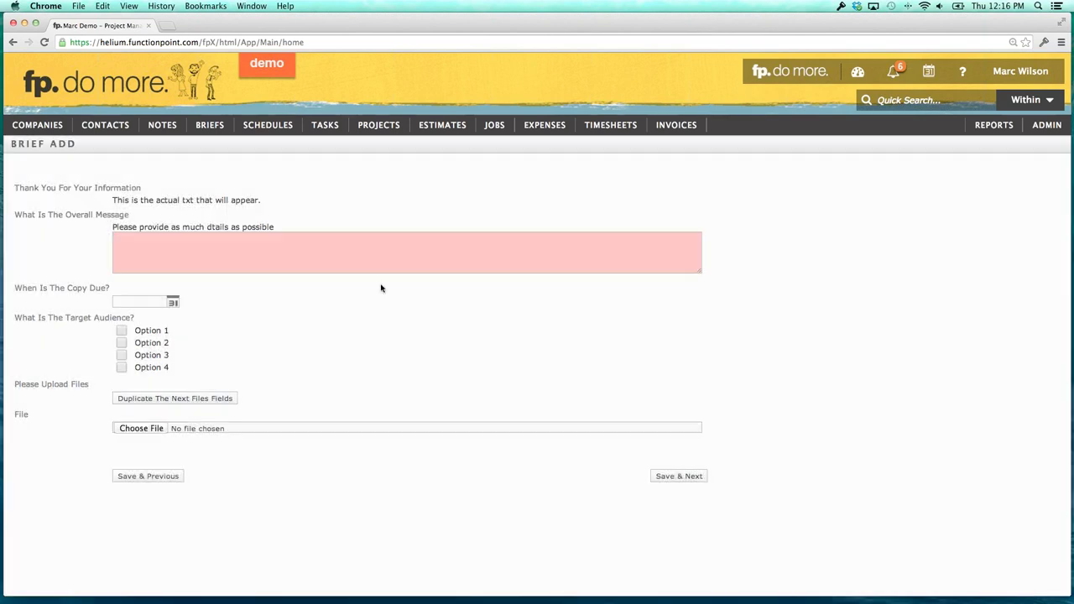
# Enter "Enter data here" as the overall message and set the copy due date to Jul 31 2014.
pyautogui.click(345, 258)
pyautogui.write('Enter ')
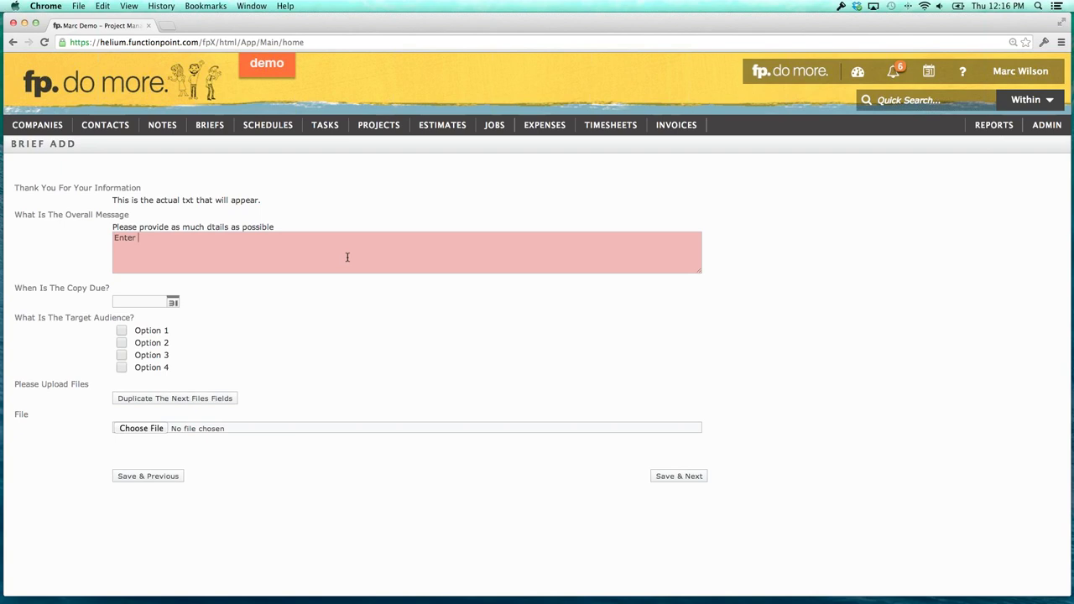
pyautogui.write('data here')
pyautogui.click(174, 303)
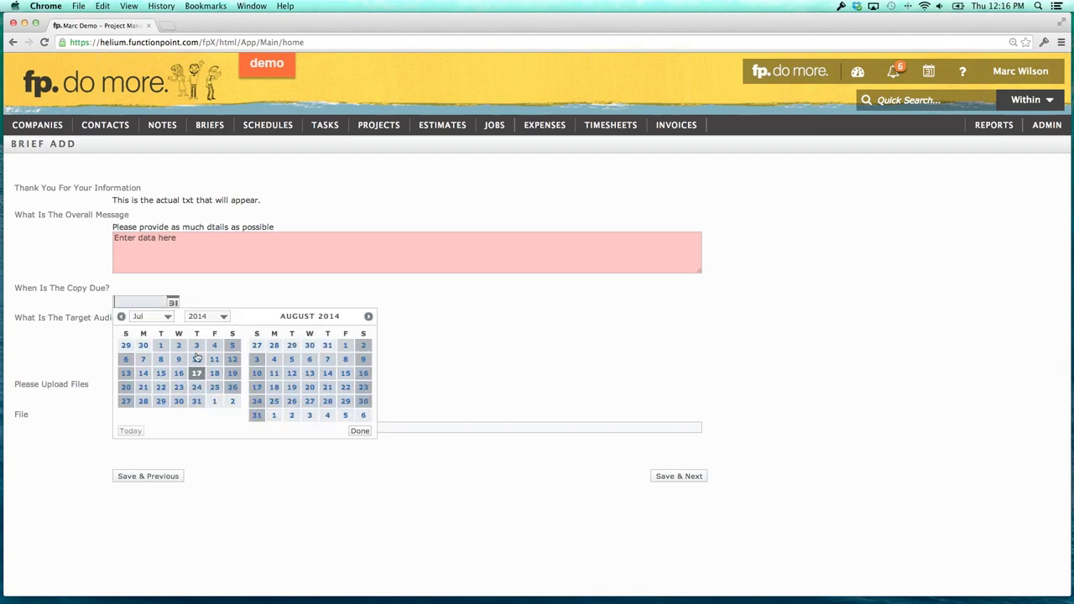
pyautogui.click(196, 401)
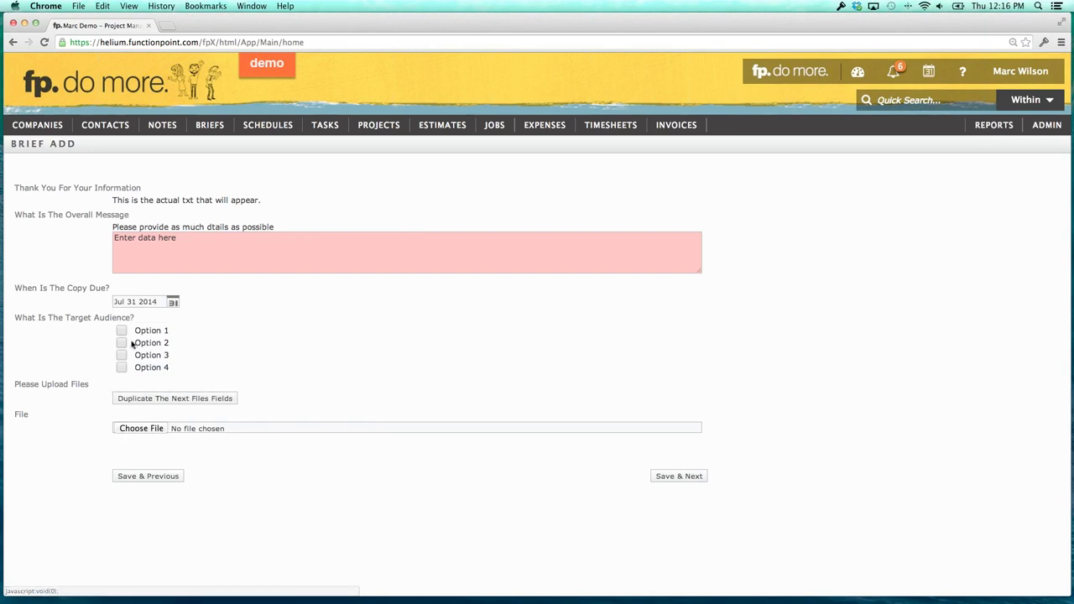
# Select Option 1, Option 2 and Option 3 as the target audience and attach fp_screw.jpg from the Desktop.
pyautogui.click(122, 331)
pyautogui.click(122, 343)
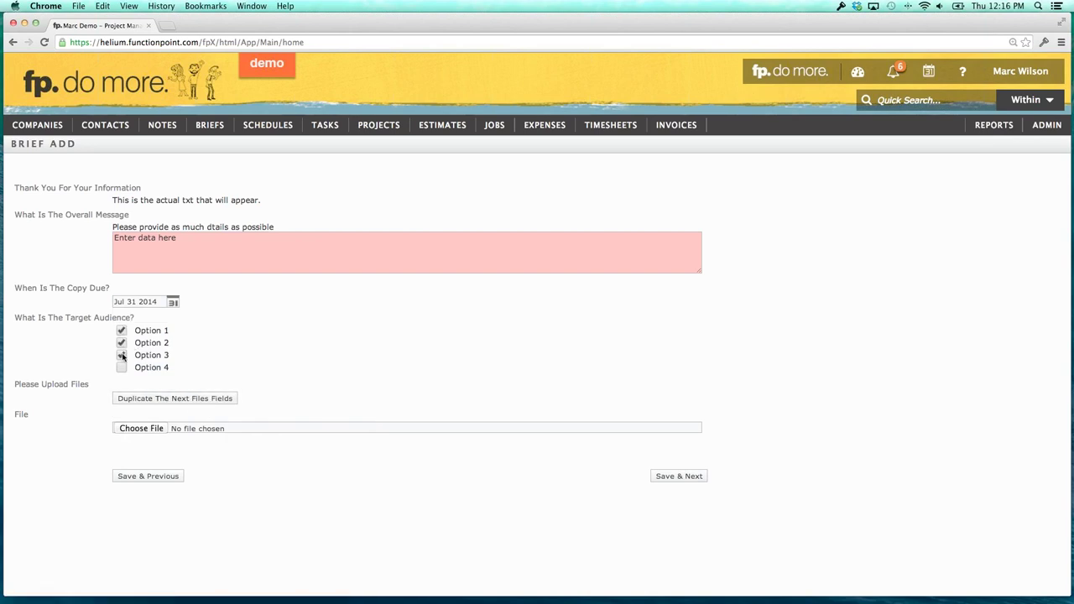
pyautogui.click(143, 428)
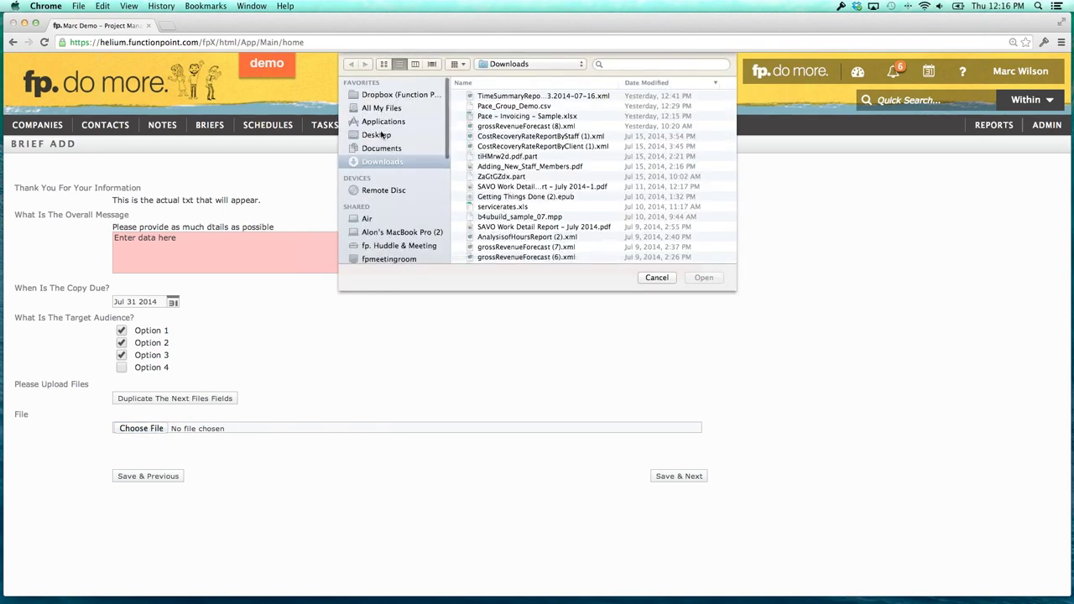
pyautogui.click(378, 135)
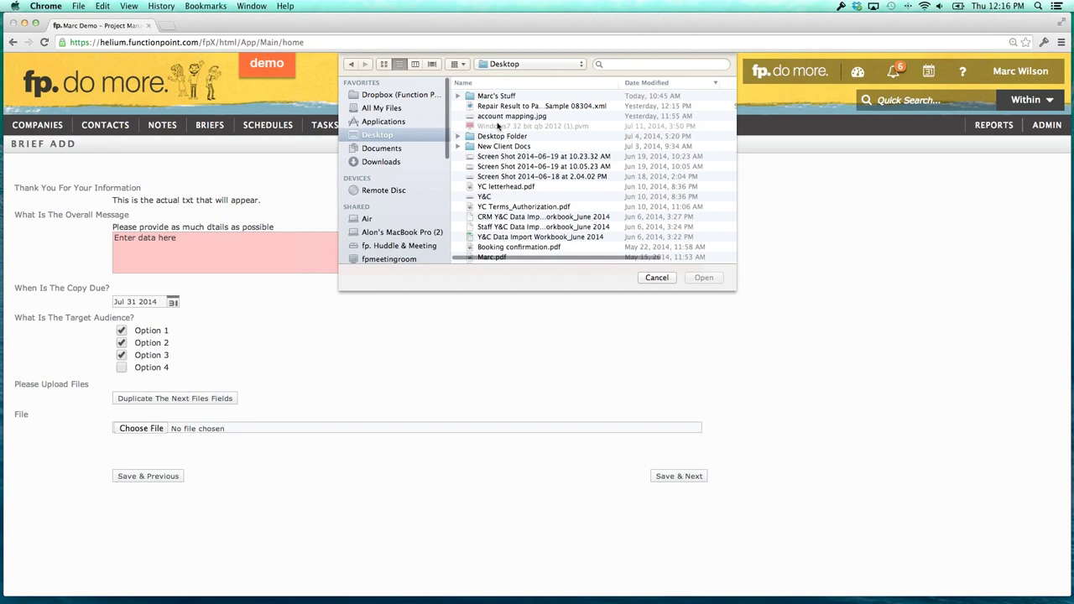
pyautogui.scroll(-2, 503, 174)
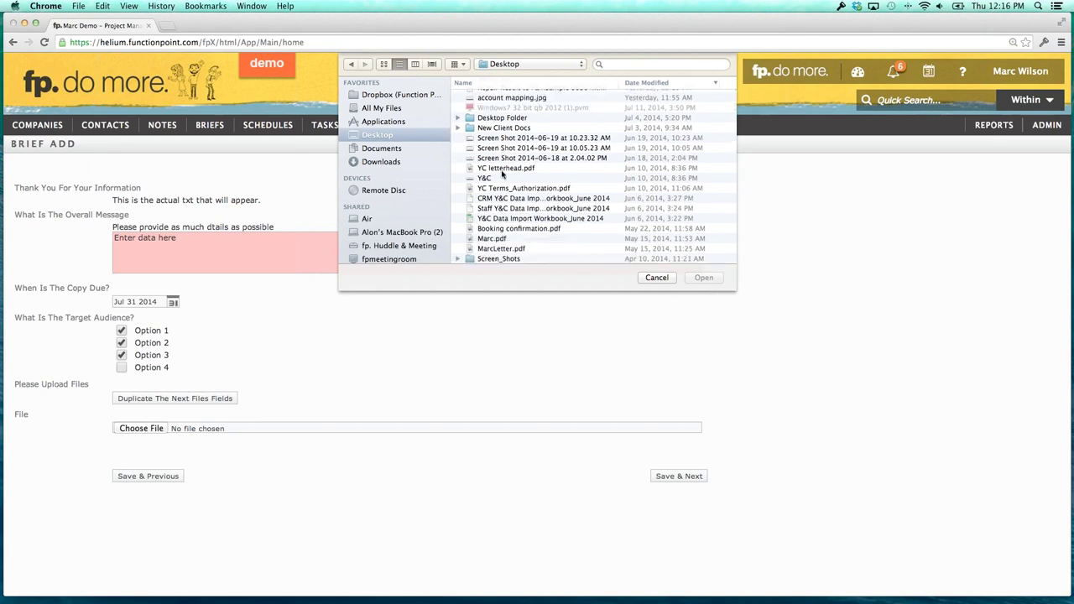
pyautogui.scroll(-4, 503, 174)
pyautogui.click(495, 238)
pyautogui.click(703, 277)
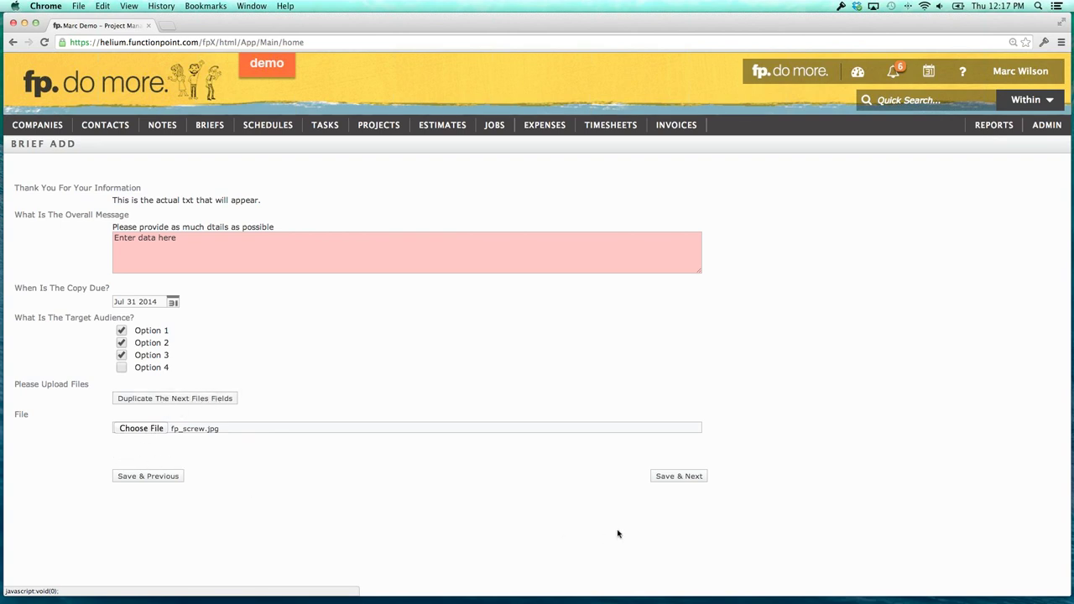
# Save the first question page, then answer the internal use question with "Large text" and save the brief.
pyautogui.click(678, 476)
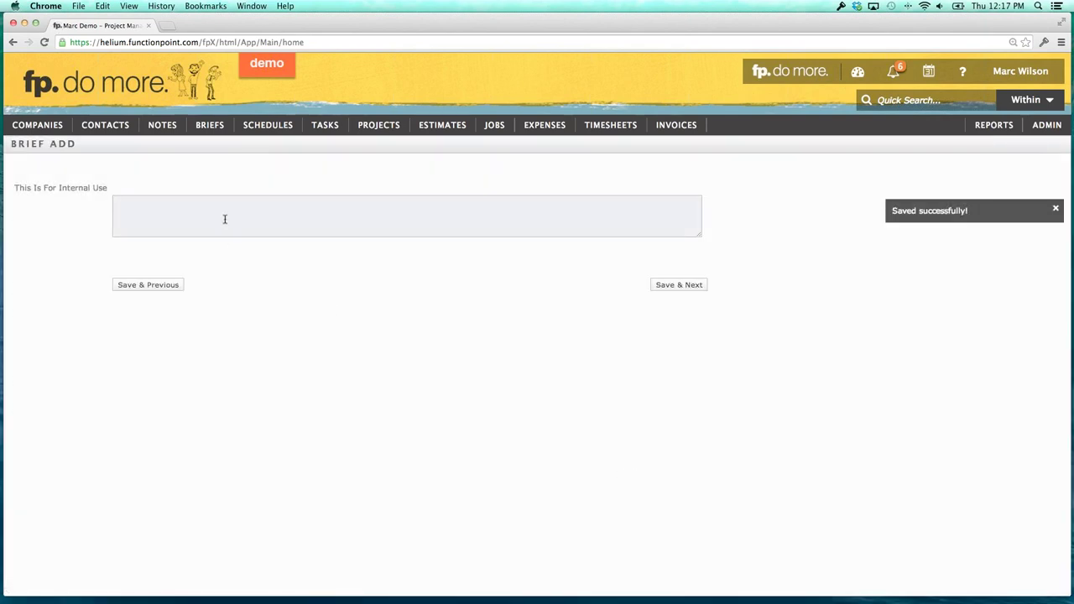
pyautogui.write('rge text')
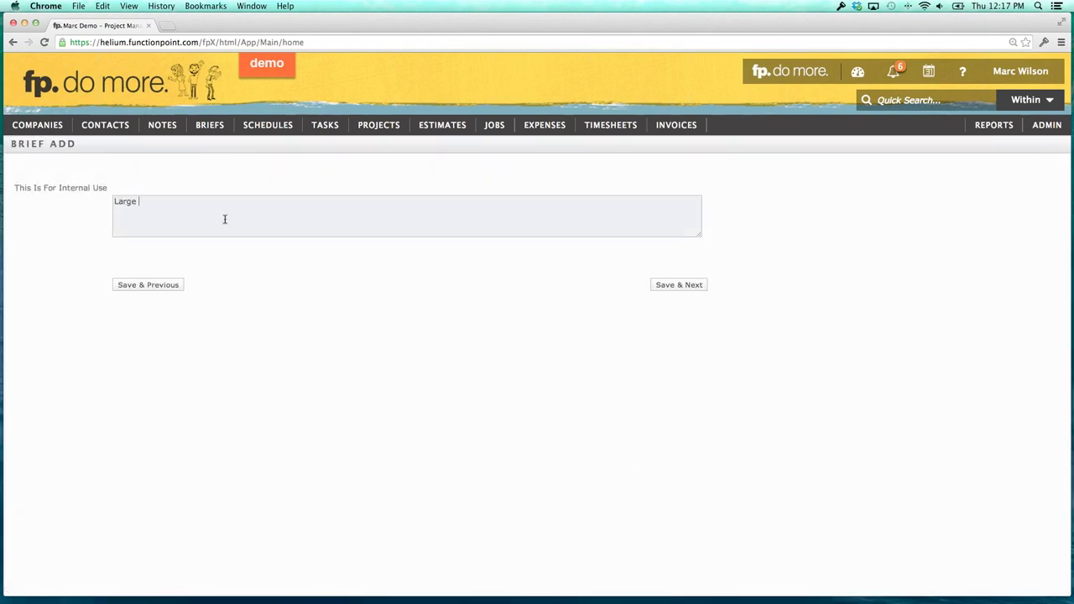
pyautogui.click(667, 286)
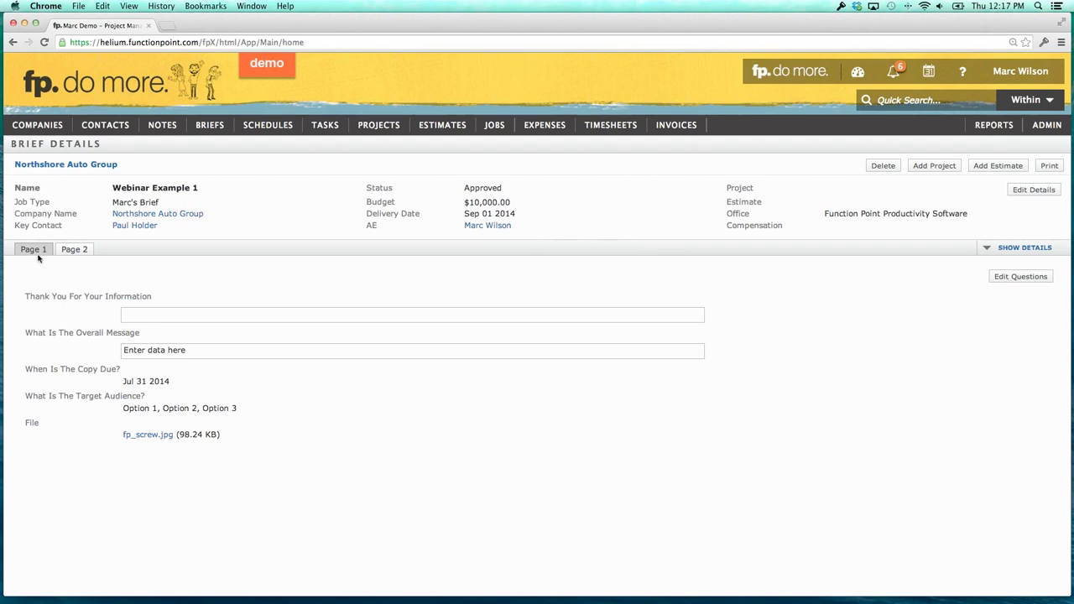
# Review the answers on both pages of the saved brief and view the attached fp_screw.jpg.
pyautogui.click(73, 251)
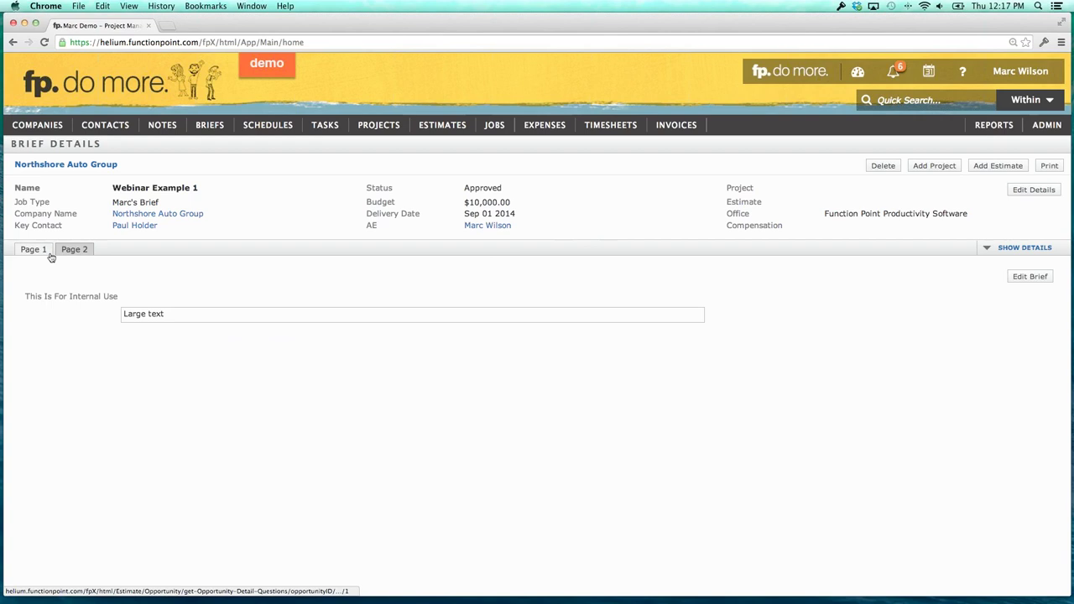
pyautogui.click(43, 248)
pyautogui.moveTo(48, 296); pyautogui.dragTo(152, 298)
pyautogui.moveTo(59, 334); pyautogui.dragTo(211, 352)
pyautogui.click(210, 352)
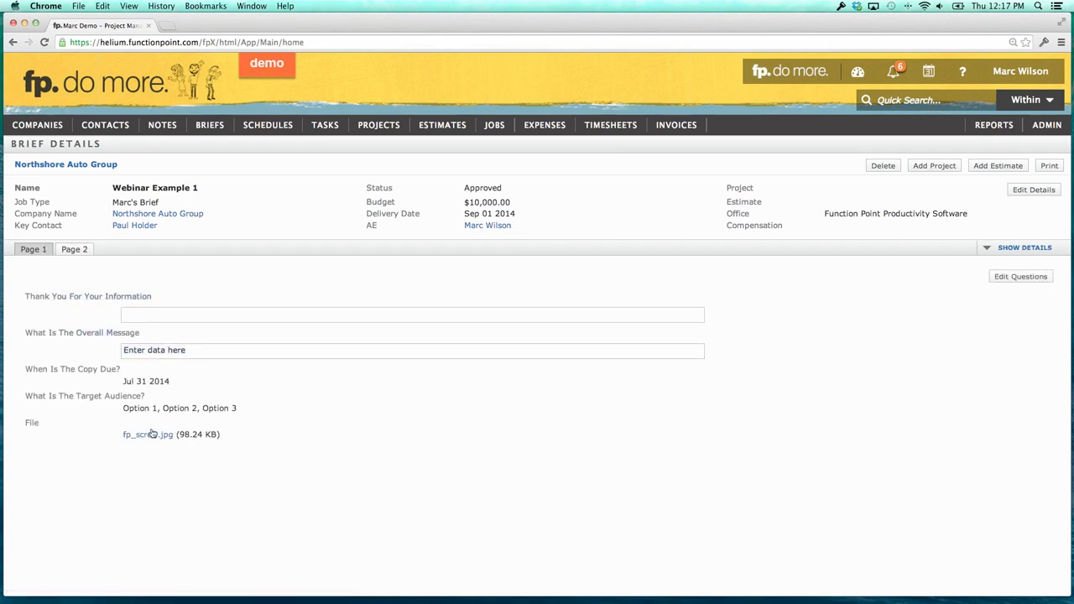
pyautogui.click(151, 434)
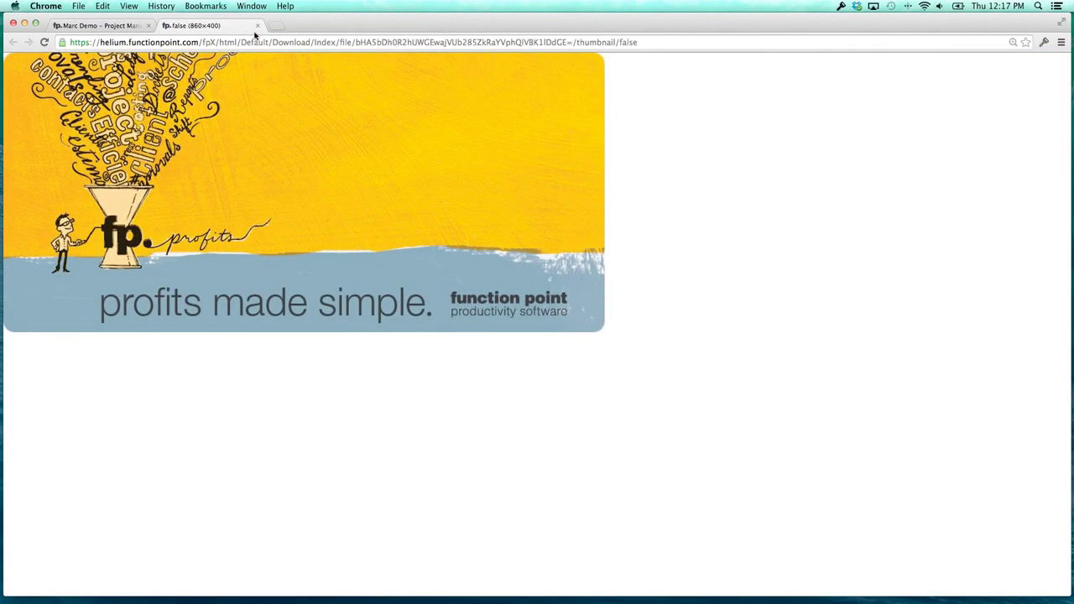
pyautogui.click(257, 25)
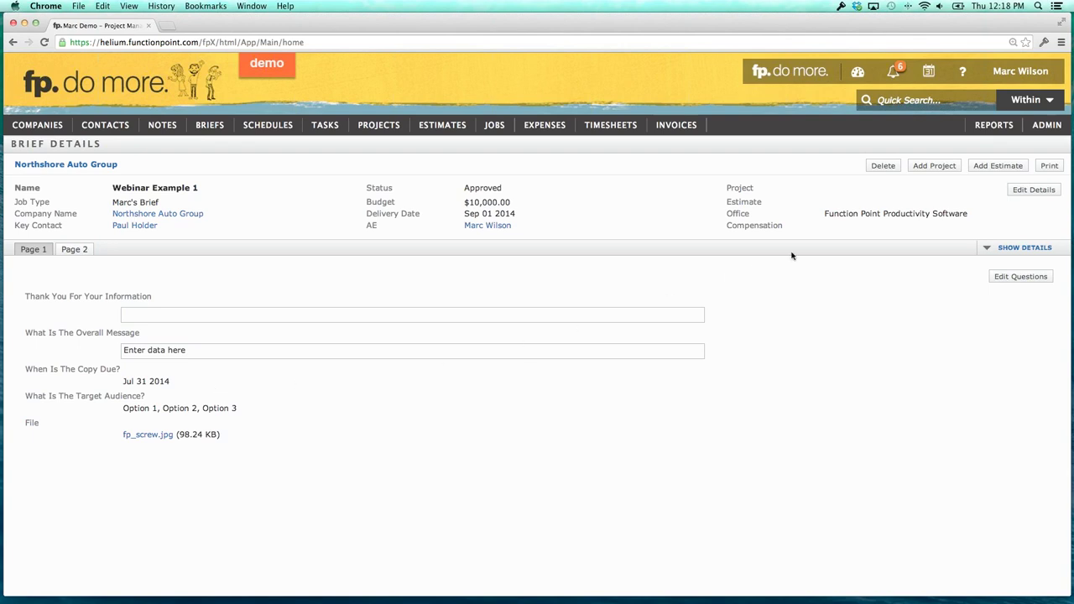
# Start an estimate from the brief, examine the details and description carried over, and leave it unsaved.
pyautogui.click(982, 174)
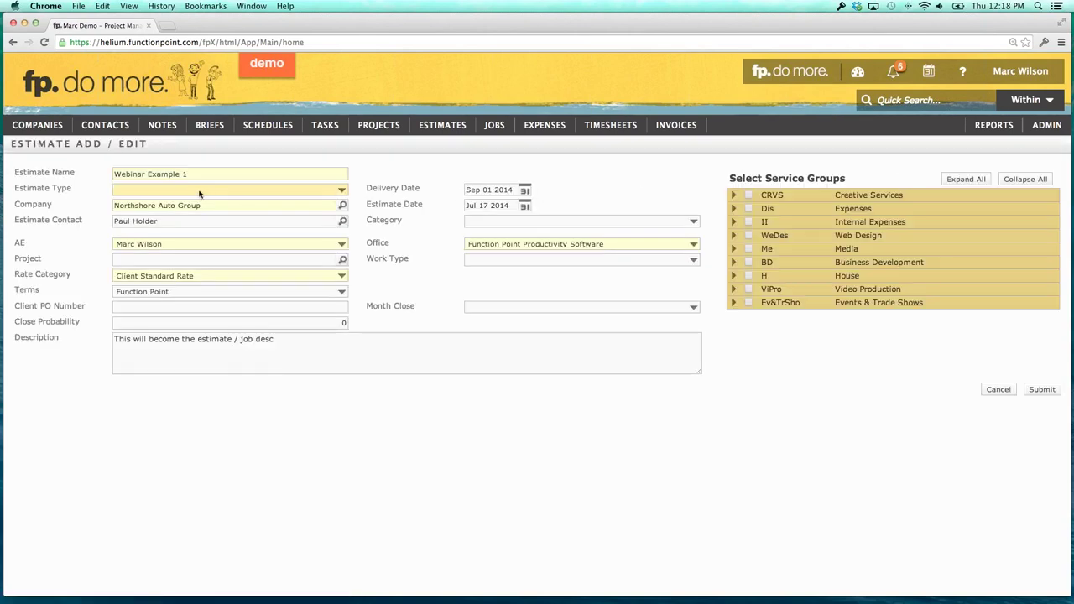
pyautogui.click(133, 191)
pyautogui.click(287, 343)
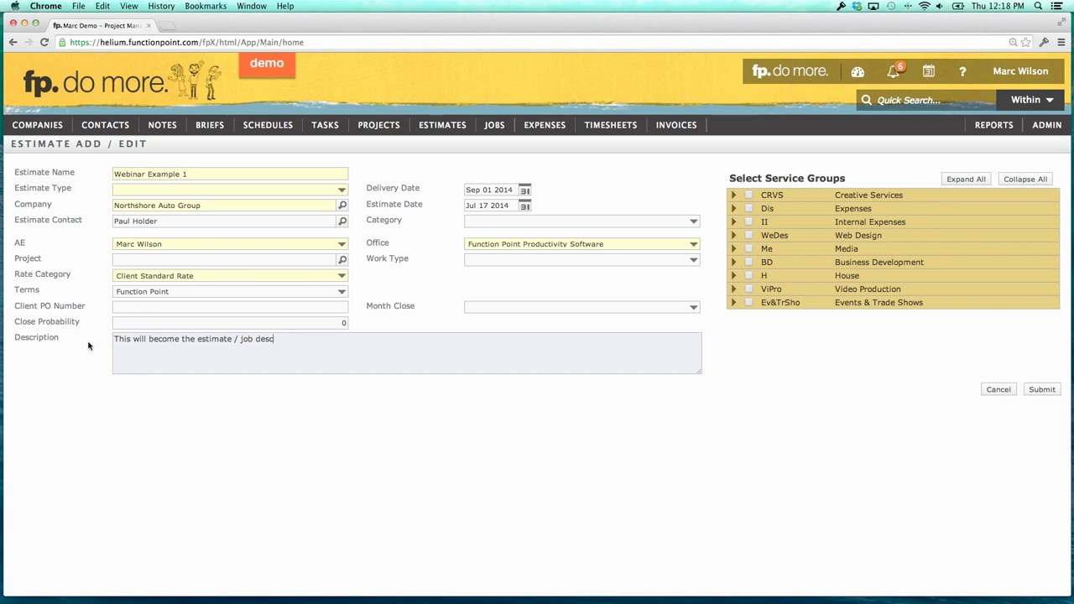
pyautogui.click(119, 404)
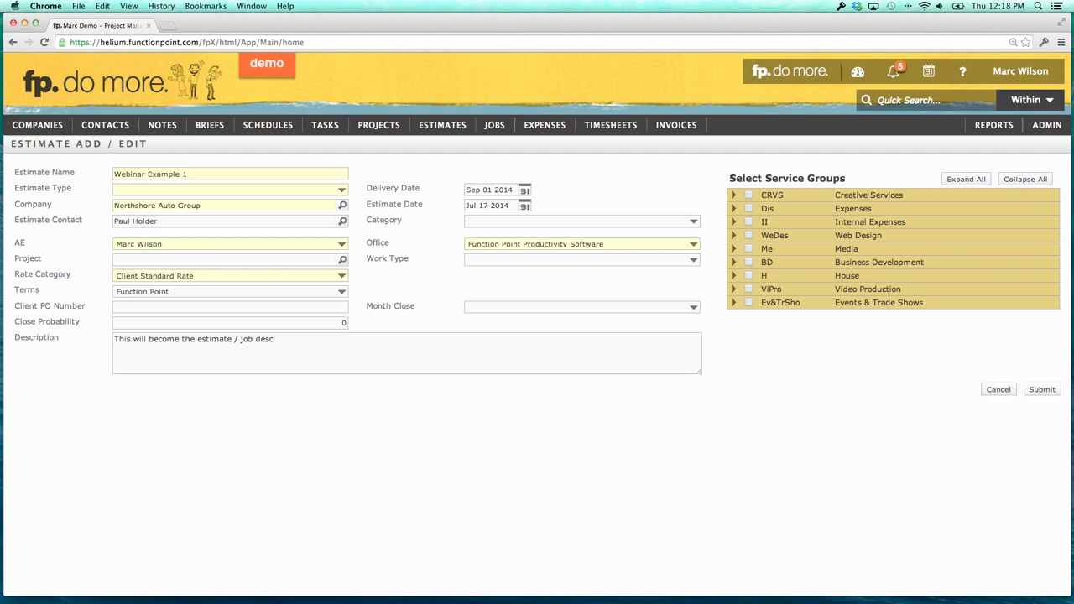
pyautogui.press('super+r')
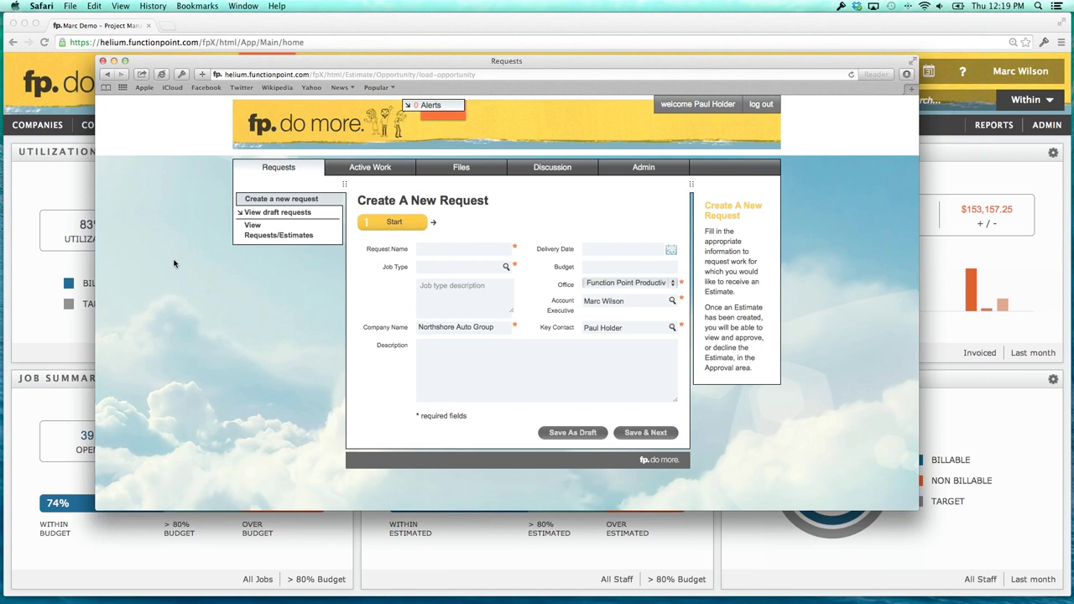
# Look over the active work in the Safari client portal and return to the new request form.
pyautogui.press('super+minus')
pyautogui.press('super+minus')
pyautogui.press('super+minus')
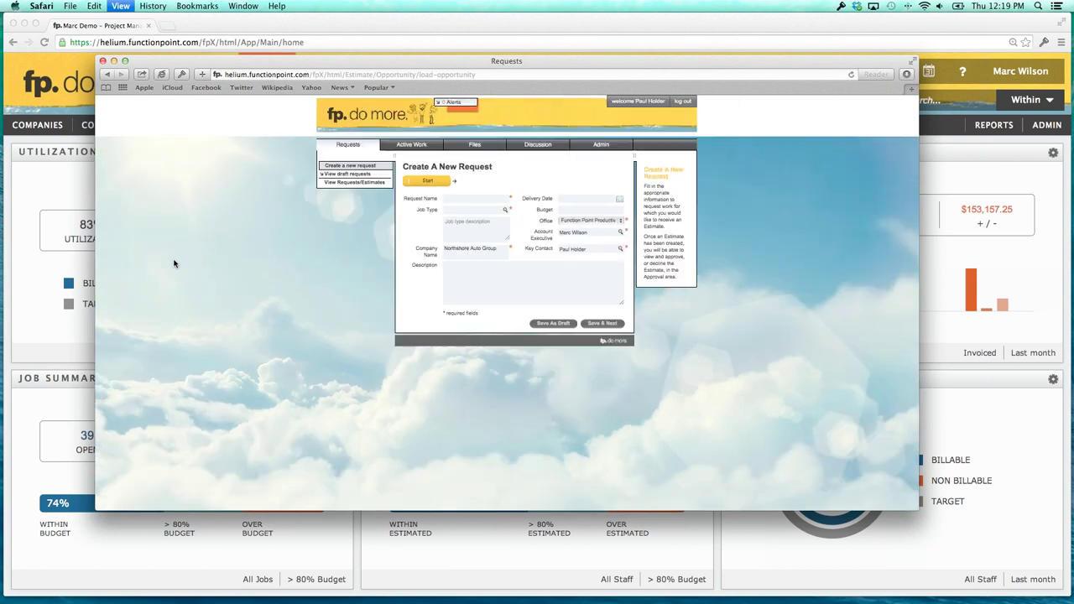
pyautogui.press('super+plus')
pyautogui.press('super+plus')
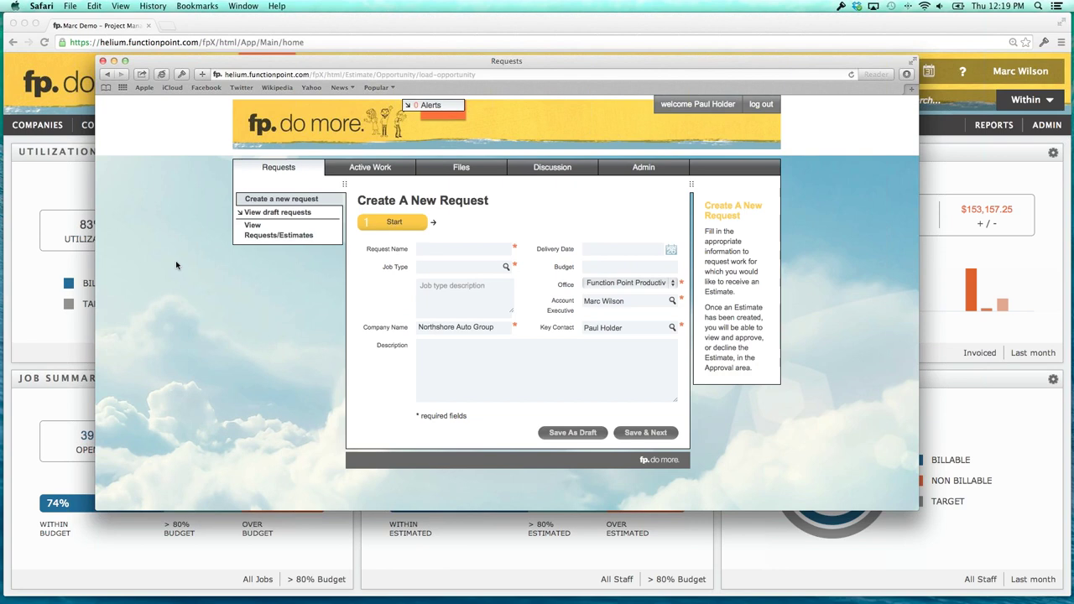
pyautogui.click(365, 168)
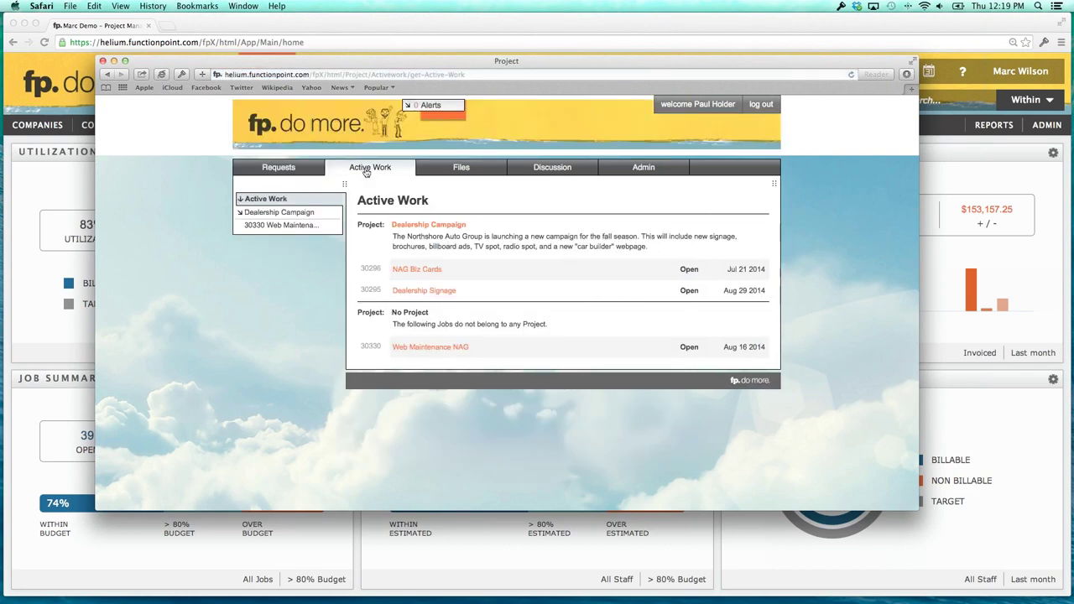
pyautogui.click(286, 169)
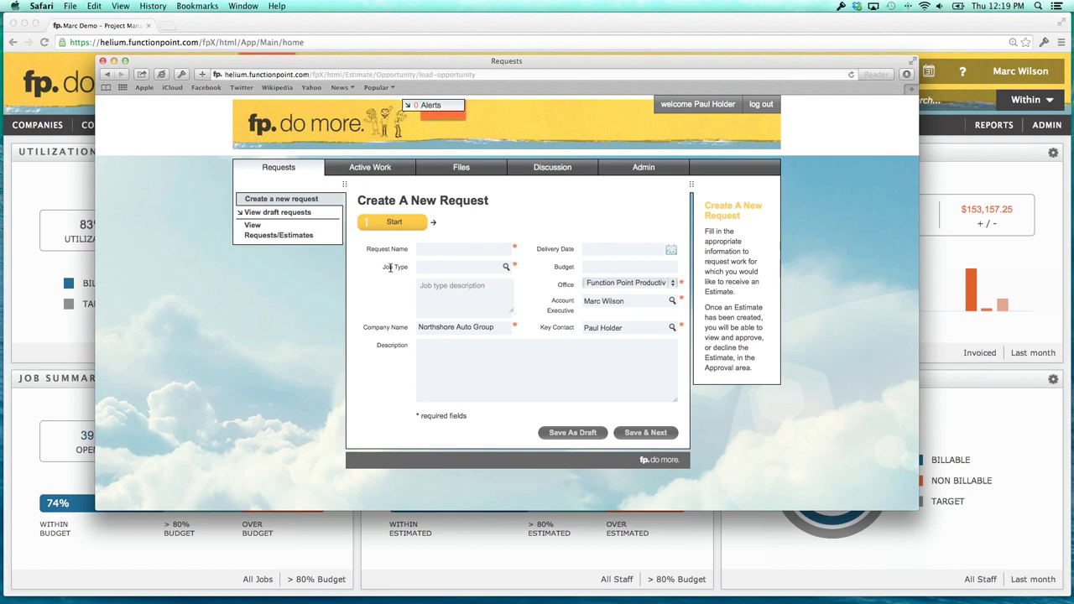
# Name the new request "Portal Request" and set its job type to the custom brief template.
pyautogui.click(436, 247)
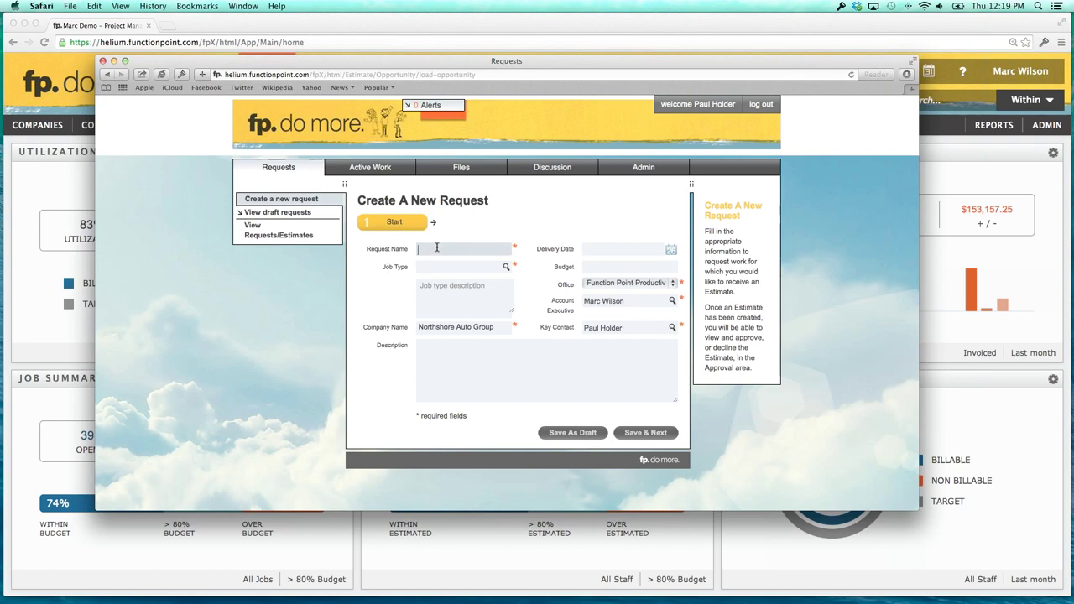
pyautogui.write('Portal Request')
pyautogui.click(445, 267)
pyautogui.write('Marc')
pyautogui.press('Tab')
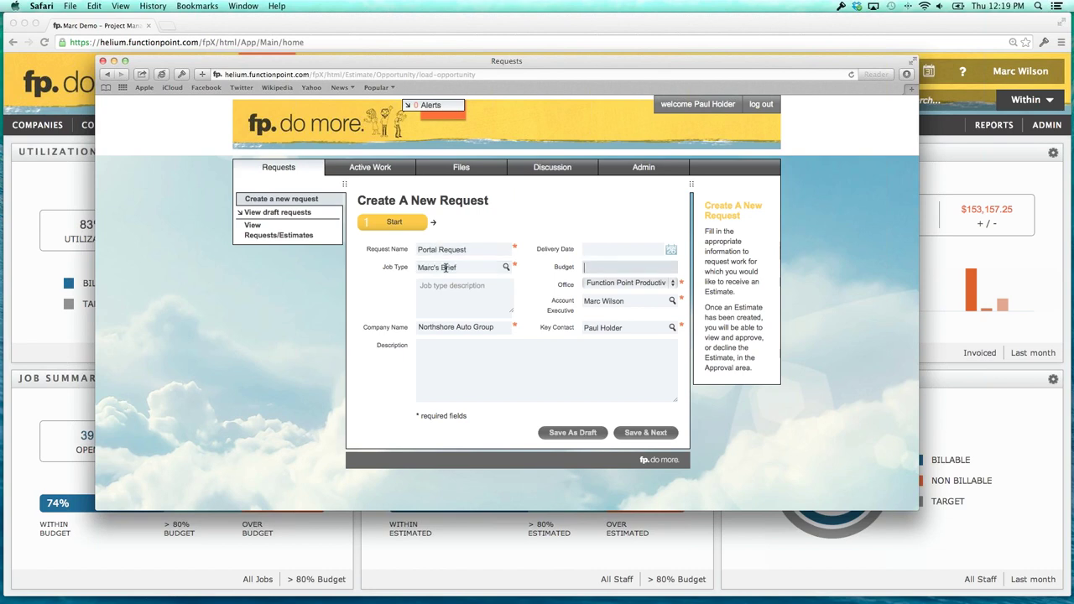
# Set the request's delivery date to Aug 31 2014 and its budget to 5000.
pyautogui.click(670, 250)
pyautogui.click(717, 370)
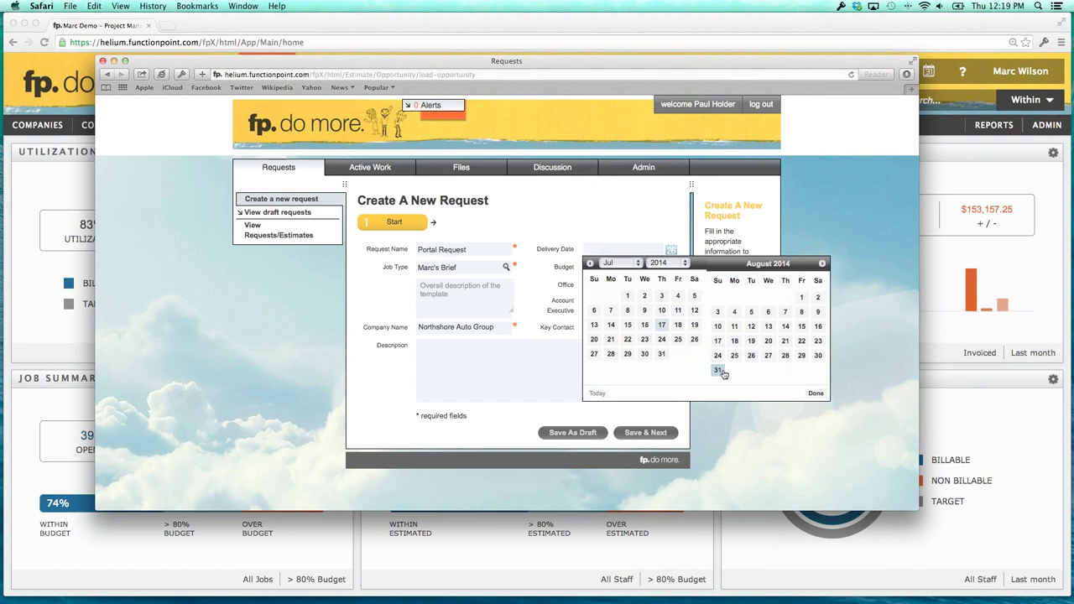
pyautogui.click(645, 266)
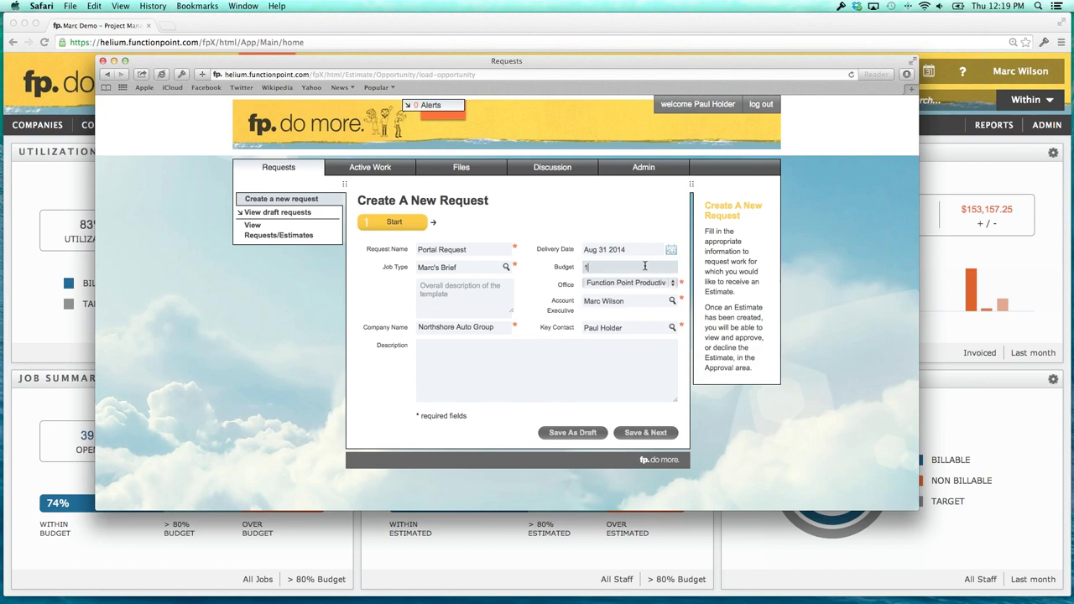
pyautogui.write('5000')
# Enter "Overall" as the request description and save to continue to the questions.
pyautogui.click(515, 369)
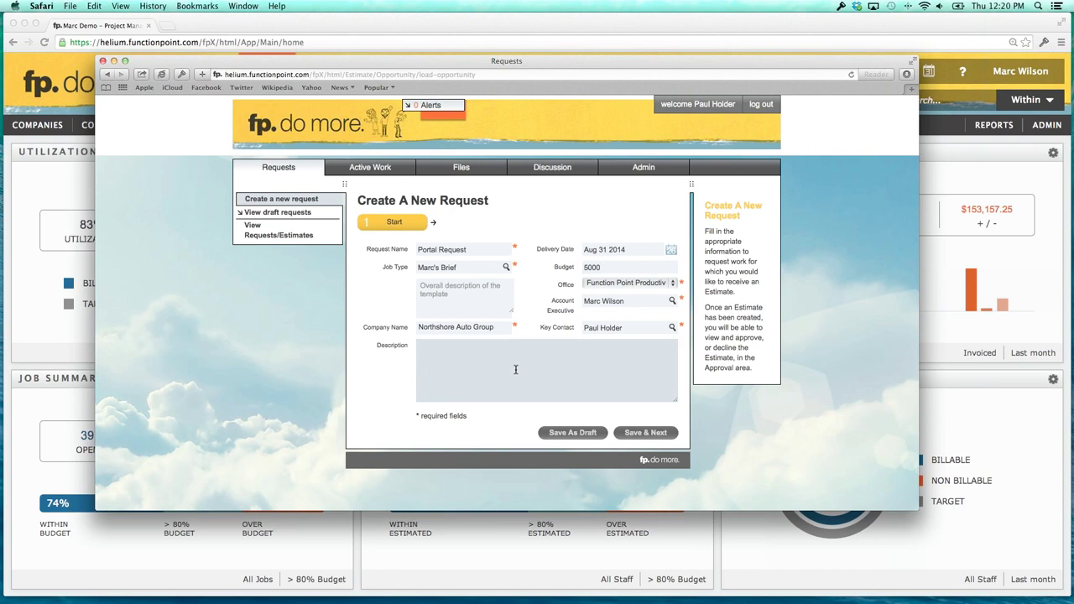
pyautogui.write('Overall')
pyautogui.click(646, 433)
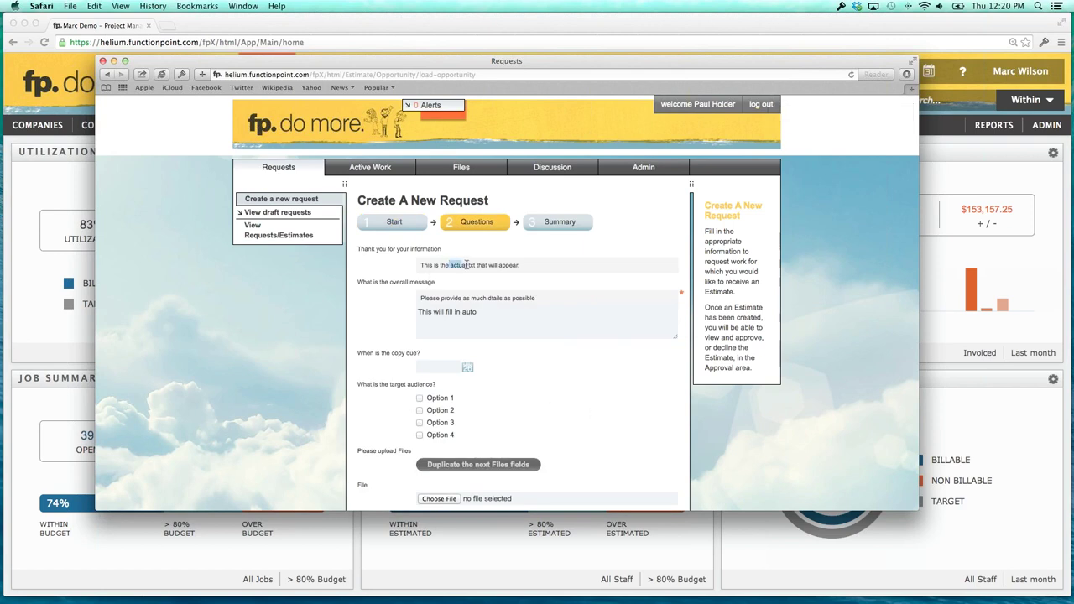
# Examine the overall message question on the request, including its help text, default answer and answer box.
pyautogui.scroll(-2, 458, 333)
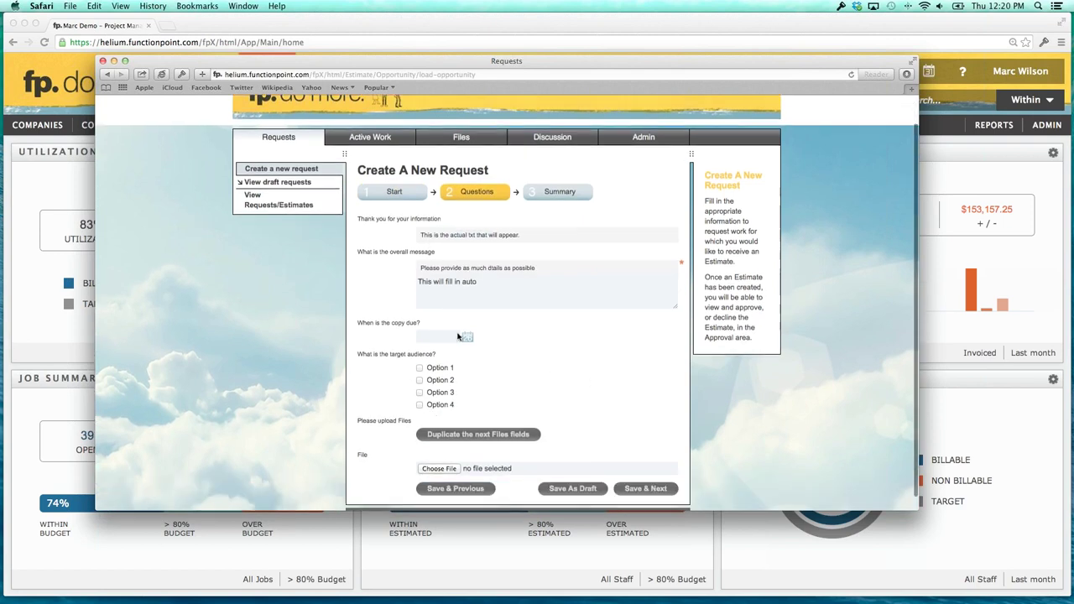
pyautogui.moveTo(433, 254); pyautogui.dragTo(481, 253)
pyautogui.tripleClick(487, 268)
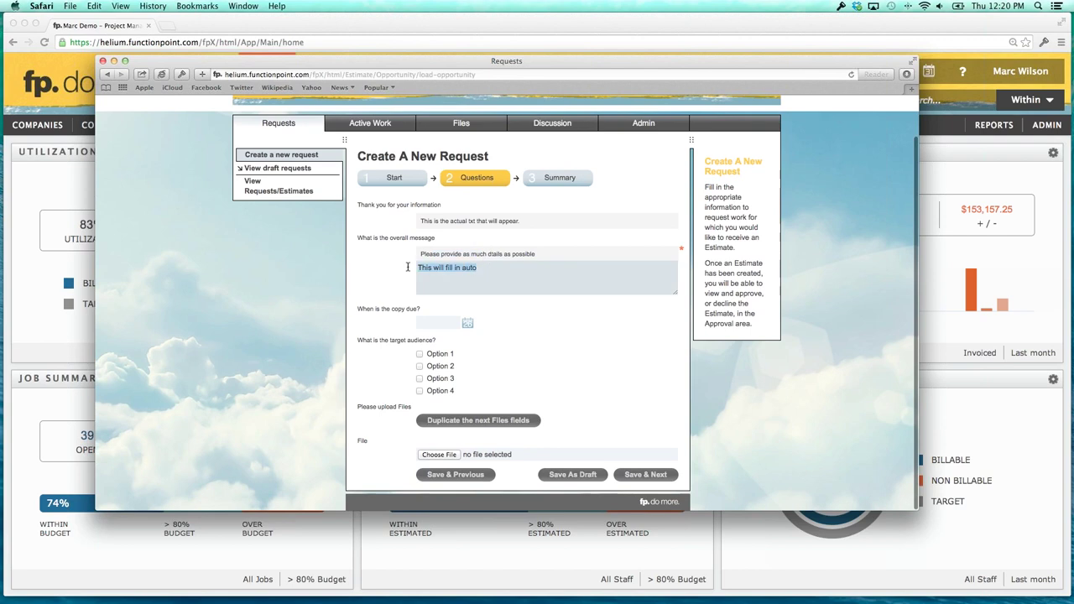
pyautogui.click(483, 292)
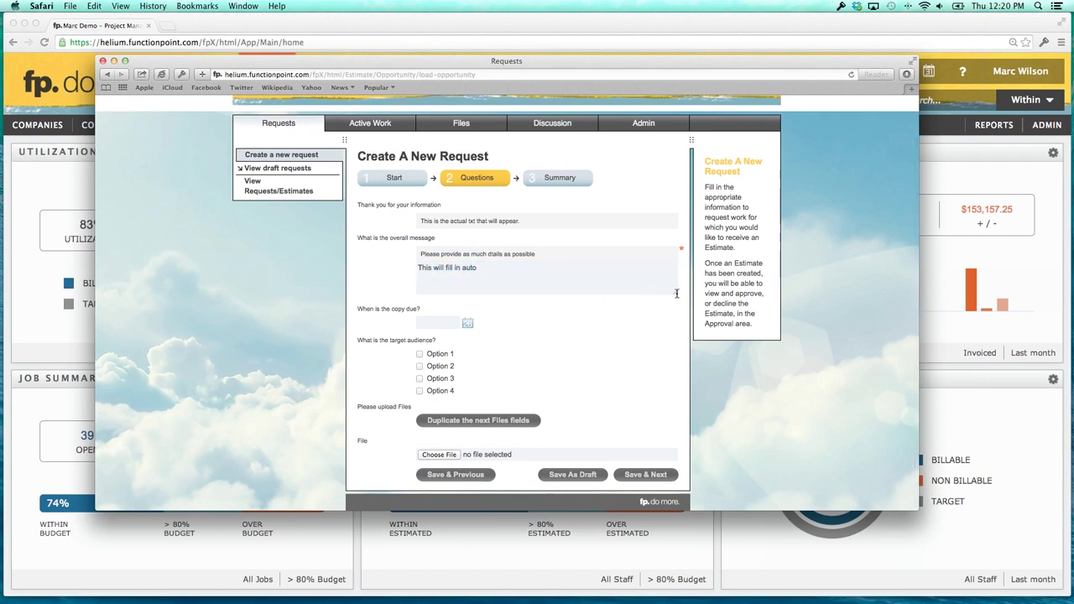
pyautogui.moveTo(677, 293)
pyautogui.mouseDown()
pyautogui.moveTo(676, 537)
pyautogui.moveTo(668, 278)
pyautogui.mouseUp()
pyautogui.scroll(-1, 682, 267)
pyautogui.scroll(1, 681, 256)
# Set the copy due date to Jul 31 2014, select Option 1 and Option 2 as target audience, and save to continue to the summary.
pyautogui.click(468, 324)
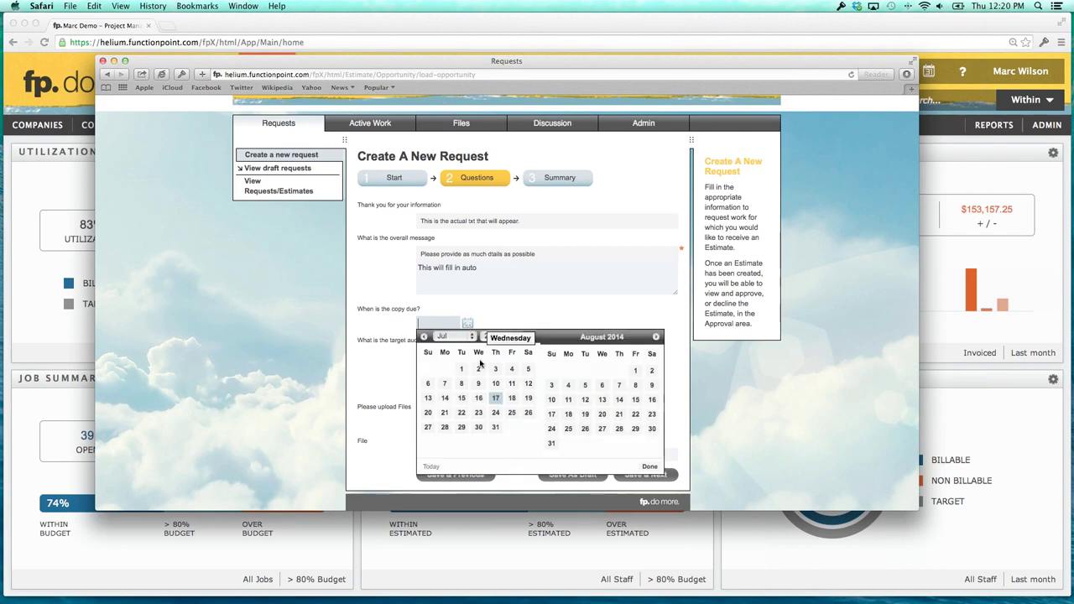
pyautogui.click(496, 430)
pyautogui.click(420, 353)
pyautogui.click(420, 366)
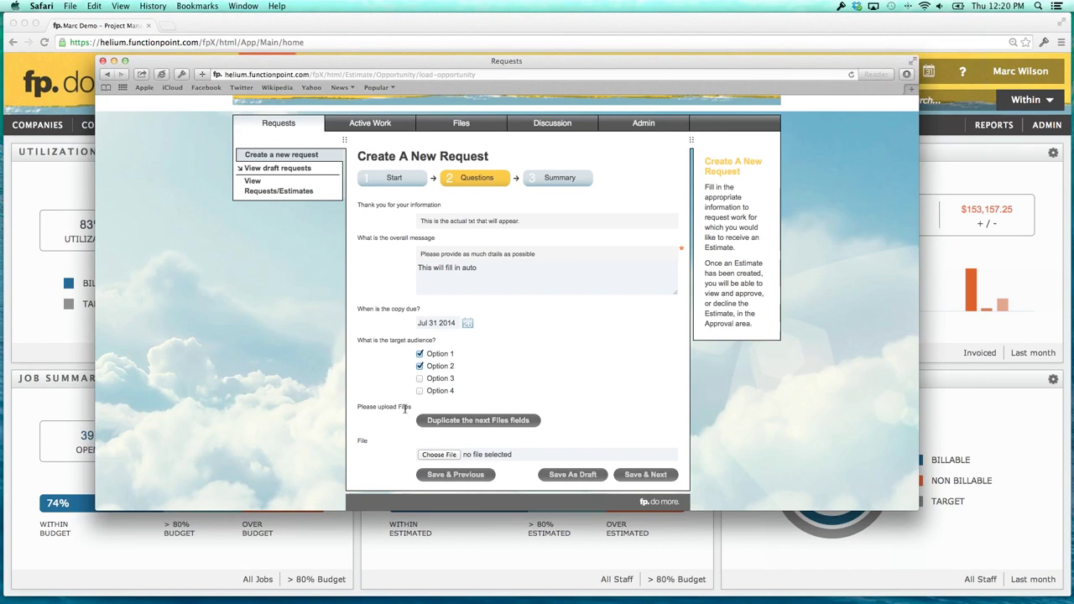
pyautogui.click(464, 424)
pyautogui.click(646, 475)
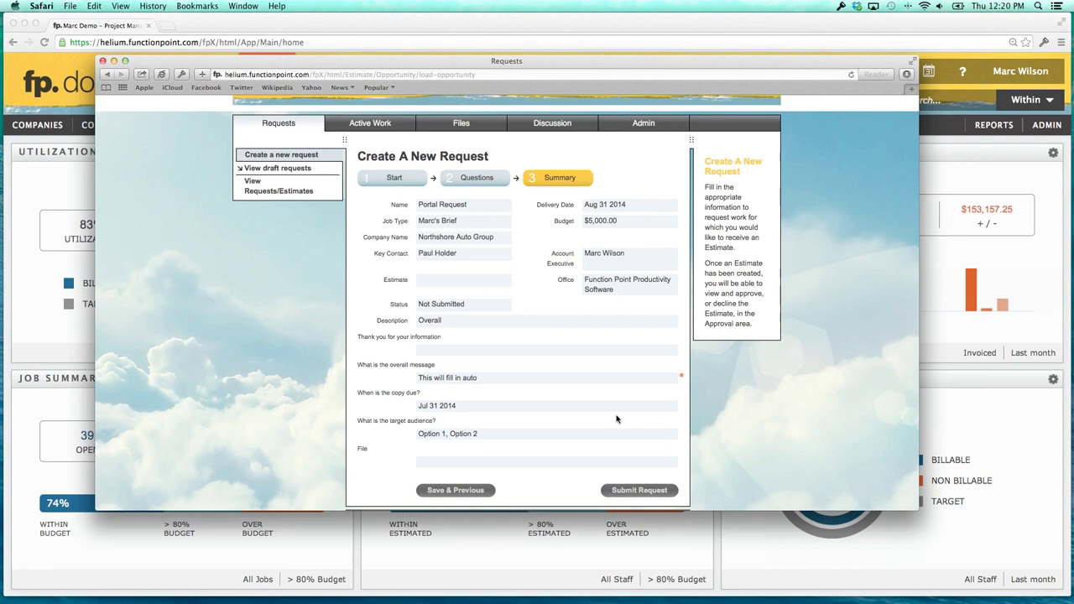
# Review the request summary, including its details and question answers, down to the submission option.
pyautogui.scroll(3, 617, 419)
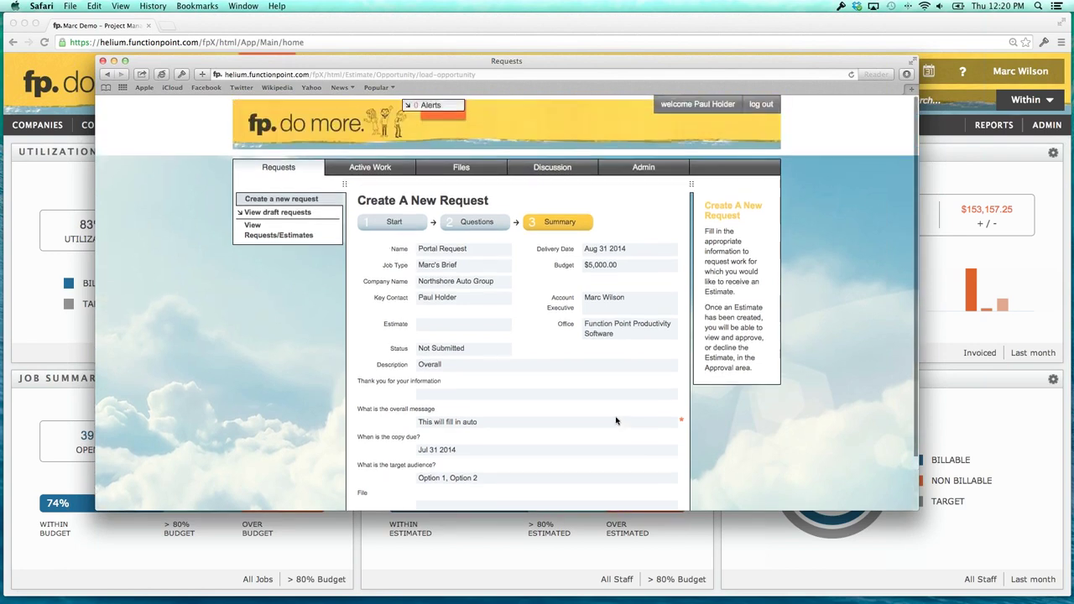
pyautogui.moveTo(409, 401); pyautogui.dragTo(480, 400)
pyautogui.click(480, 401)
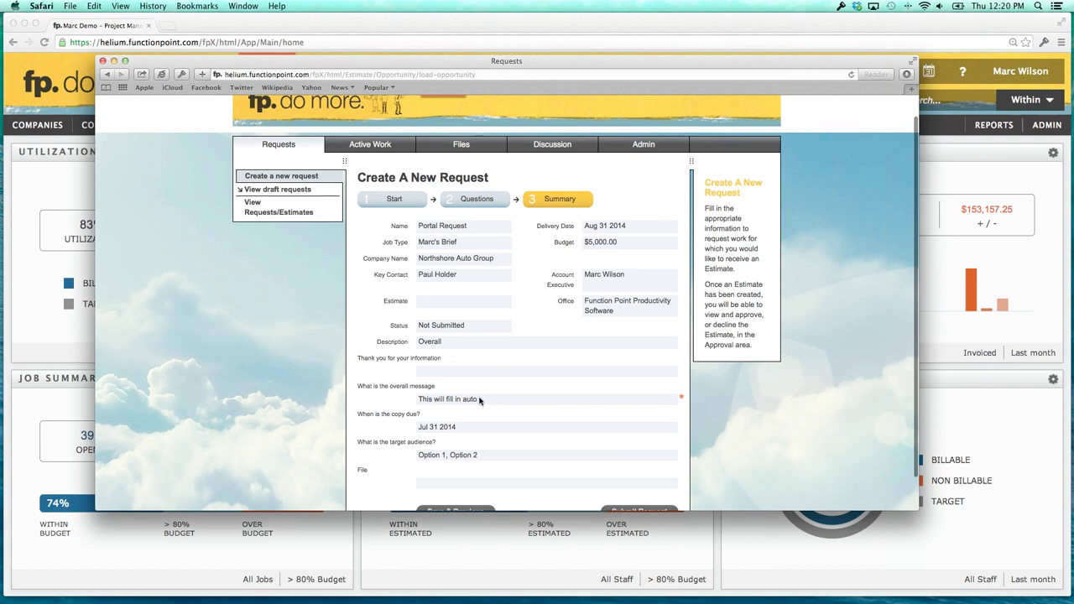
pyautogui.scroll(-3, 480, 400)
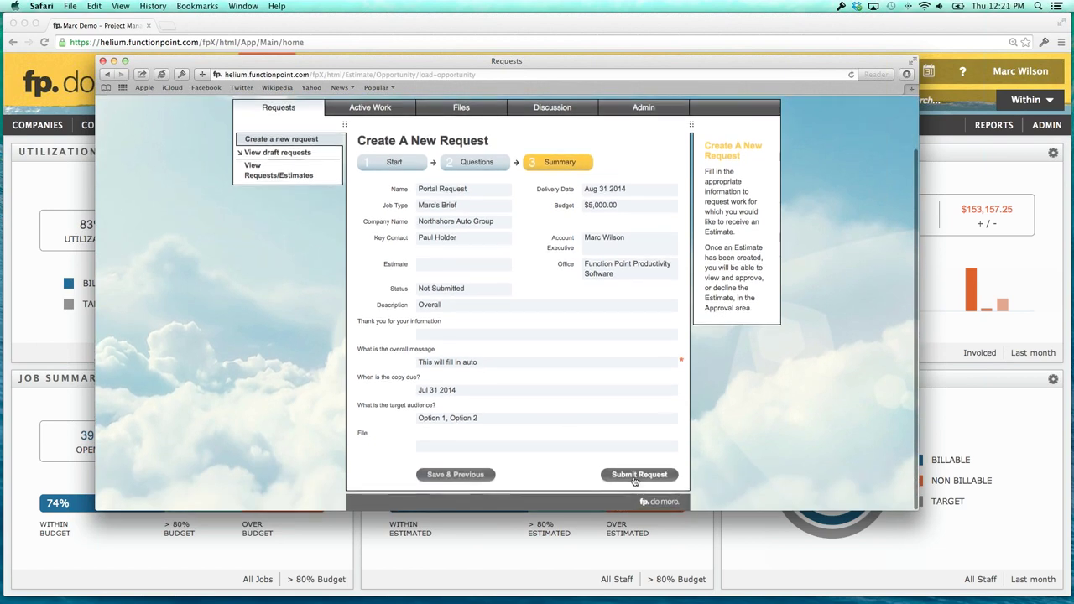
# Submit the completed portal request and confirm its submission.
pyautogui.click(639, 474)
pyautogui.click(644, 322)
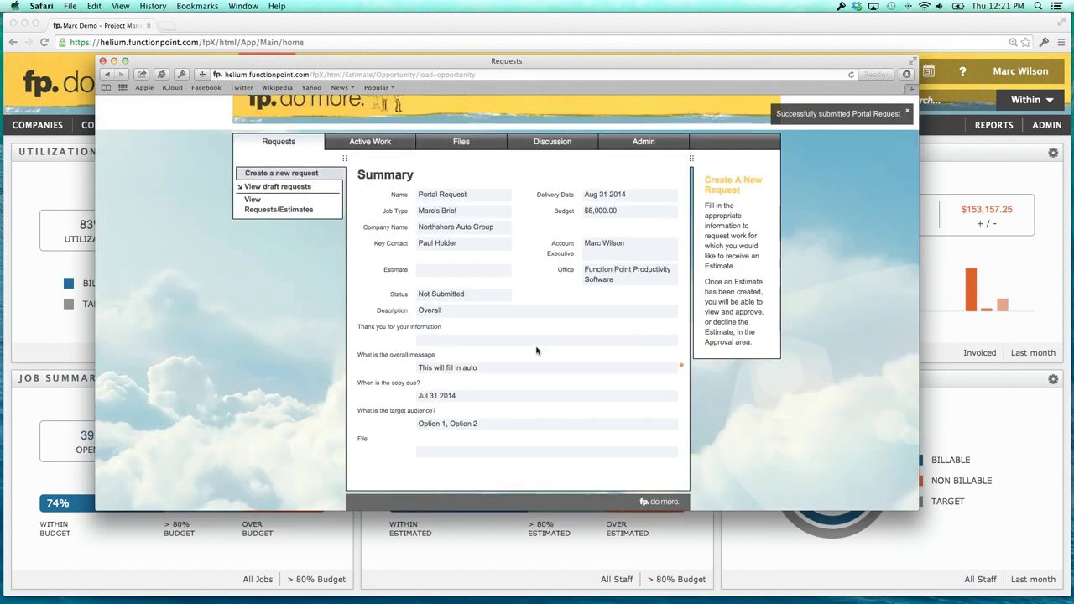
# Switch to Chrome and open the Portal Request brief from the brief list.
pyautogui.click(76, 90)
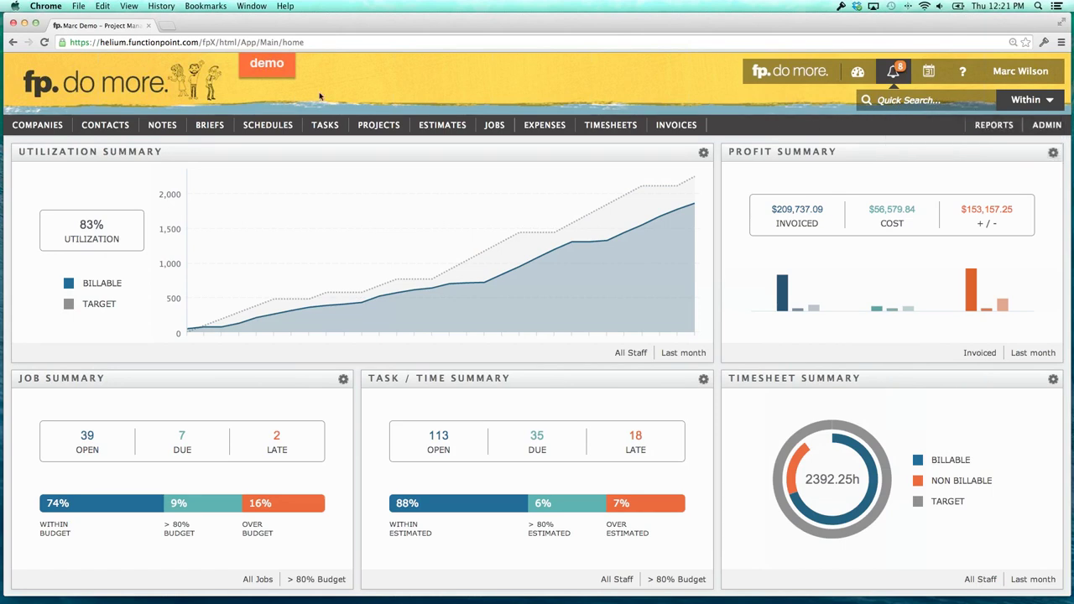
pyautogui.click(211, 124)
pyautogui.click(211, 146)
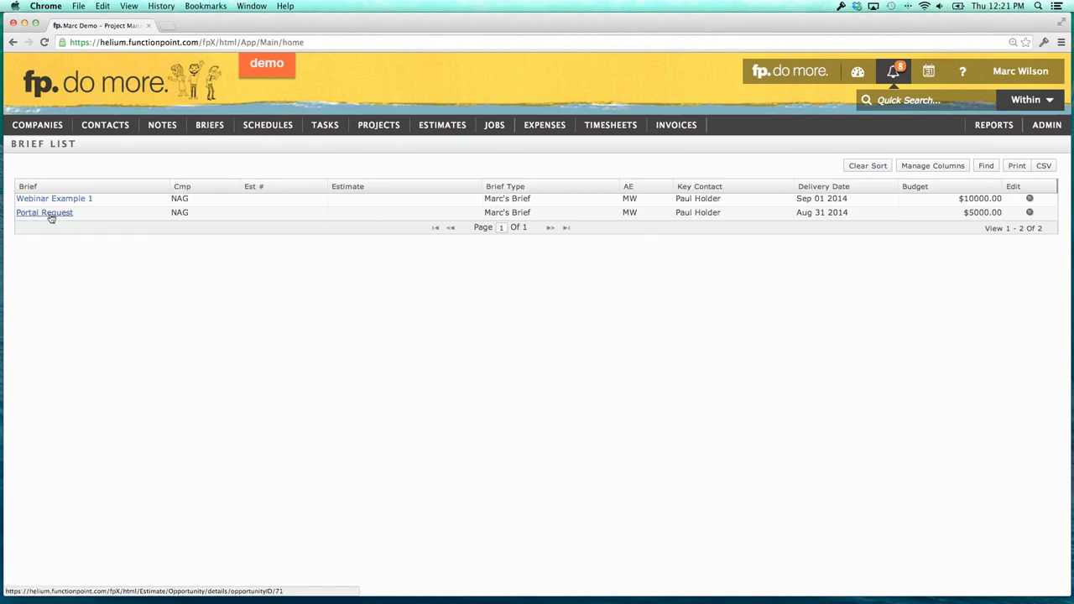
pyautogui.click(181, 214)
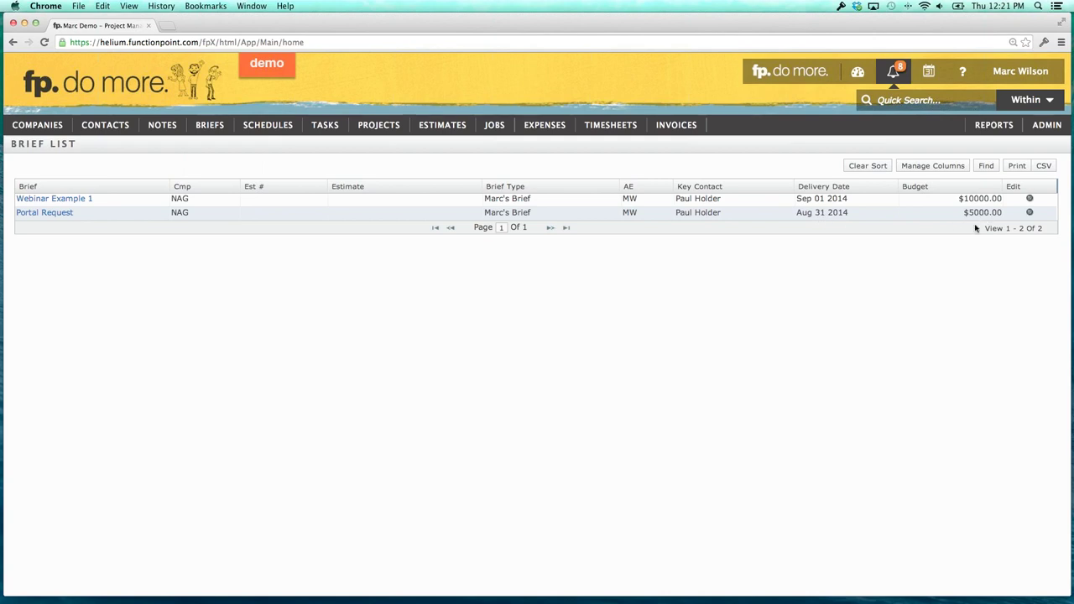
pyautogui.click(51, 219)
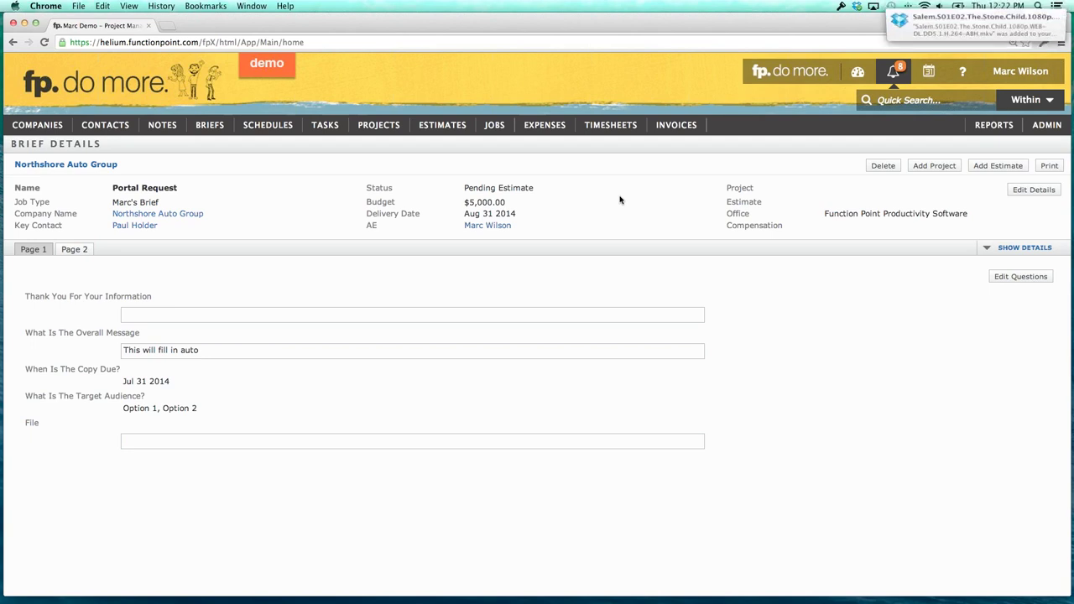
# Open the Dealership Signage job and start adding a new brief to it.
pyautogui.click(1062, 44)
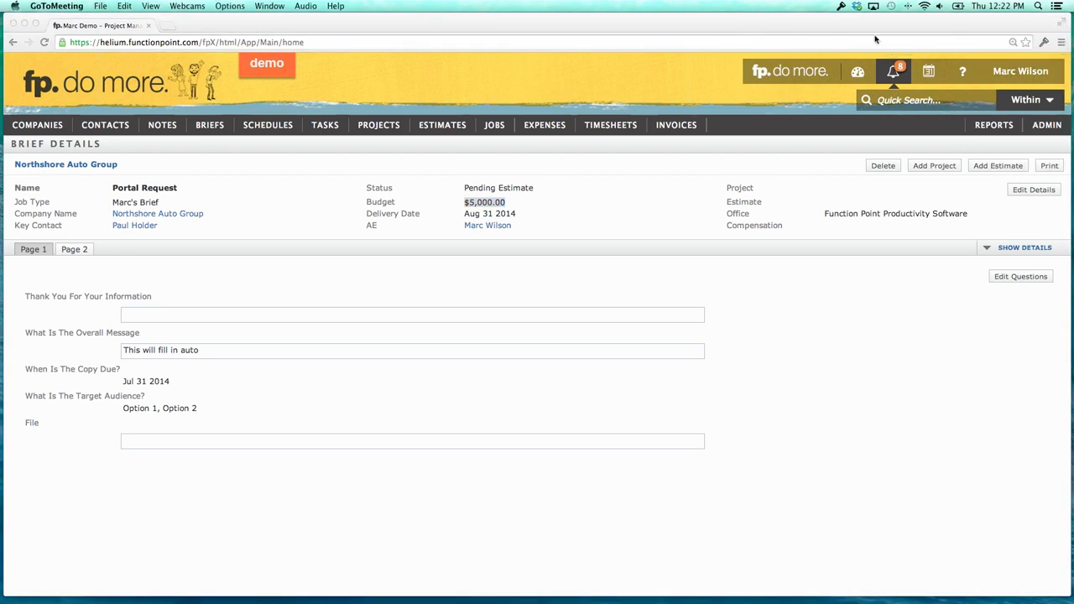
pyautogui.click(499, 166)
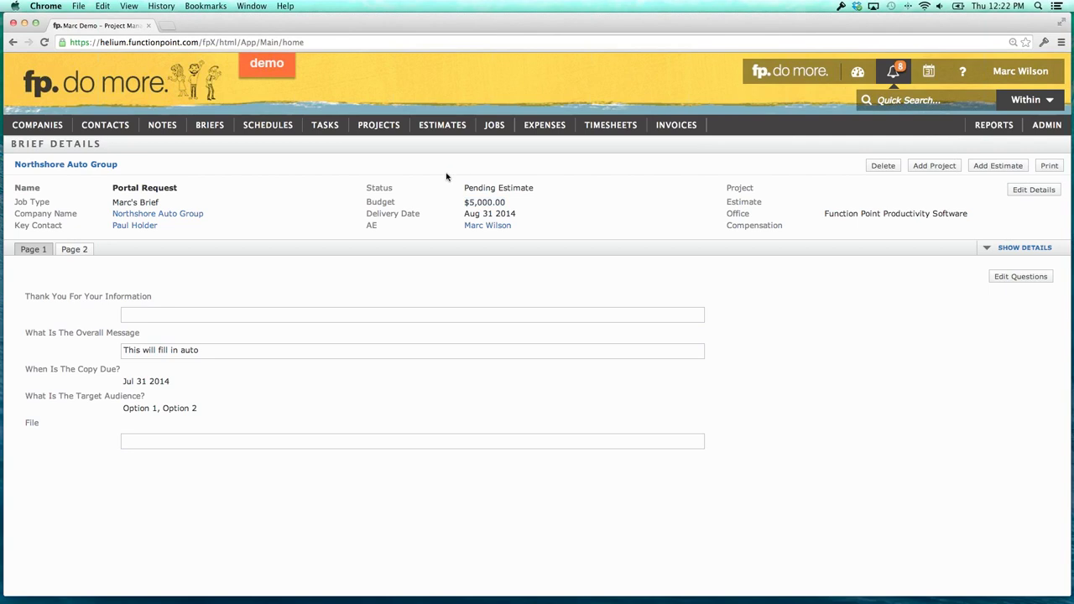
pyautogui.moveTo(495, 126)
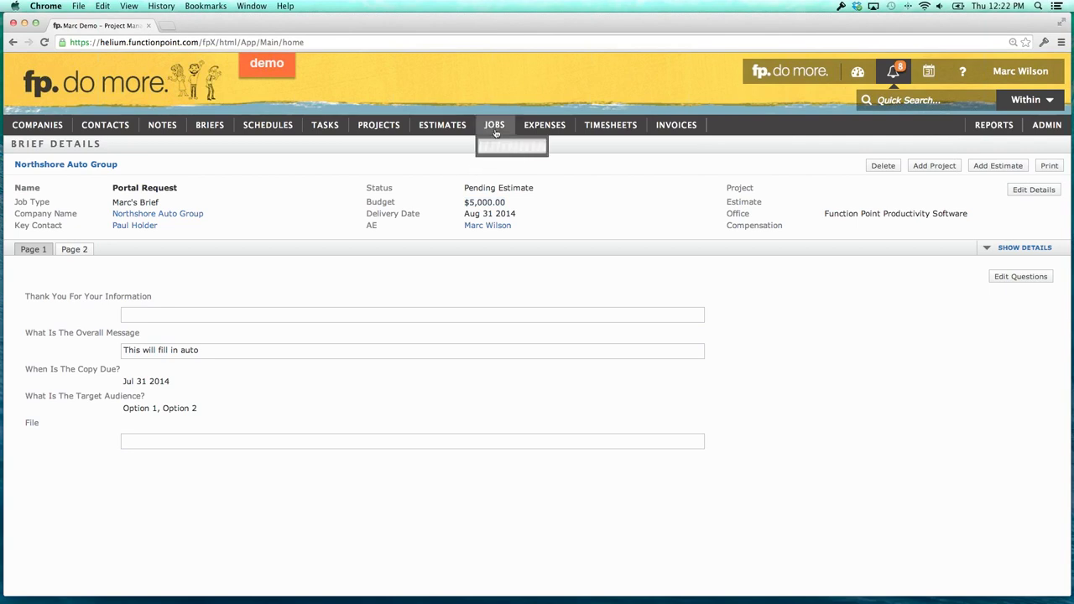
pyautogui.moveTo(527, 171)
pyautogui.click(602, 169)
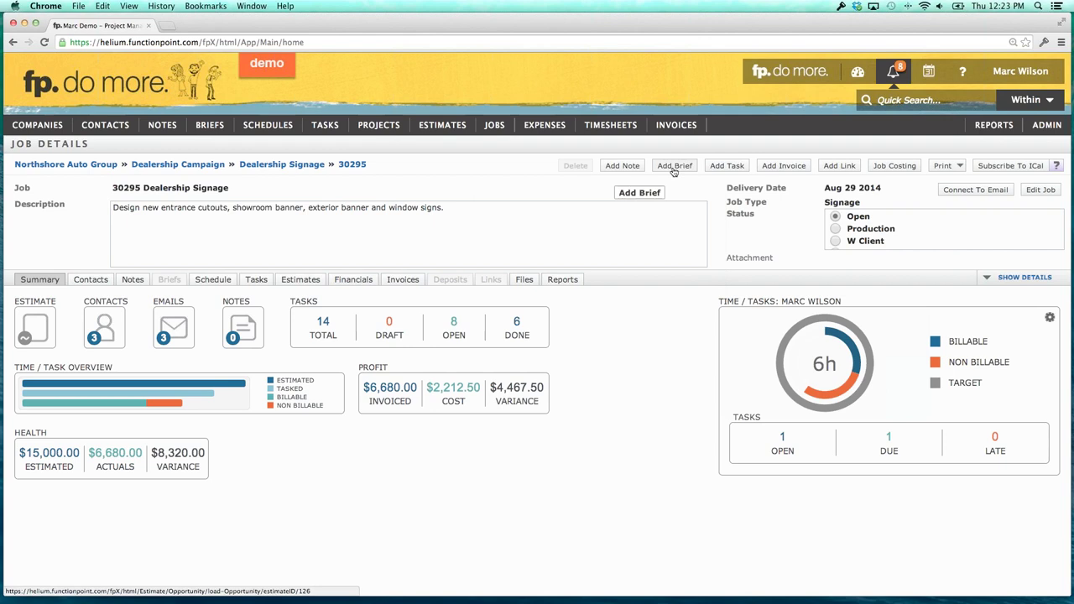
pyautogui.click(673, 166)
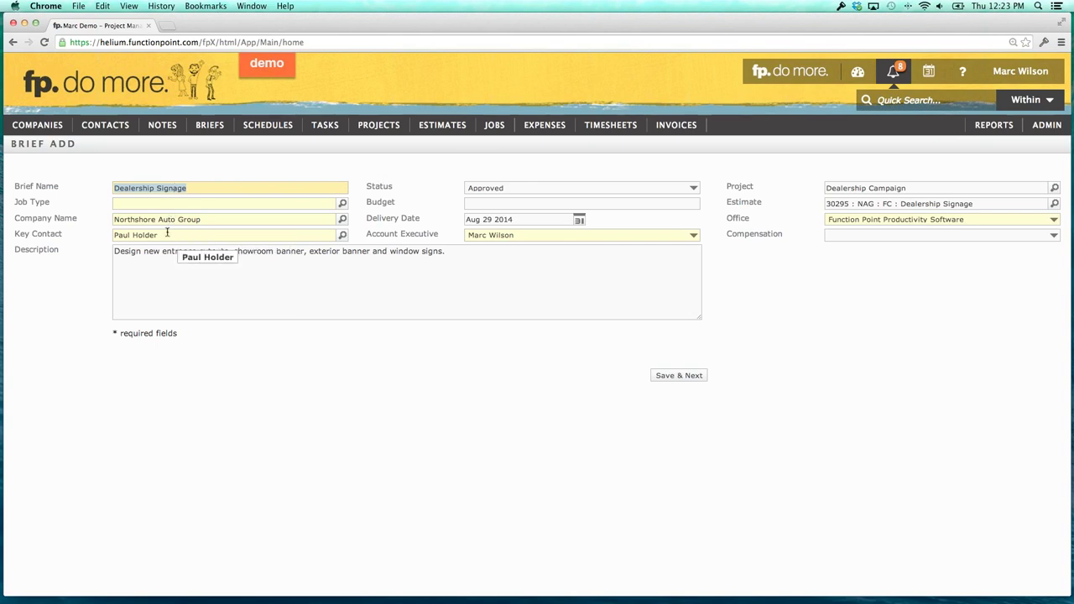
# Set the new brief's job type to Brochure and save to continue to the questions.
pyautogui.click(166, 203)
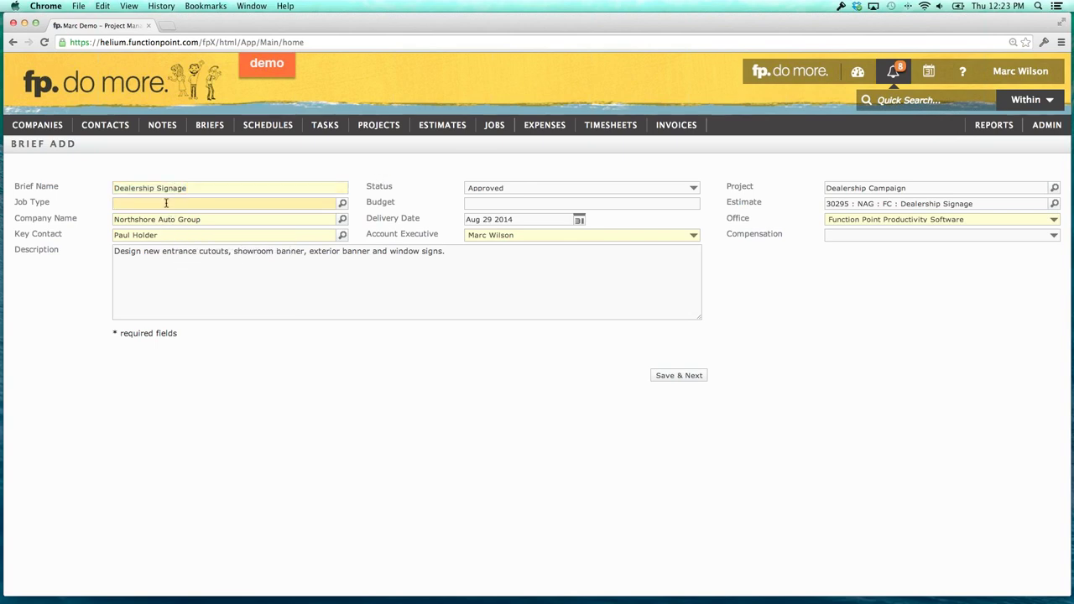
pyautogui.write('m')
pyautogui.write('brochure')
pyautogui.press('Tab')
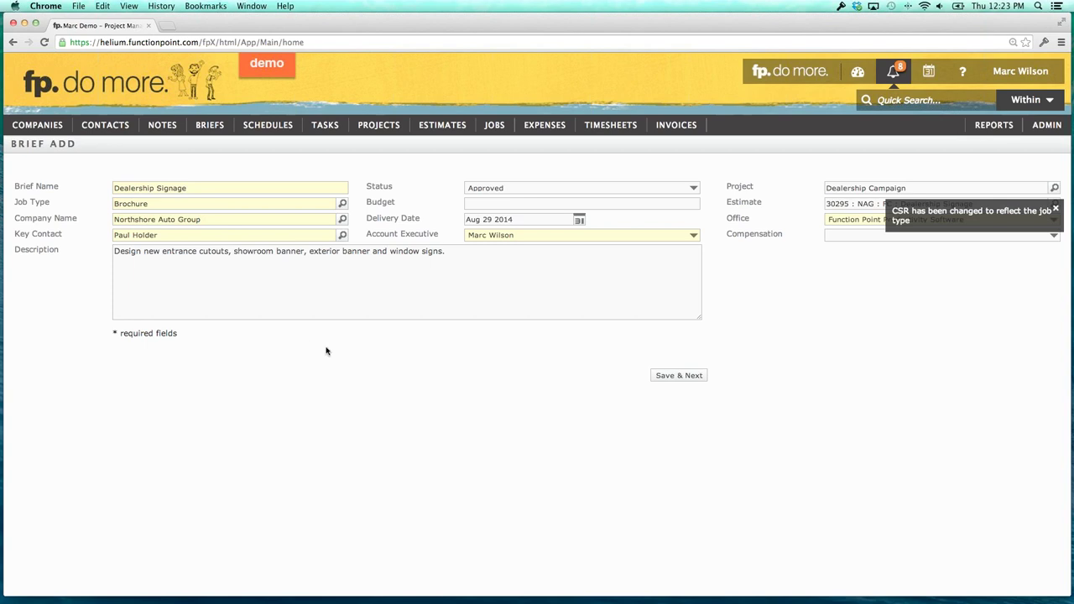
pyautogui.click(673, 379)
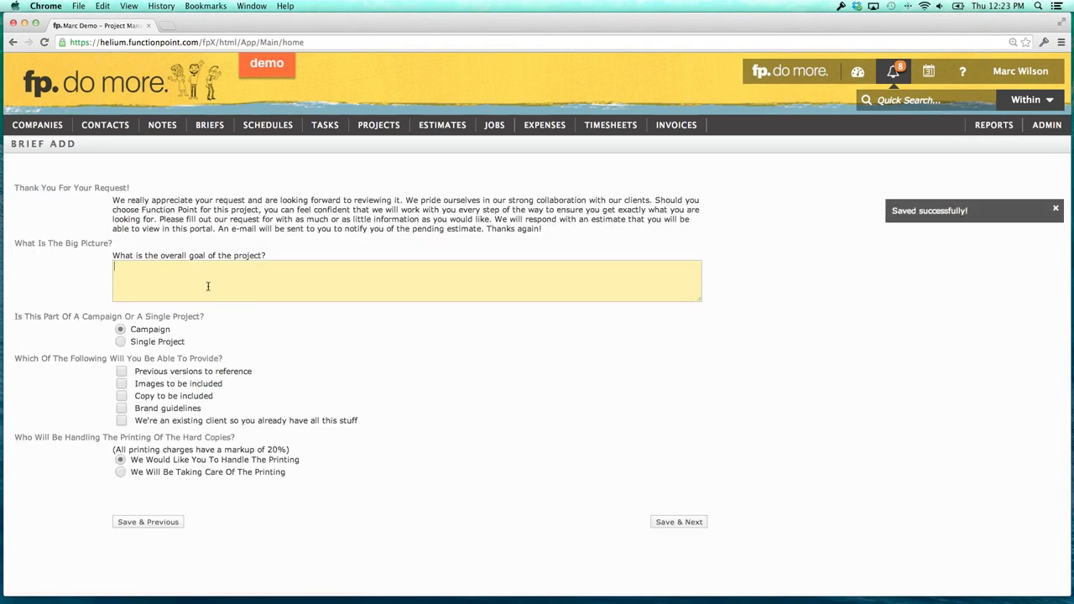
# Answer the big picture with "sdfsdf", choose Single Project, select previous versions, images and copy as provided, and save to continue.
pyautogui.write('sdfsdf')
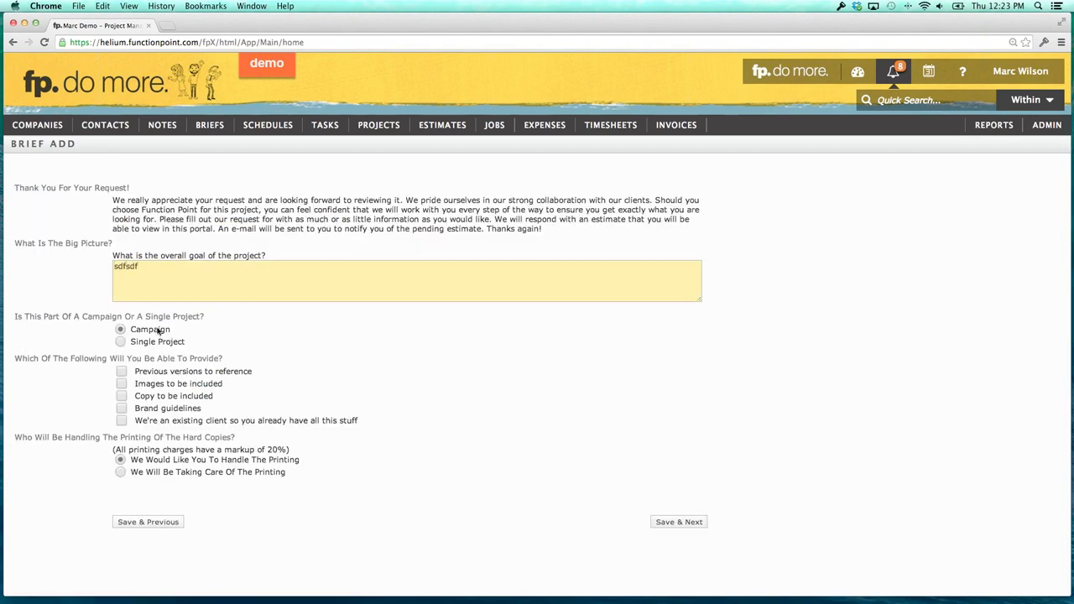
pyautogui.click(120, 341)
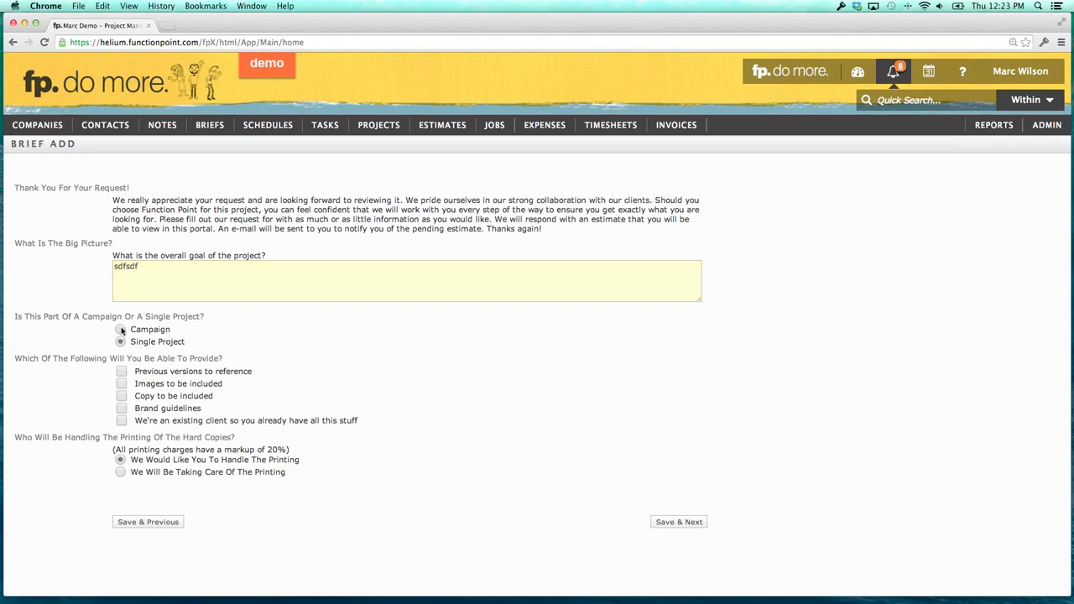
pyautogui.click(121, 371)
pyautogui.click(121, 383)
pyautogui.click(122, 396)
pyautogui.click(675, 526)
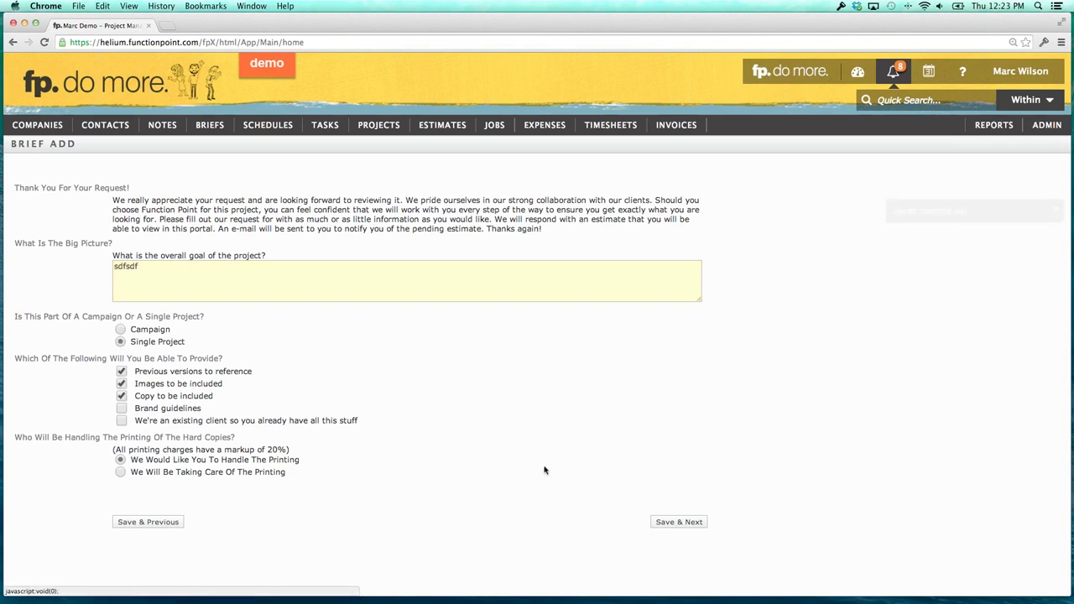
# Enter "sdfsdf" as background details, select Internal Department as target market, and set the most important factor to "Amount of data on each page".
pyautogui.click(181, 216)
pyautogui.write('sdfsdf')
pyautogui.click(122, 284)
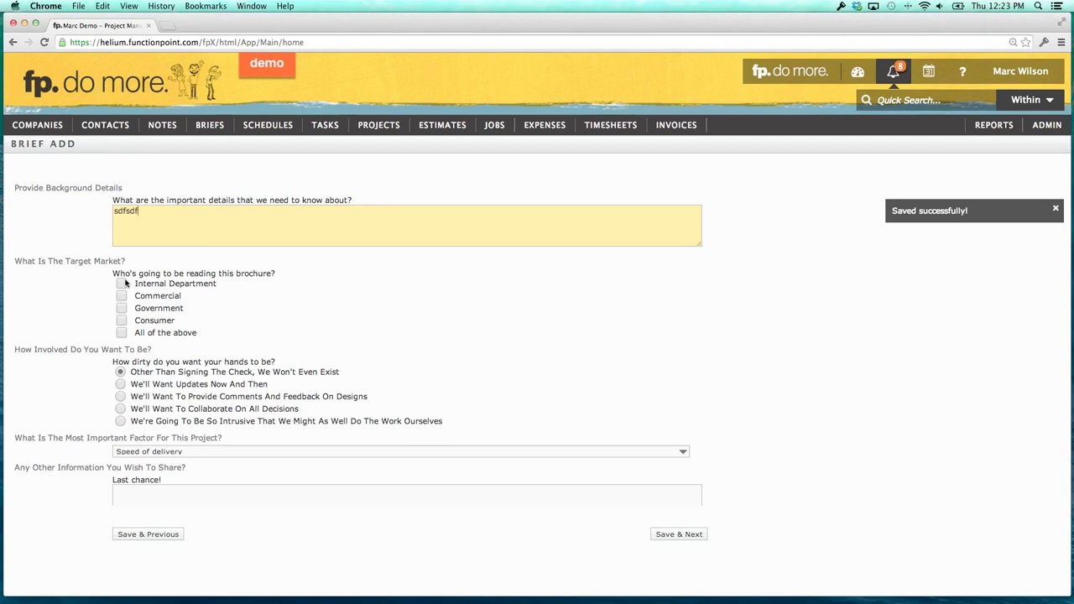
pyautogui.scroll(-3, 172, 336)
pyautogui.click(170, 352)
pyautogui.click(169, 372)
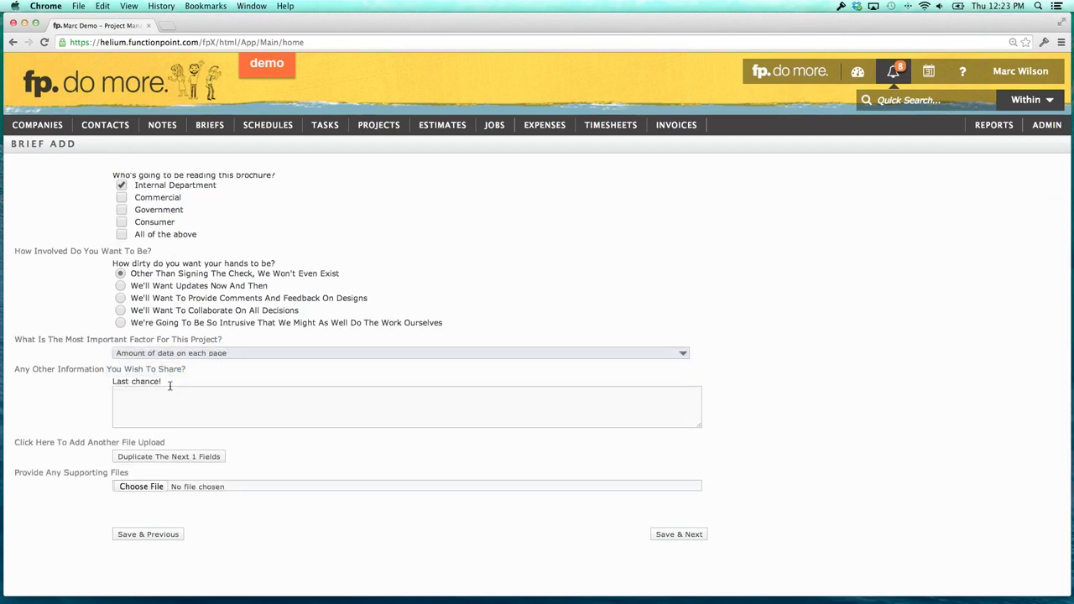
# Duplicate the supporting files upload field four times and remove all the duplicates.
pyautogui.click(162, 463)
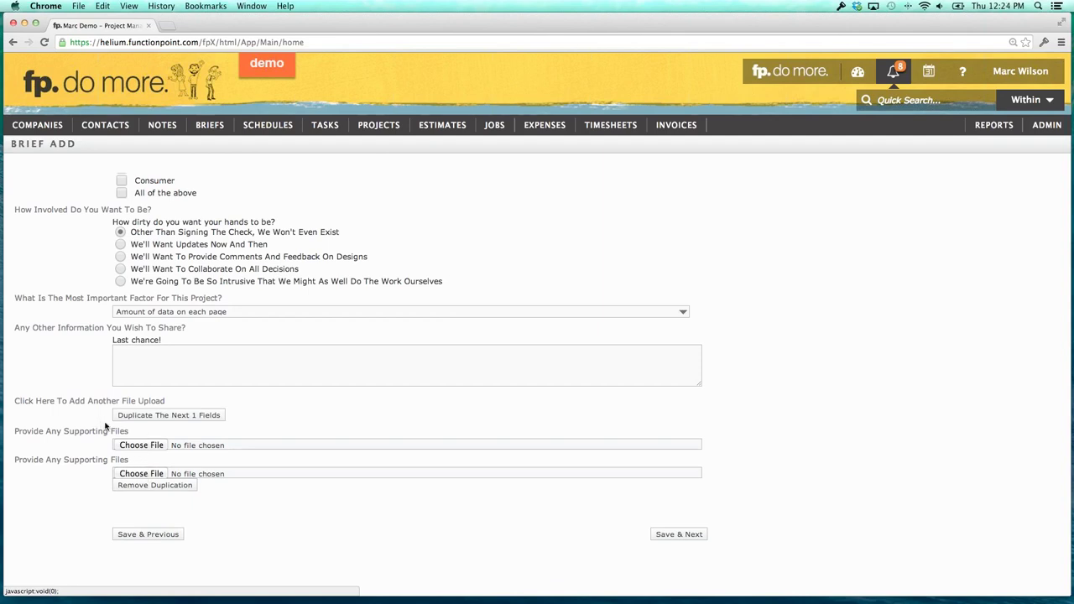
pyautogui.click(140, 419)
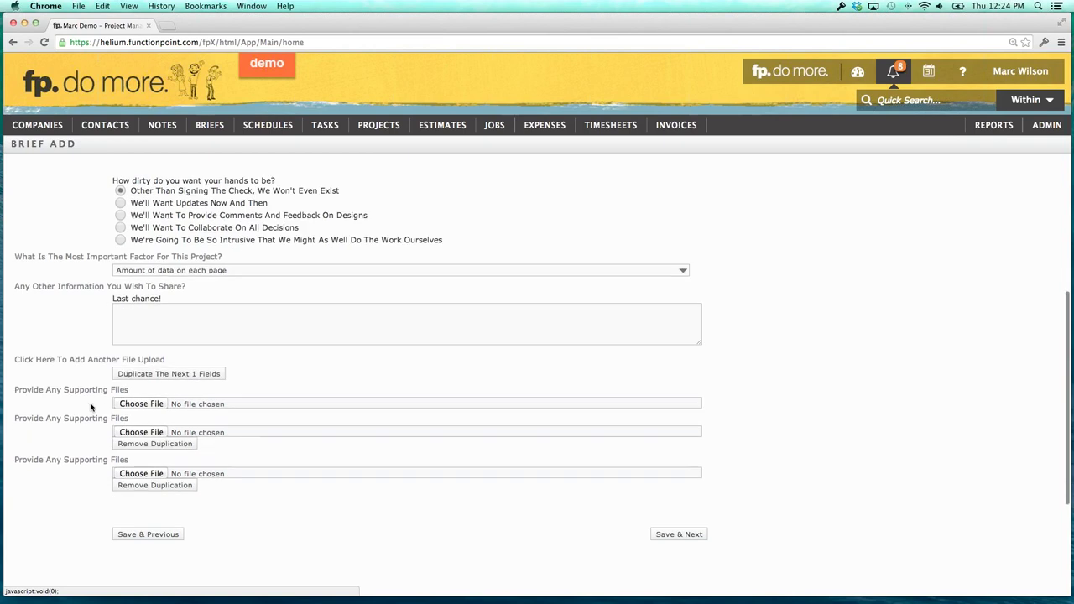
pyautogui.click(147, 376)
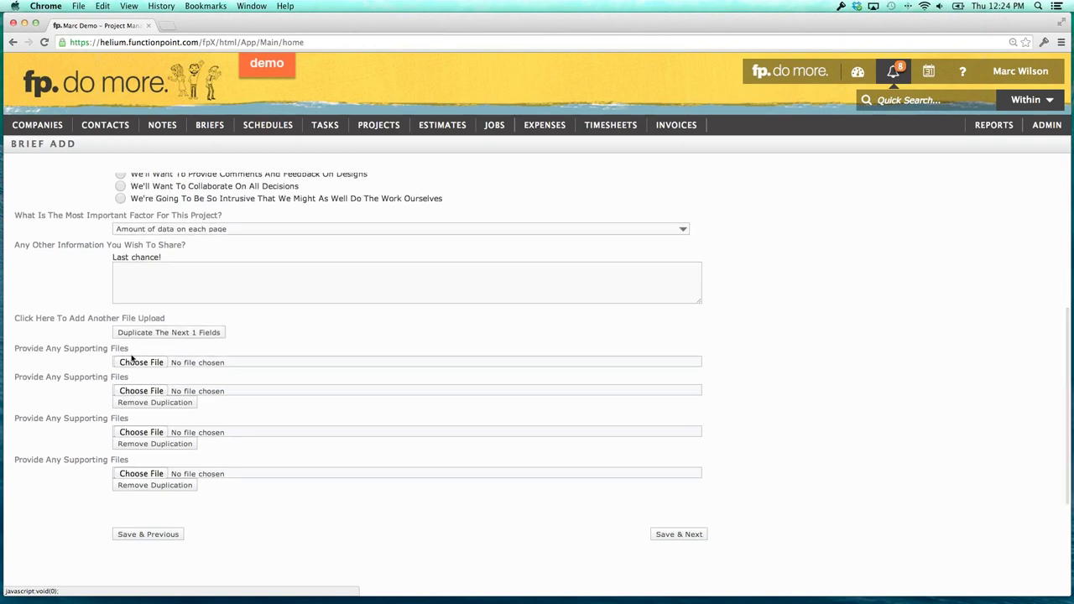
pyautogui.click(151, 334)
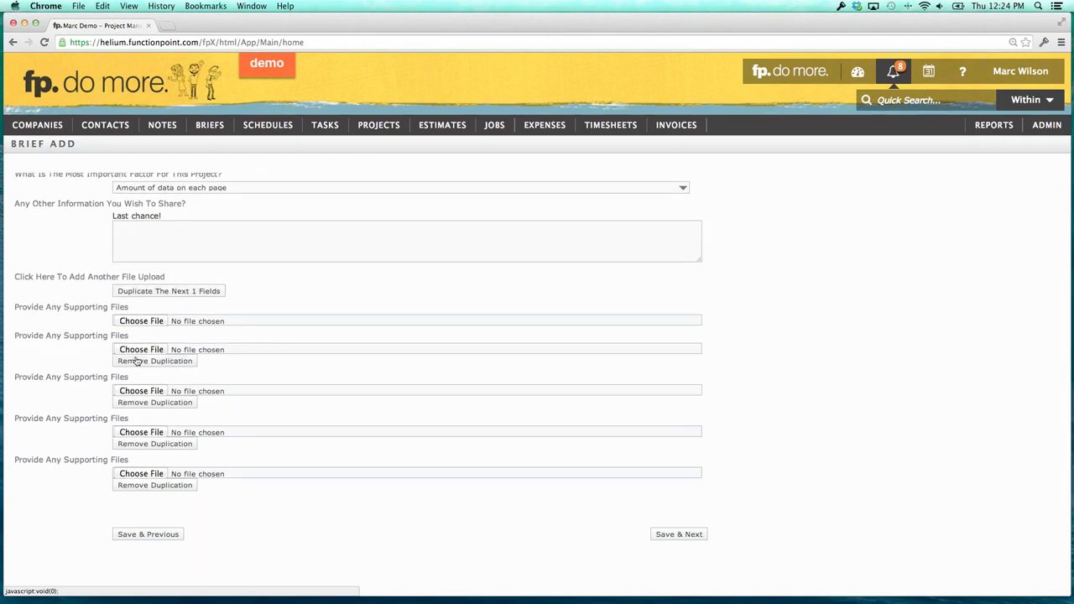
pyautogui.click(130, 361)
pyautogui.click(137, 403)
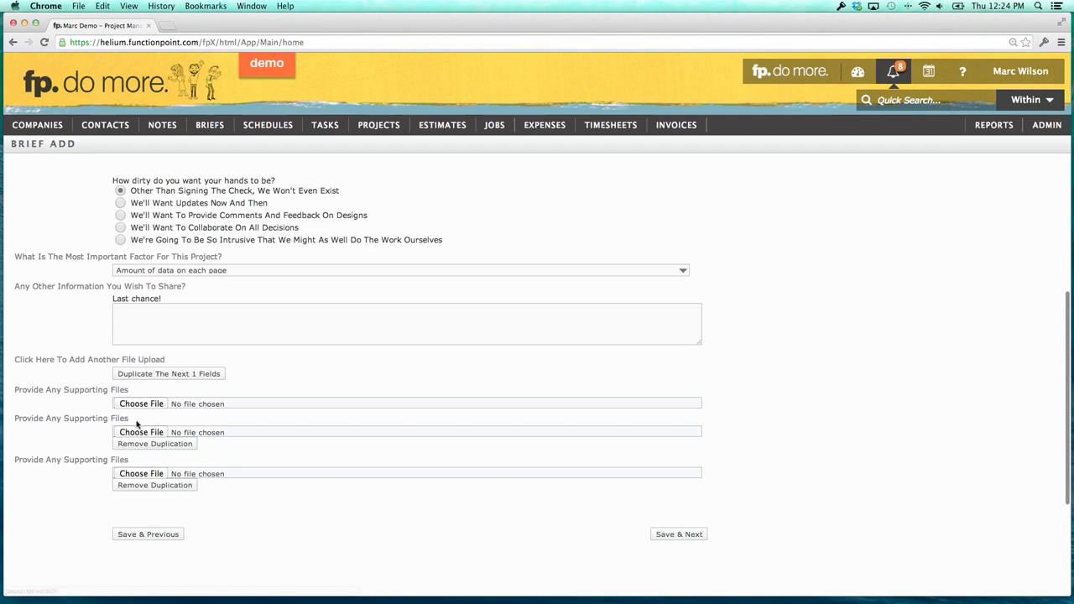
pyautogui.click(138, 443)
pyautogui.click(148, 486)
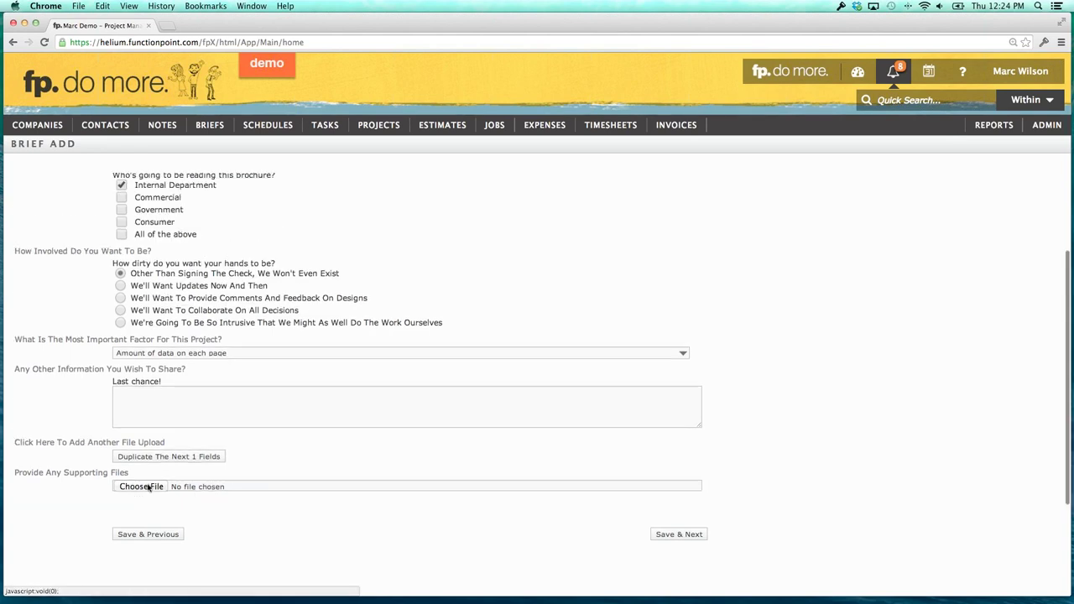
# Save the brief's answers and open the briefs list of its linked Dealership Signage job.
pyautogui.click(684, 538)
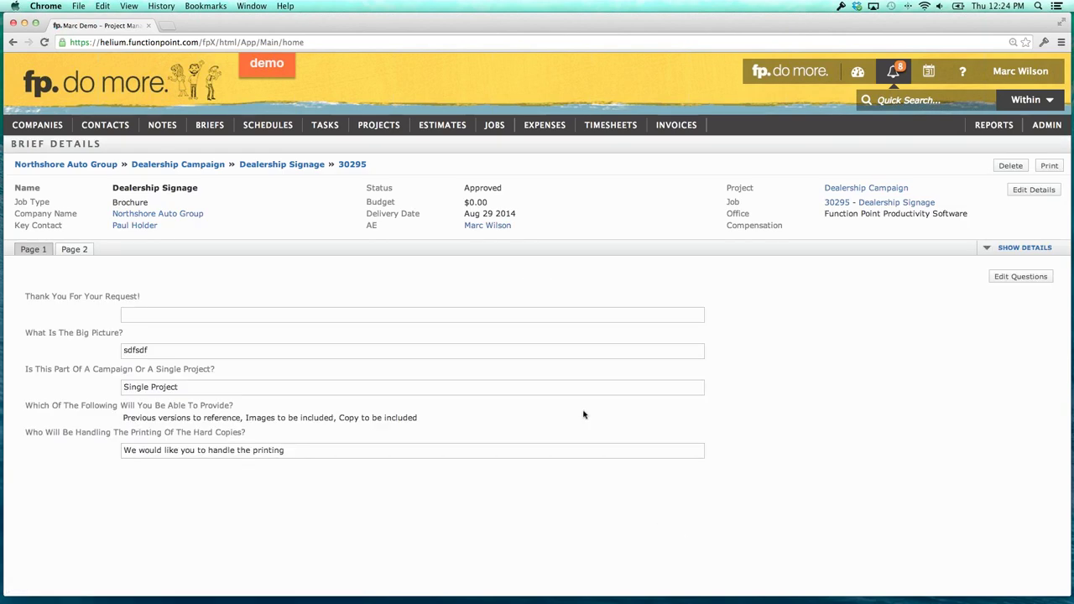
pyautogui.click(876, 205)
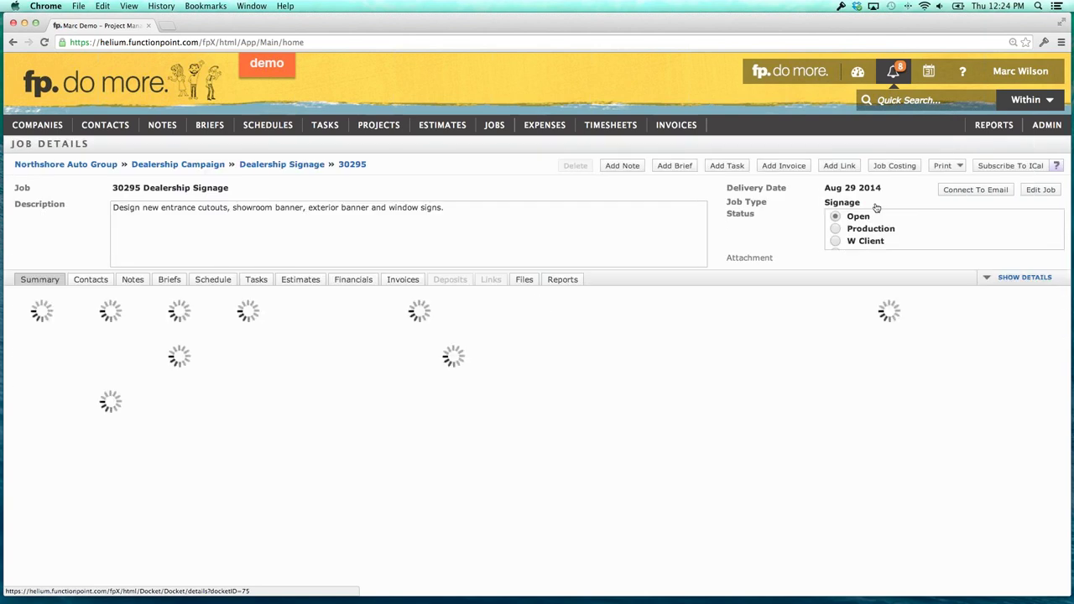
pyautogui.click(170, 279)
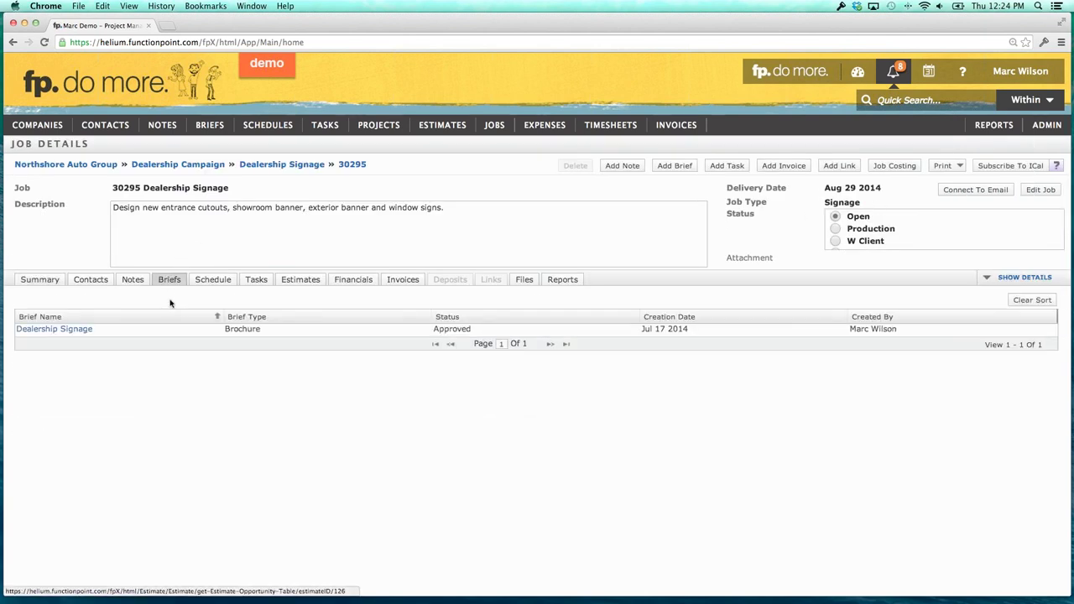
# Generate the standard Job Jacket printout for the Dealership Signage job.
pyautogui.click(941, 166)
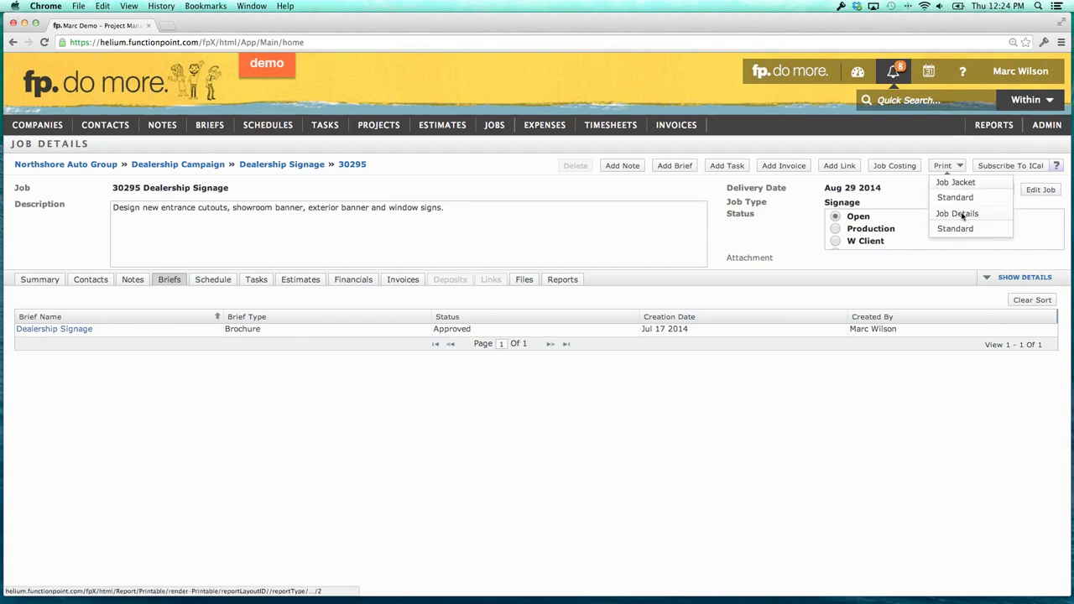
pyautogui.click(956, 198)
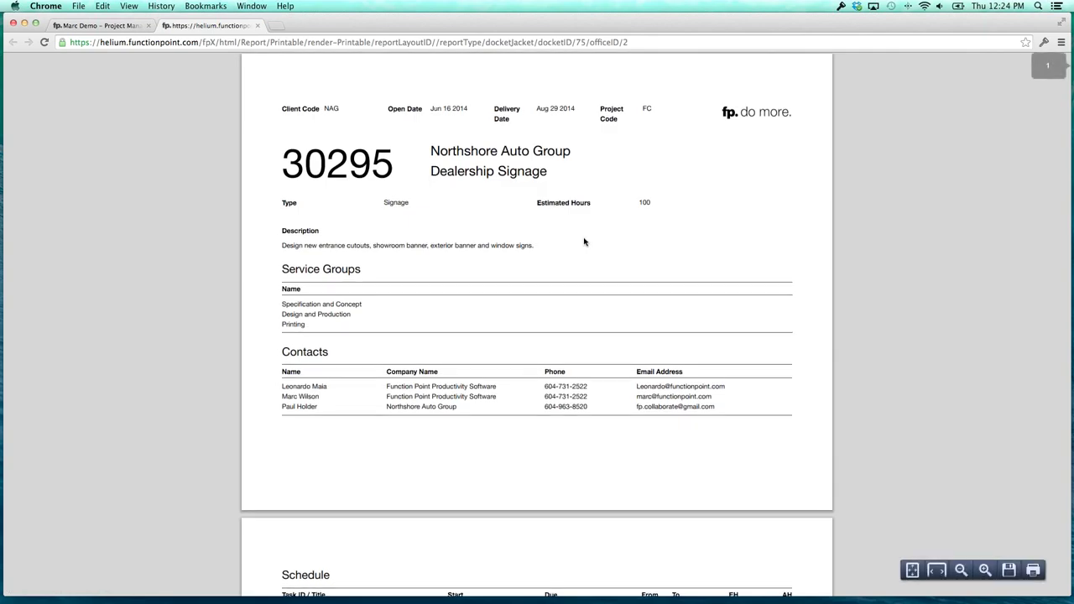
# Examine the job jacket's brief questions and answers, schedule, contacts and service groups.
pyautogui.scroll(-10, 585, 243)
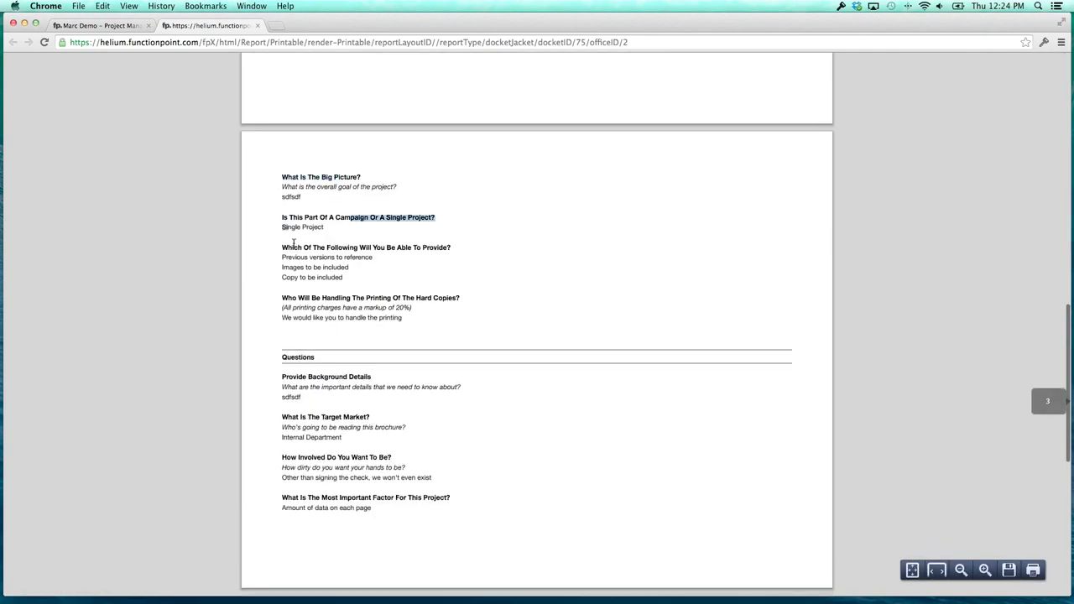
pyautogui.scroll(2, 313, 267)
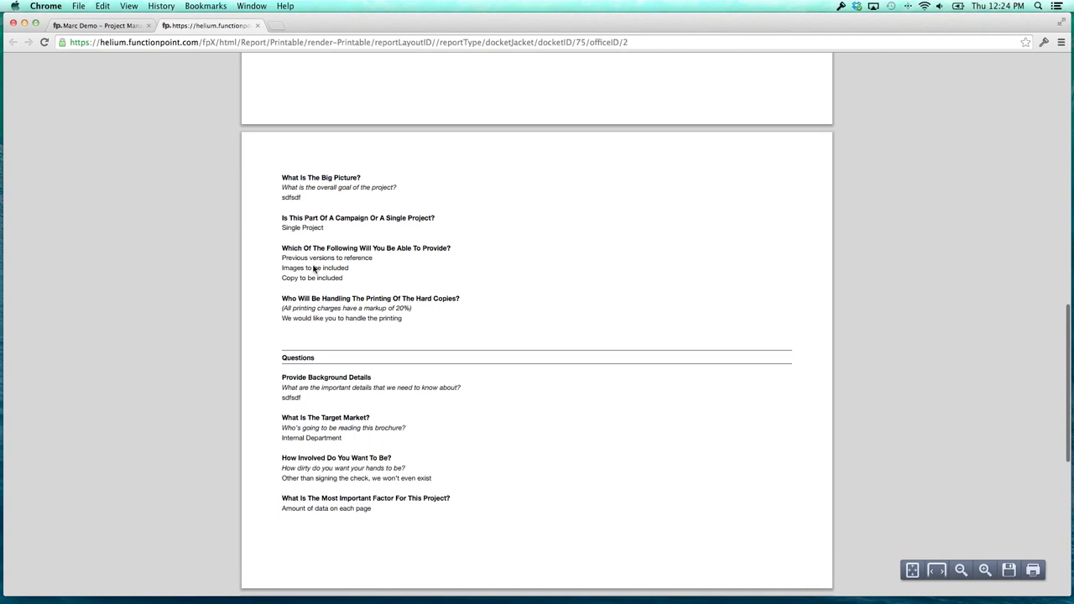
pyautogui.scroll(2, 313, 267)
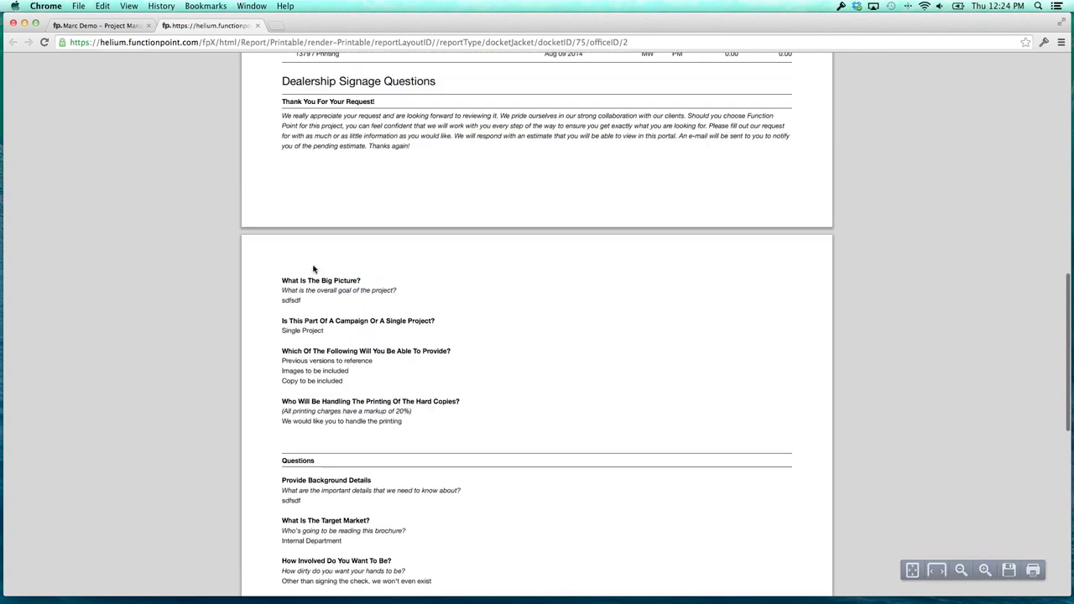
pyautogui.scroll(5, 313, 267)
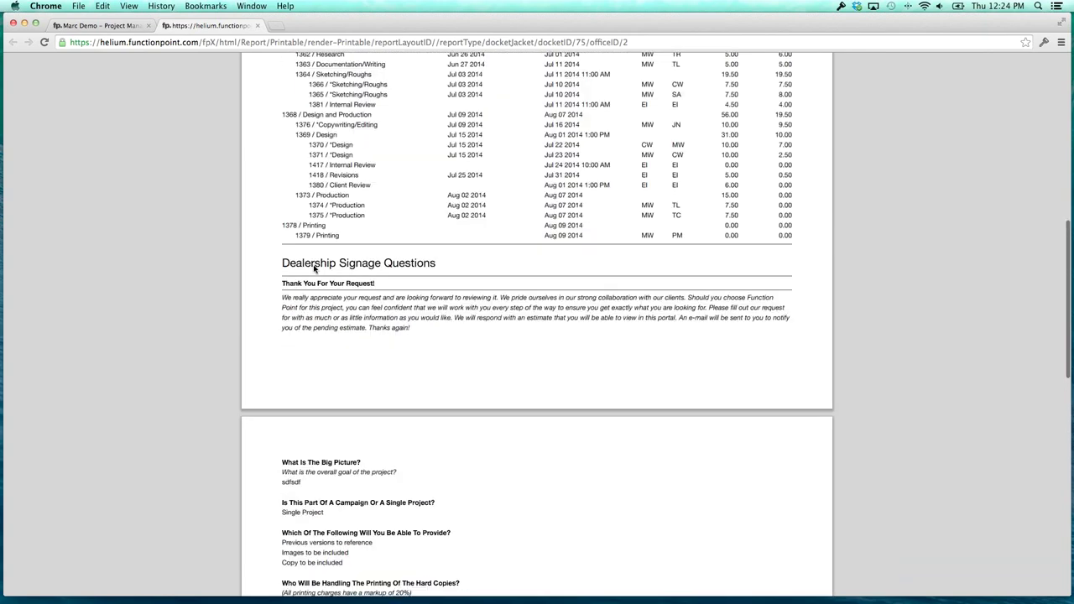
pyautogui.moveTo(314, 267); pyautogui.dragTo(313, 244)
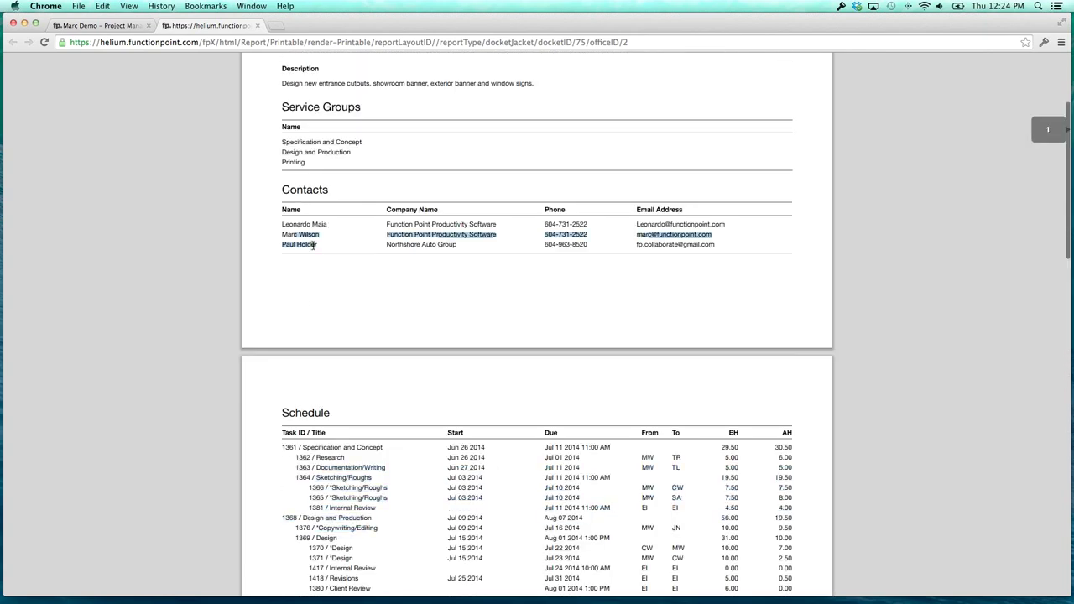
pyautogui.scroll(1, 314, 249)
pyautogui.scroll(3, 336, 261)
pyautogui.click(359, 275)
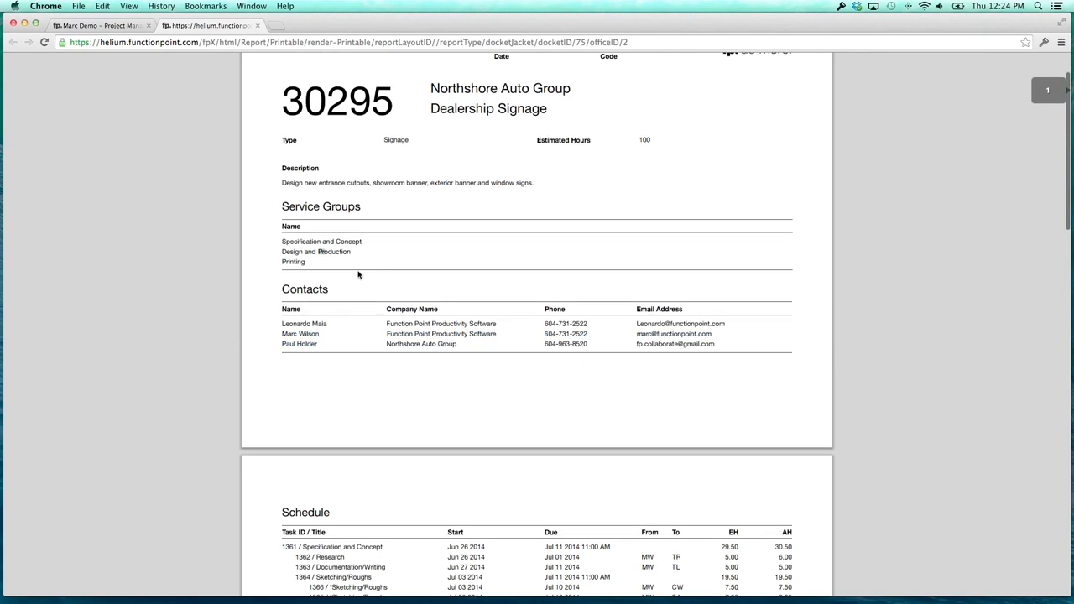
# Review the job jacket from the service groups and contacts through to the brief questions and close the printout.
pyautogui.scroll(2, 359, 273)
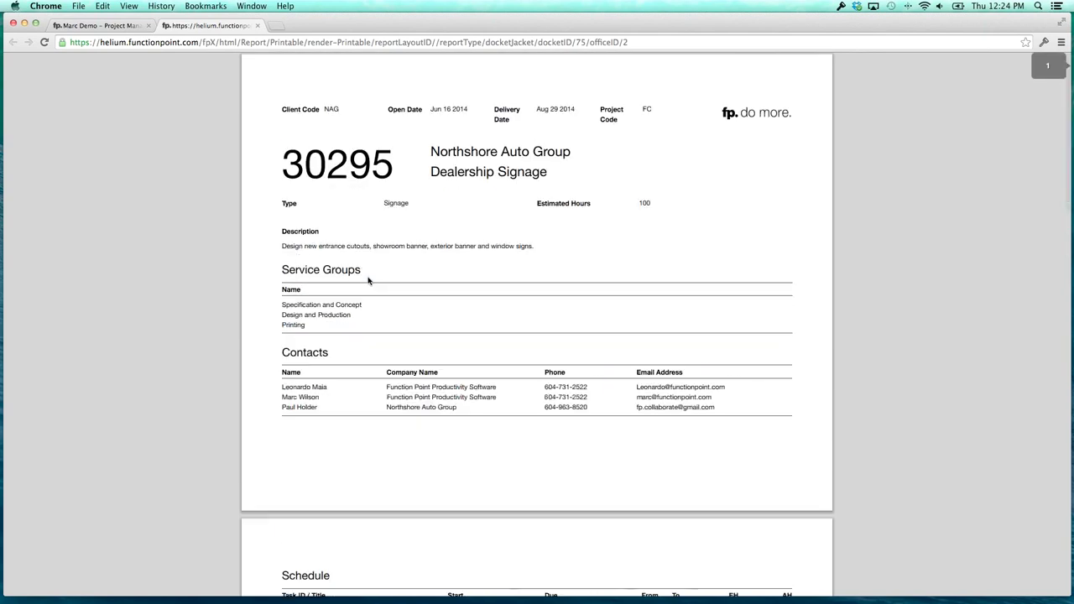
pyautogui.scroll(-20, 368, 280)
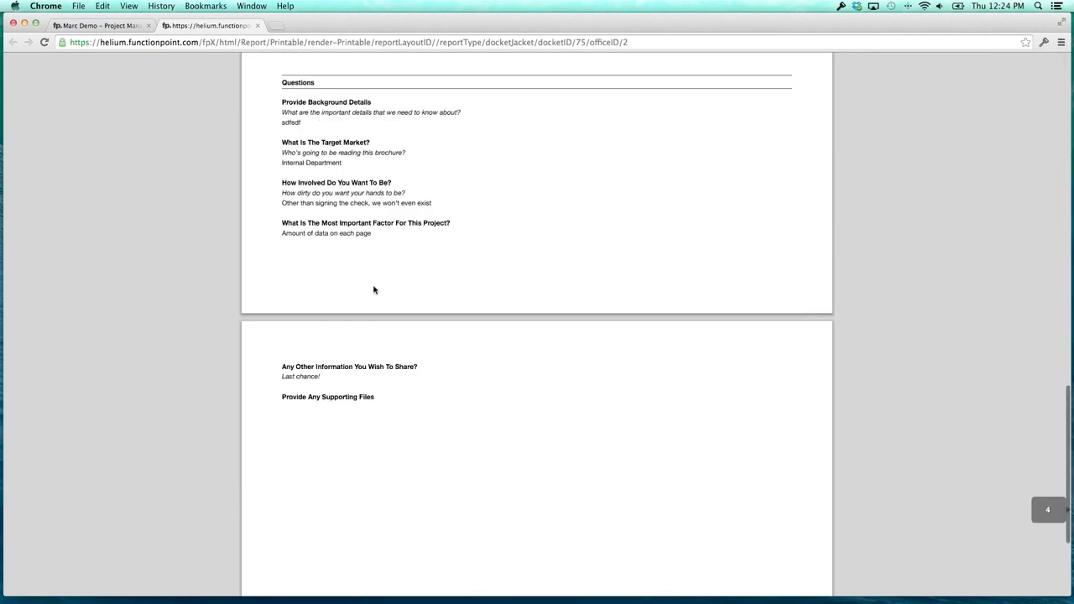
pyautogui.scroll(5, 374, 291)
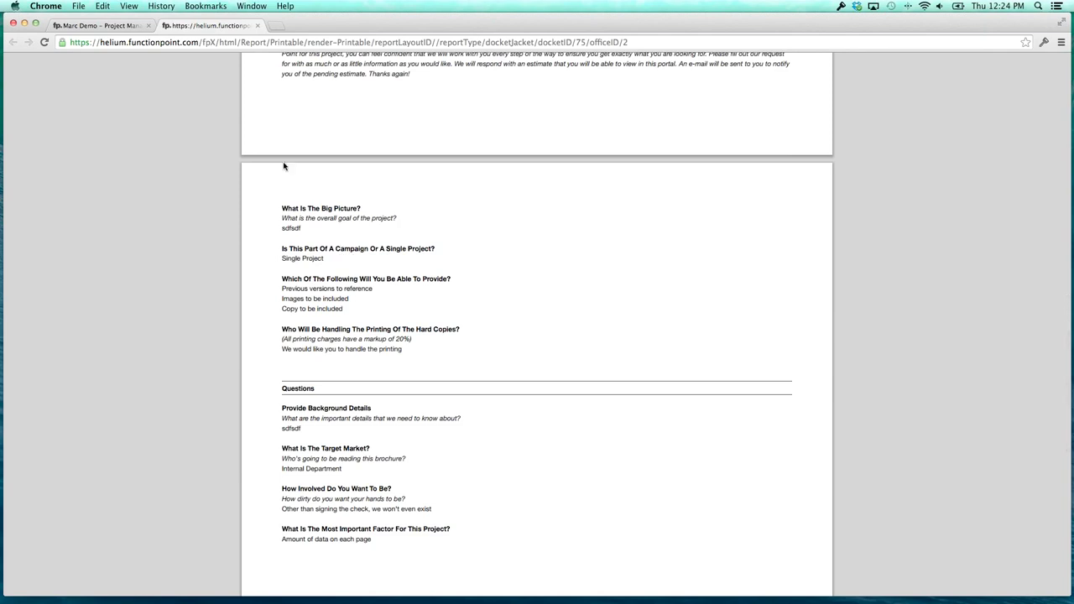
pyautogui.click(258, 26)
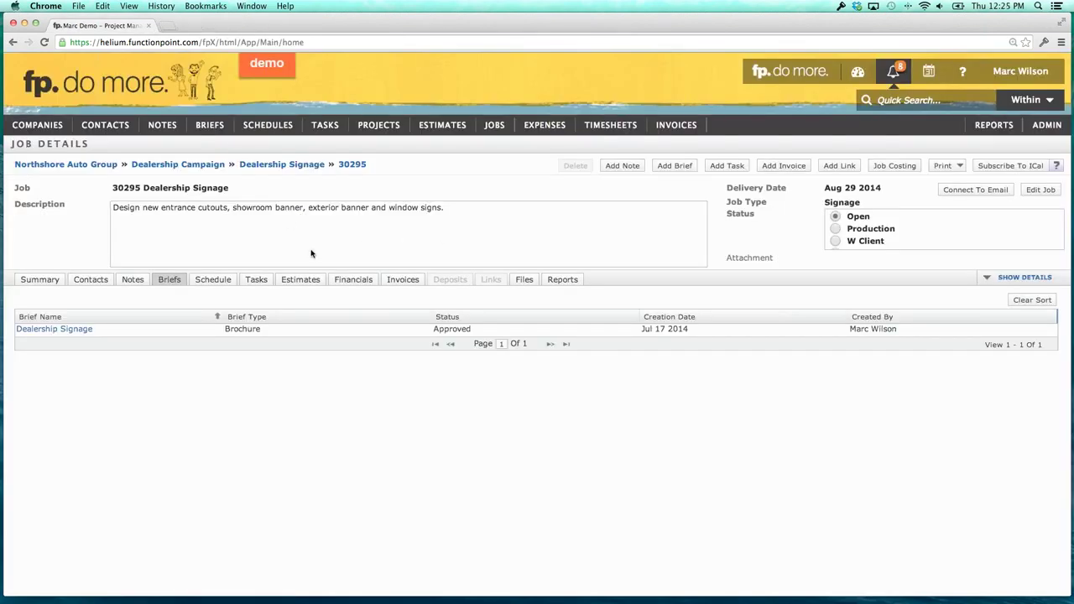
# Generate the Dealership Signage brief's own printout from the job's briefs list, review both pages and close it.
pyautogui.click(80, 330)
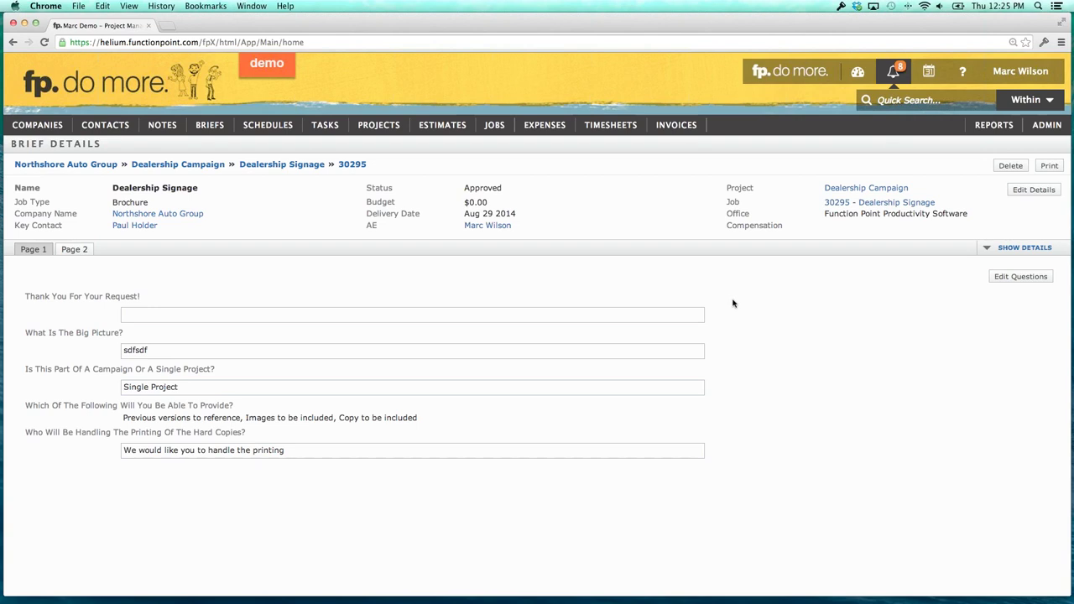
pyautogui.click(1050, 166)
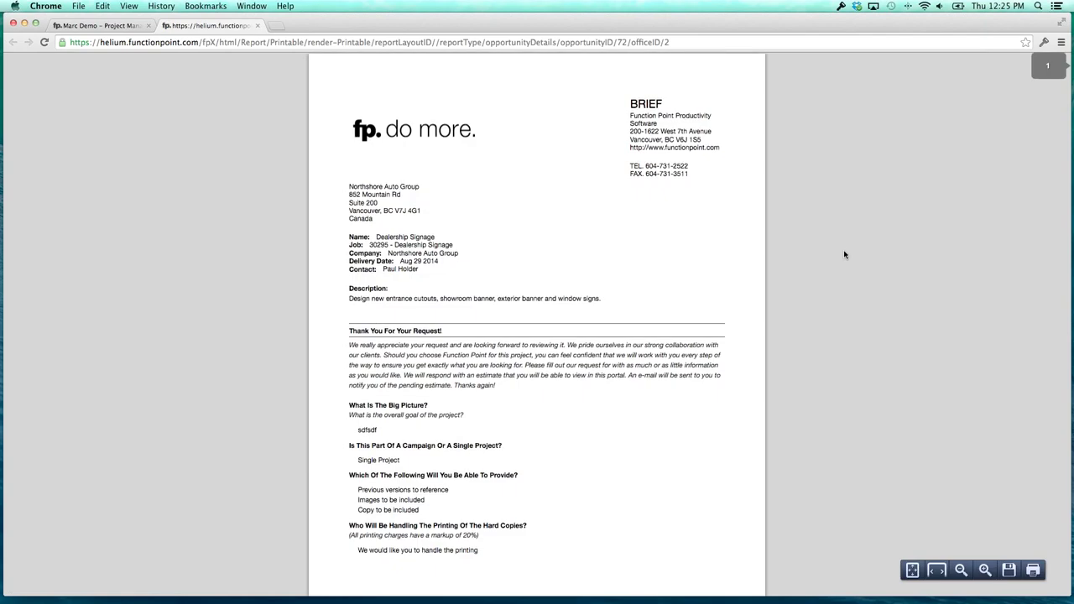
pyautogui.scroll(-15, 845, 255)
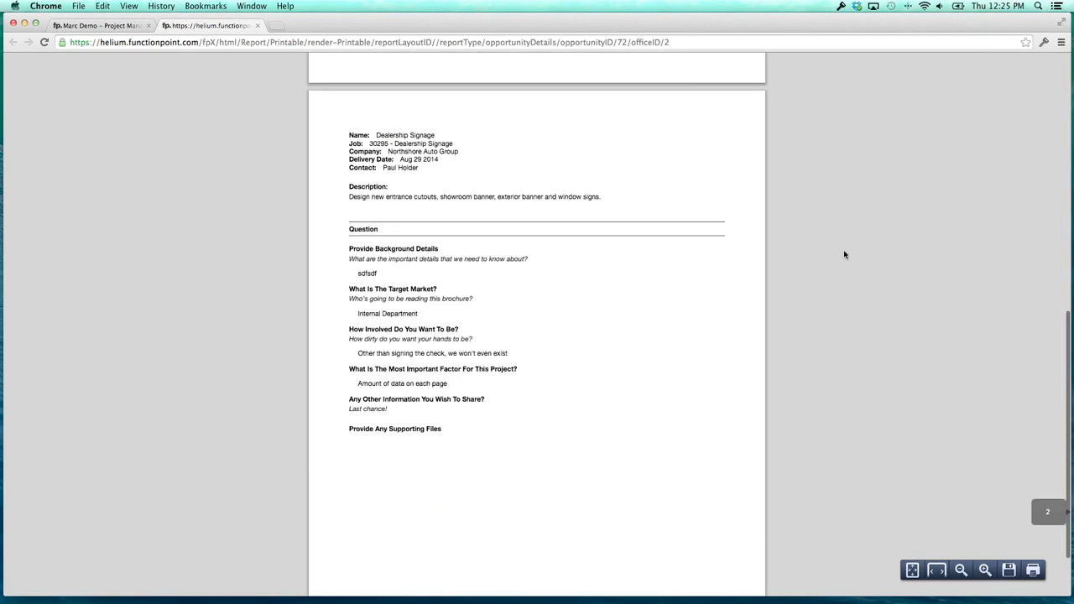
pyautogui.scroll(10, 844, 255)
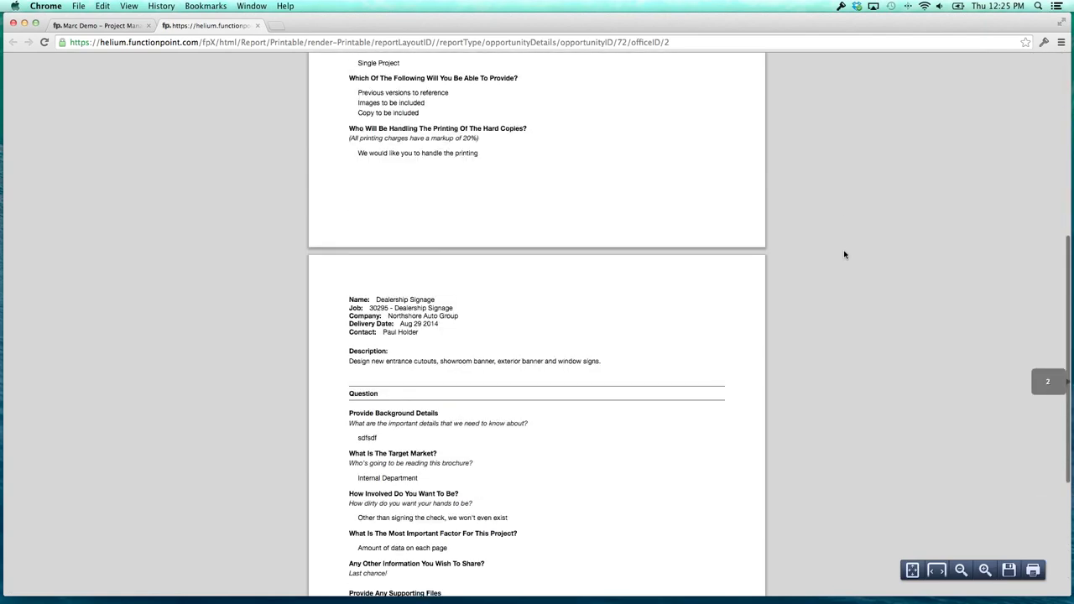
pyautogui.scroll(5, 844, 255)
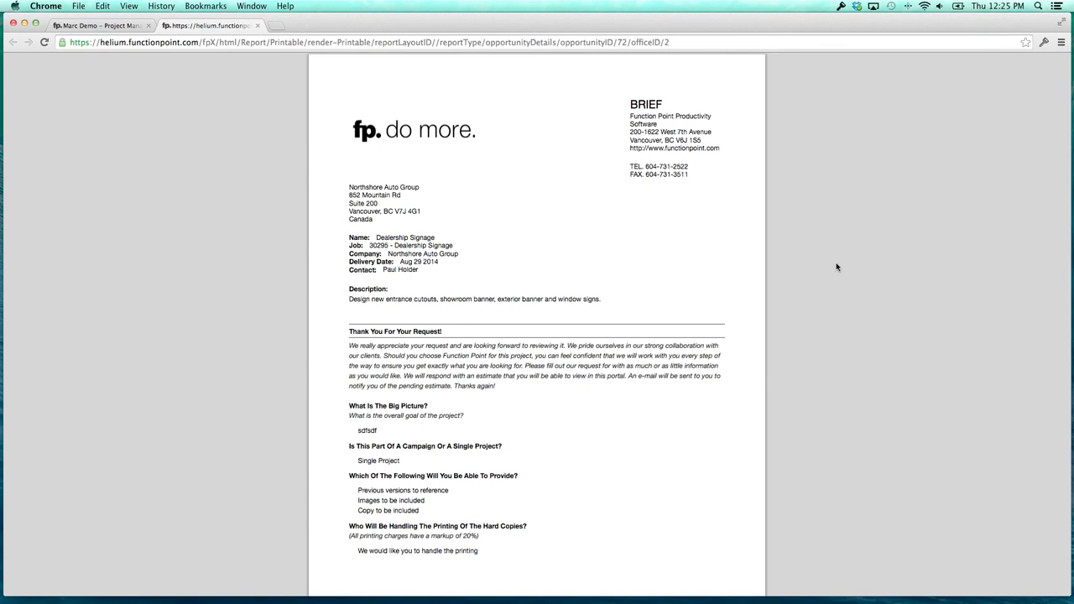
pyautogui.scroll(-1, 834, 265)
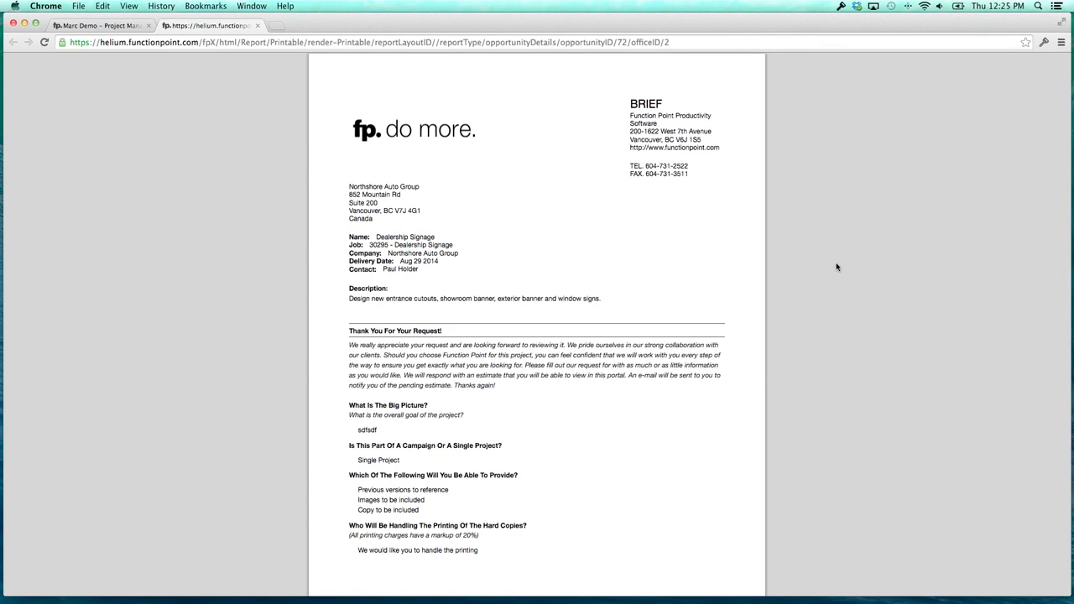
pyautogui.click(258, 26)
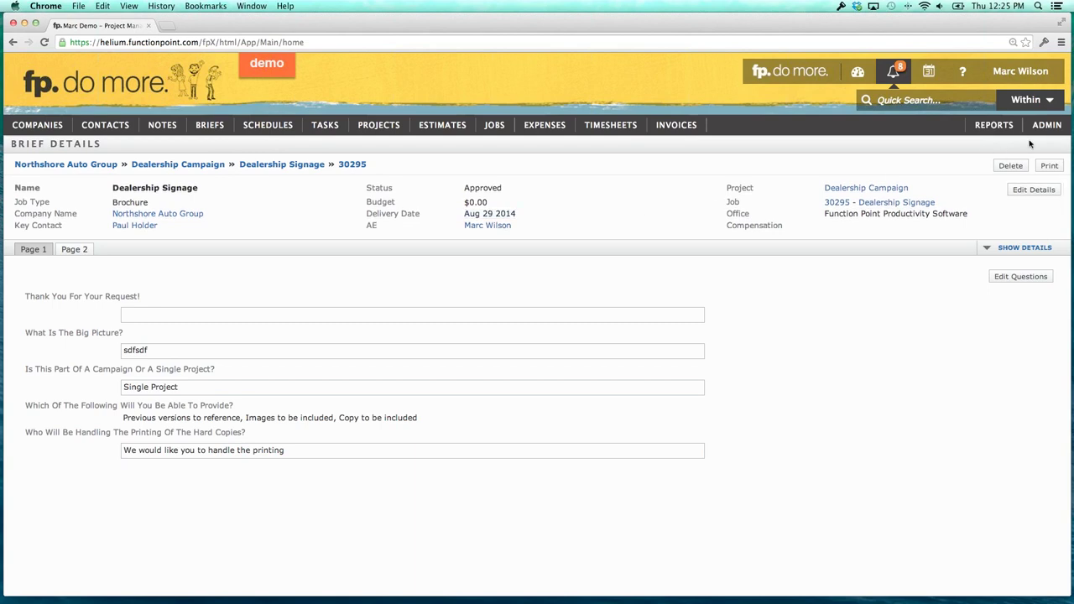
# Open the office's Printing Preferences and look through the standard printouts for the Brief (Printout) entry.
pyautogui.moveTo(1046, 130)
pyautogui.moveTo(999, 150)
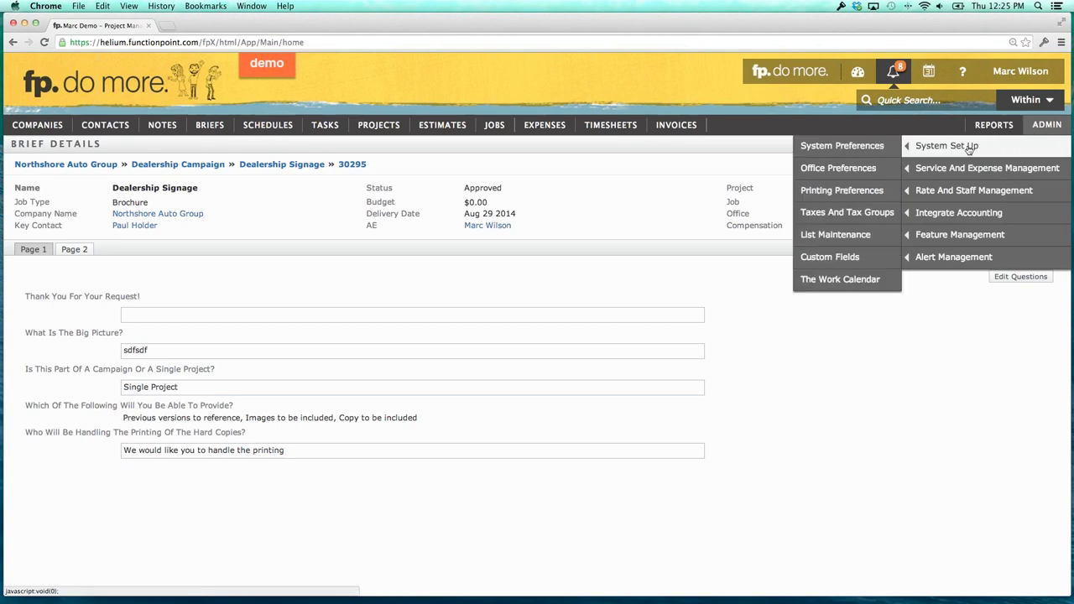
pyautogui.click(834, 195)
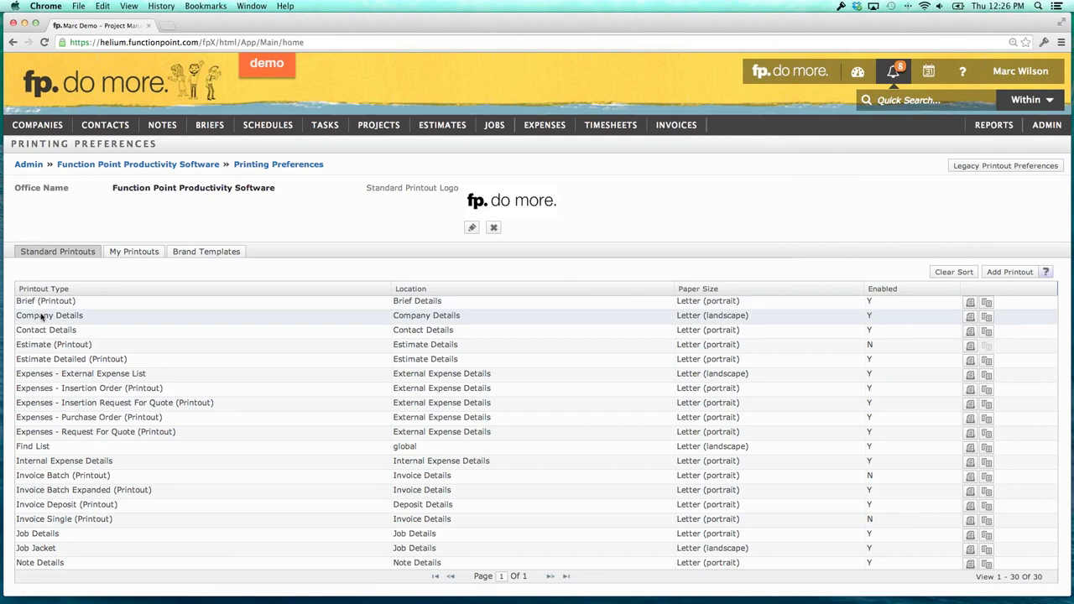
pyautogui.scroll(-5, 46, 326)
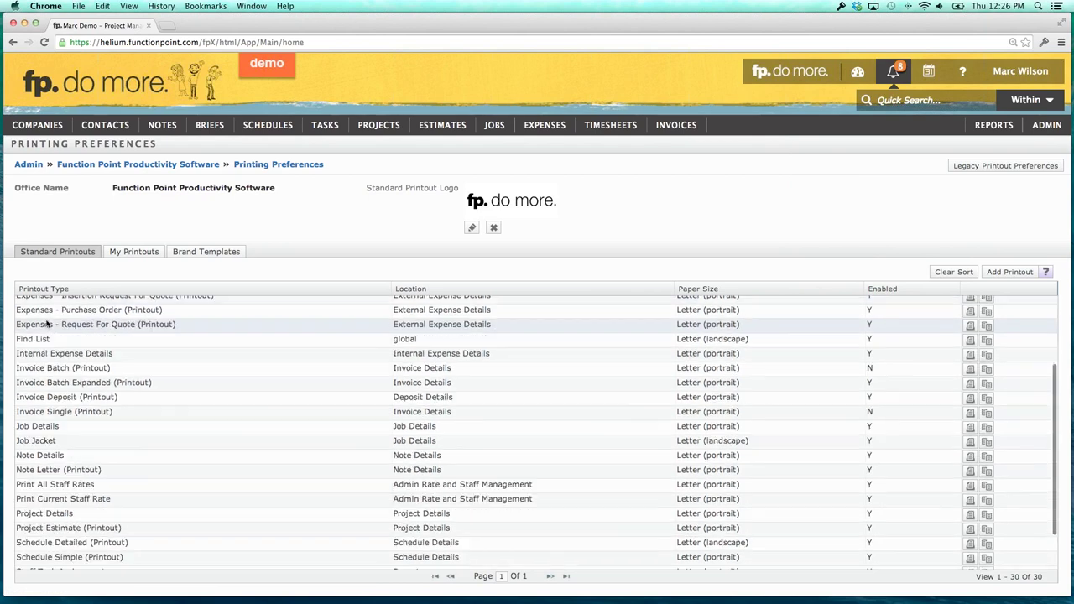
pyautogui.scroll(5, 48, 324)
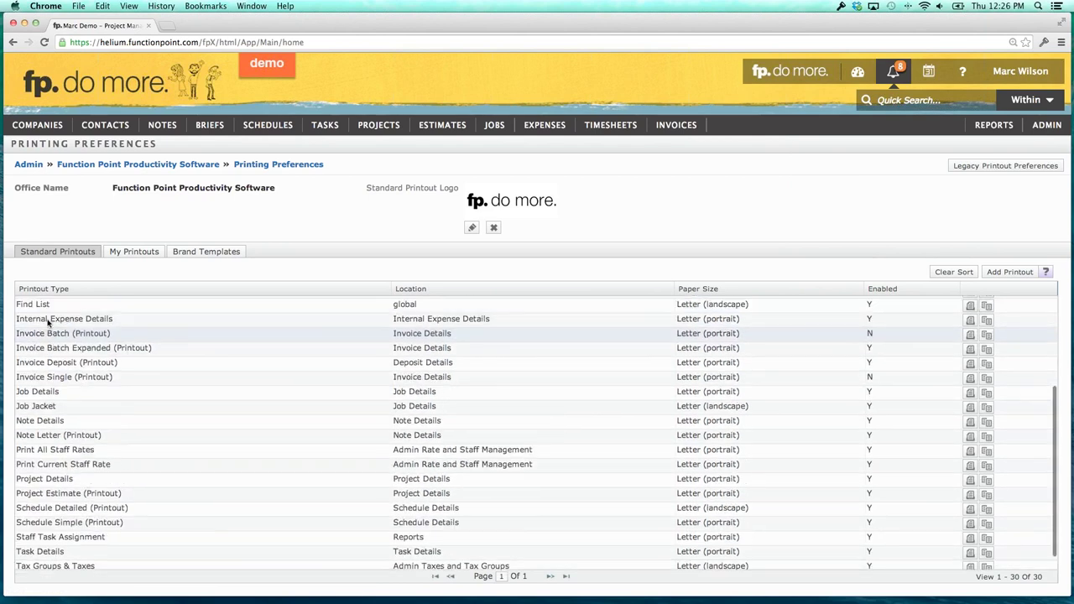
pyautogui.moveTo(16, 301); pyautogui.dragTo(70, 307)
pyautogui.click(71, 305)
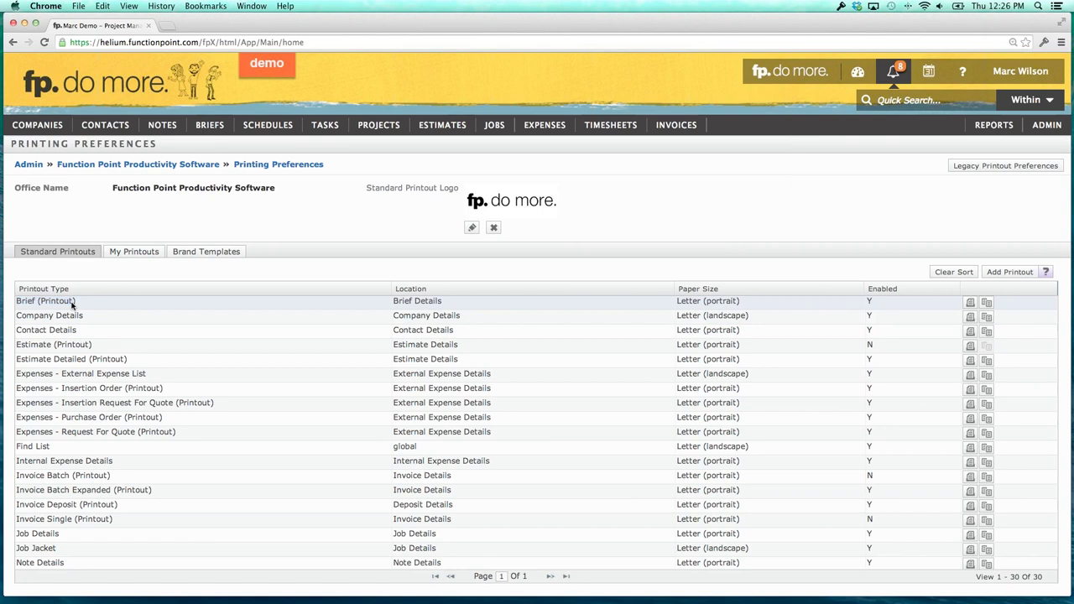
# Add a custom printout of type Brief (Printout), named with the account holder's first name and "Brief", and continue to its layout settings.
pyautogui.click(143, 256)
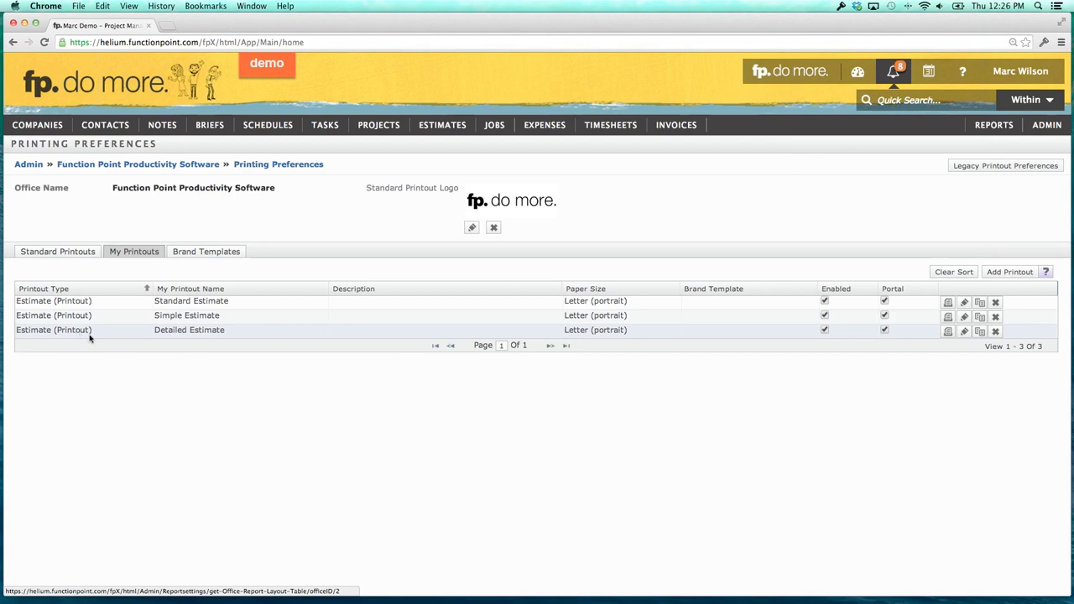
pyautogui.click(1012, 273)
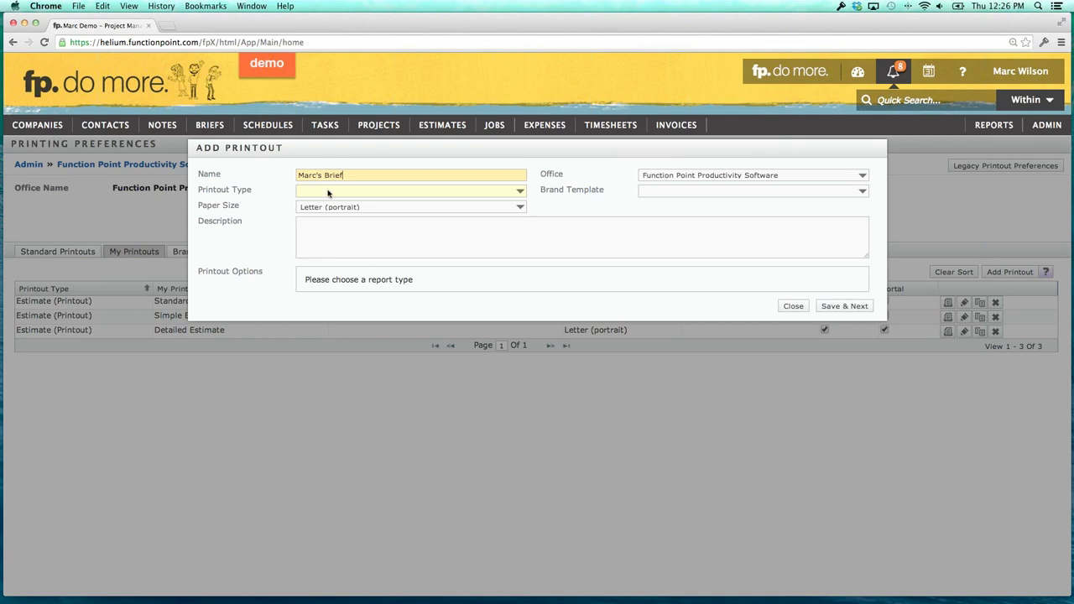
pyautogui.click(327, 193)
pyautogui.click(328, 202)
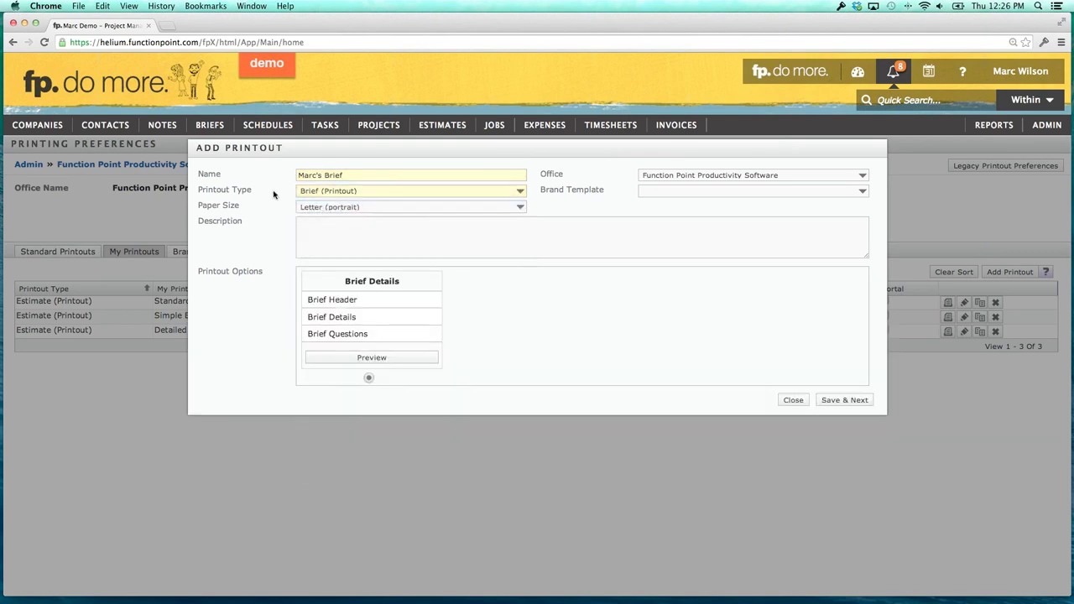
pyautogui.click(838, 401)
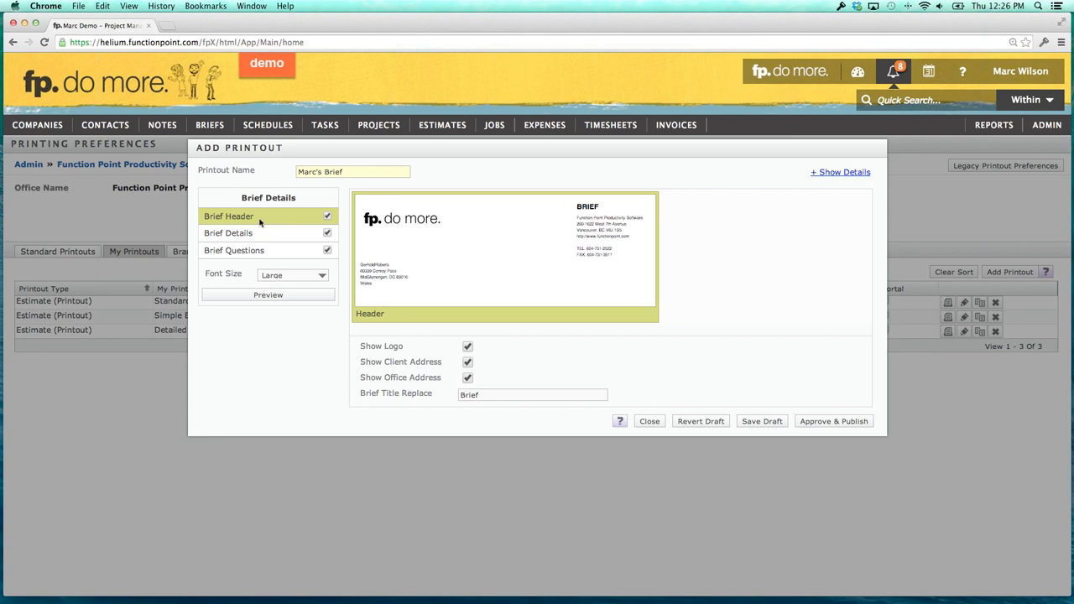
# Try hiding the logo and the client address in the printout's Brief Header, showing each again.
pyautogui.click(467, 347)
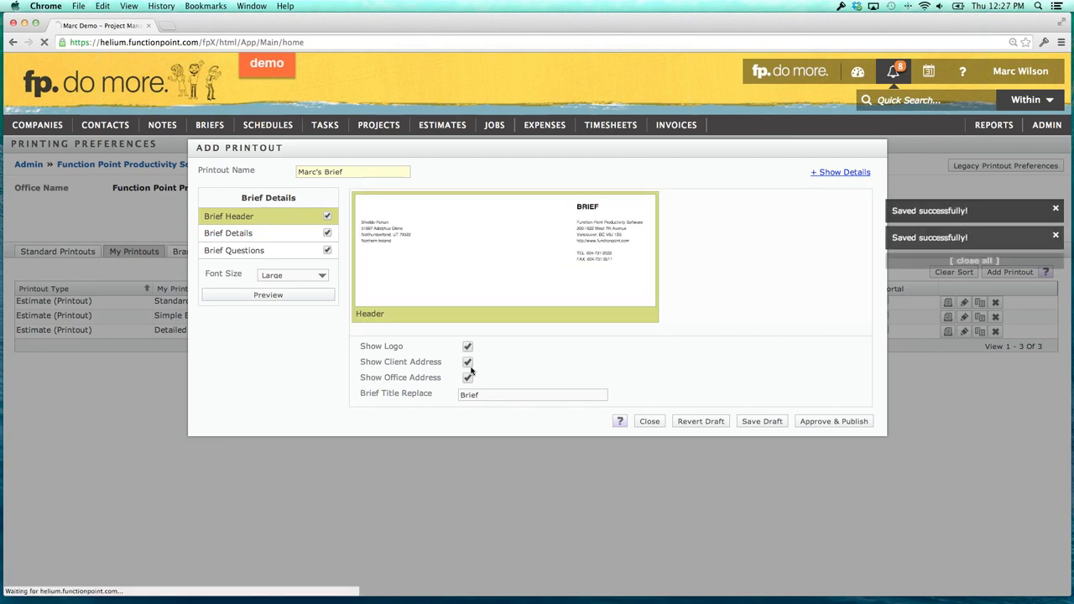
pyautogui.click(470, 363)
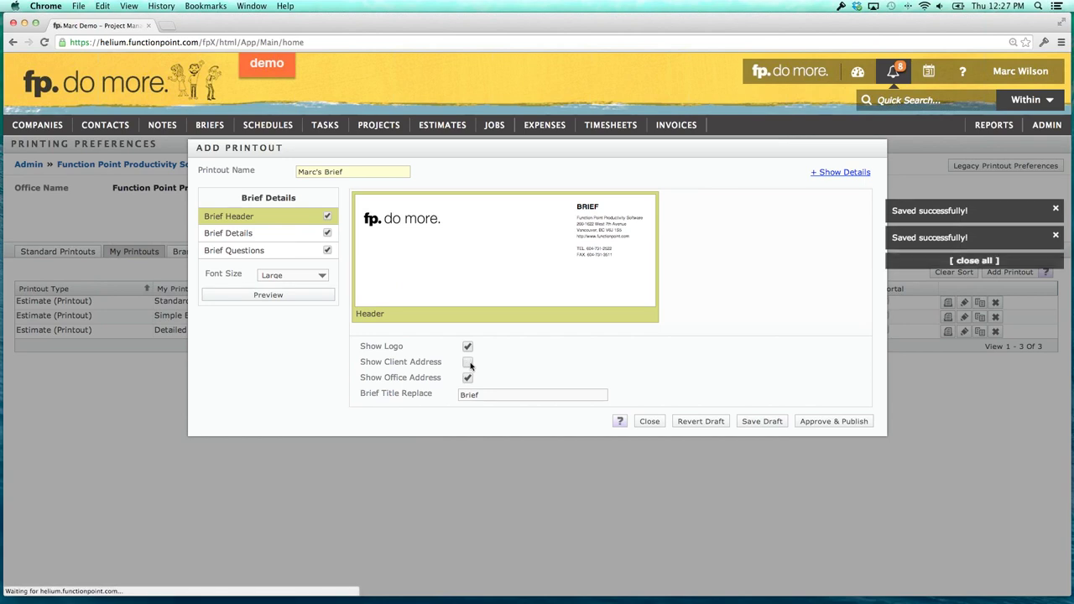
pyautogui.click(470, 363)
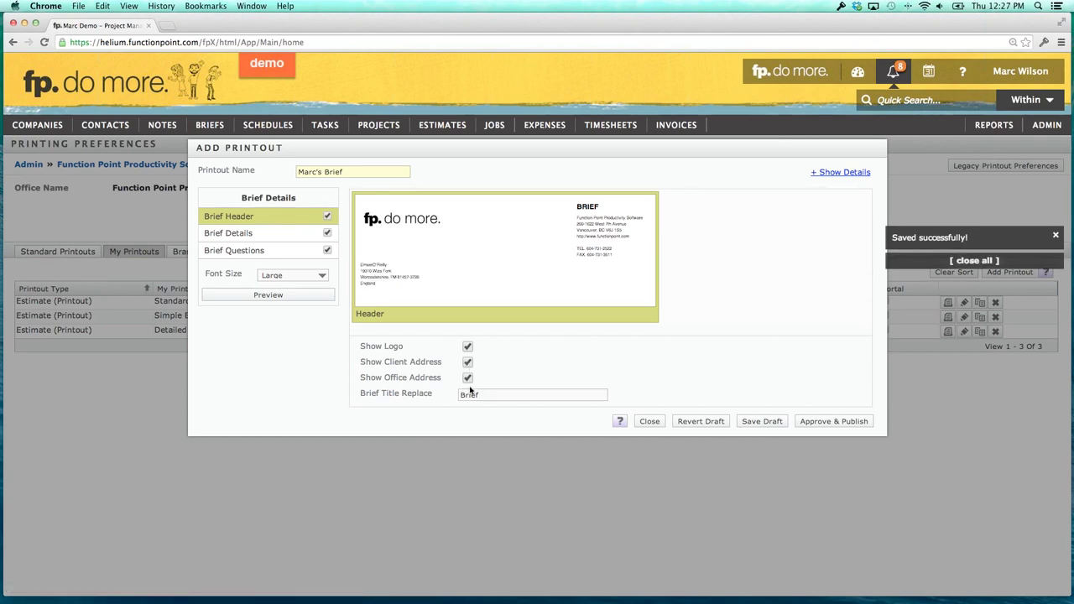
# Try replacing the Brief Header title with "Request" and restore it to "Brief".
pyautogui.click(492, 394)
pyautogui.moveTo(491, 395); pyautogui.dragTo(438, 396)
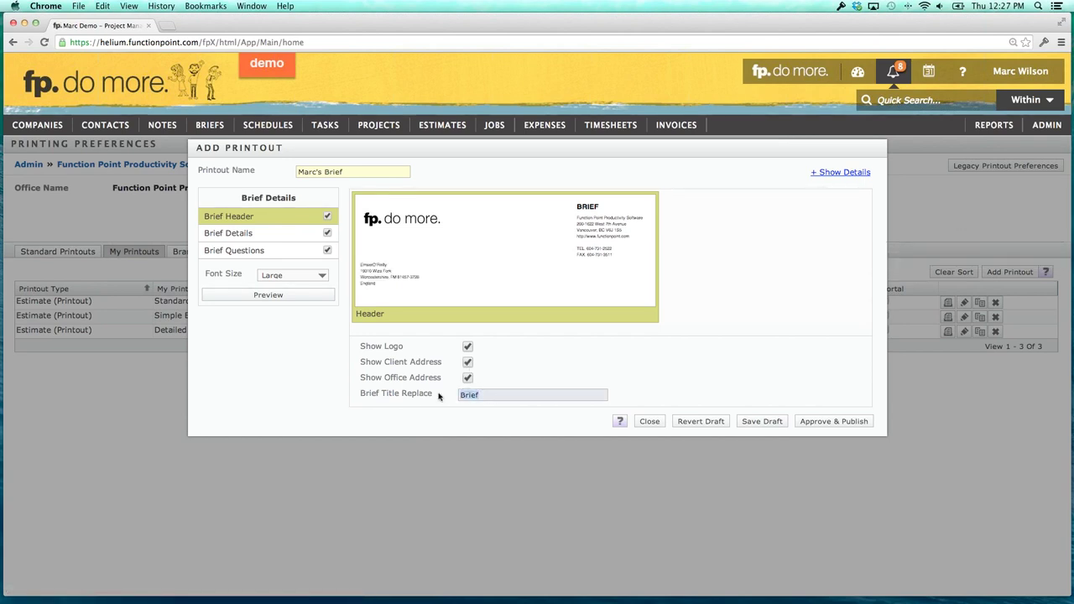
pyautogui.write('Request')
pyautogui.click(335, 369)
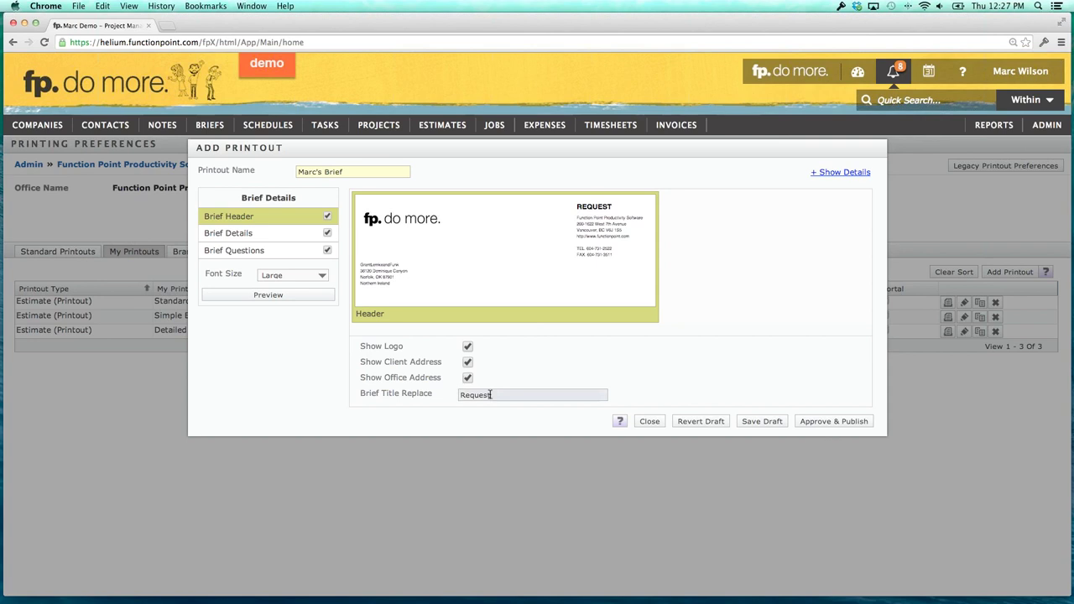
pyautogui.moveTo(498, 396); pyautogui.dragTo(451, 396)
pyautogui.write('Brief')
pyautogui.click(346, 369)
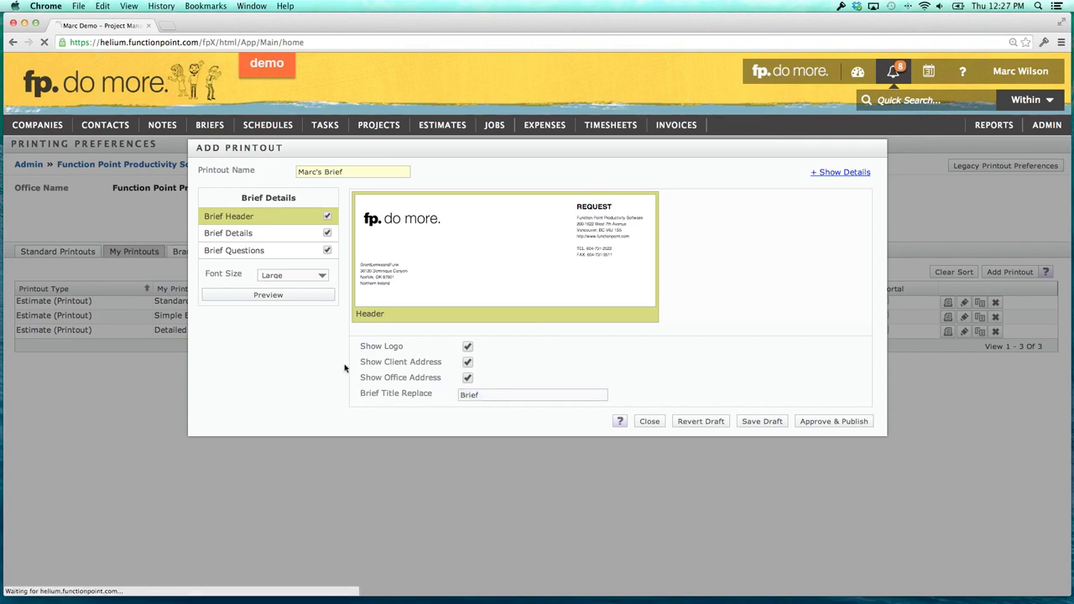
# In the Brief Details section, hide the budget, compensation and cost centre, and show the brief type.
pyautogui.click(273, 235)
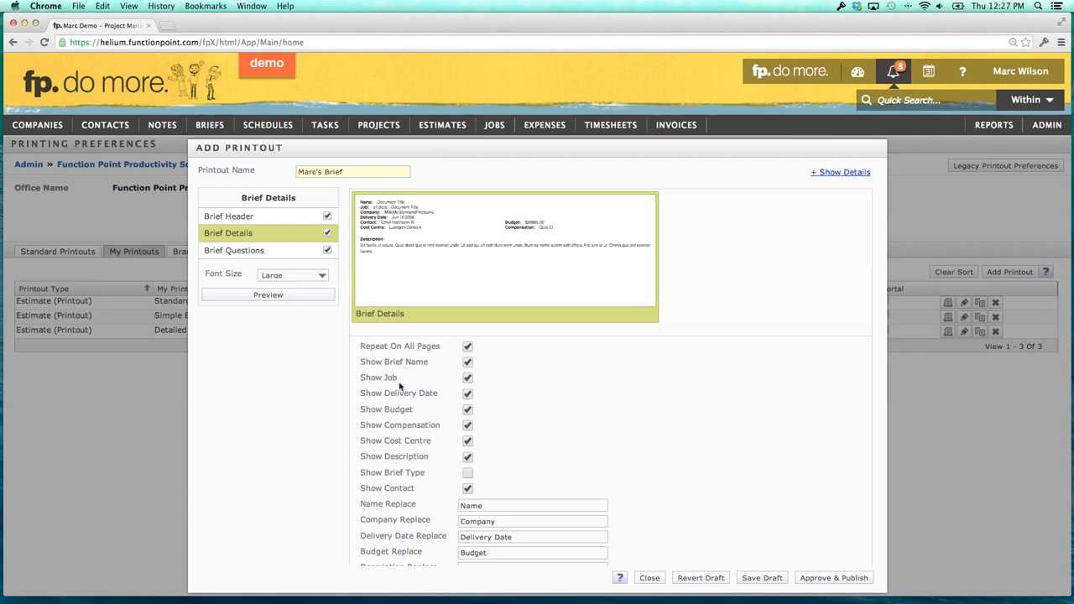
pyautogui.click(468, 410)
pyautogui.click(467, 425)
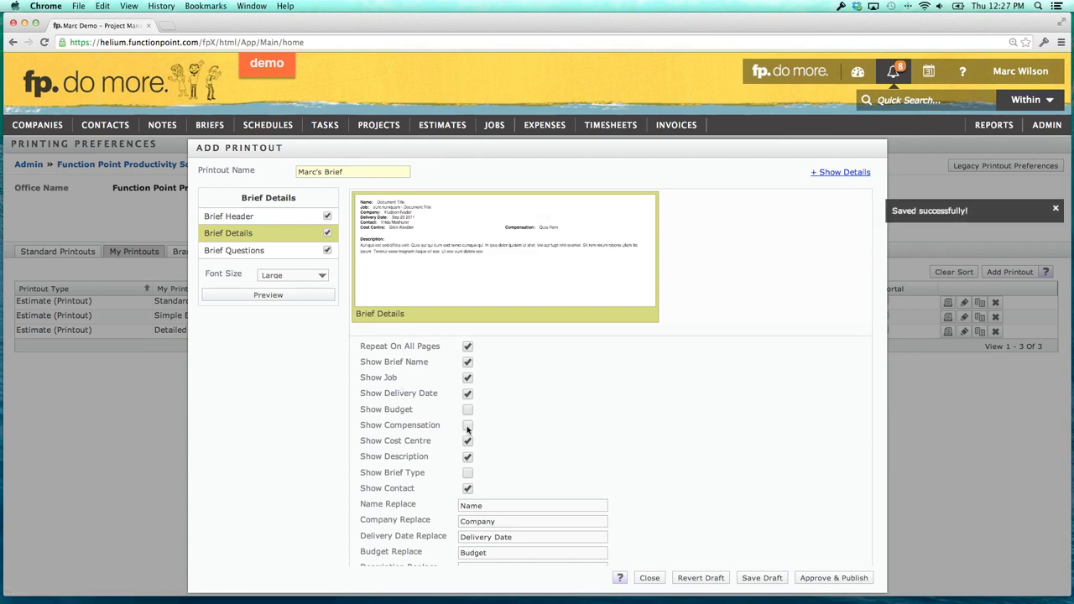
pyautogui.click(468, 441)
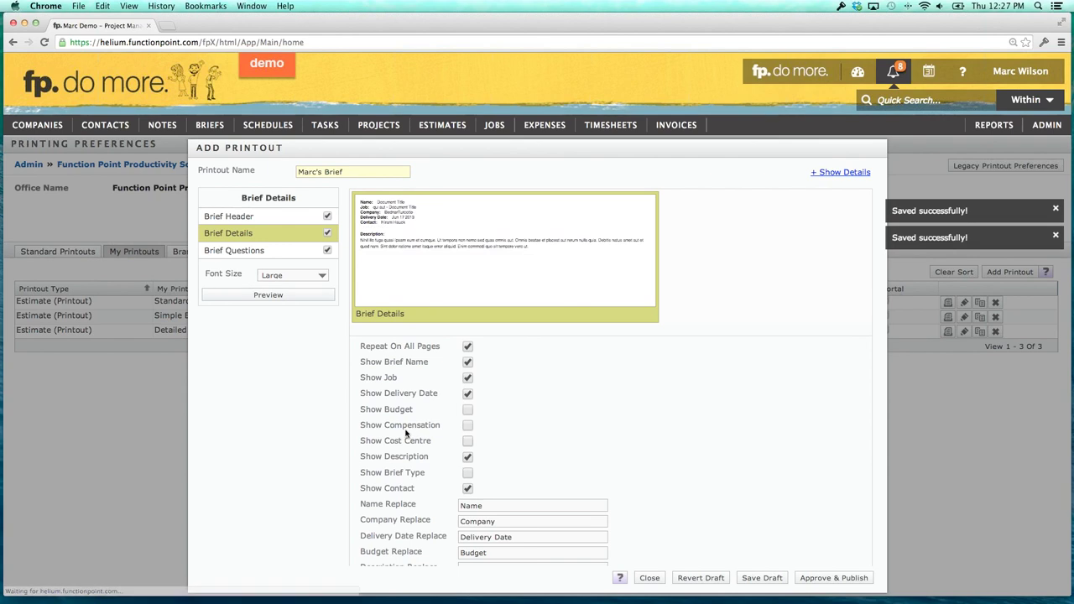
pyautogui.scroll(-1, 437, 432)
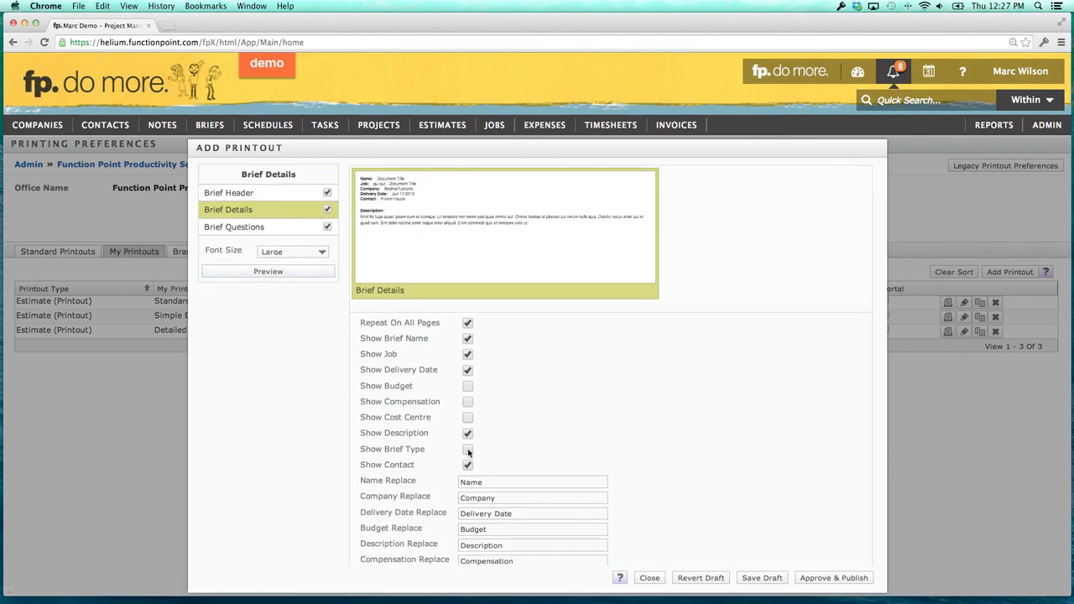
pyautogui.click(468, 450)
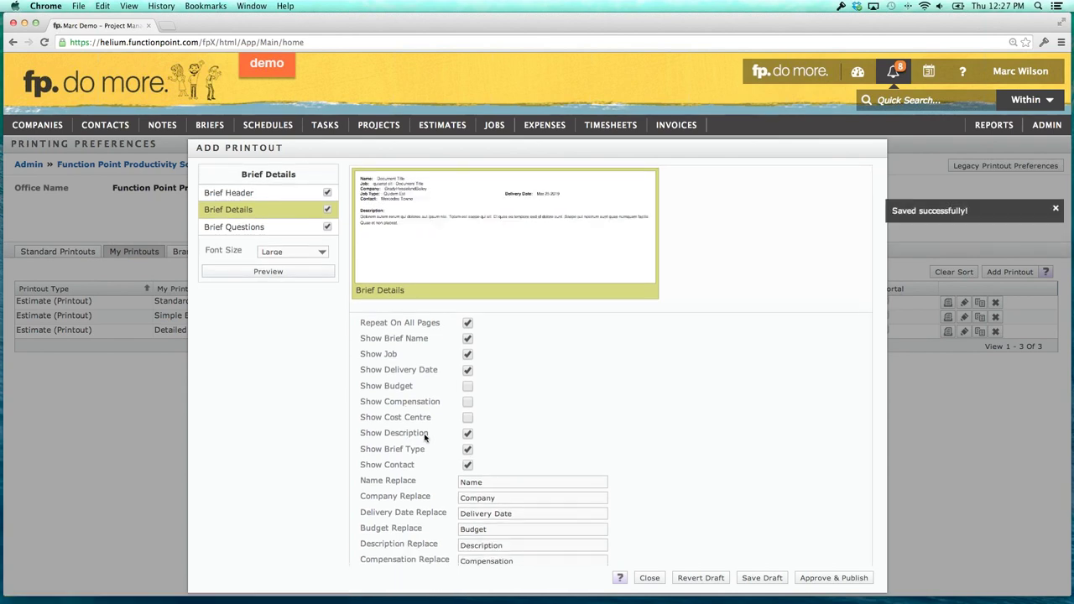
# Replace the Budget label in Brief Details with "Dollars" and show the budget again.
pyautogui.scroll(-1, 439, 457)
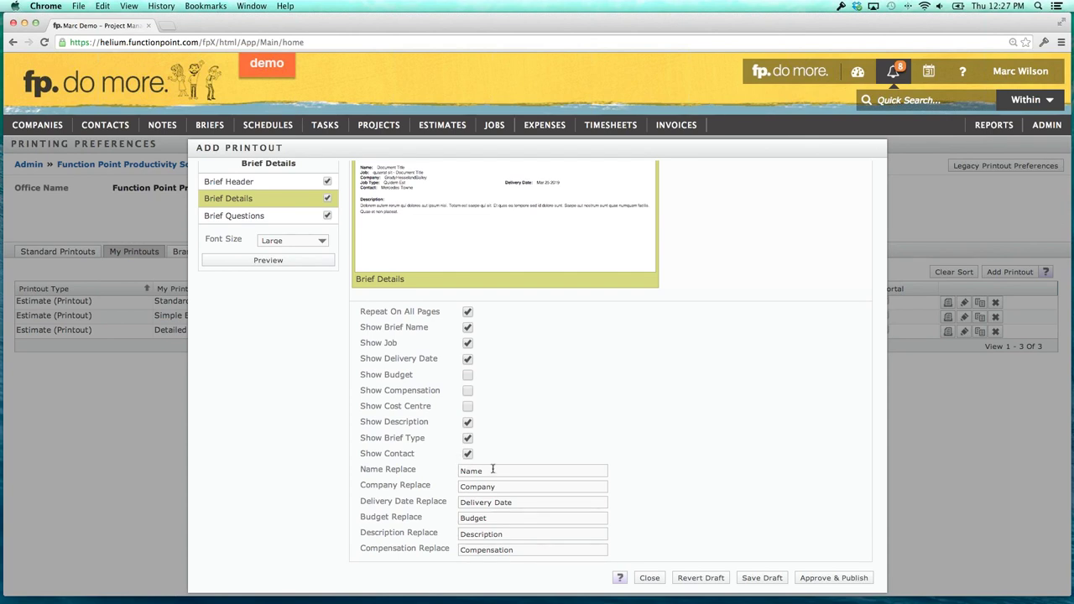
pyautogui.moveTo(493, 469); pyautogui.dragTo(447, 494)
pyautogui.moveTo(524, 502); pyautogui.dragTo(448, 503)
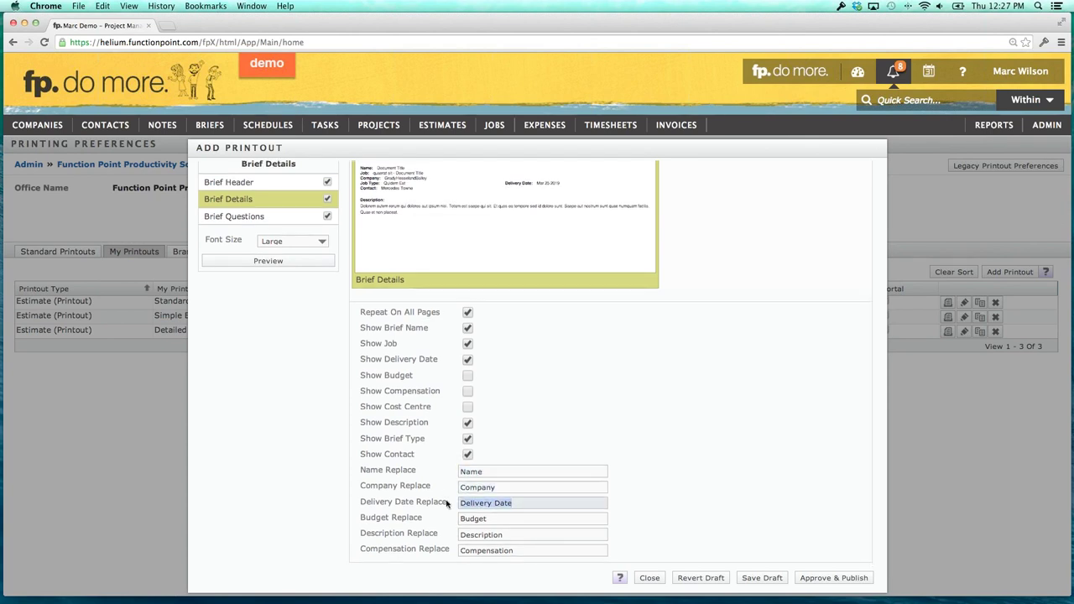
pyautogui.click(443, 493)
pyautogui.scroll(-1, 443, 493)
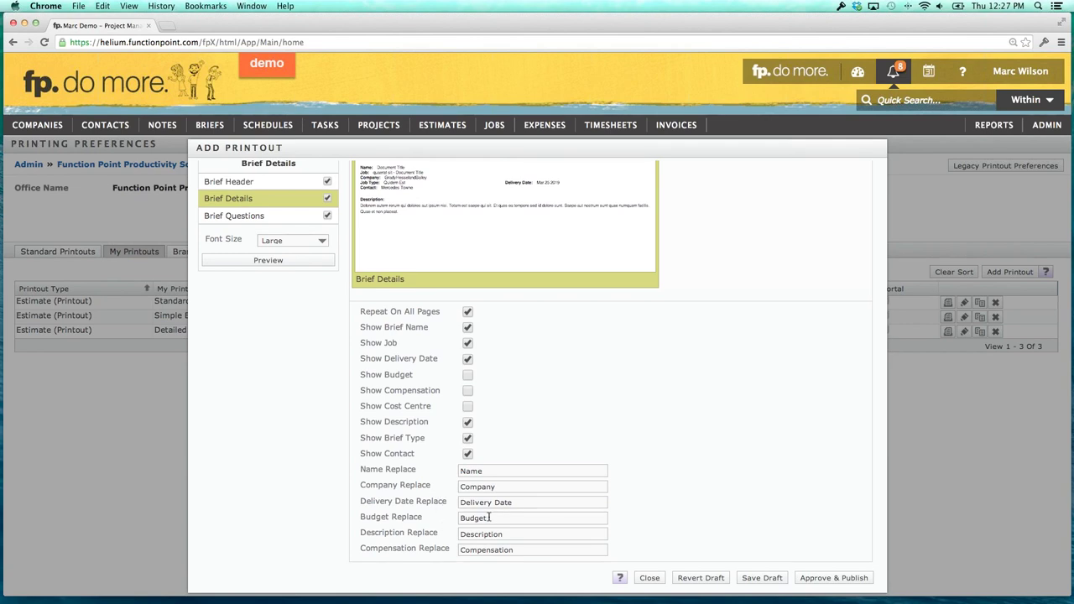
pyautogui.moveTo(491, 518); pyautogui.dragTo(456, 520)
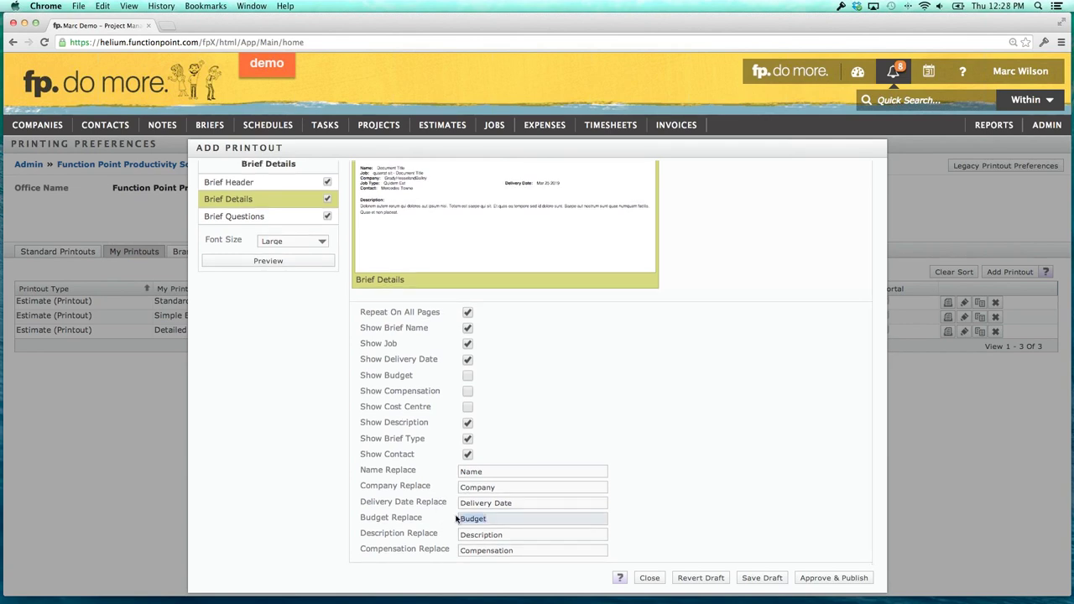
pyautogui.write('Dollars')
pyautogui.click(388, 470)
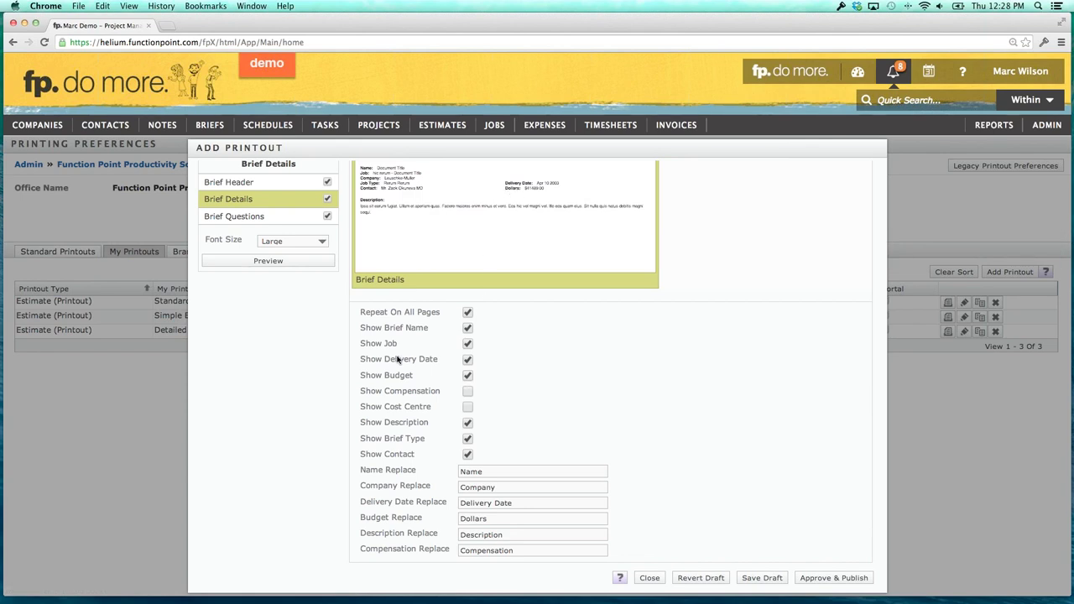
# Toggle the Show Labels On Separate Line option in the printout's Brief Questions section.
pyautogui.click(264, 216)
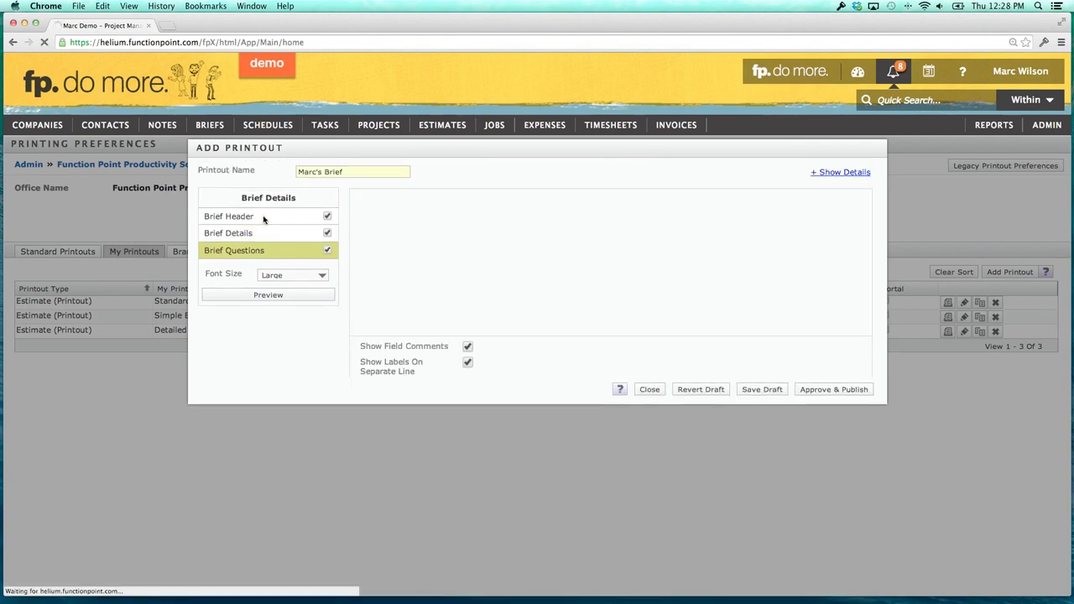
pyautogui.tripleClick(380, 363)
pyautogui.click(464, 373)
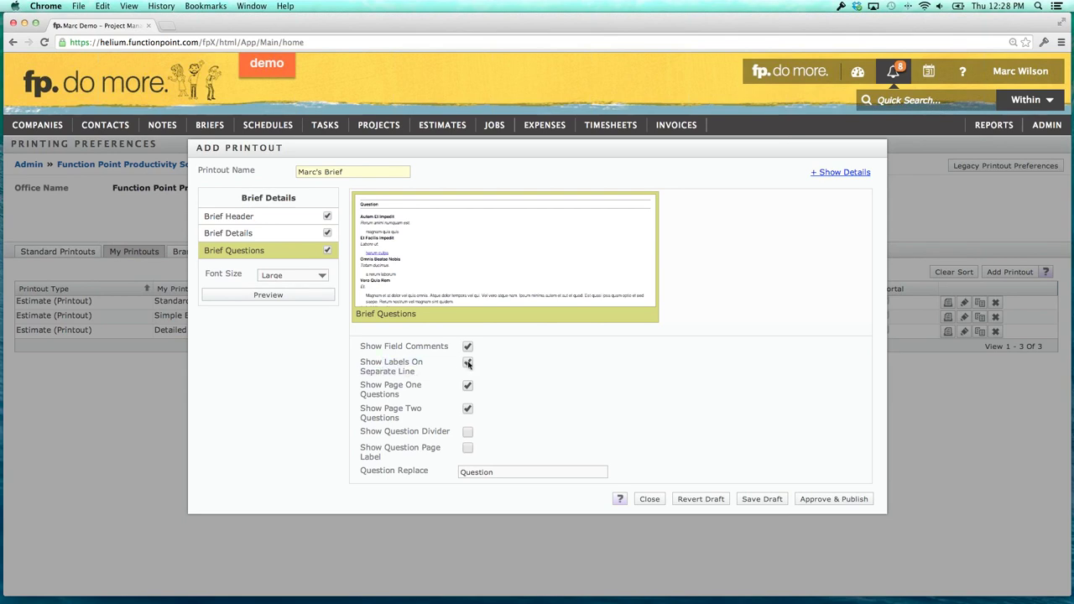
# In the Brief Questions options, switch separate-line labels off and on again, enable the question divider, and disable the question page label.
pyautogui.click(467, 364)
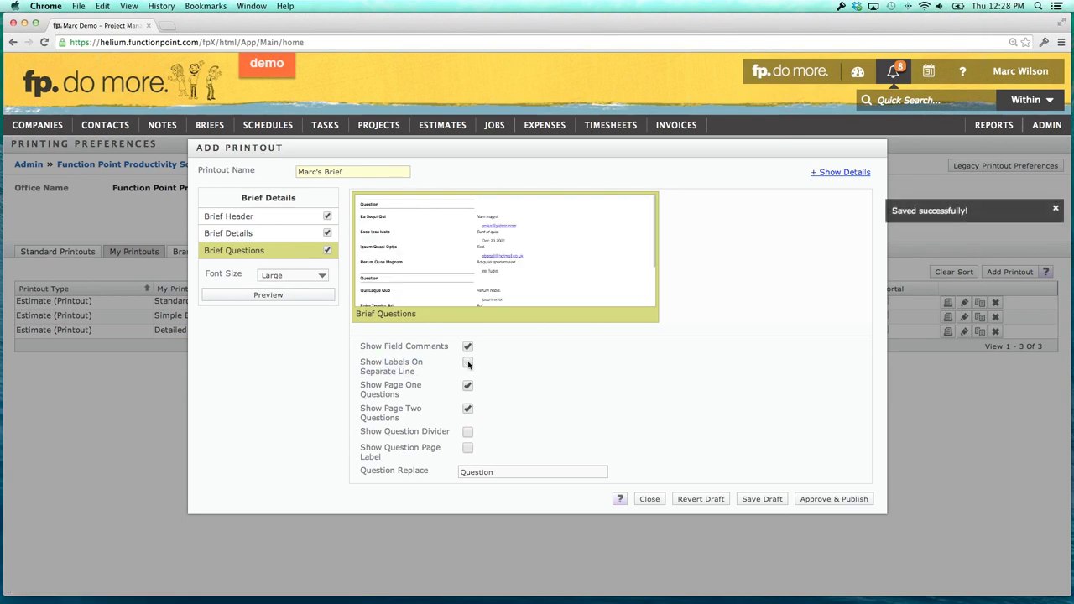
pyautogui.click(468, 364)
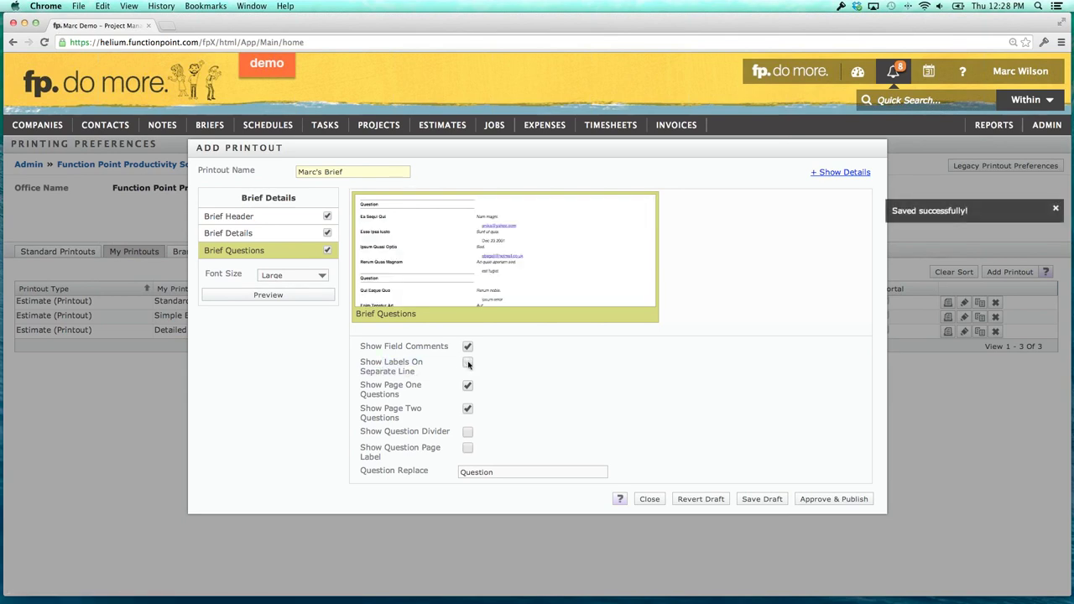
pyautogui.click(468, 433)
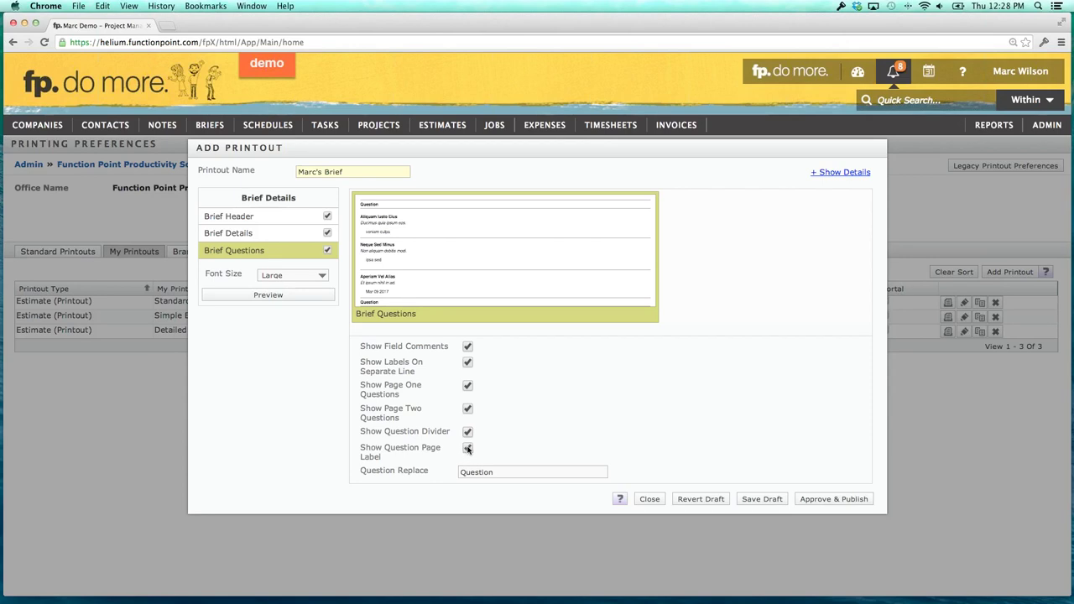
pyautogui.click(467, 449)
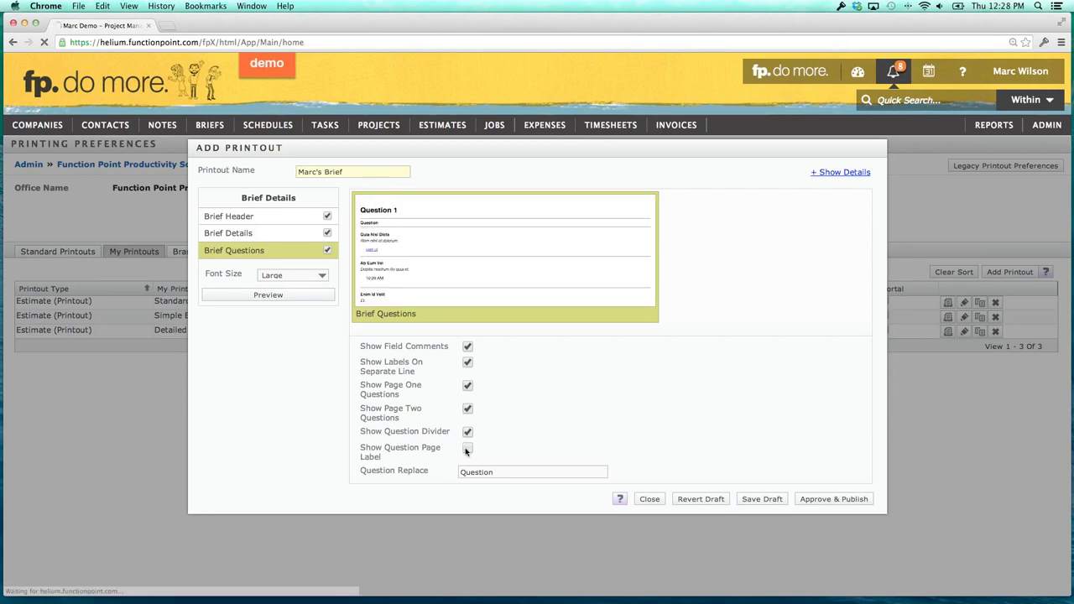
# Replace the question heading text in the Brief Questions section with "Details".
pyautogui.click(498, 472)
pyautogui.moveTo(498, 472); pyautogui.dragTo(398, 465)
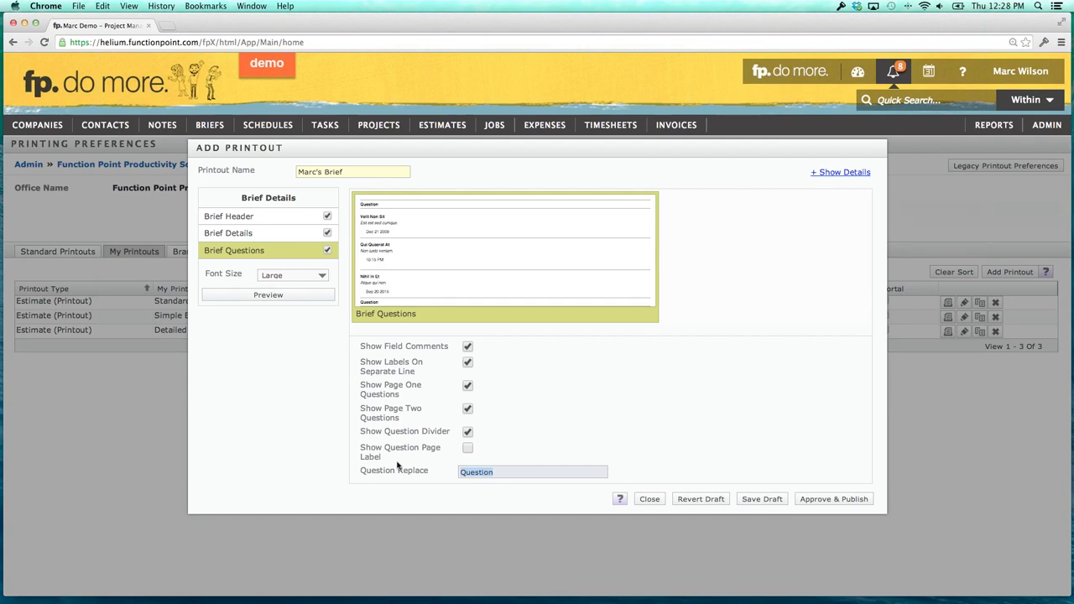
pyautogui.write('Details')
pyautogui.click(344, 424)
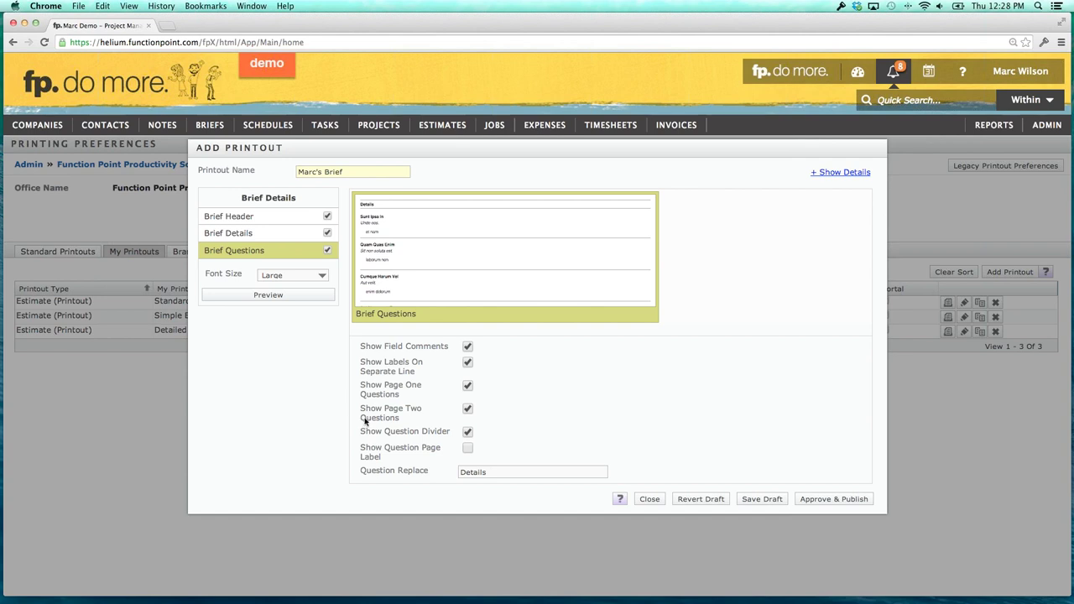
# Approve and publish the new brief printout and make it available in the client portal.
pyautogui.click(823, 500)
pyautogui.click(714, 383)
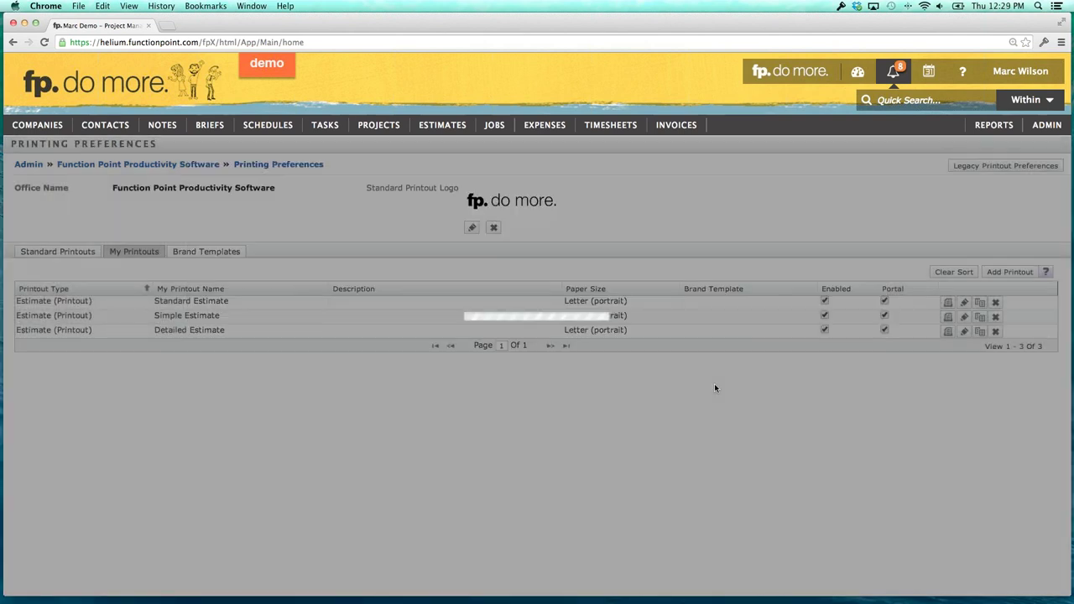
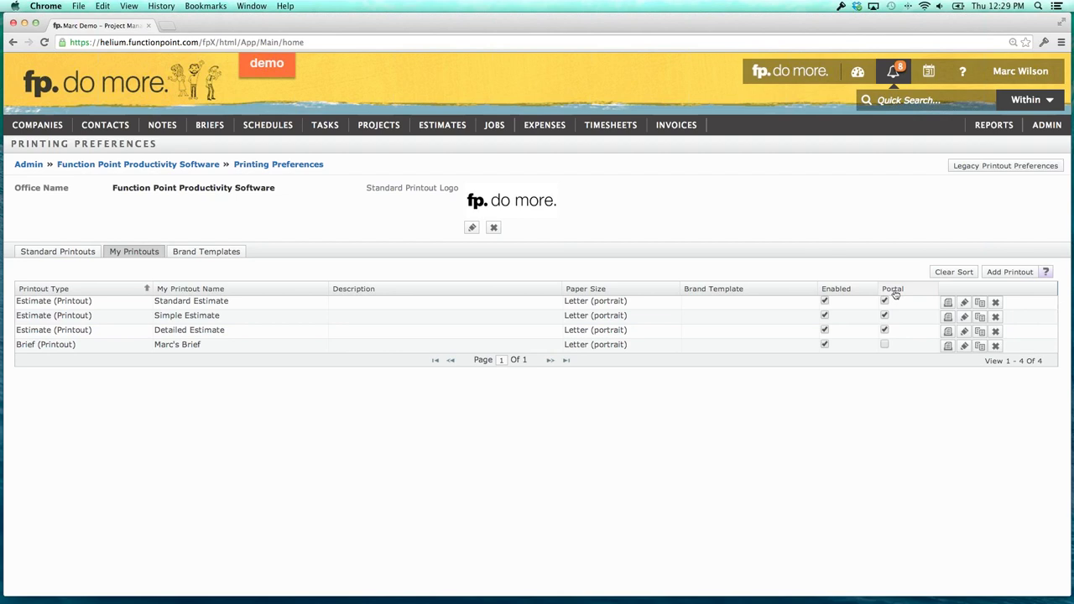
pyautogui.click(885, 344)
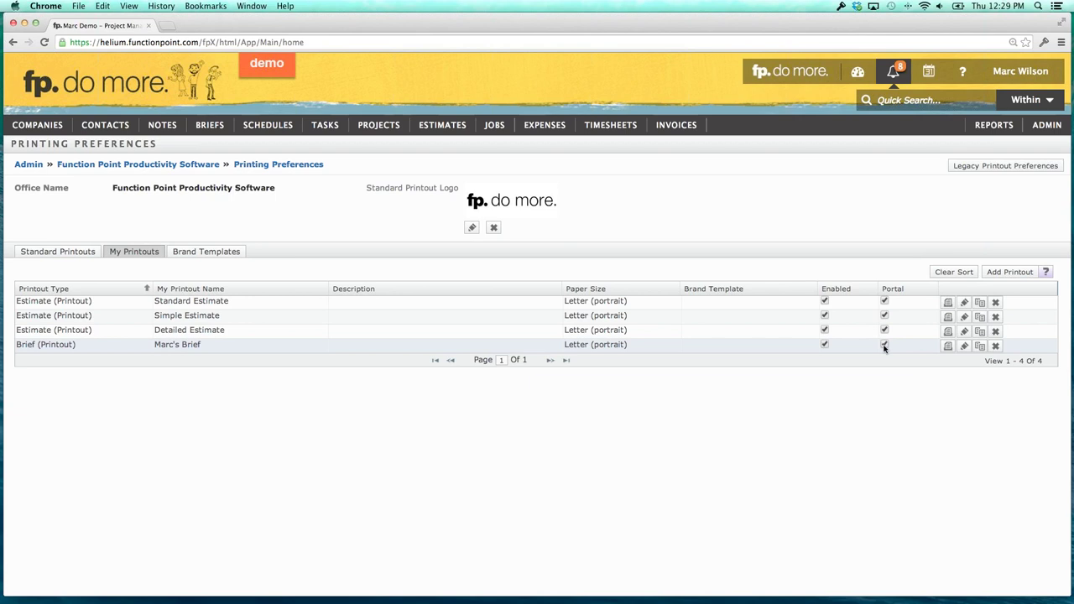
# Open the Dealership Signage brief and generate its printout.
pyautogui.moveTo(195, 135)
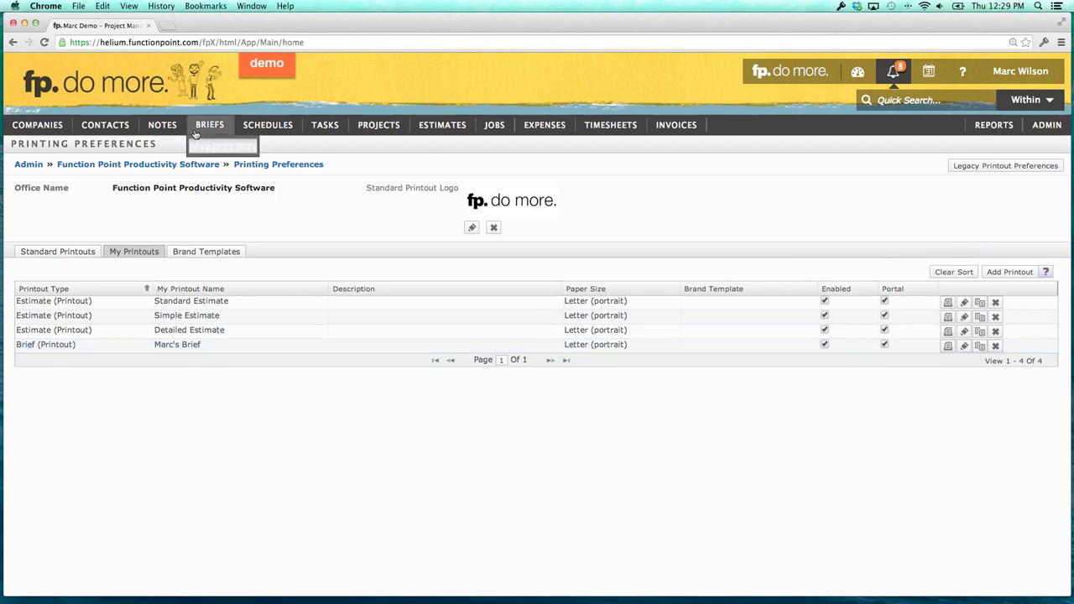
pyautogui.moveTo(215, 168)
pyautogui.click(301, 170)
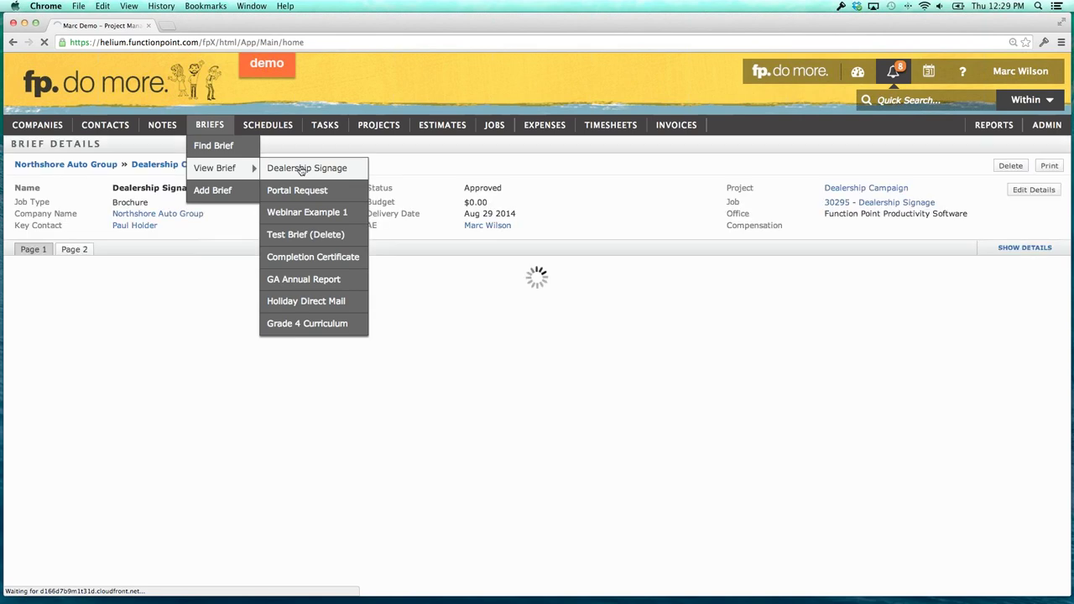
pyautogui.click(1047, 165)
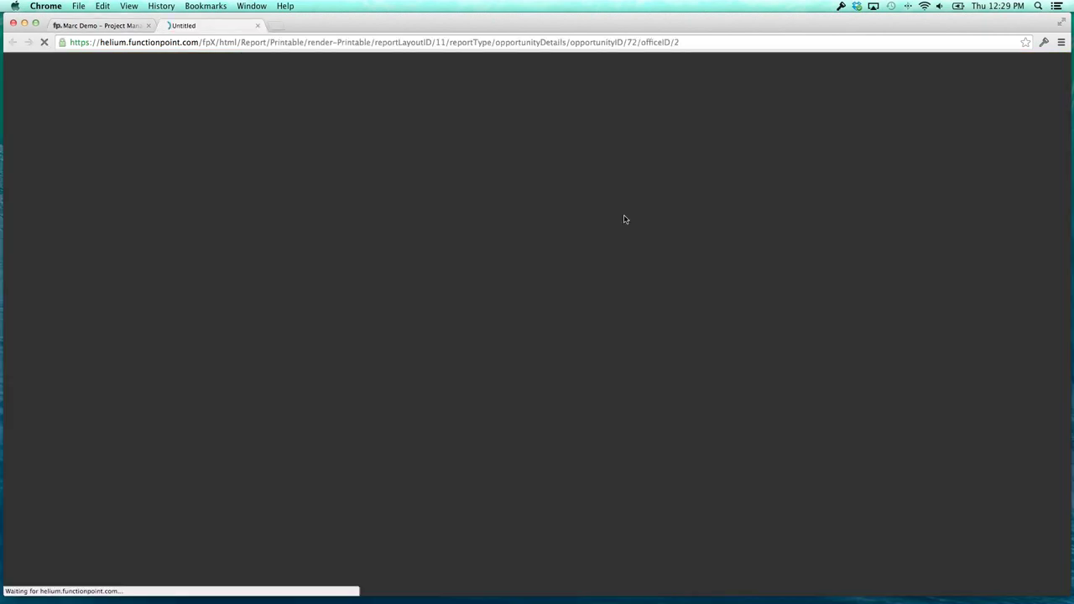
# Review the header, questions and answers on both pages of the Dealership Signage brief printout, and close it.
pyautogui.scroll(-2, 423, 335)
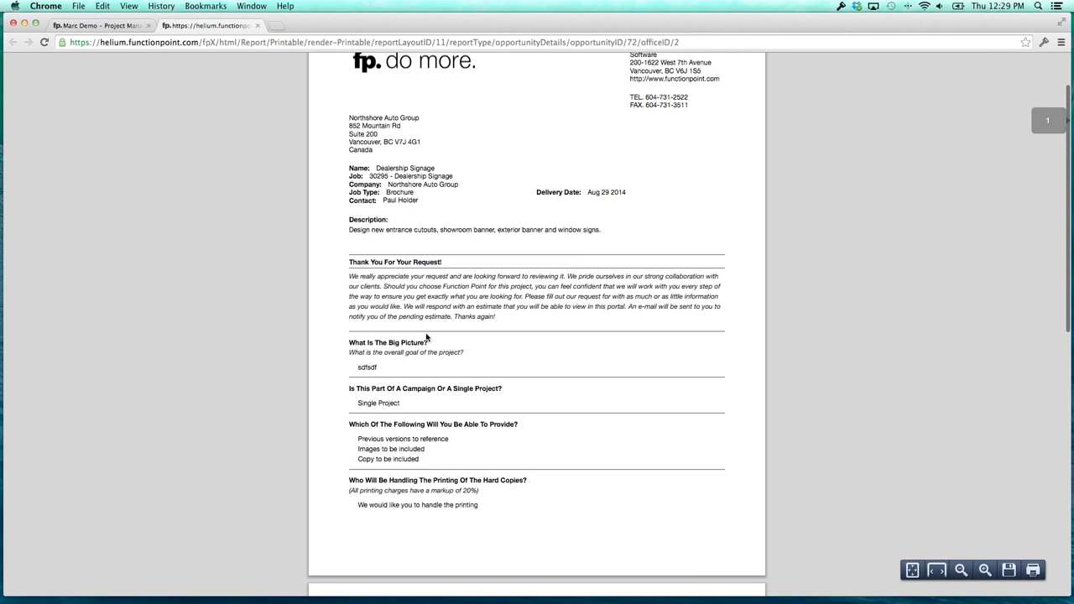
pyautogui.scroll(-5, 425, 336)
pyautogui.scroll(-8, 427, 338)
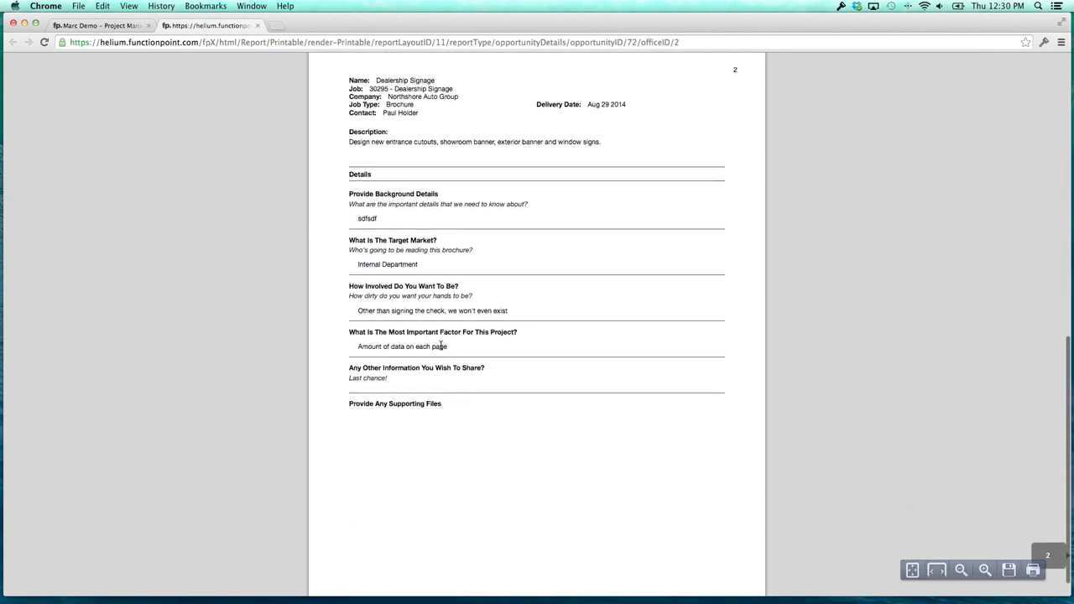
pyautogui.scroll(5, 443, 349)
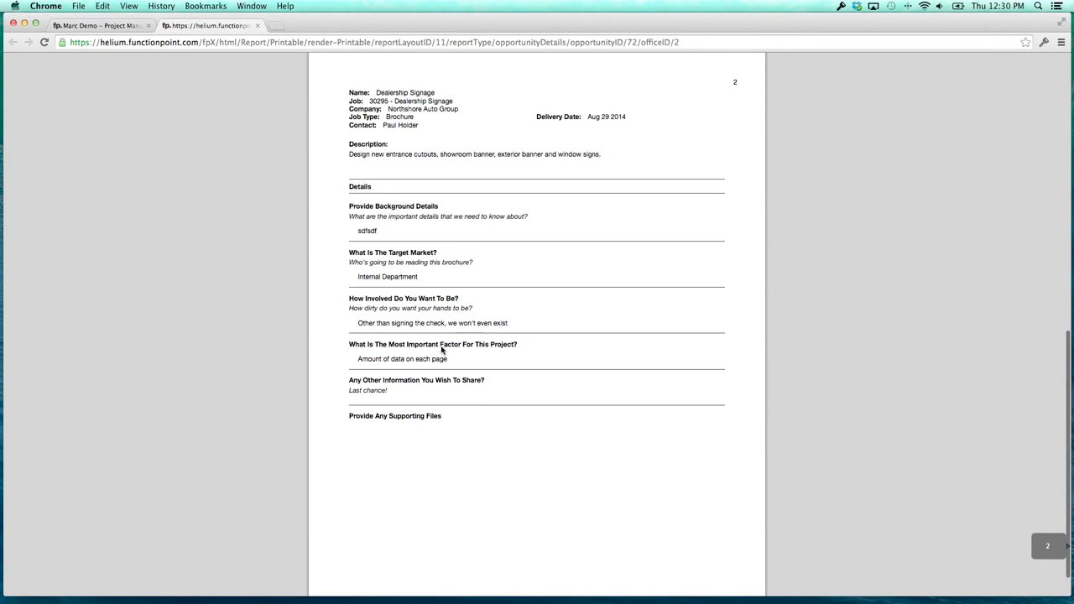
pyautogui.scroll(10, 442, 349)
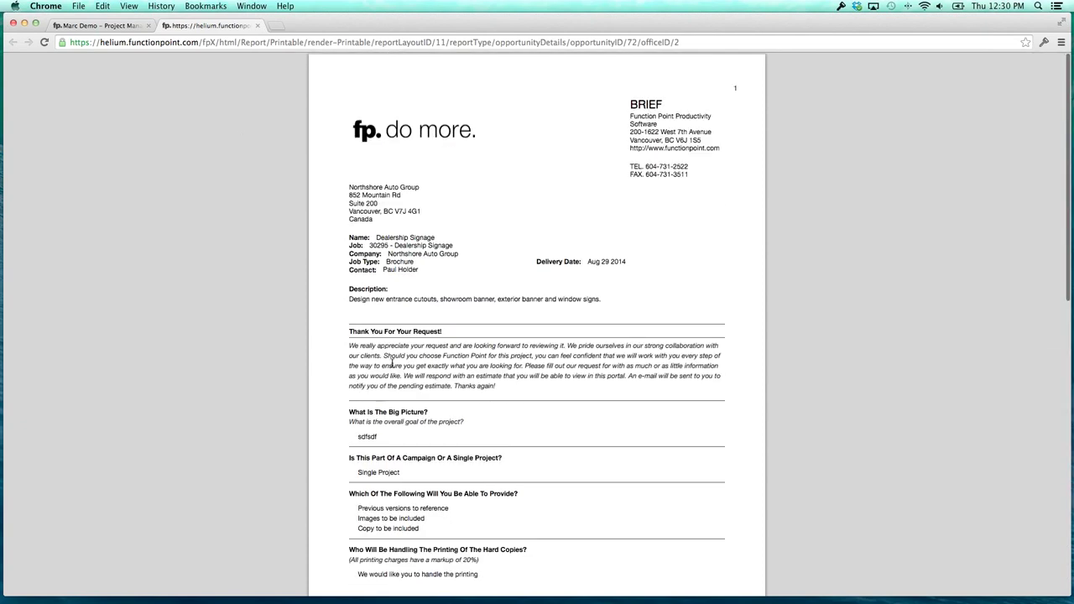
pyautogui.scroll(-1, 392, 367)
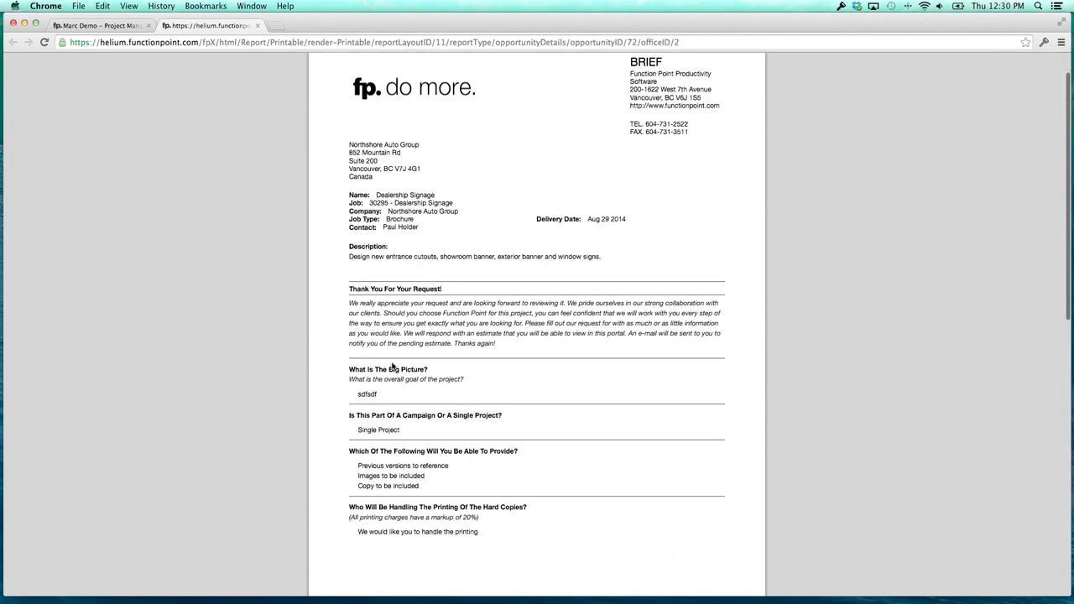
pyautogui.scroll(-3, 392, 366)
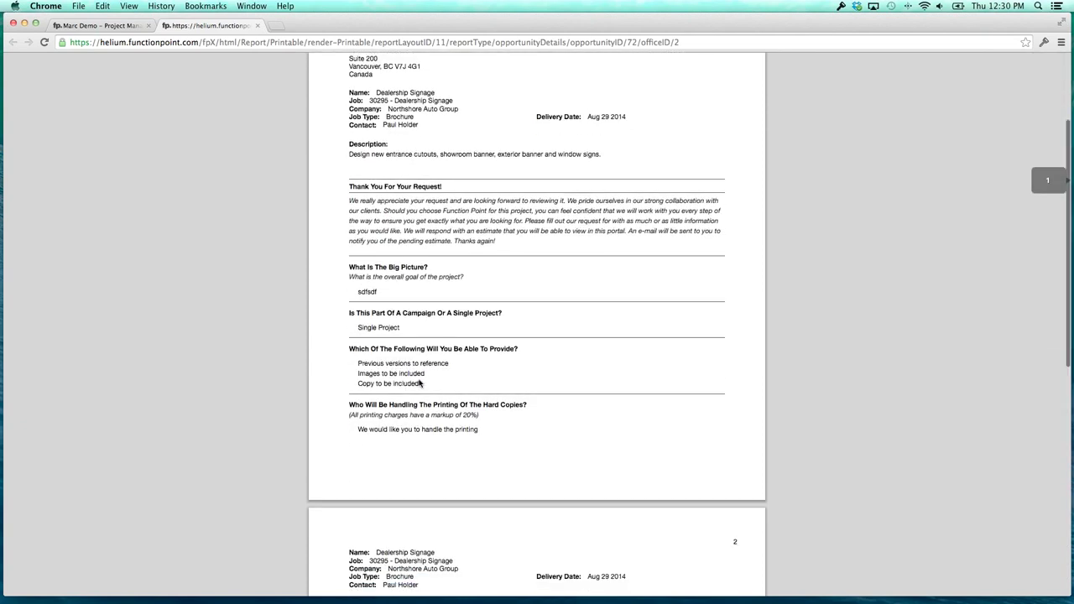
pyautogui.scroll(-5, 420, 383)
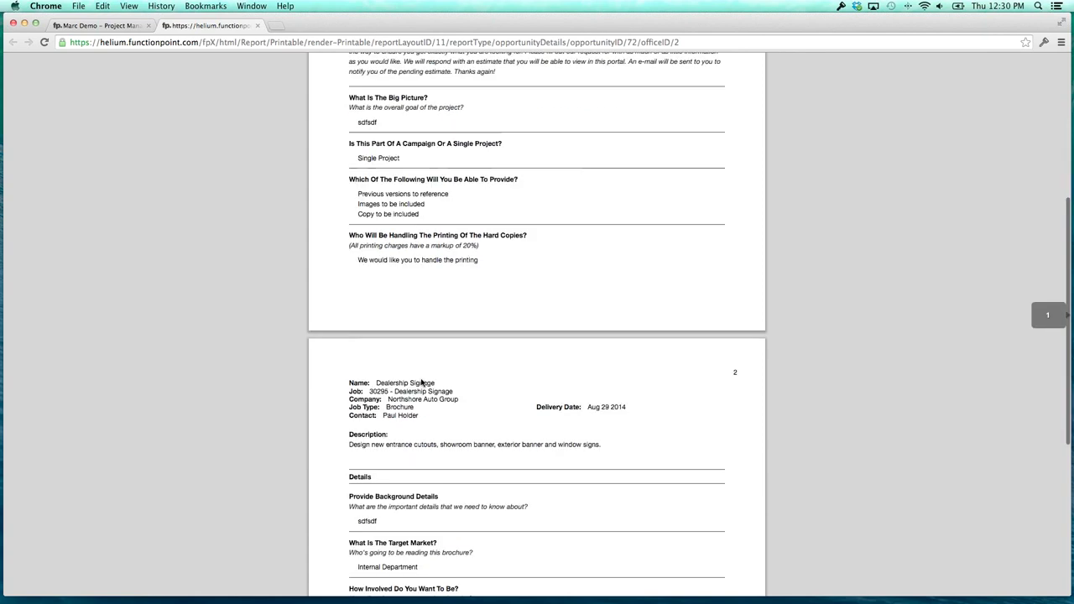
pyautogui.scroll(-5, 421, 382)
pyautogui.scroll(9, 422, 378)
pyautogui.scroll(6, 422, 378)
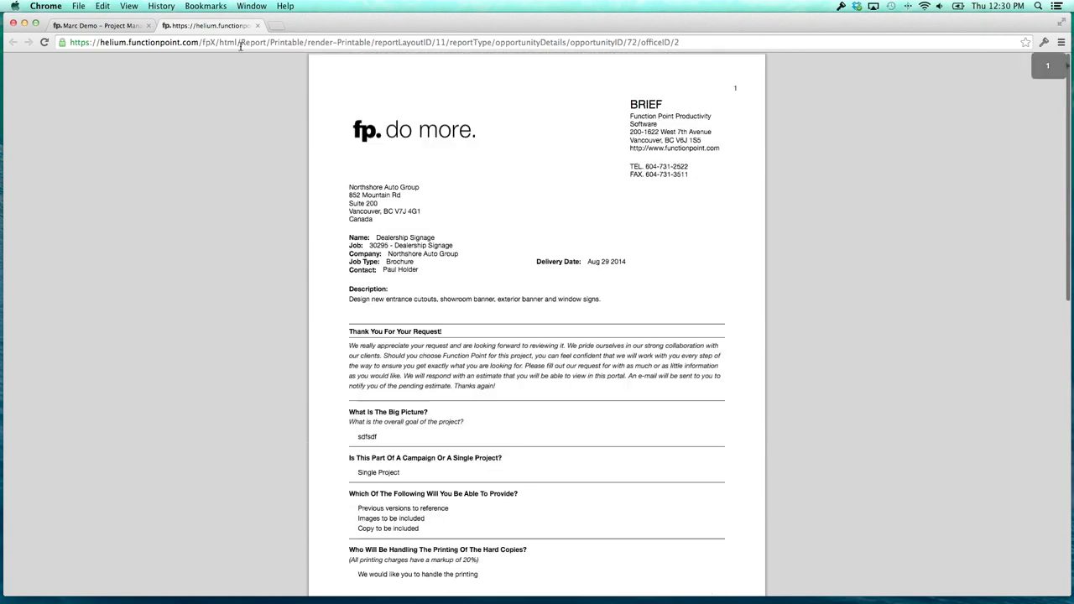
pyautogui.click(258, 26)
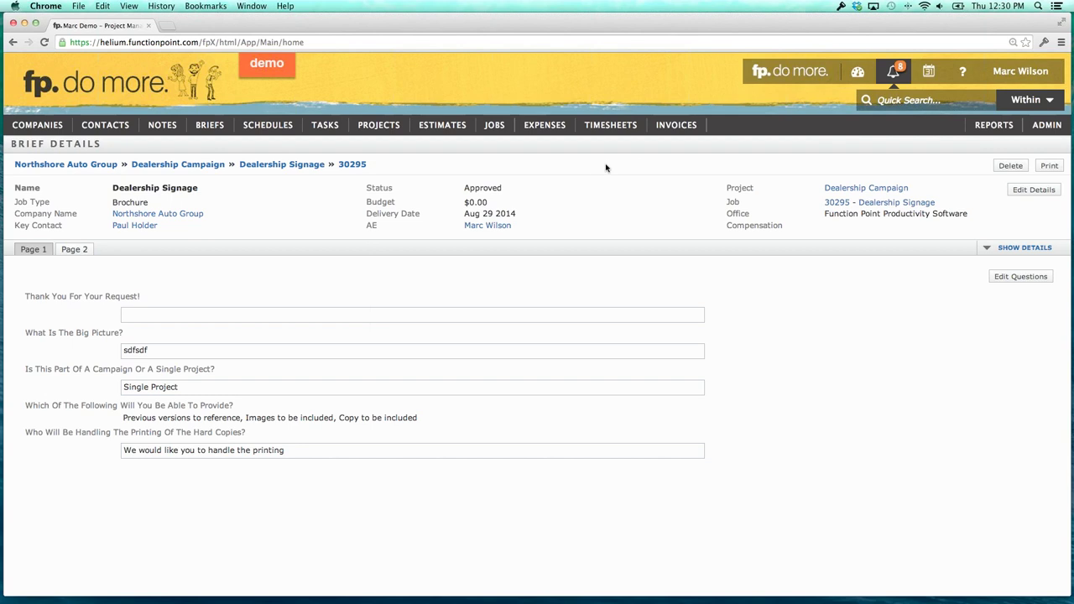
# Open the first listed recent invoice, for the Dealership Signage job, and generate its printout.
pyautogui.moveTo(676, 126)
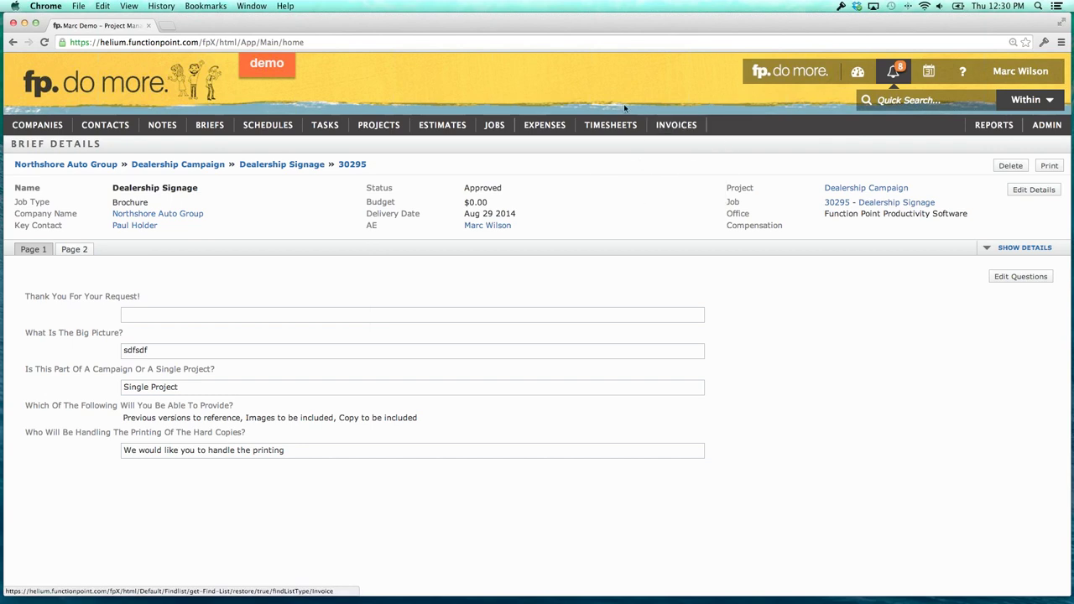
pyautogui.moveTo(437, 126)
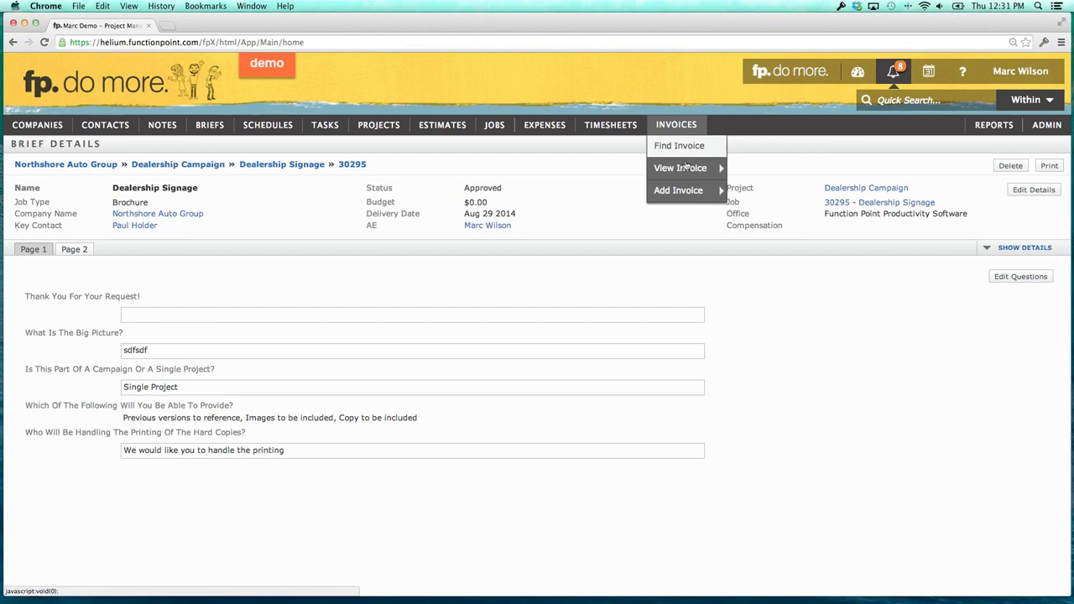
pyautogui.moveTo(710, 168)
pyautogui.click(743, 168)
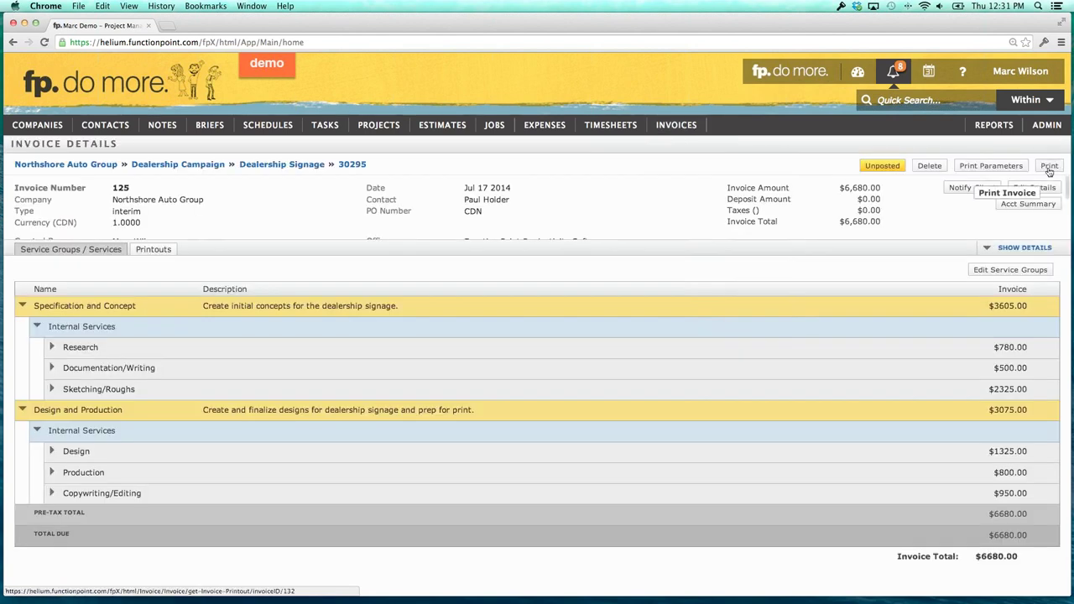
pyautogui.click(1049, 168)
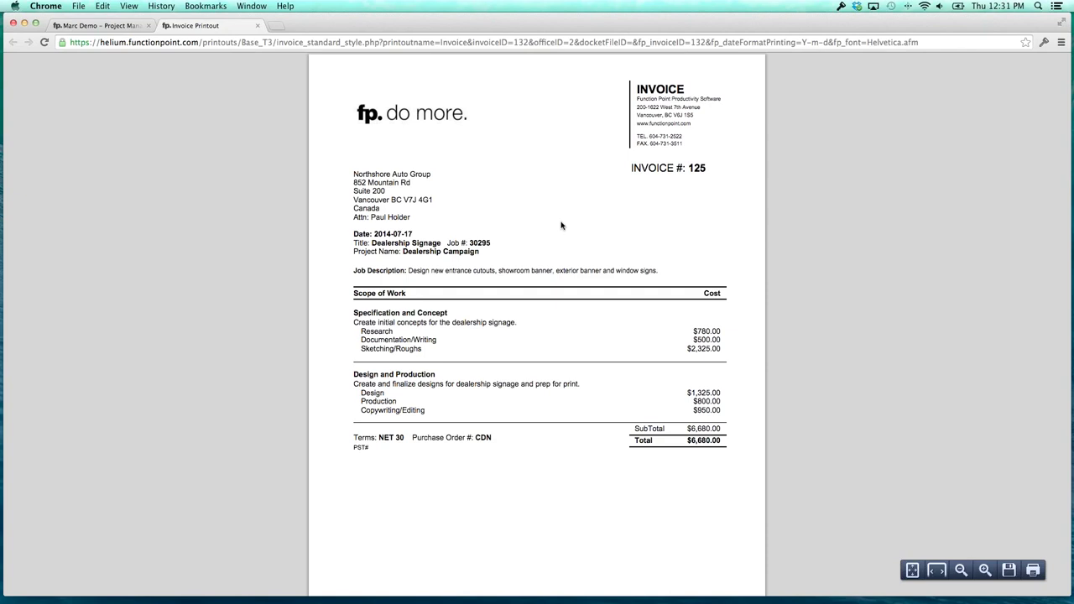
# Enlarge the invoice printout and examine its date, project name and job description.
pyautogui.click(986, 570)
pyautogui.click(985, 570)
pyautogui.click(985, 570)
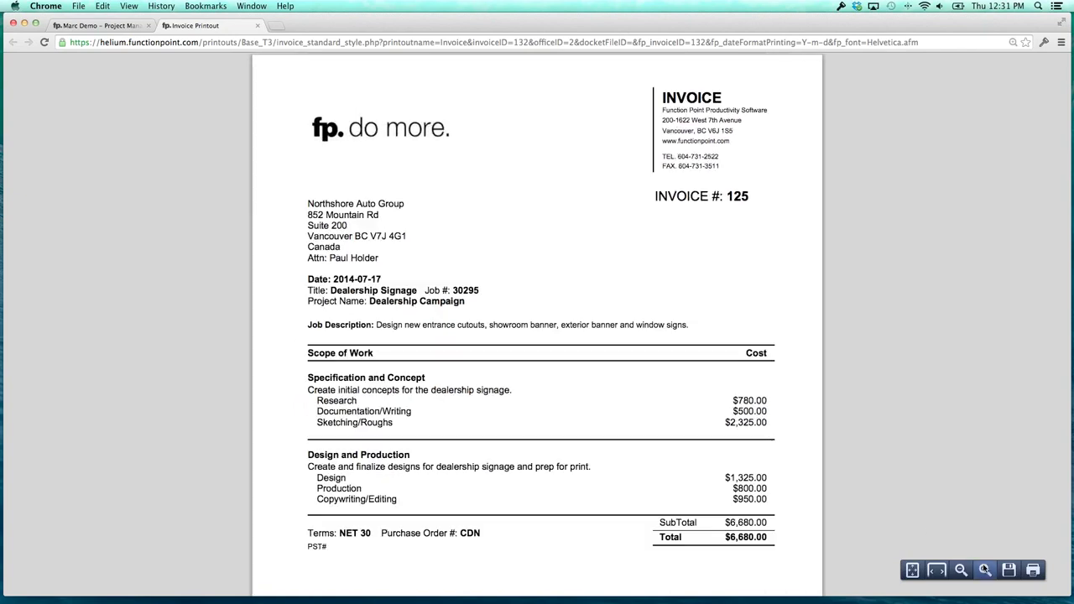
pyautogui.click(986, 569)
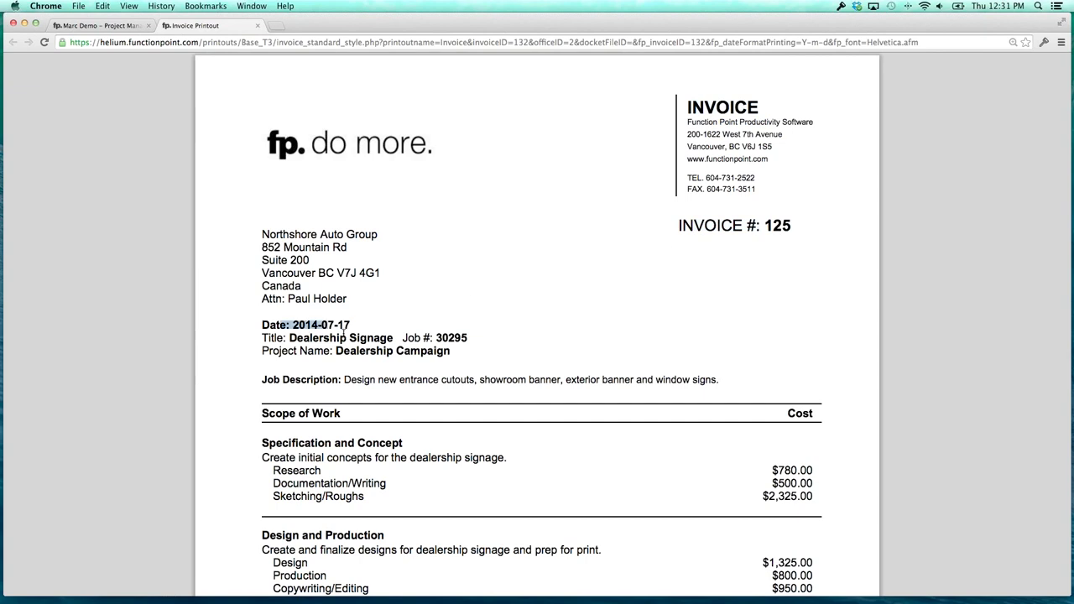
pyautogui.moveTo(344, 349); pyautogui.dragTo(424, 357)
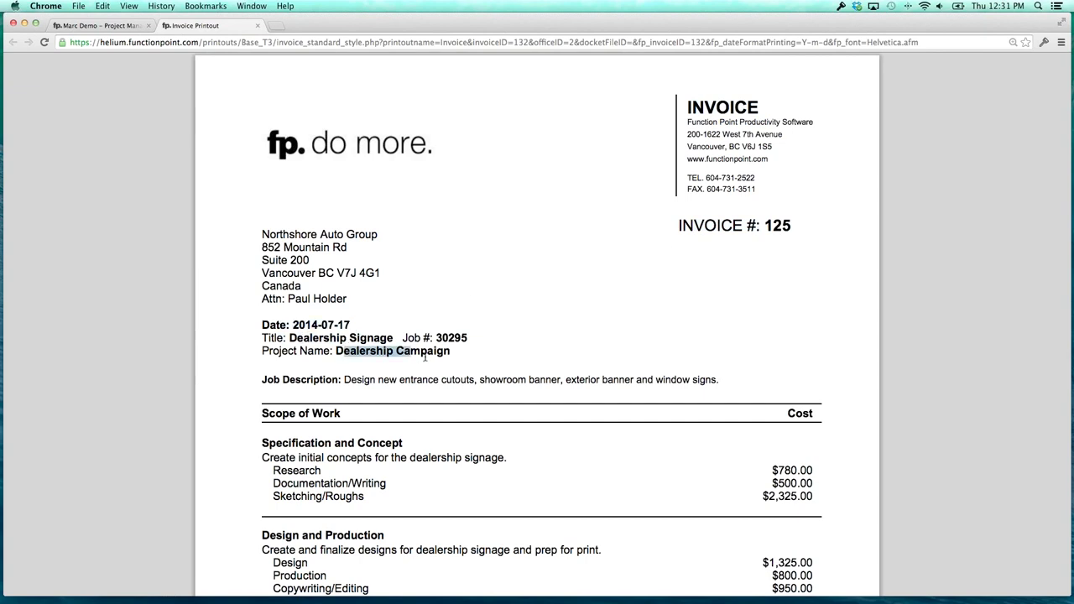
pyautogui.click(423, 357)
pyautogui.moveTo(358, 380); pyautogui.dragTo(532, 382)
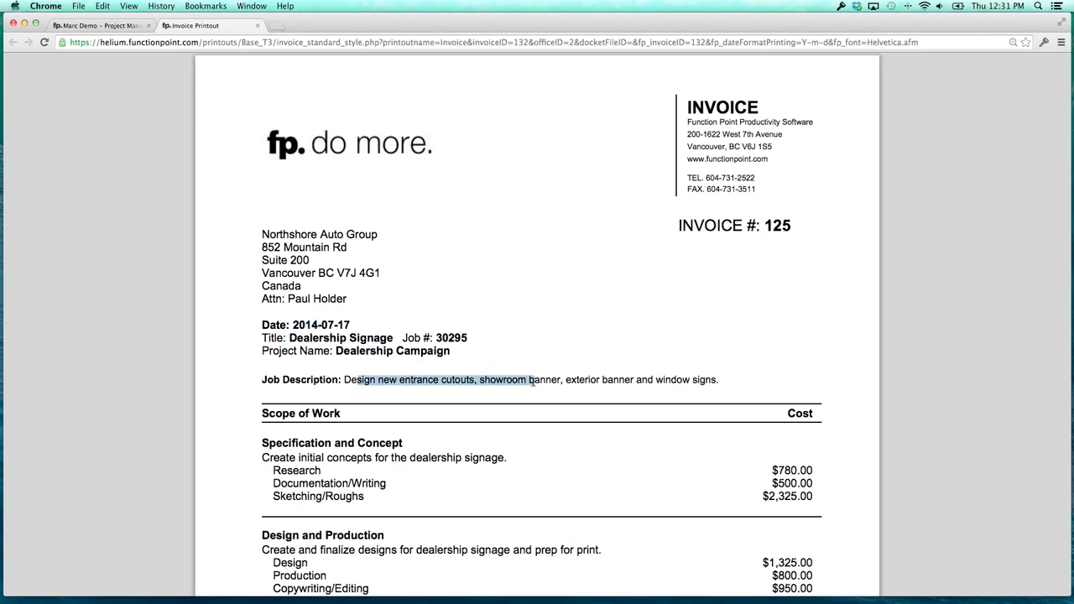
# Examine the scope of work, its service costs and the Specification and Concept description, and close the invoice printout.
pyautogui.scroll(-1, 534, 383)
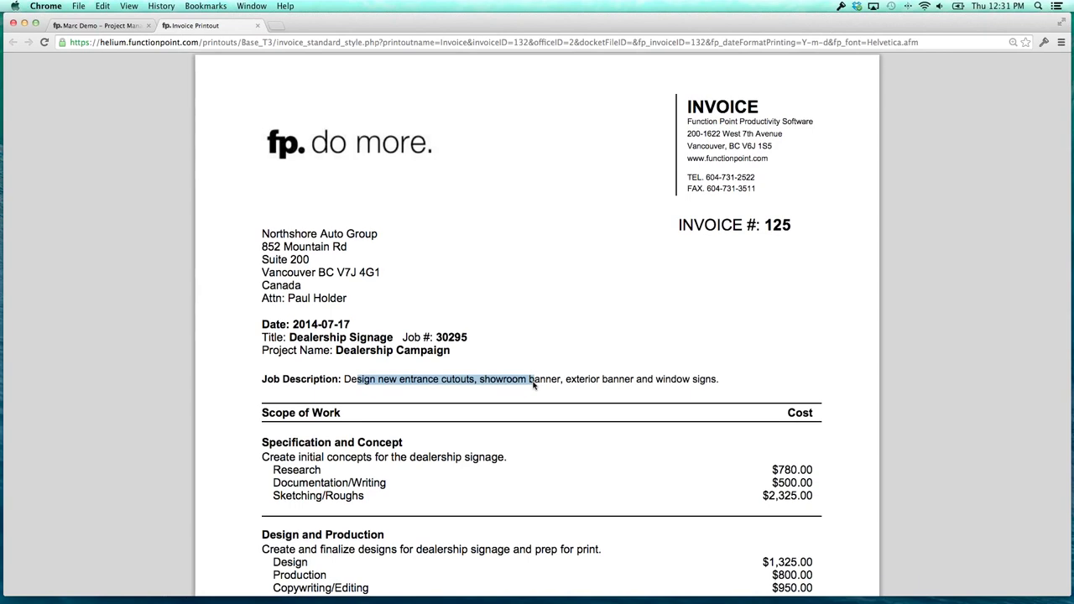
pyautogui.scroll(-5, 534, 384)
pyautogui.click(282, 368)
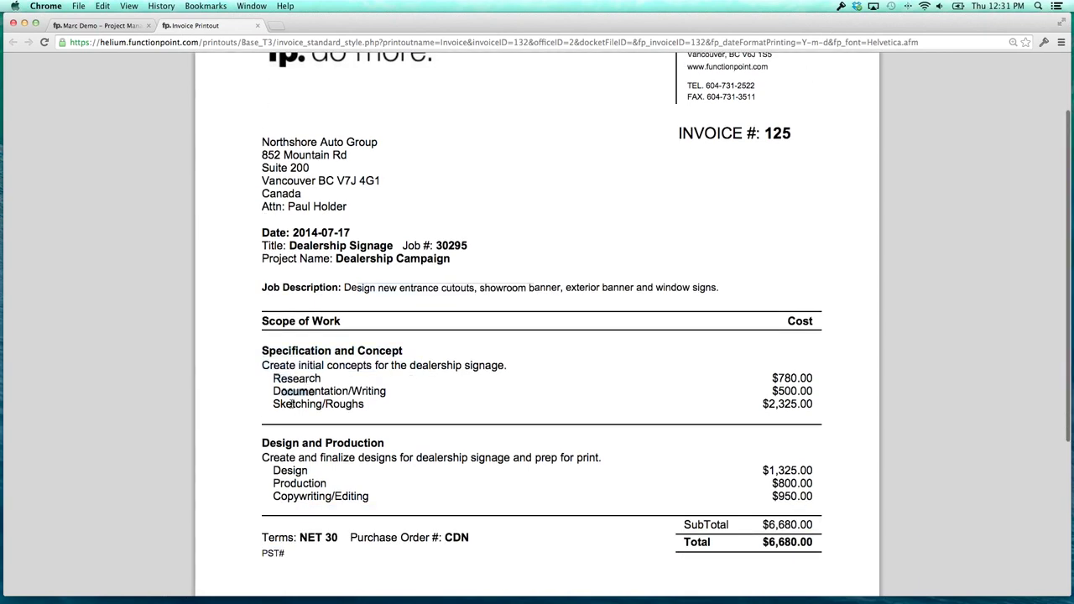
pyautogui.moveTo(771, 377); pyautogui.dragTo(812, 378)
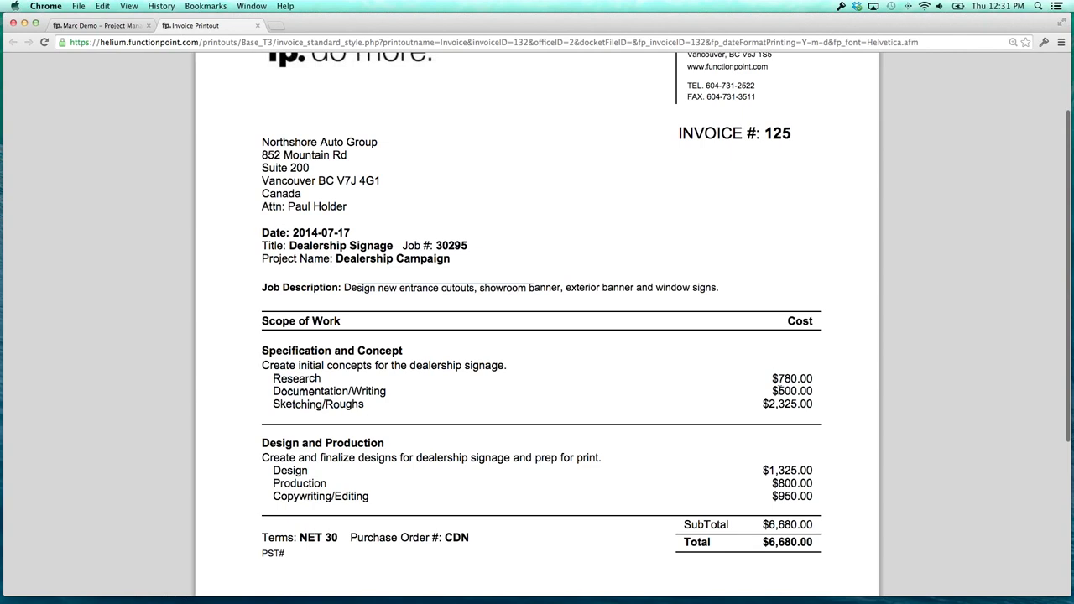
pyautogui.doubleClick(783, 390)
pyautogui.click(758, 404)
pyautogui.scroll(1, 811, 404)
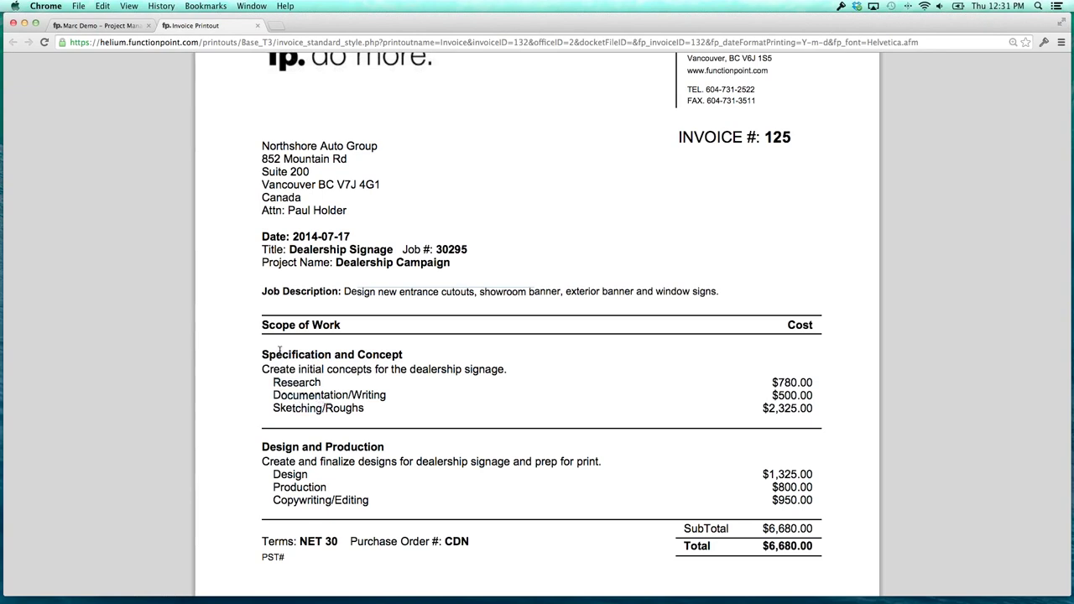
pyautogui.moveTo(297, 369); pyautogui.dragTo(423, 370)
pyautogui.click(413, 367)
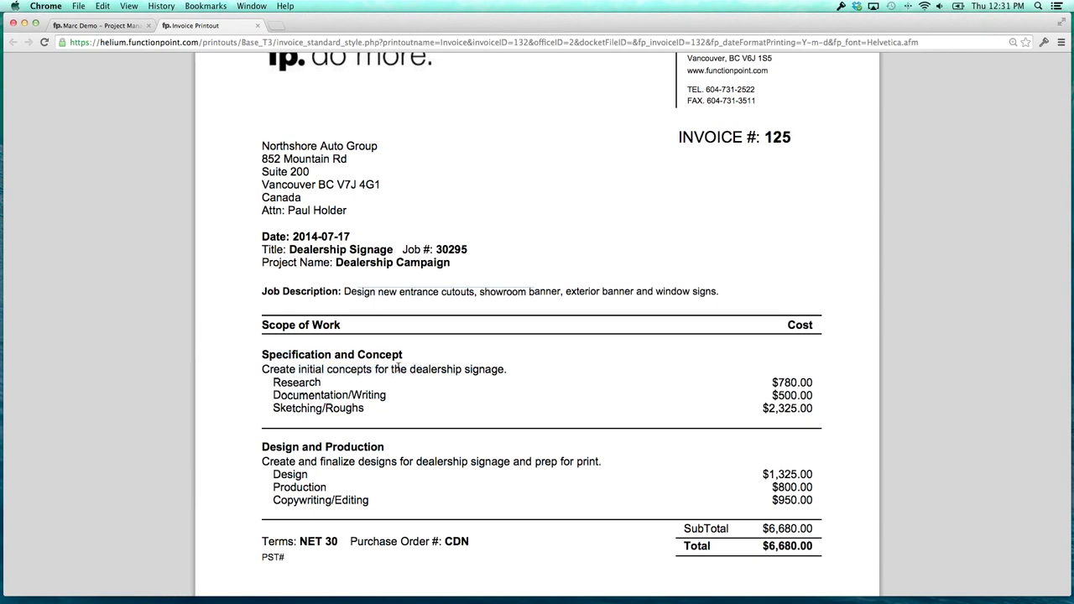
pyautogui.click(258, 26)
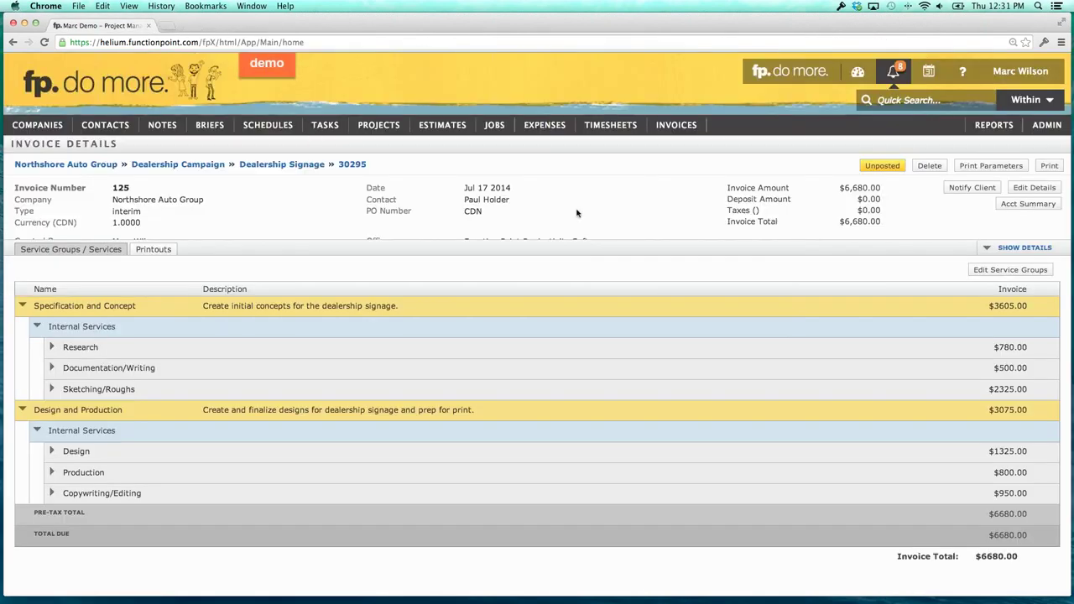
# Add a custom printout named Standard Invoice of type Invoice Single (Printout) in the office's printing preferences, and continue to its section settings.
pyautogui.click(1047, 125)
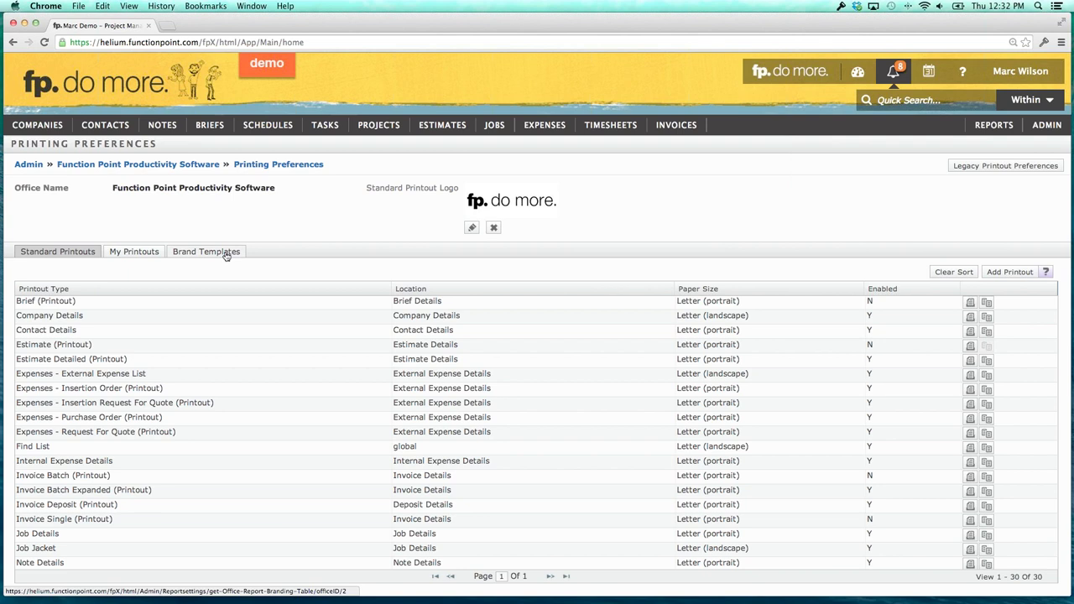
pyautogui.click(142, 253)
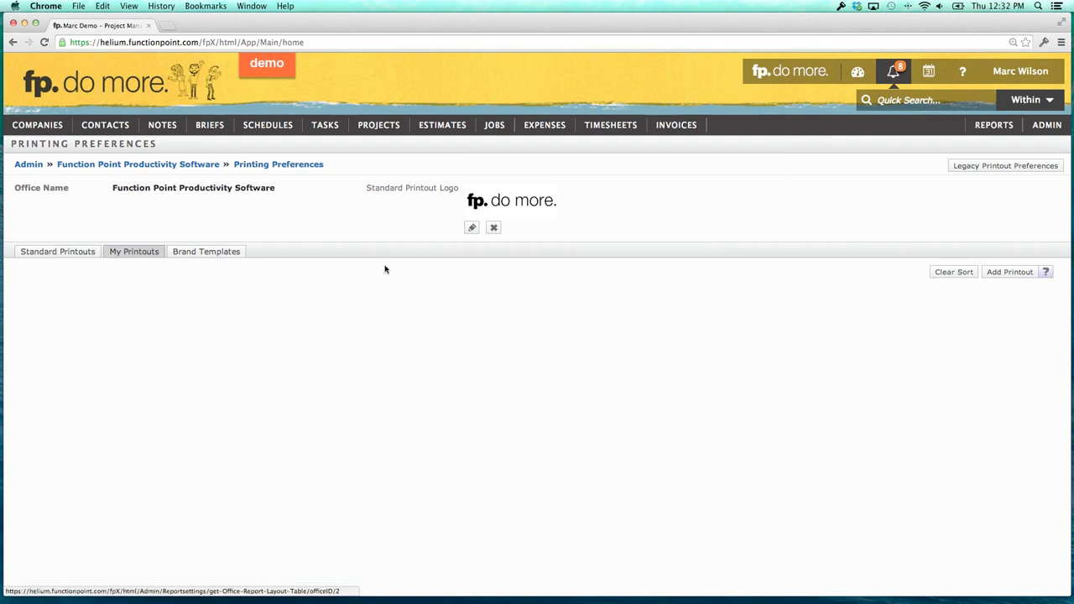
pyautogui.click(1003, 273)
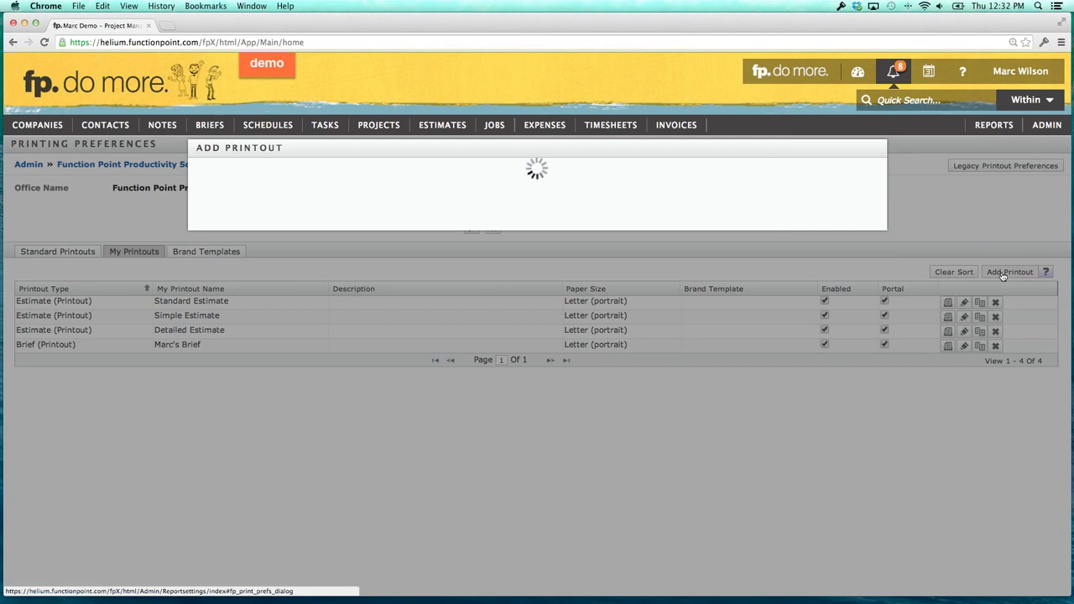
pyautogui.click(332, 175)
pyautogui.write('Standard')
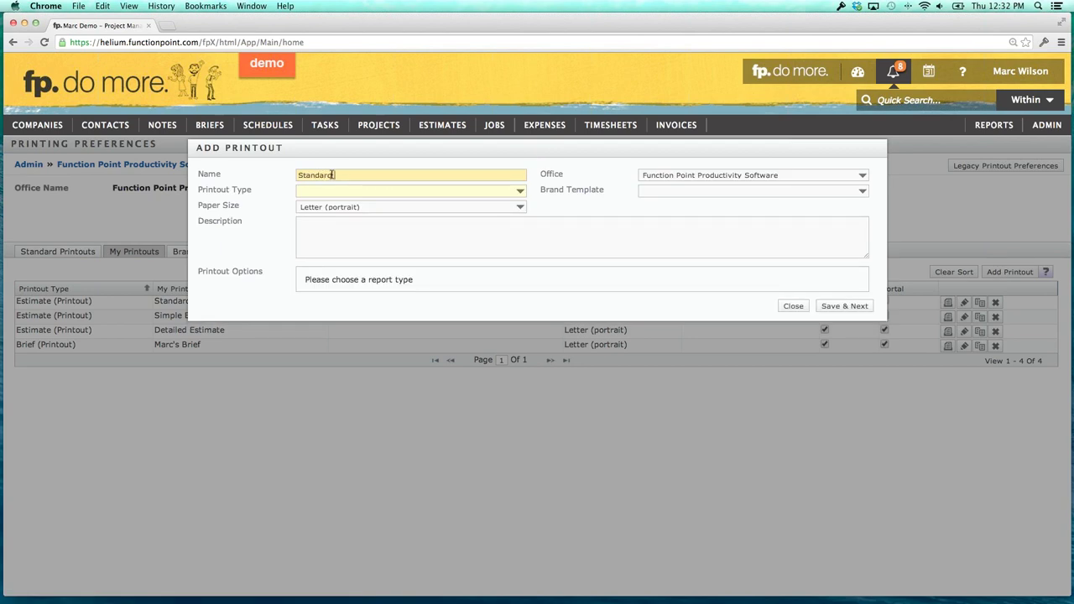
pyautogui.write(' Invoice')
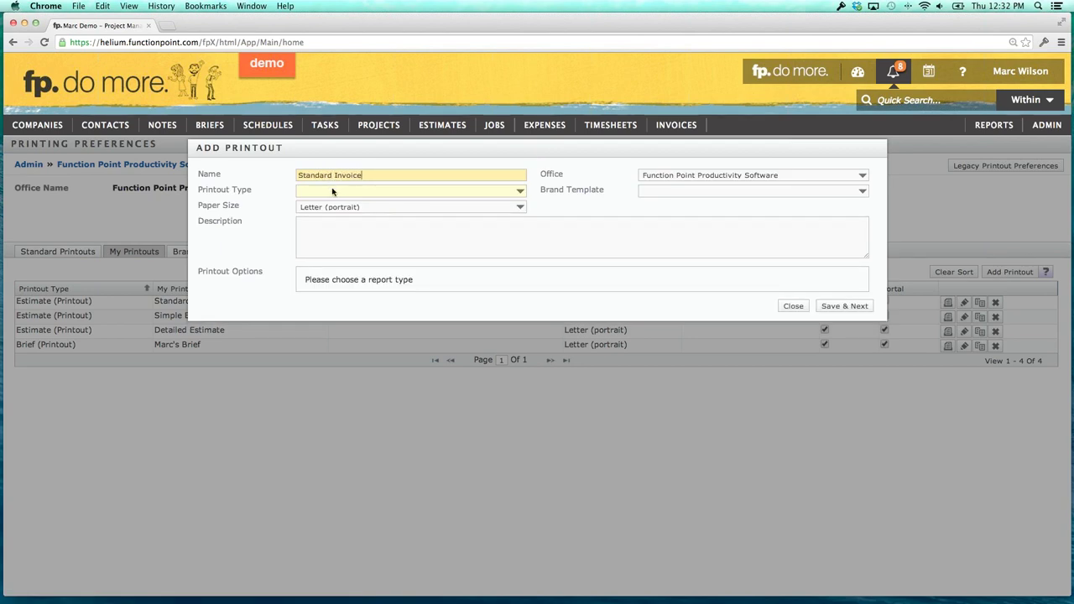
pyautogui.click(333, 191)
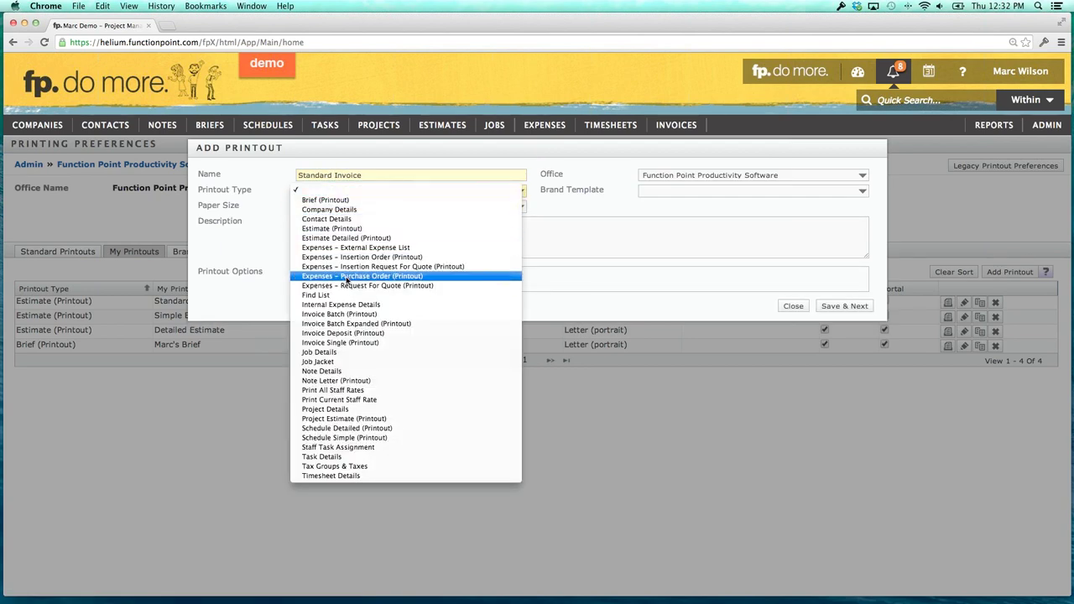
pyautogui.click(347, 344)
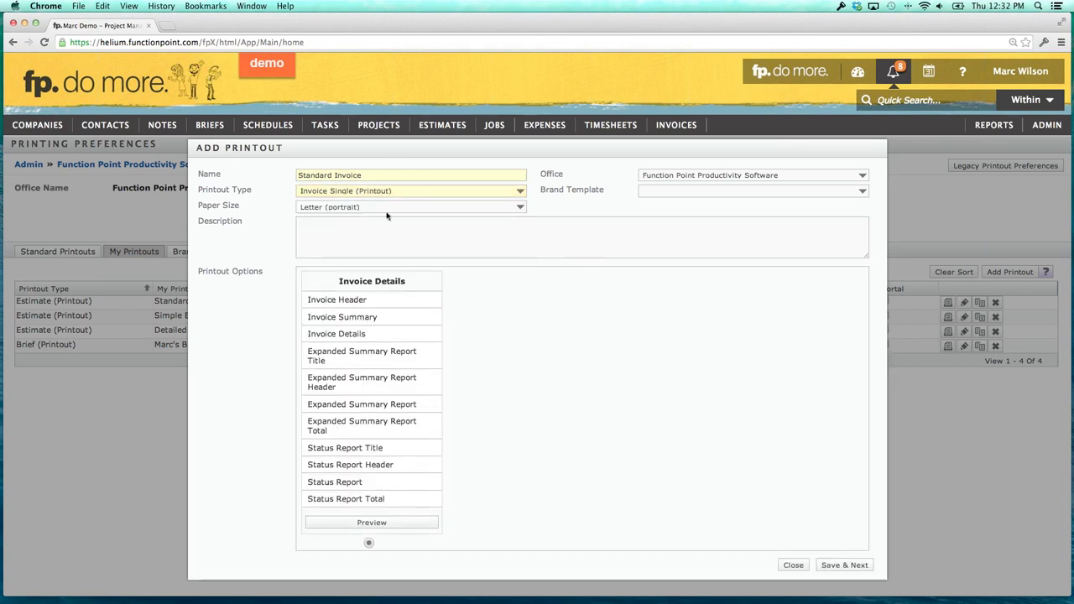
pyautogui.click(846, 565)
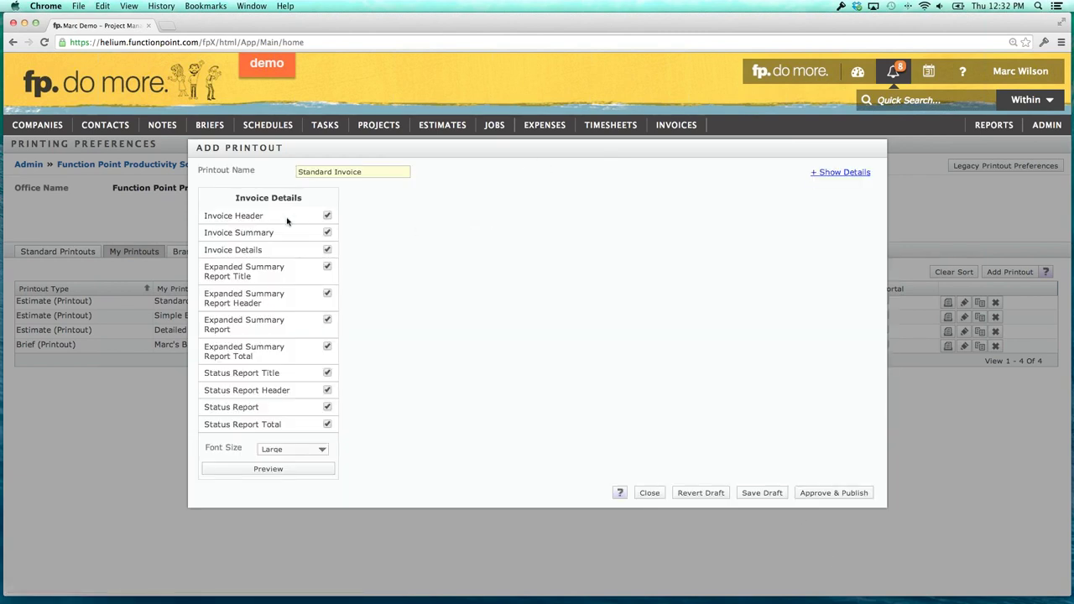
# Compare the available Invoice Header layouts, from Header and Header Reversal to Header Classic and Header Mailing.
pyautogui.click(277, 217)
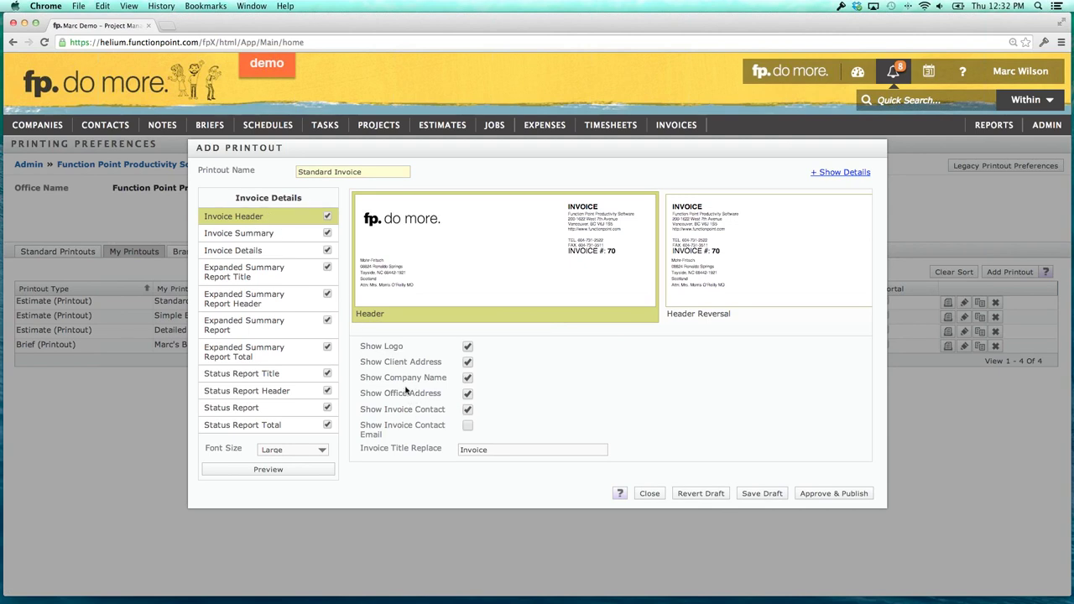
pyautogui.hscroll(2, 432, 260)
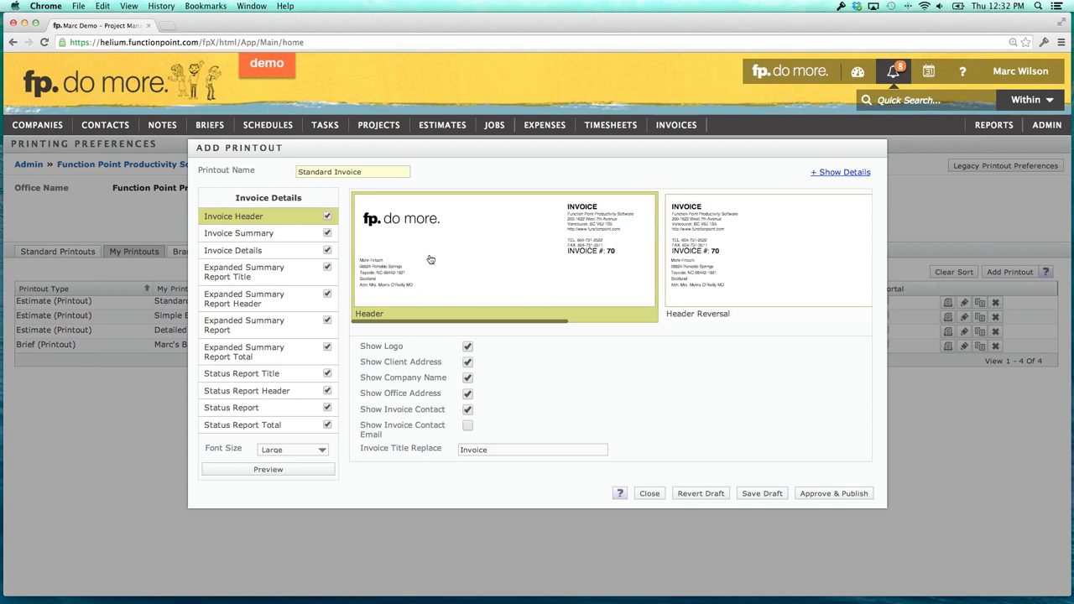
pyautogui.hscroll(5, 433, 260)
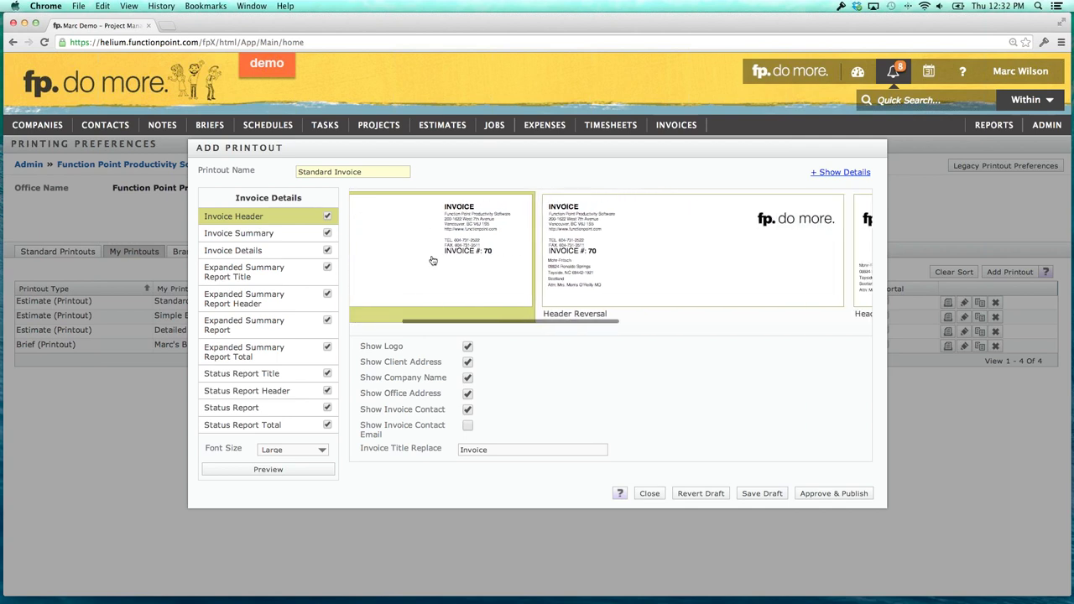
pyautogui.hscroll(5, 432, 260)
pyautogui.click(685, 267)
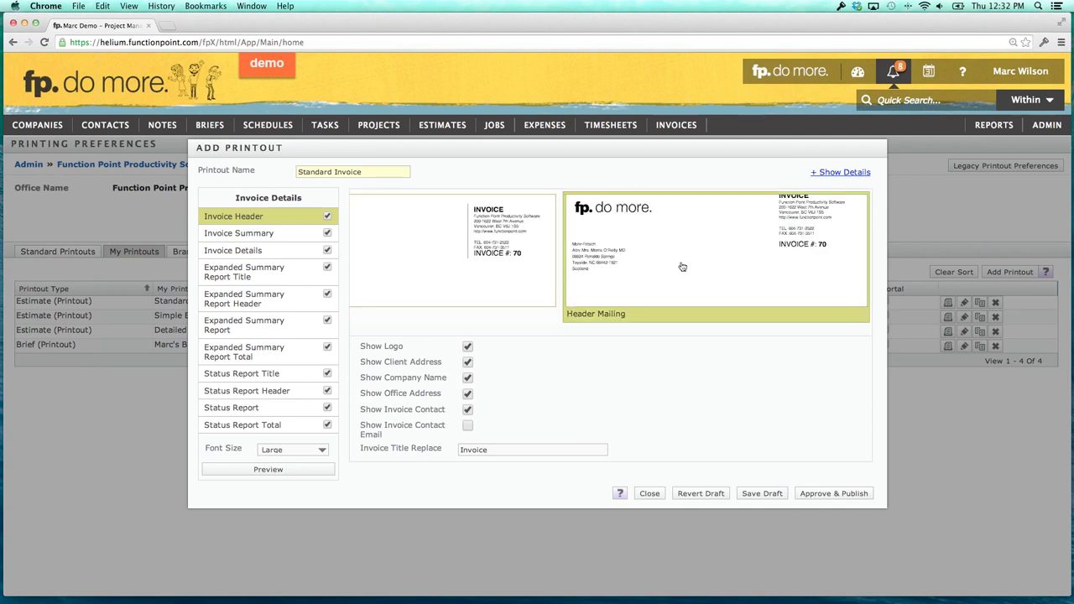
pyautogui.hscroll(-5, 685, 267)
pyautogui.click(680, 268)
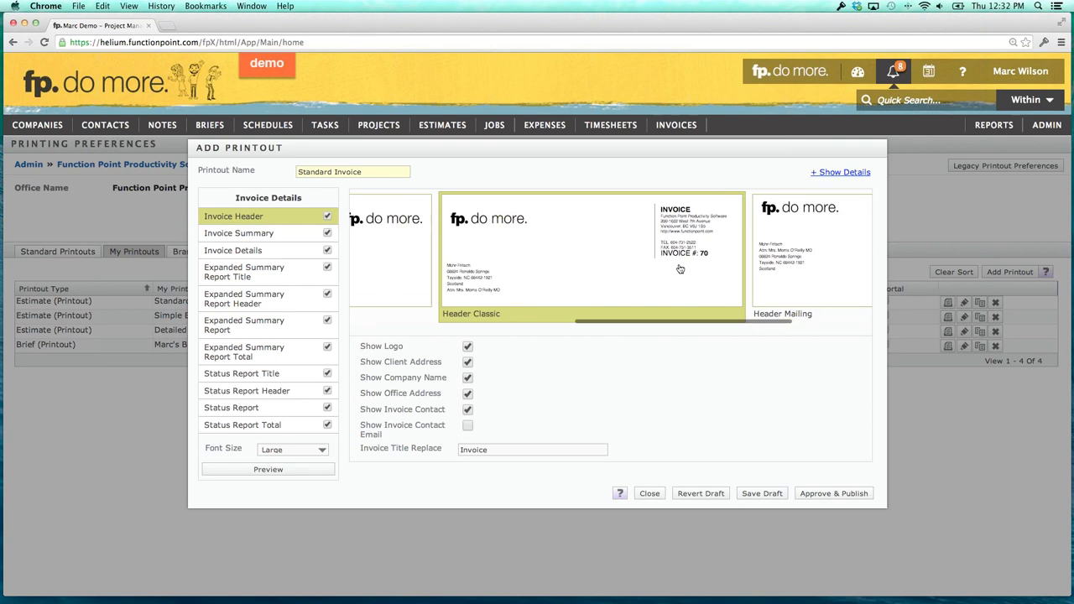
pyautogui.hscroll(-3, 678, 269)
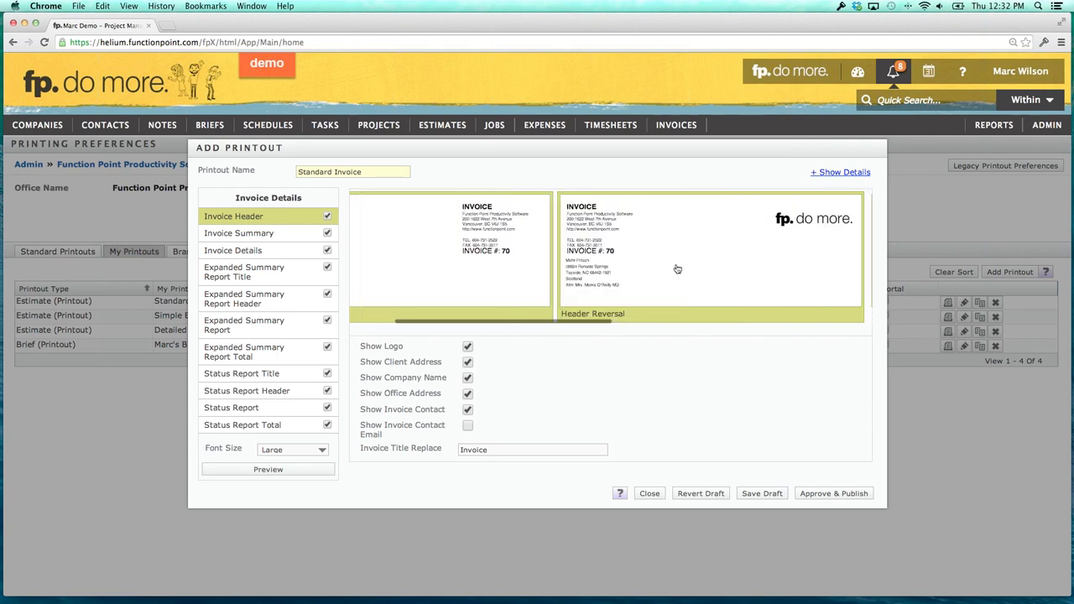
# Review the Invoice Summary section's display options and label replacements for title, job number, project name and description.
pyautogui.click(248, 235)
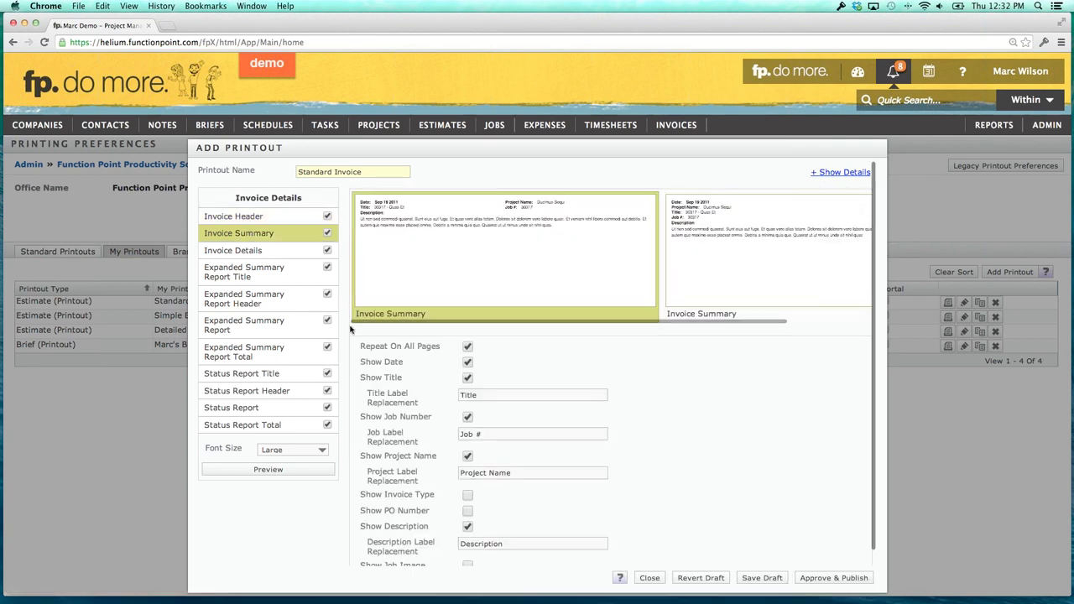
pyautogui.scroll(-1, 387, 378)
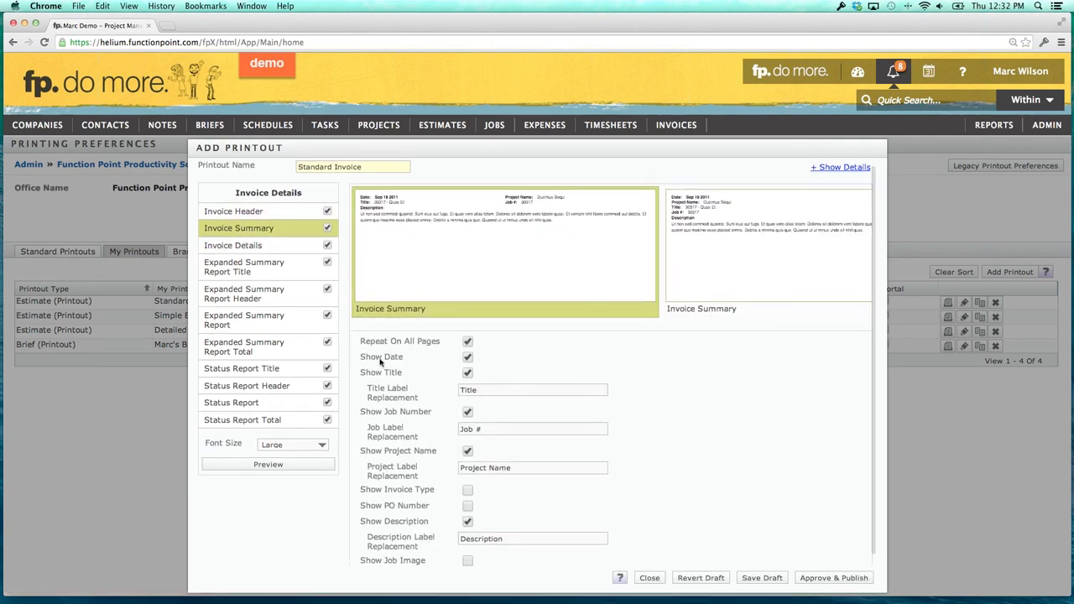
pyautogui.doubleClick(468, 390)
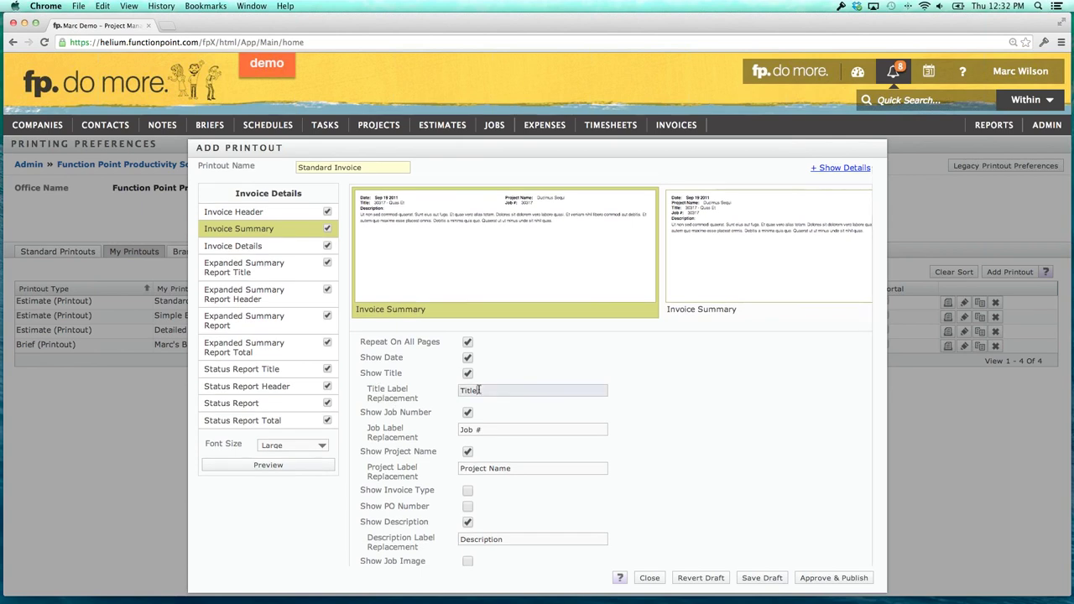
pyautogui.click(440, 400)
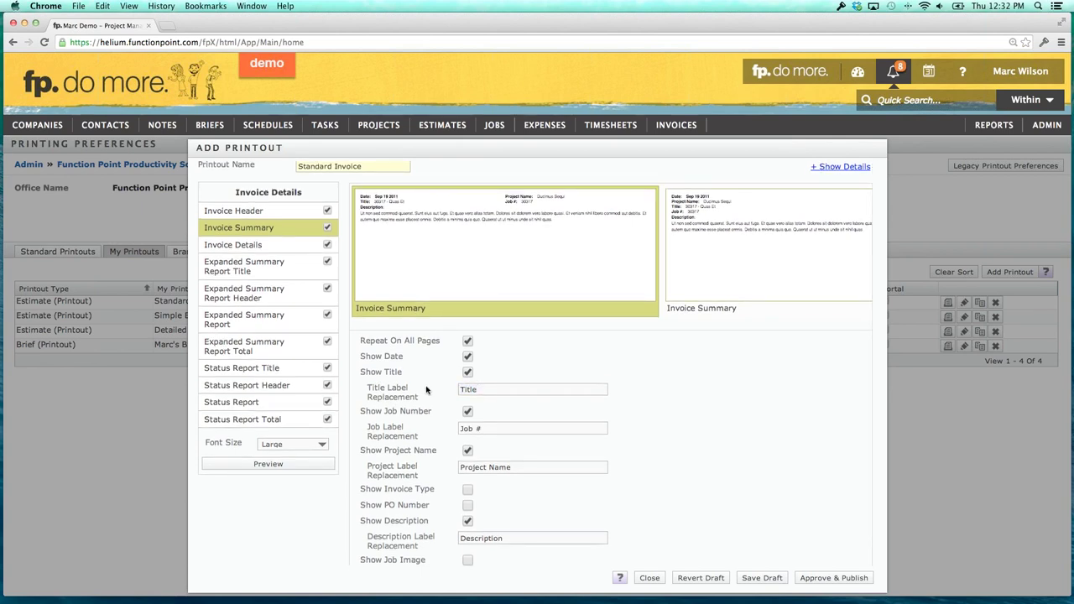
pyautogui.scroll(-2, 424, 403)
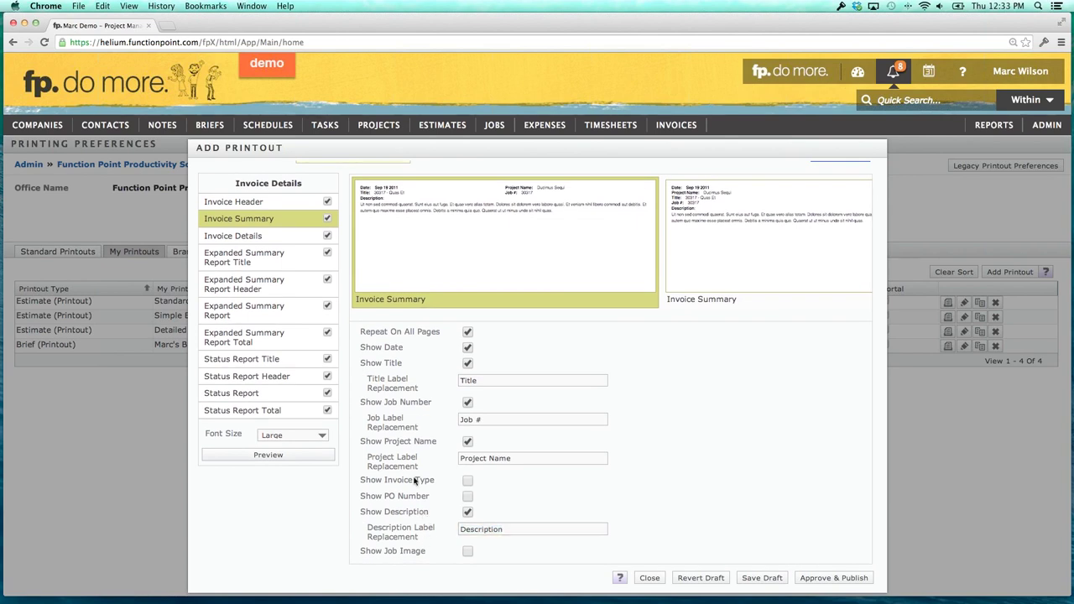
pyautogui.scroll(2, 414, 480)
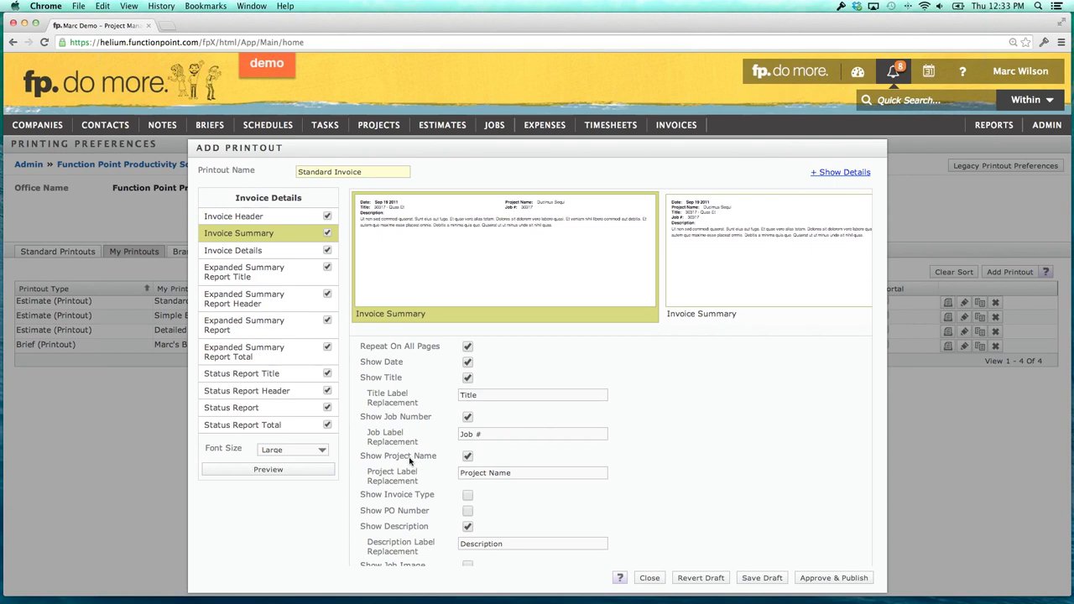
# Turn off the service and expense descriptions in the Invoice Details section, and check its remaining tax and purchase order options.
pyautogui.click(235, 250)
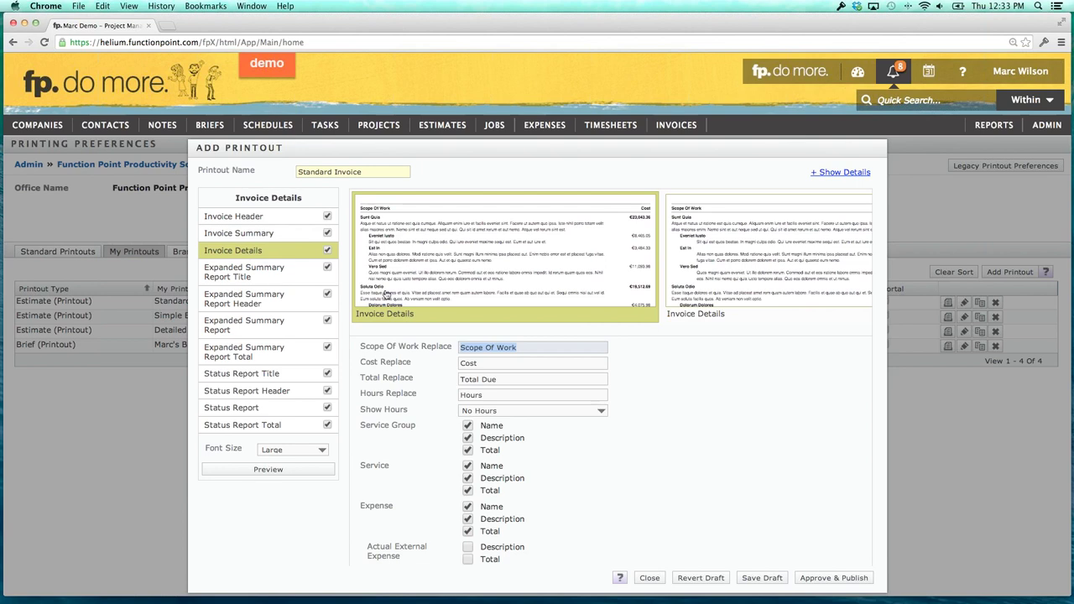
pyautogui.moveTo(367, 411); pyautogui.dragTo(389, 415)
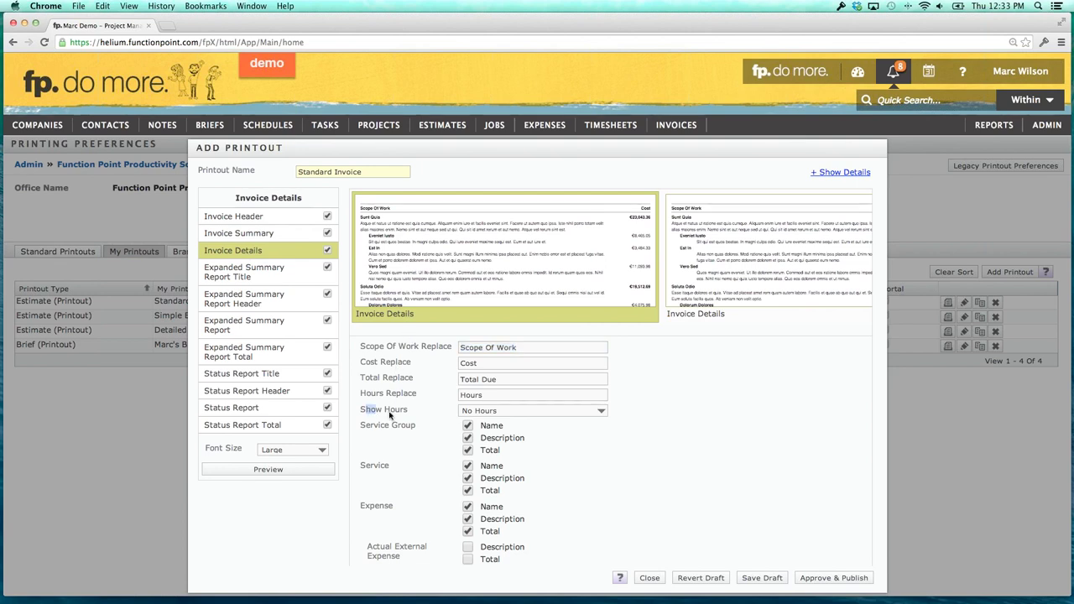
pyautogui.click(389, 415)
pyautogui.scroll(-1, 481, 415)
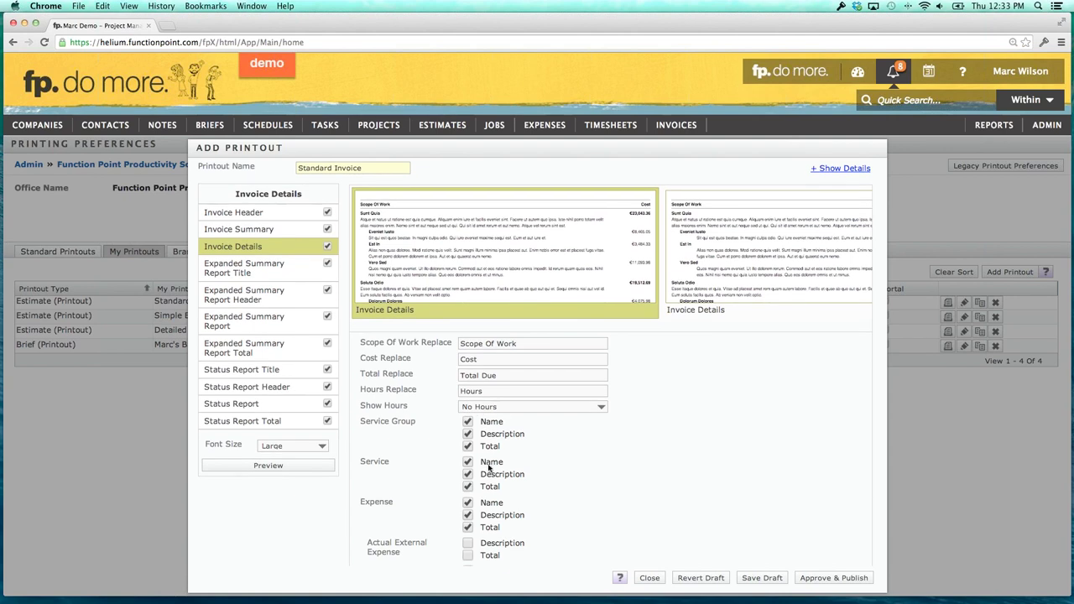
pyautogui.click(467, 434)
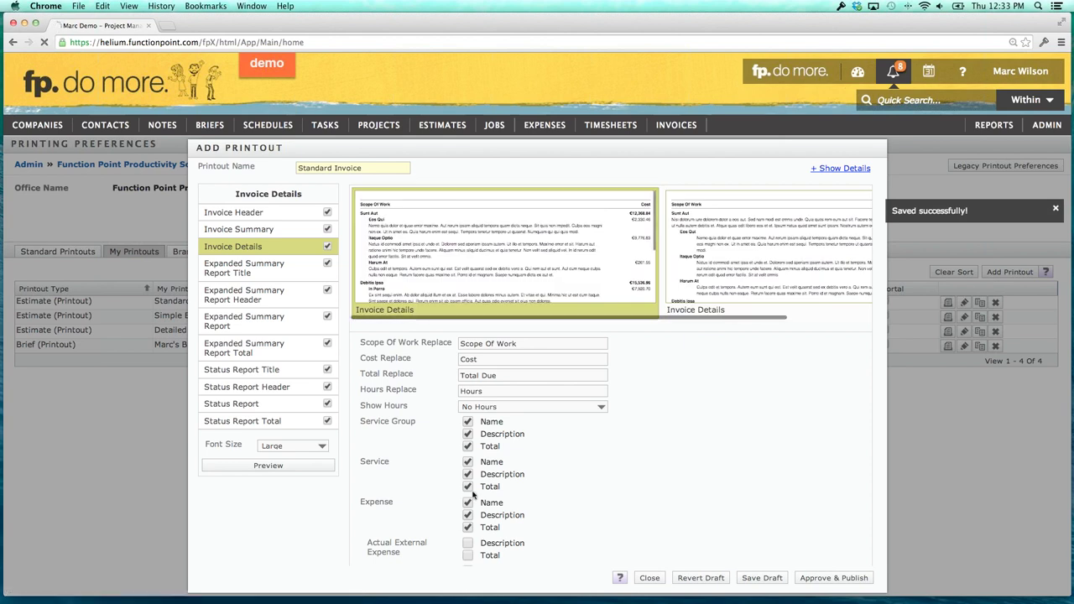
pyautogui.click(467, 474)
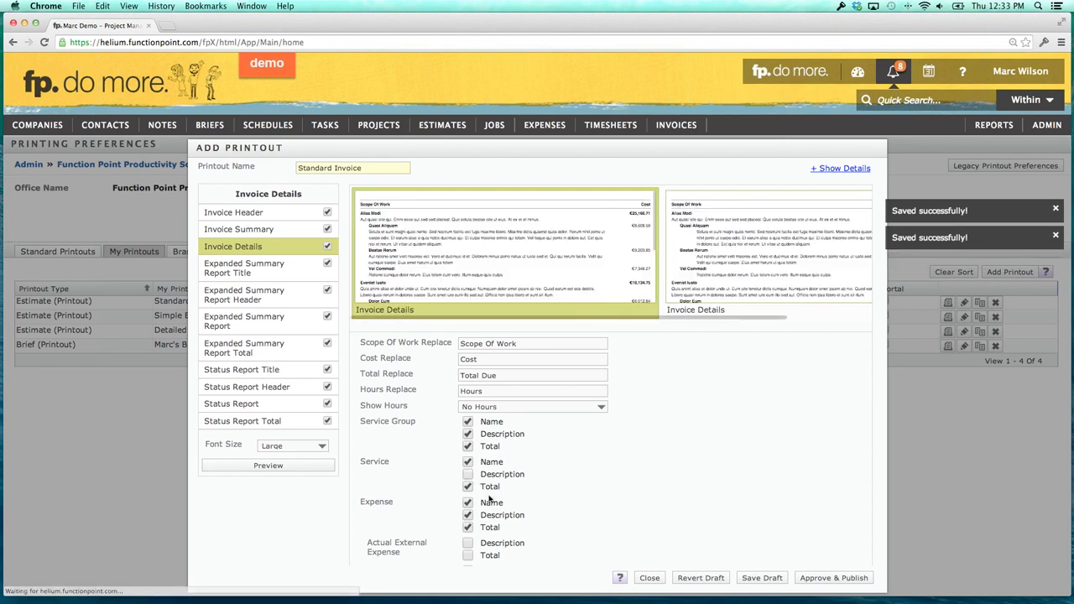
pyautogui.click(467, 515)
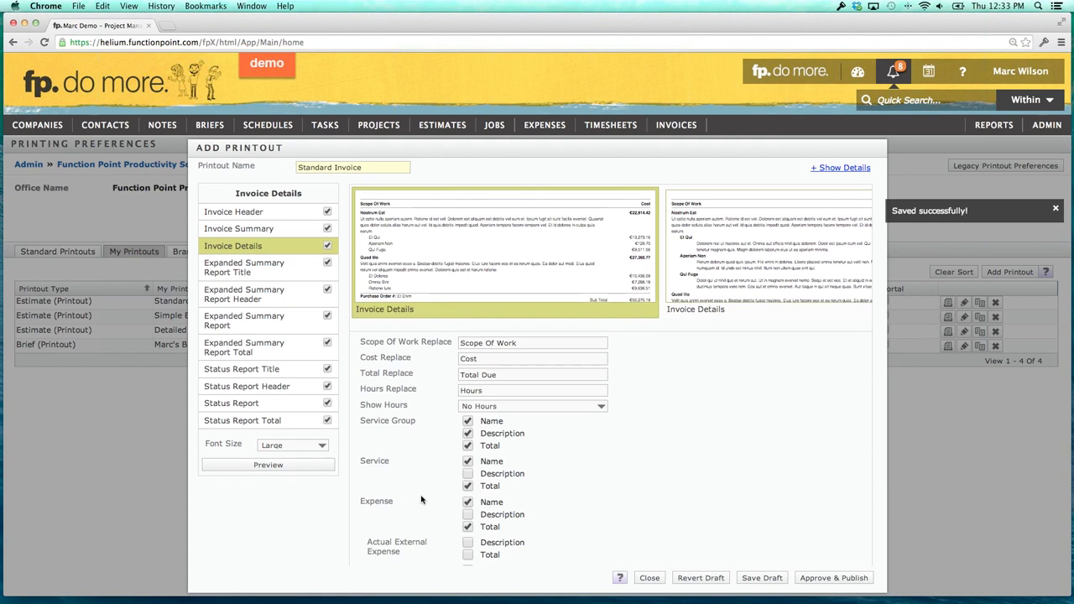
pyautogui.scroll(-1, 421, 500)
pyautogui.scroll(-3, 422, 501)
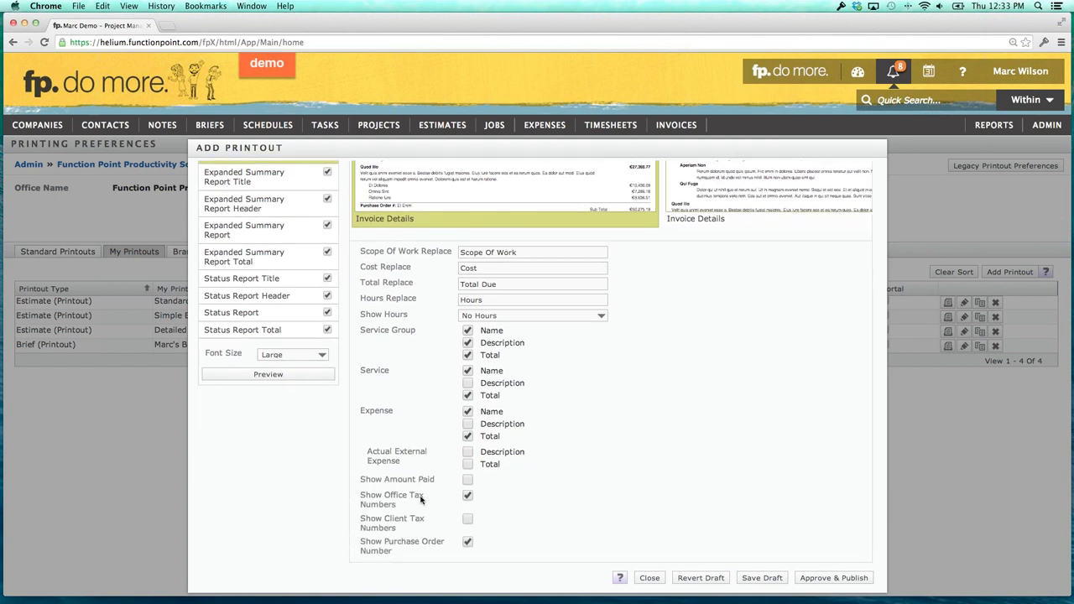
pyautogui.scroll(4, 420, 434)
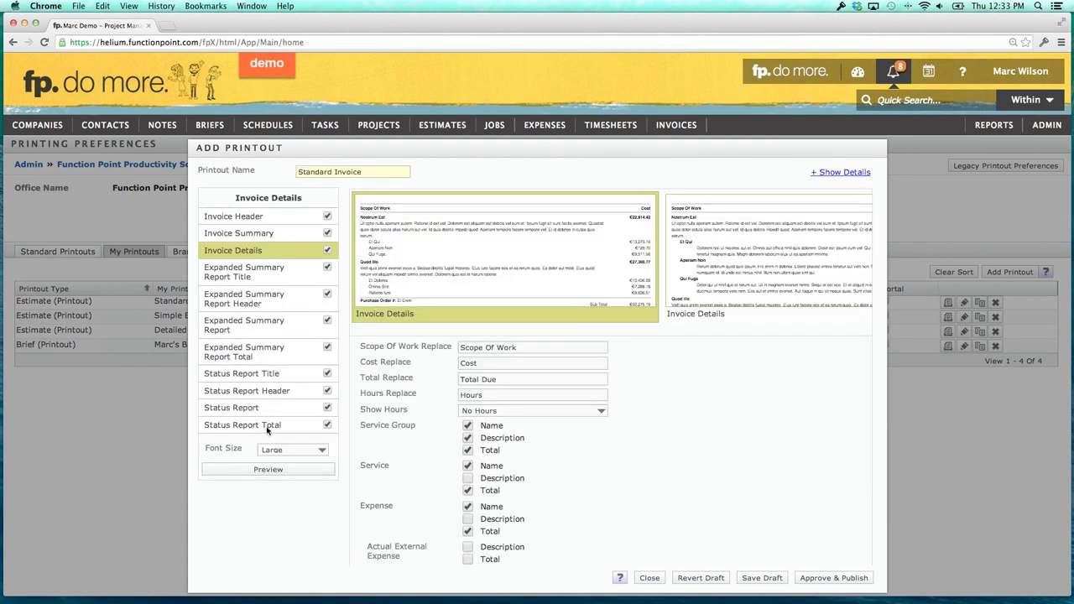
# Look through the Expanded Summary Report sections and exclude its title, header, report and total from the printout.
pyautogui.click(269, 273)
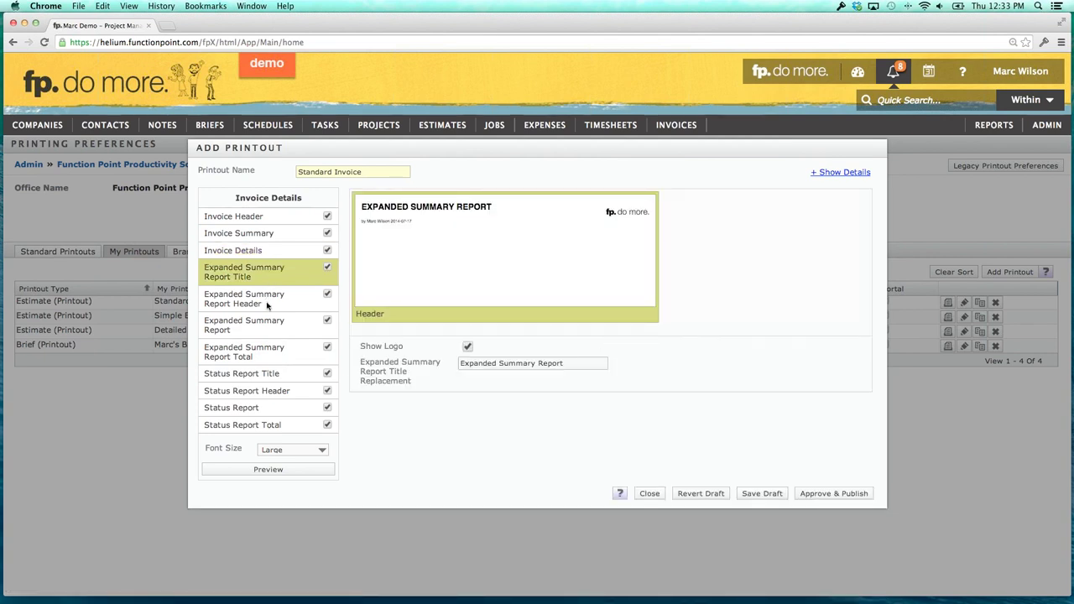
pyautogui.click(269, 302)
pyautogui.click(267, 325)
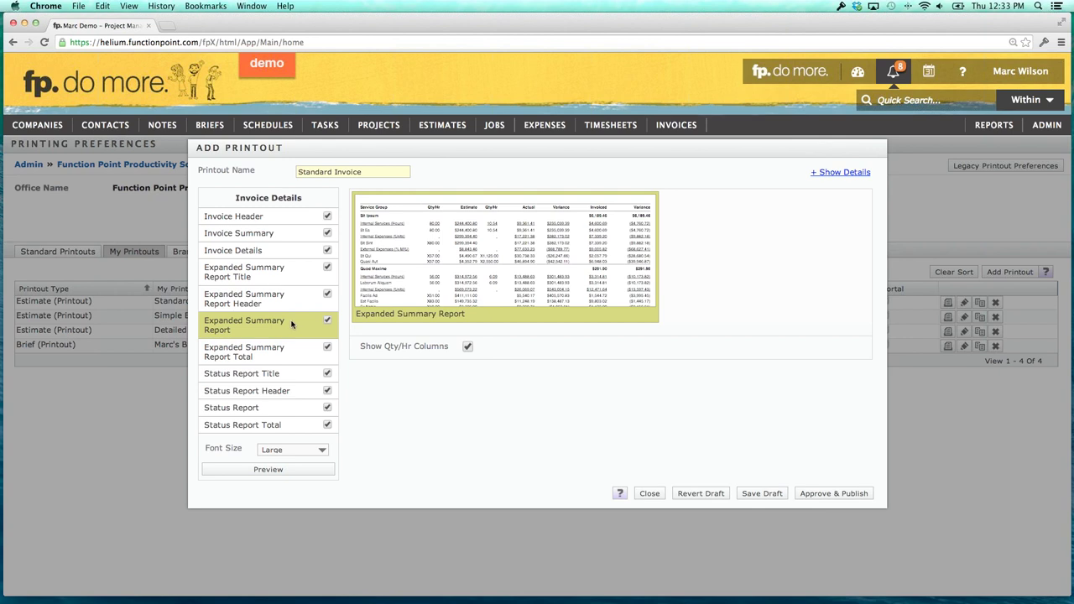
pyautogui.click(328, 268)
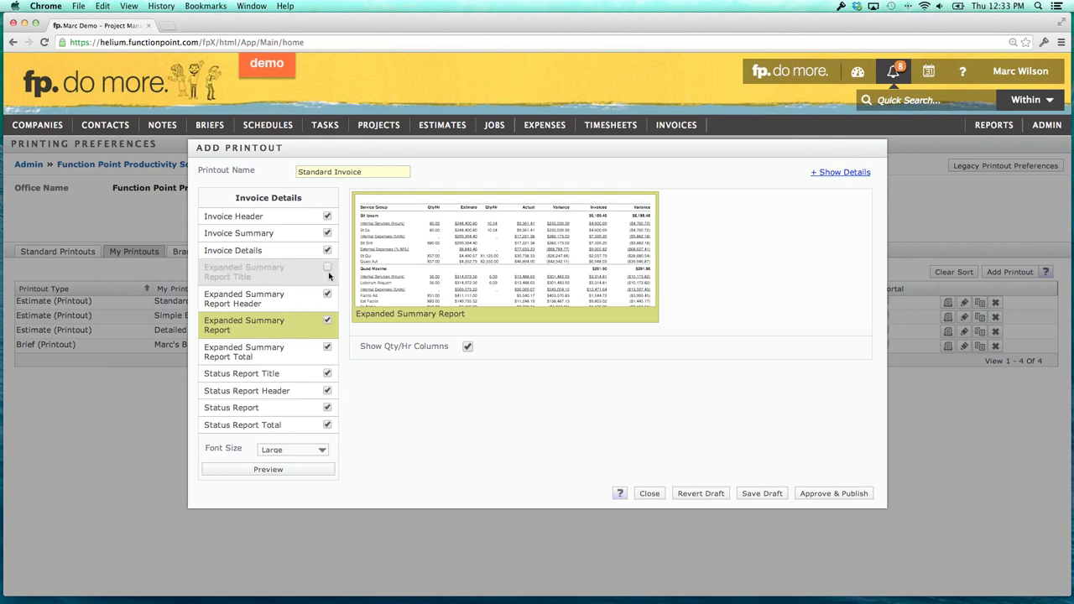
pyautogui.click(327, 294)
pyautogui.click(328, 320)
pyautogui.click(327, 349)
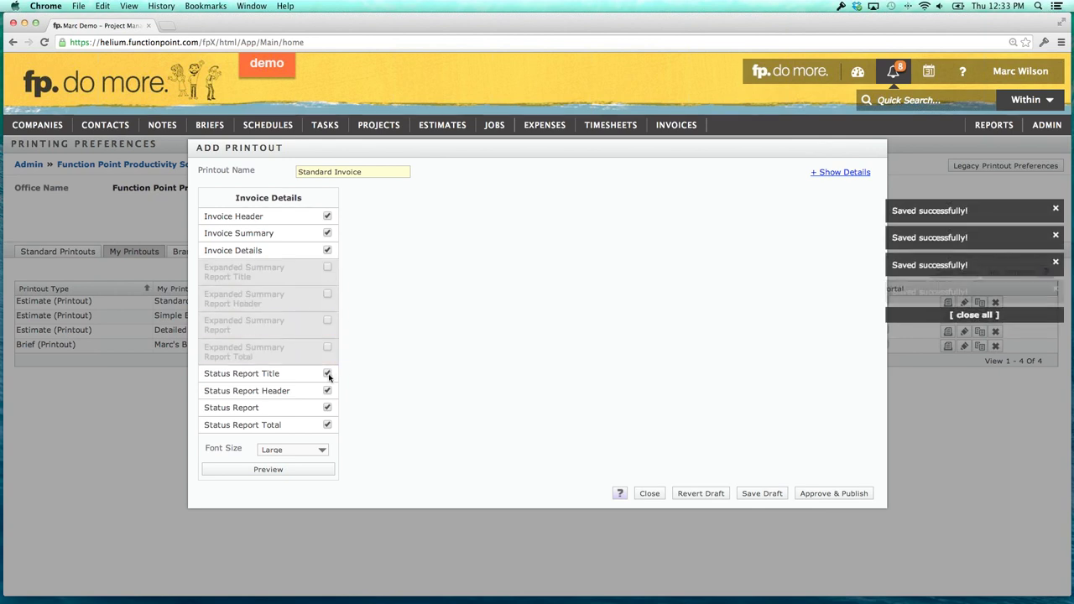
# Exclude the Status Report title, header, report and total, and approve and publish the Standard Invoice printout.
pyautogui.click(327, 374)
pyautogui.click(327, 391)
pyautogui.click(326, 408)
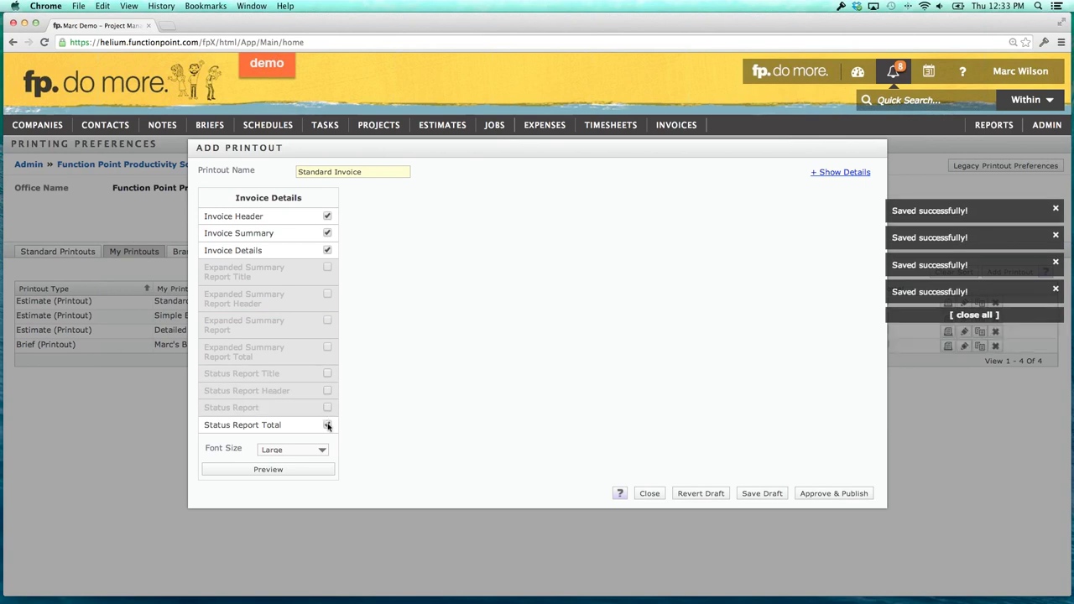
pyautogui.click(327, 425)
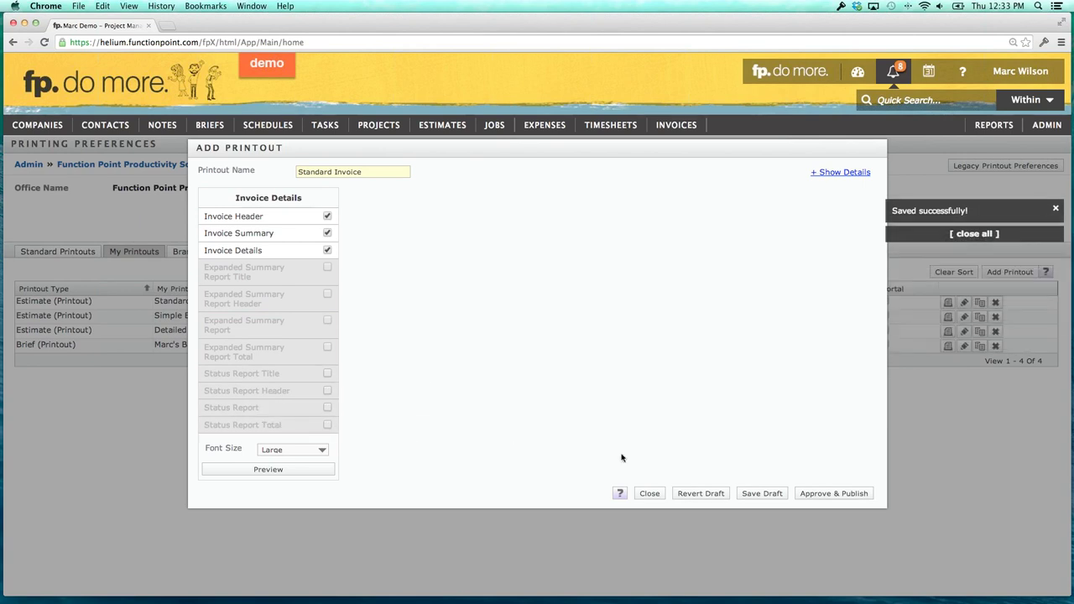
pyautogui.click(834, 494)
pyautogui.click(710, 385)
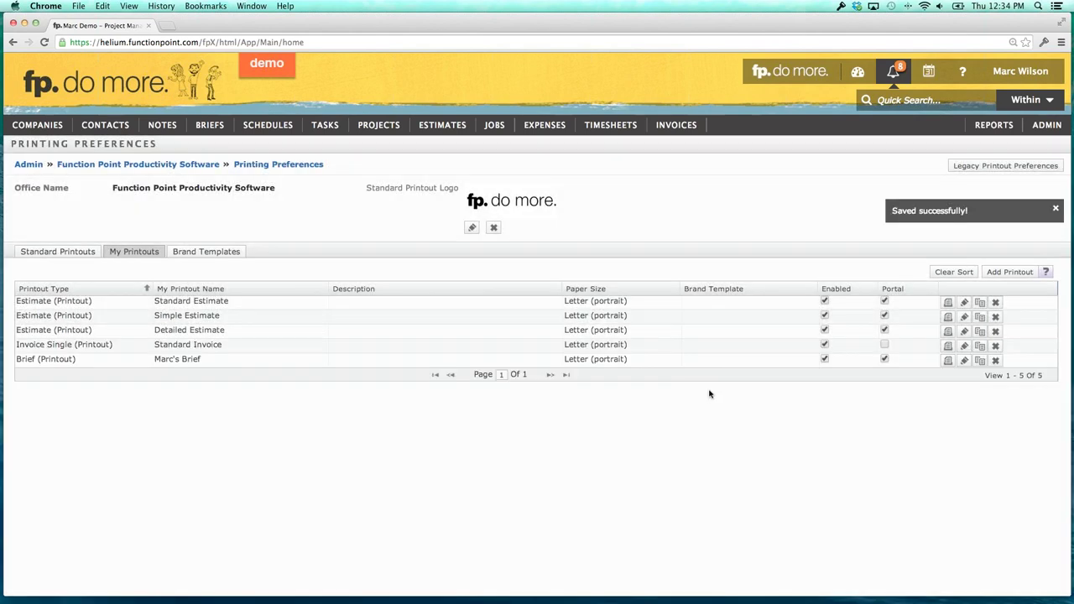
# Open the Northshore Auto Group Dealership Signage invoice and display its printout at a readable size.
pyautogui.moveTo(676, 125)
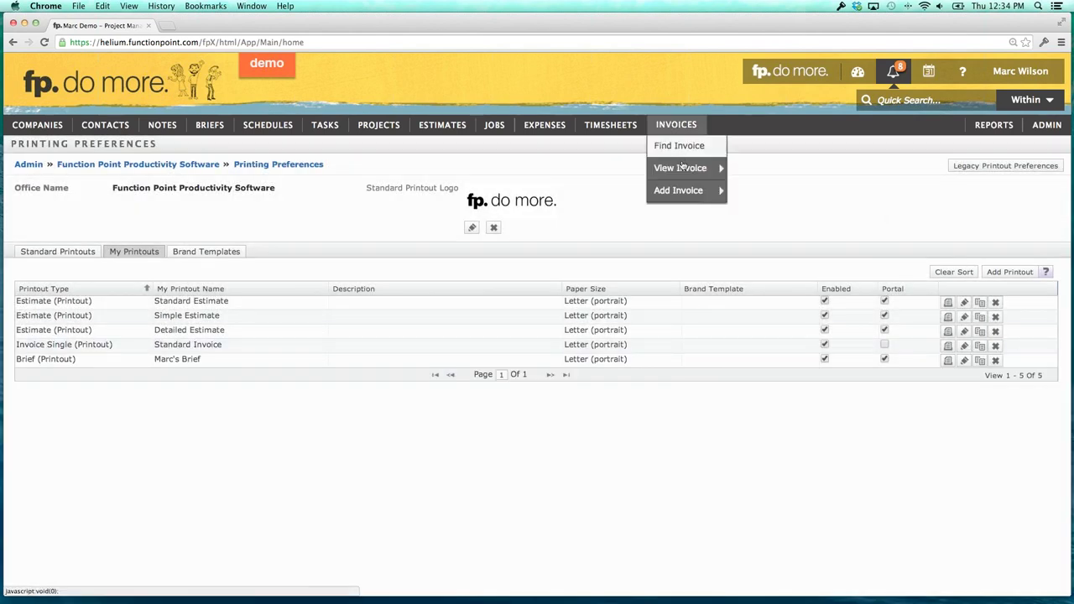
pyautogui.moveTo(682, 167)
pyautogui.click(782, 172)
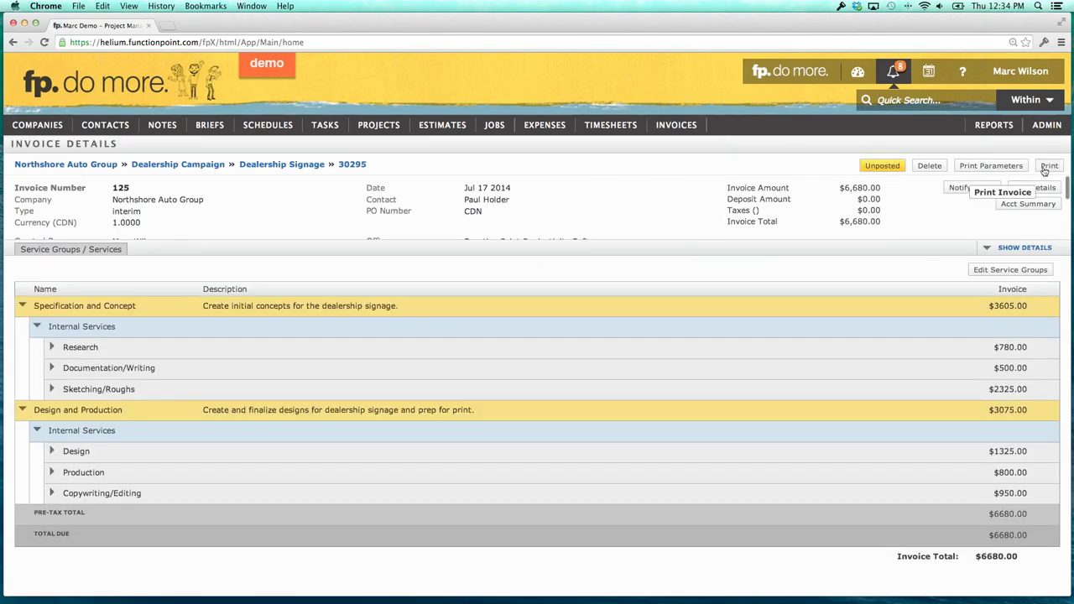
pyautogui.click(1044, 171)
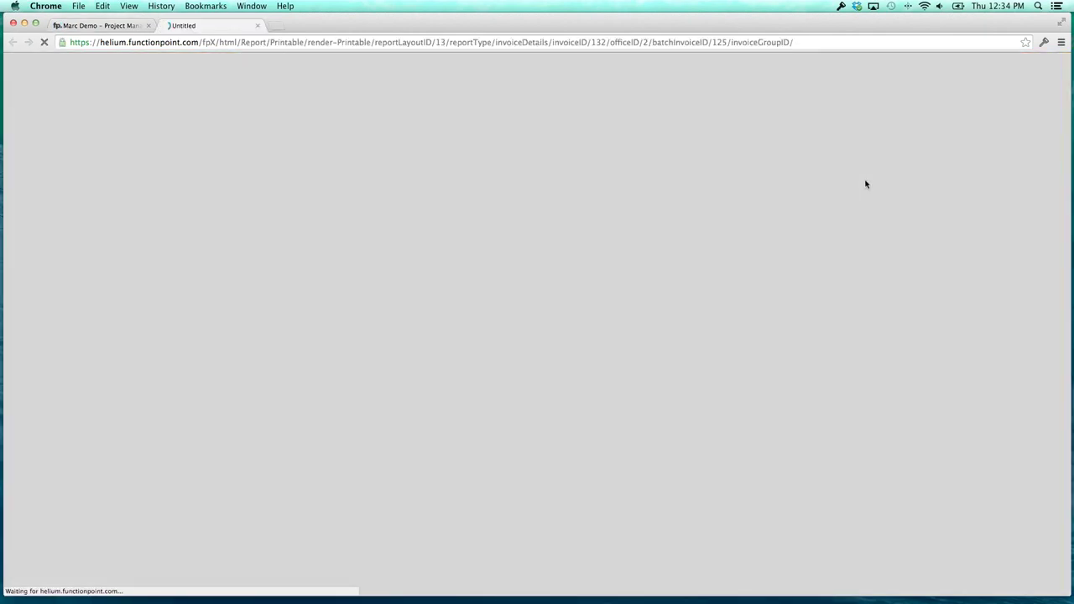
pyautogui.click(984, 570)
pyautogui.click(985, 570)
pyautogui.click(984, 570)
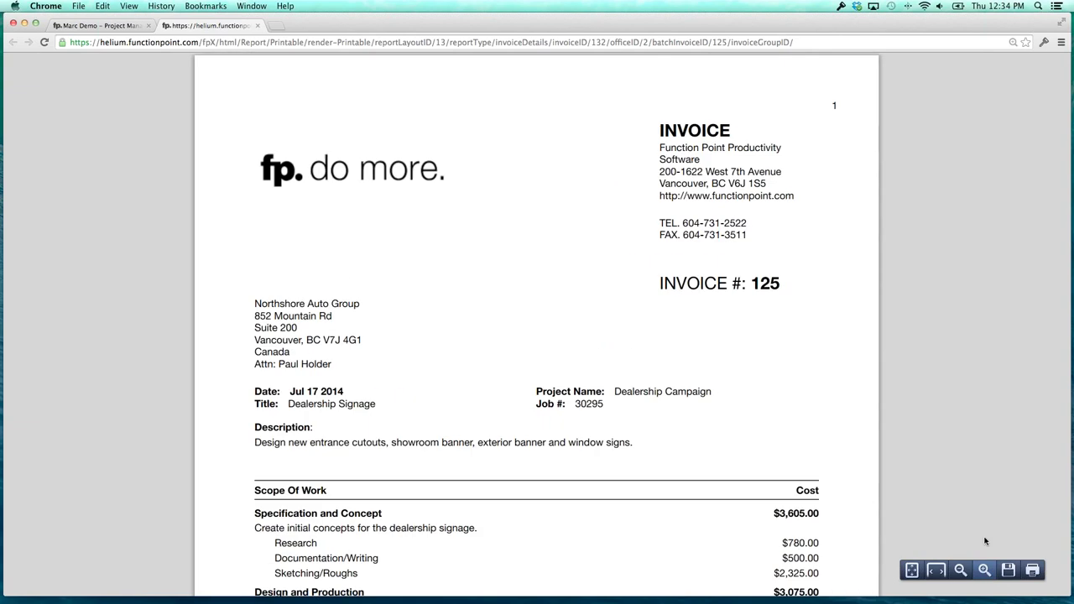
# Review the invoice printout's header details, service groups, individual services and costs, and close it.
pyautogui.scroll(-4, 976, 397)
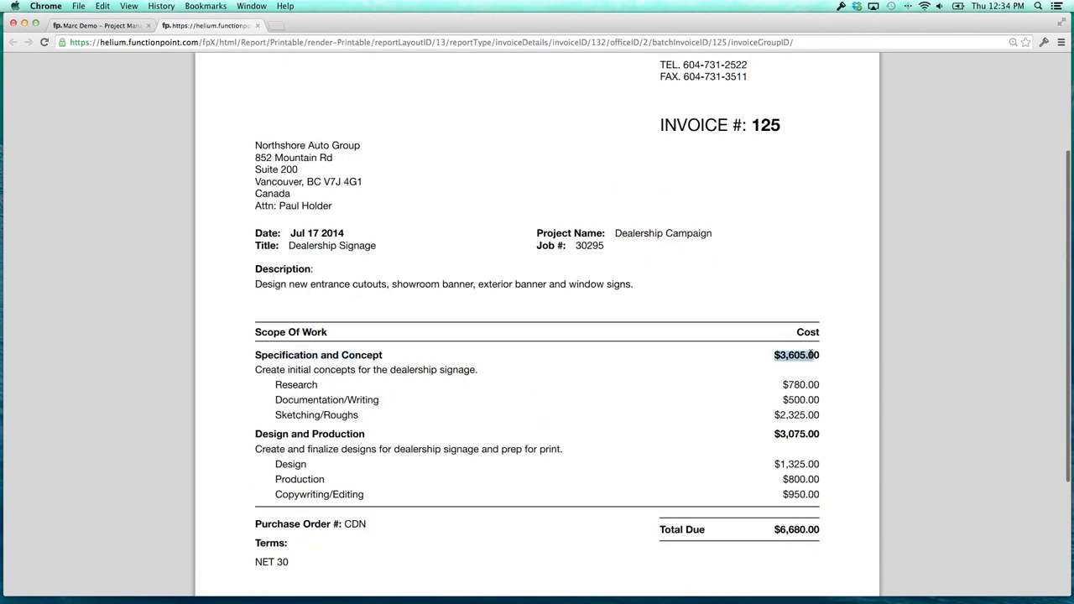
pyautogui.moveTo(275, 385); pyautogui.dragTo(313, 385)
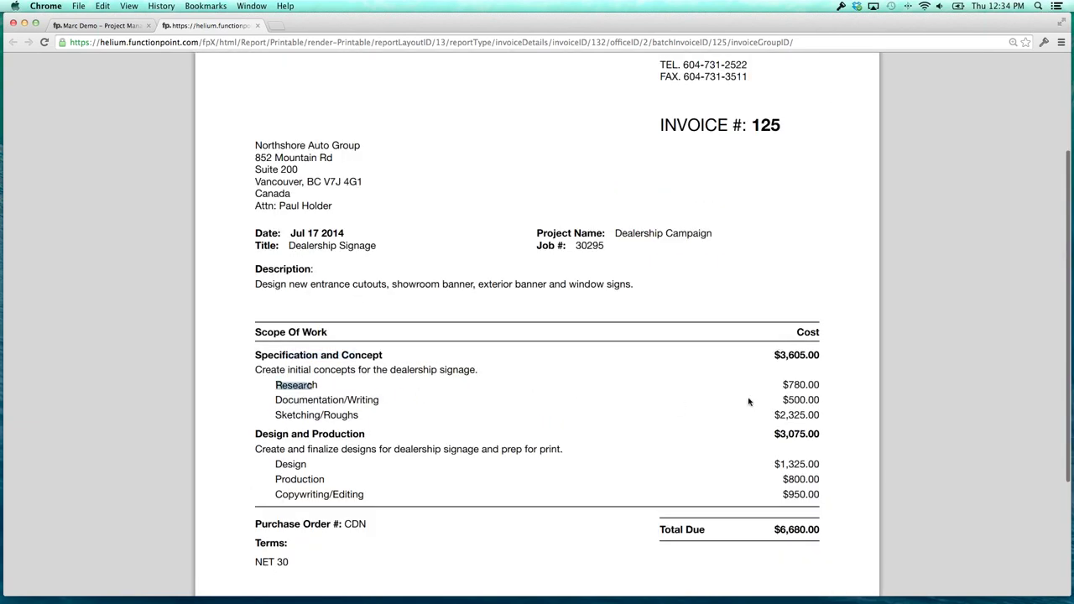
pyautogui.moveTo(800, 386); pyautogui.dragTo(820, 385)
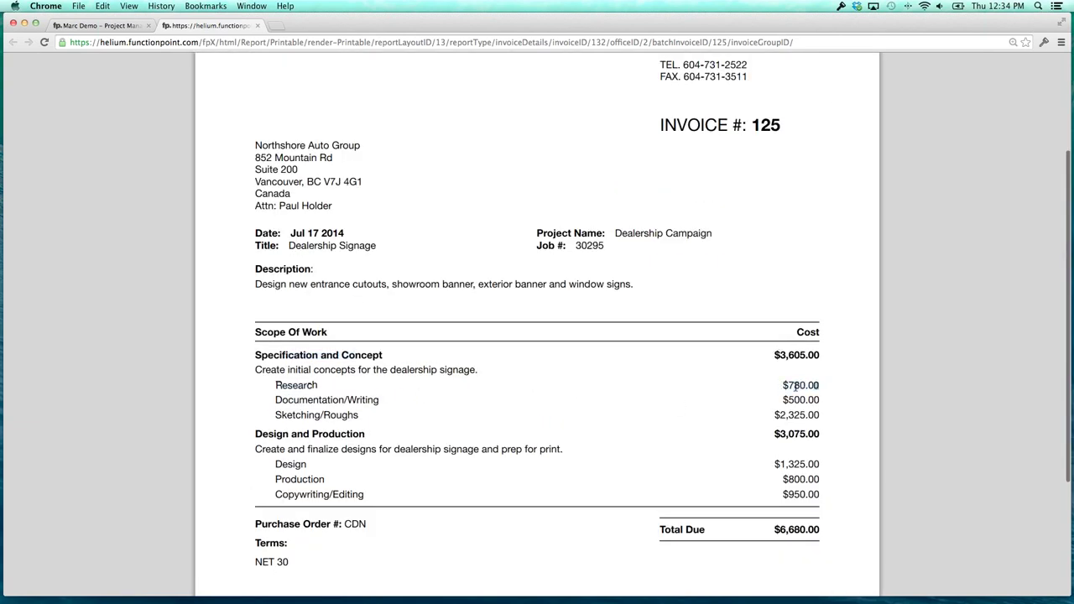
pyautogui.click(304, 422)
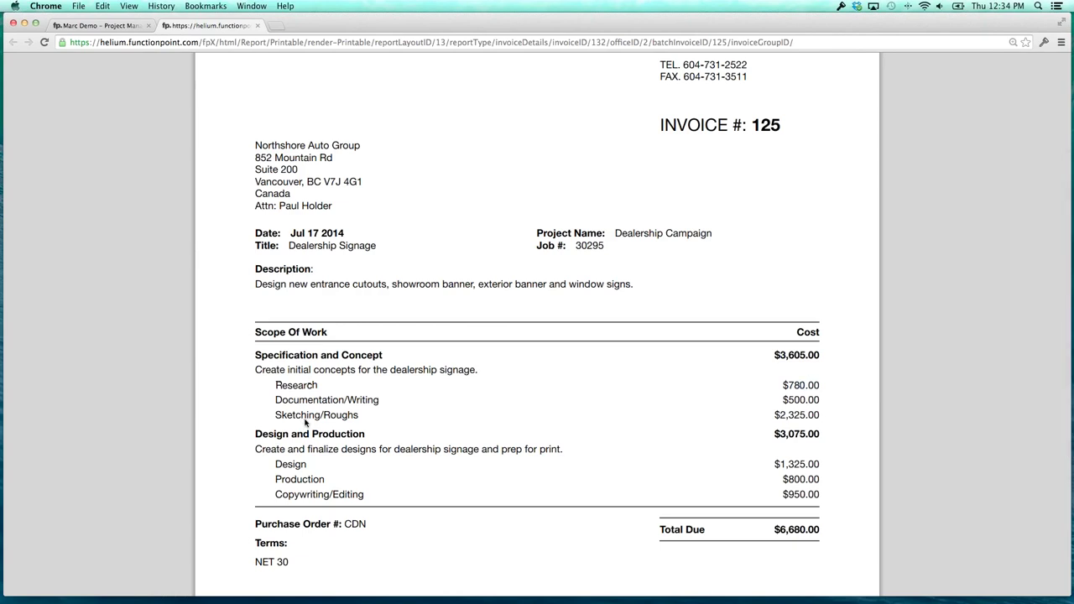
pyautogui.scroll(2, 306, 422)
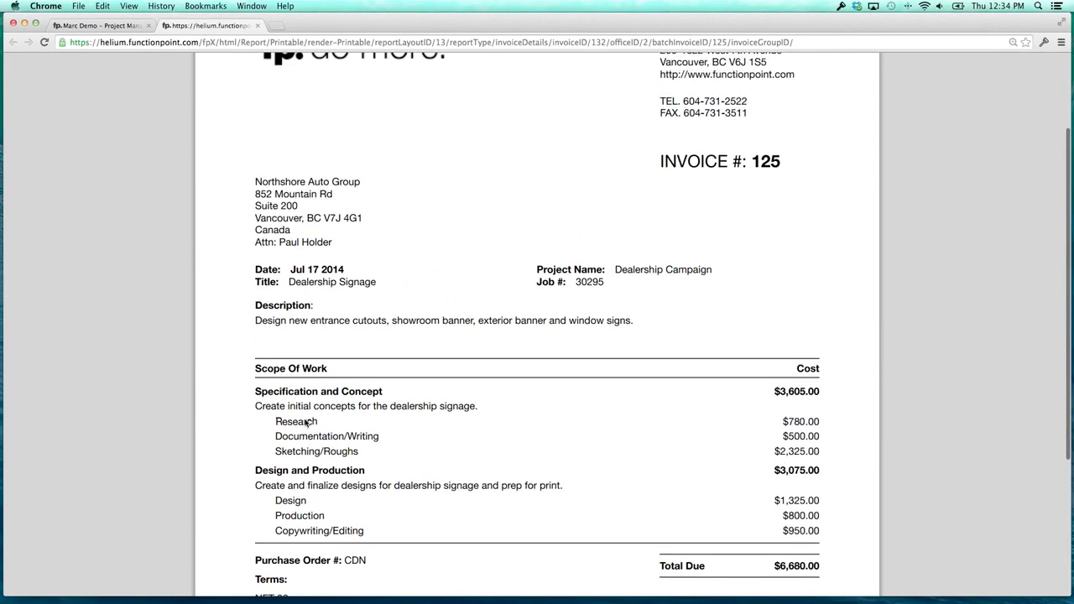
pyautogui.scroll(1, 305, 422)
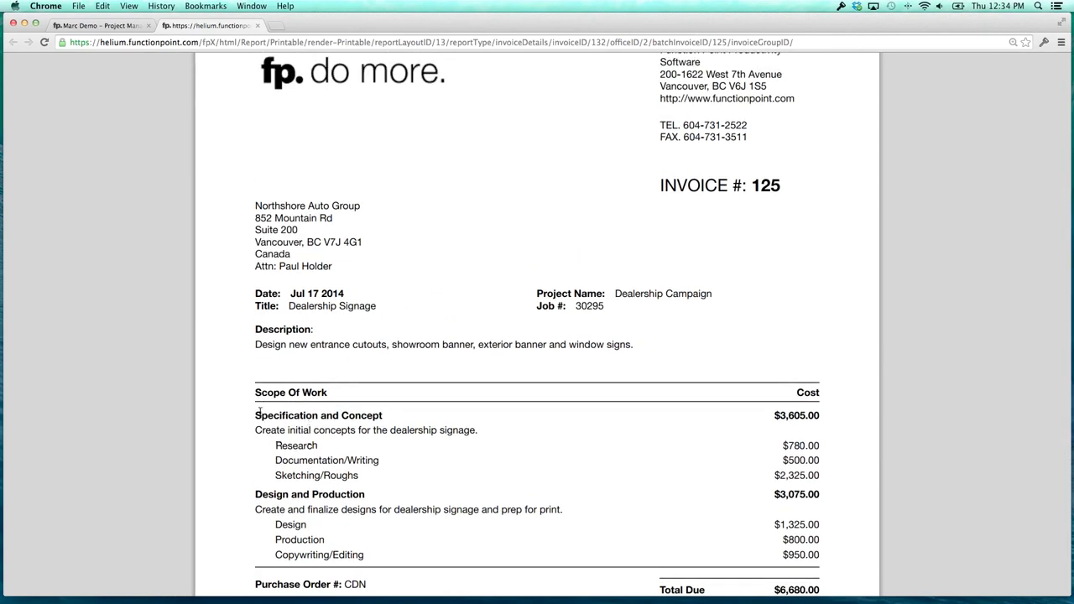
pyautogui.moveTo(260, 411); pyautogui.dragTo(338, 416)
pyautogui.click(336, 427)
pyautogui.click(257, 27)
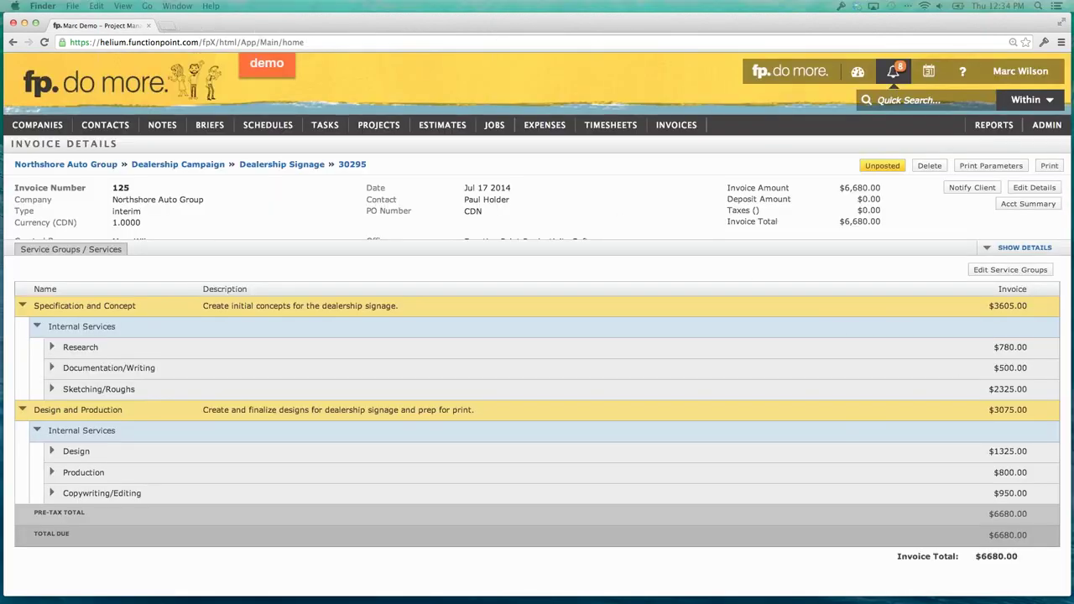
# Switch to Preview, examine the one-page letterhead in MarcLetter.pdf, and close the document.
pyautogui.press('super+Tab')
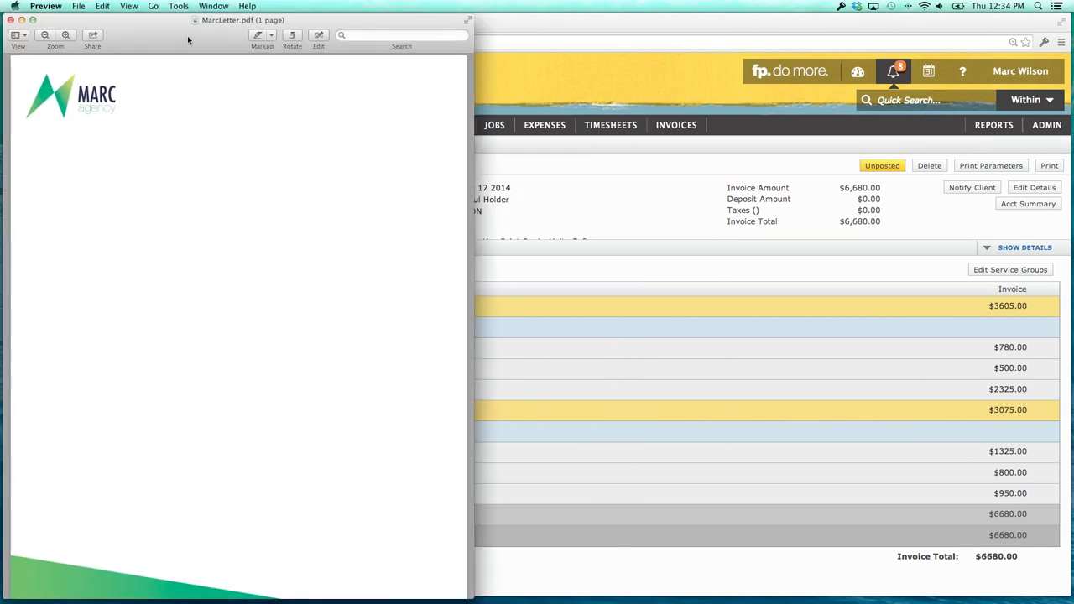
pyautogui.moveTo(190, 43); pyautogui.dragTo(347, 44)
pyautogui.scroll(-2, 508, 197)
pyautogui.scroll(2, 513, 210)
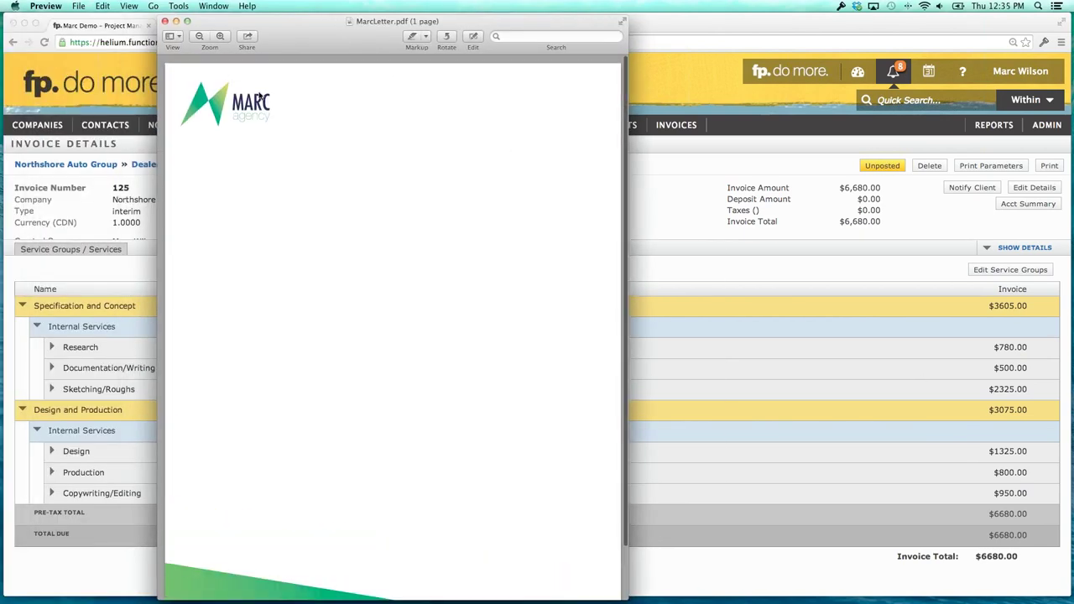
pyautogui.click(165, 21)
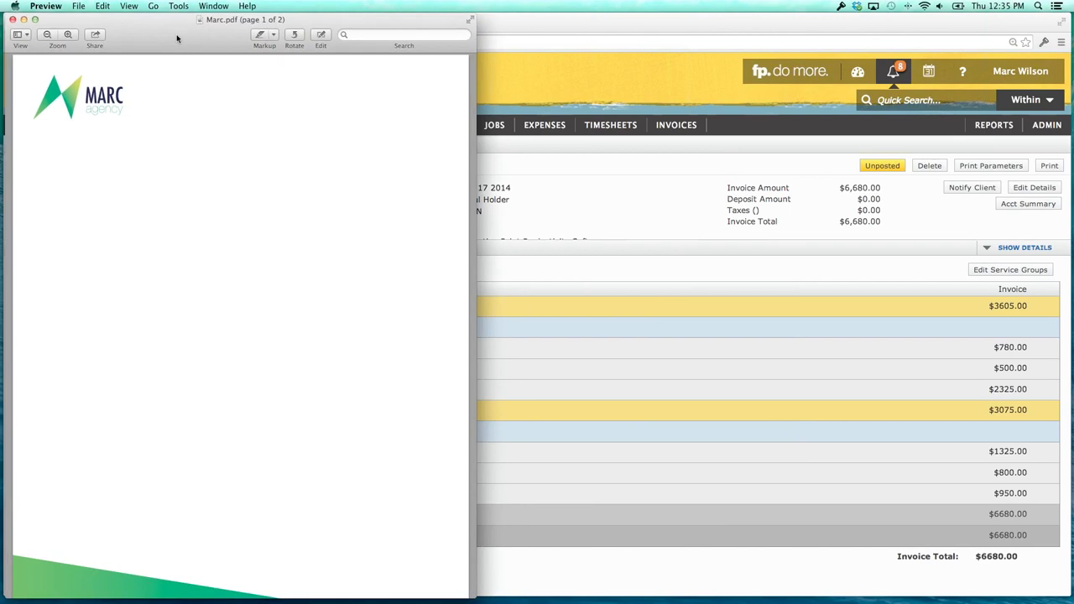
# Examine the letterhead page and the Terms & Conditions page of Marc.pdf, and close the document.
pyautogui.moveTo(187, 34); pyautogui.dragTo(450, 28)
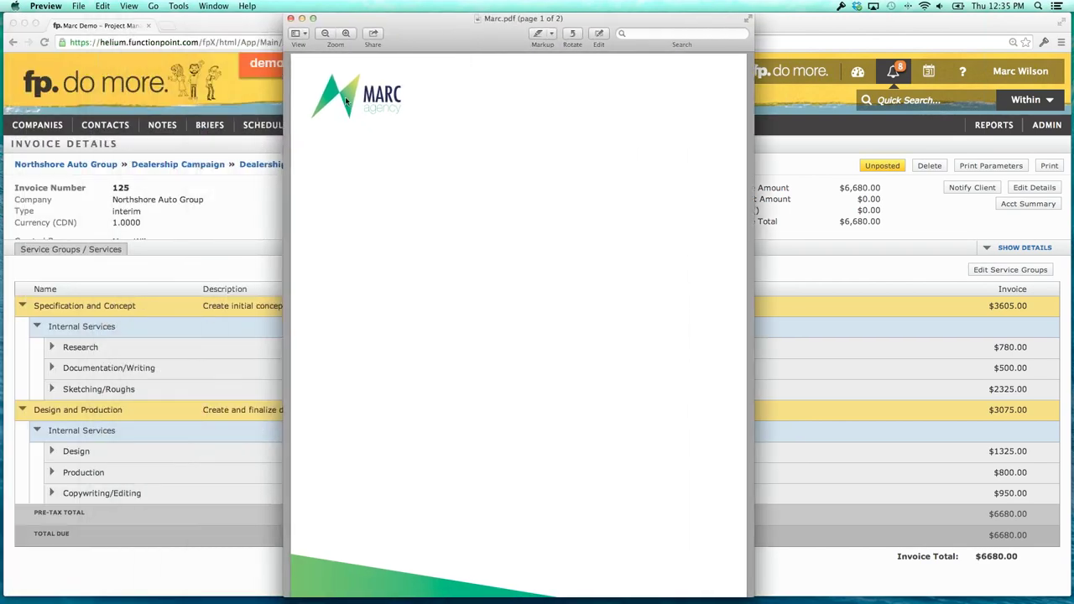
pyautogui.scroll(-3, 366, 125)
pyautogui.scroll(-10, 412, 256)
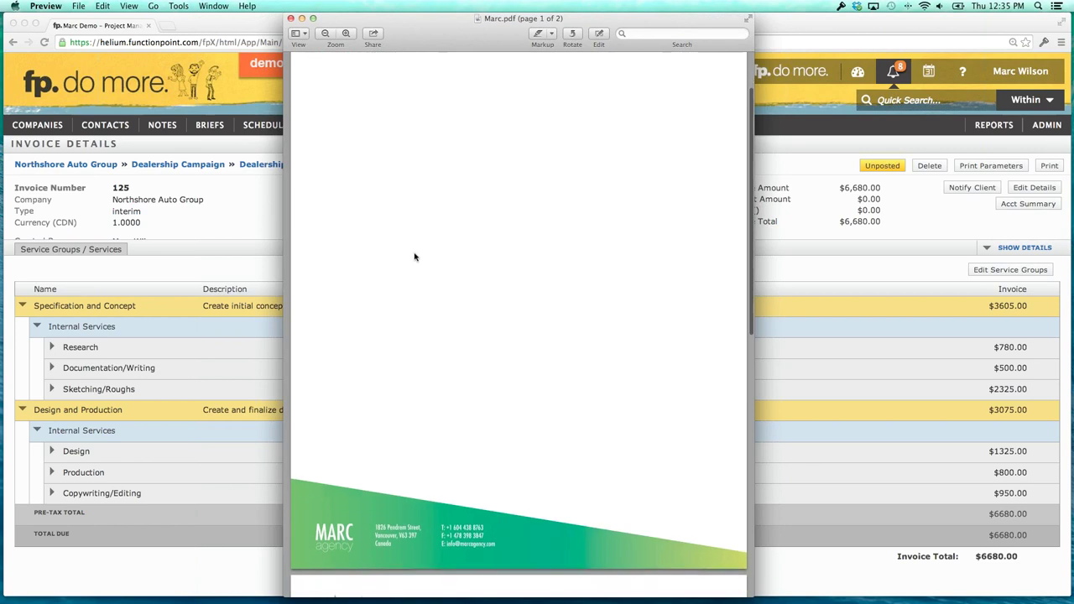
pyautogui.scroll(-10, 417, 259)
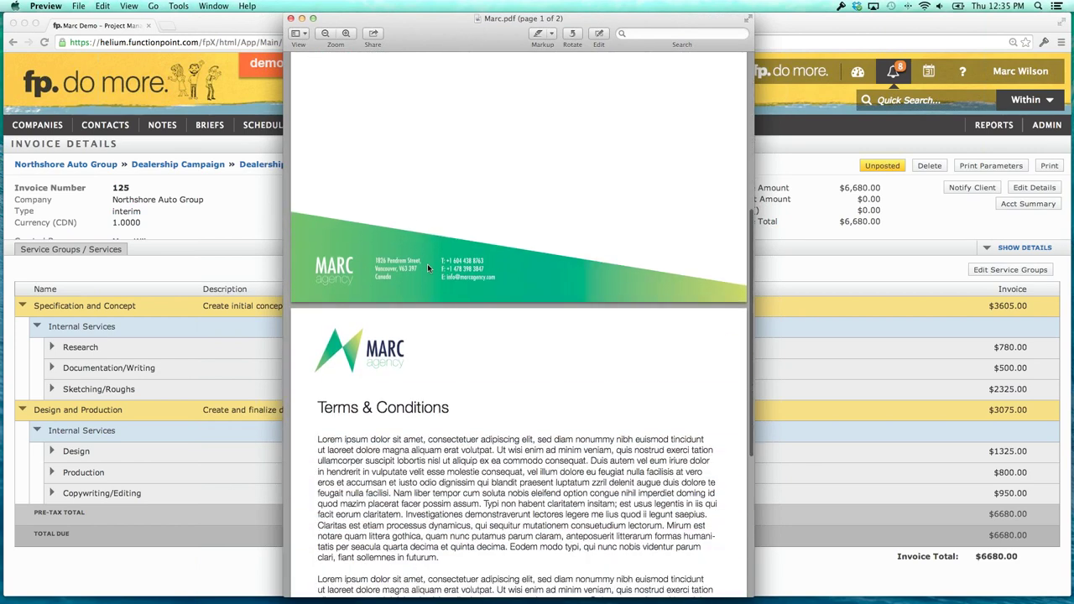
pyautogui.scroll(-4, 430, 291)
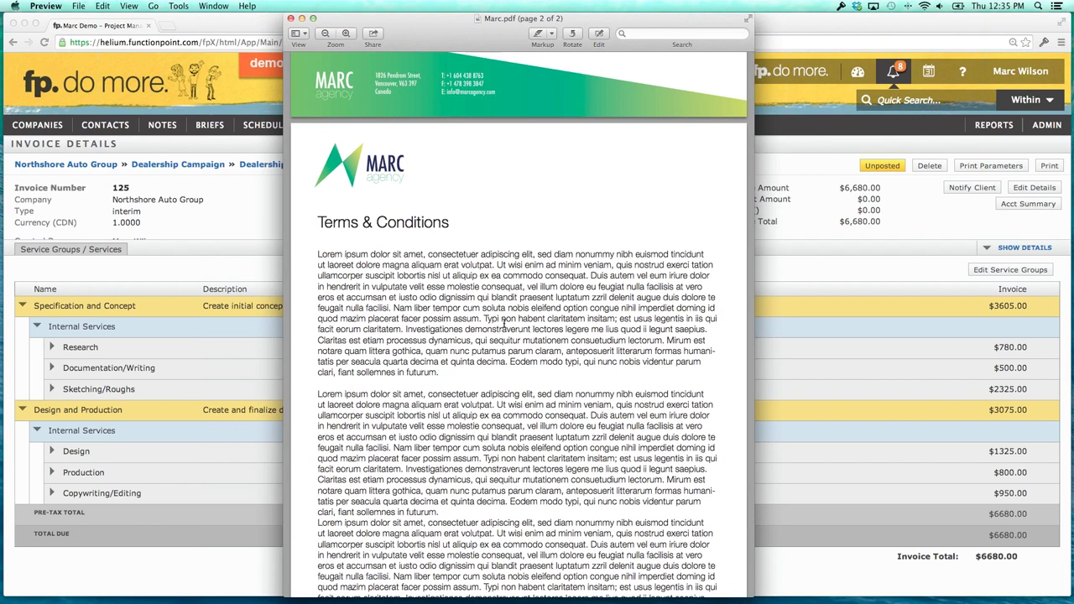
pyautogui.scroll(-2, 504, 322)
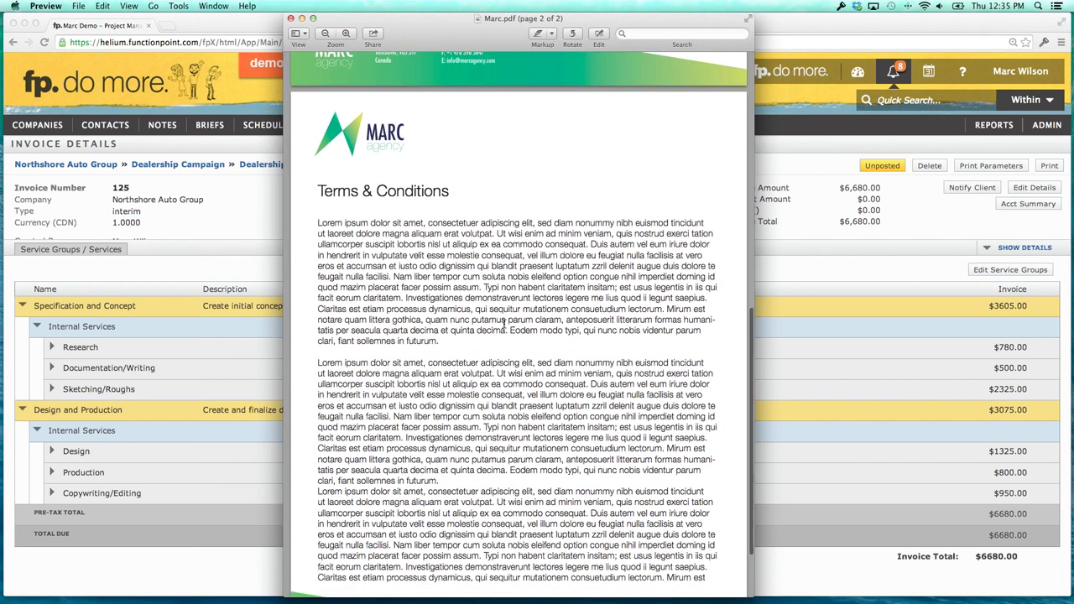
pyautogui.scroll(-5, 505, 328)
pyautogui.press('Home')
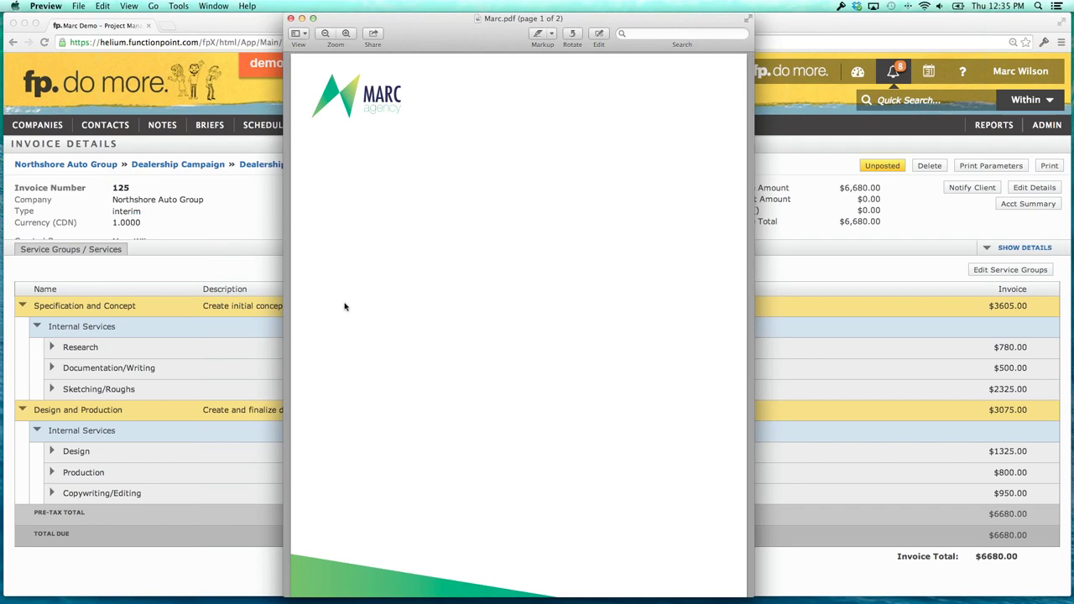
pyautogui.scroll(-10, 573, 445)
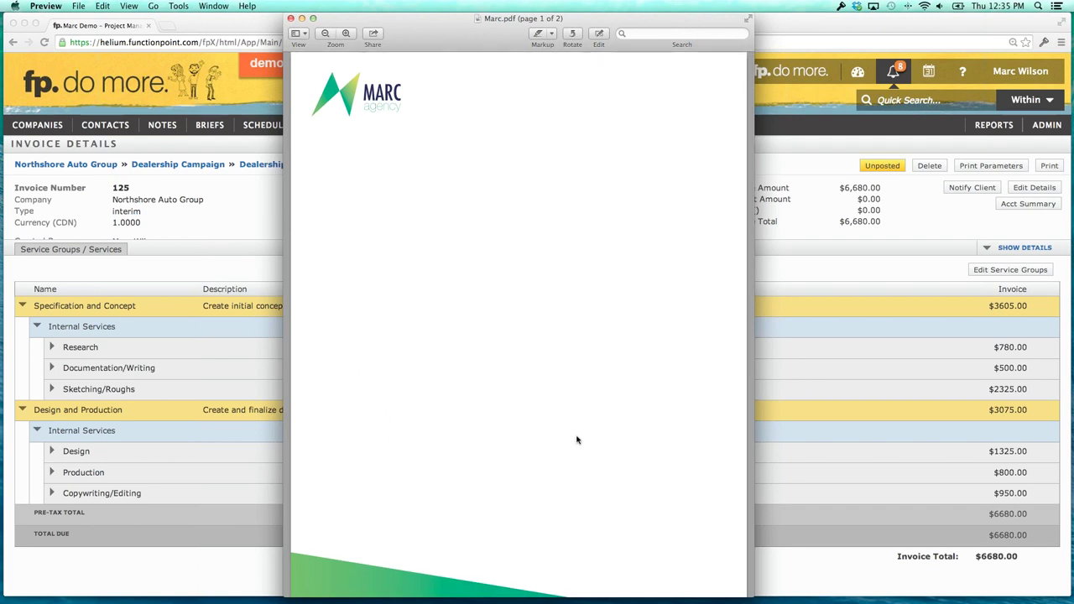
pyautogui.scroll(-4, 575, 437)
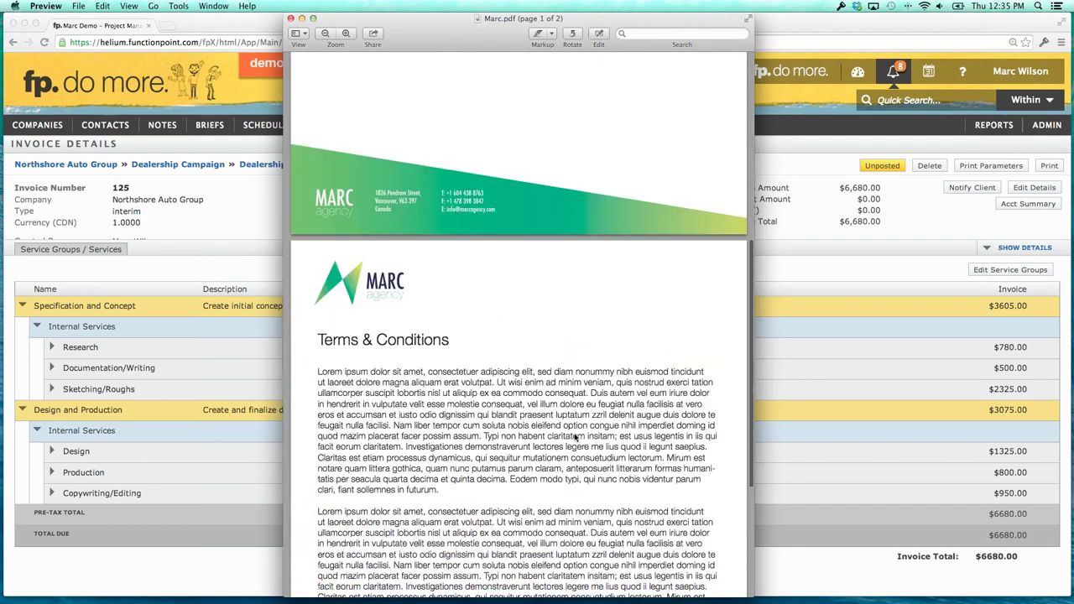
pyautogui.scroll(-6, 575, 437)
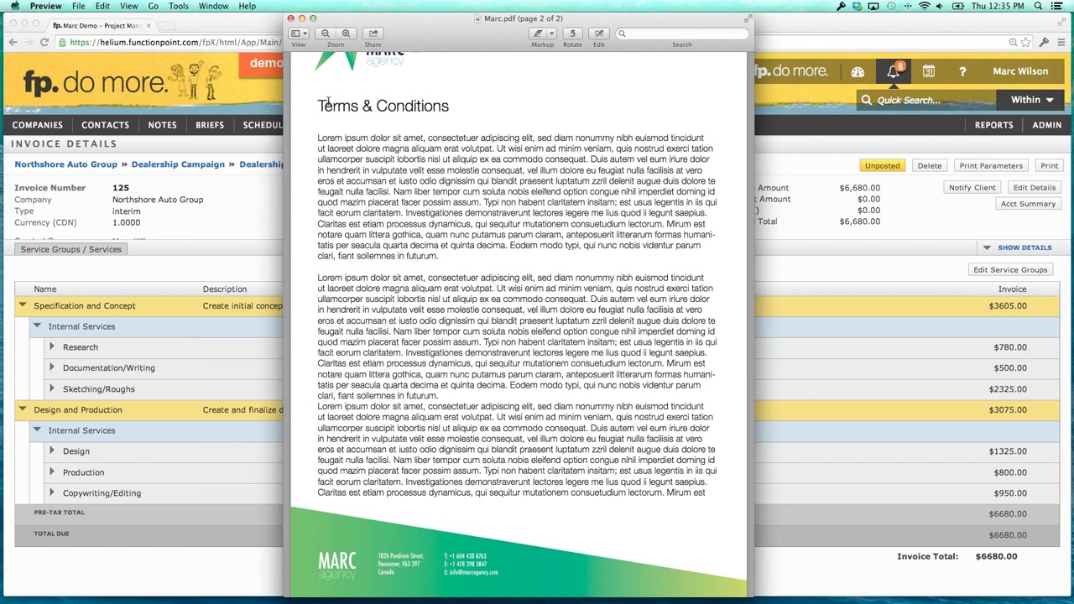
pyautogui.scroll(15, 369, 139)
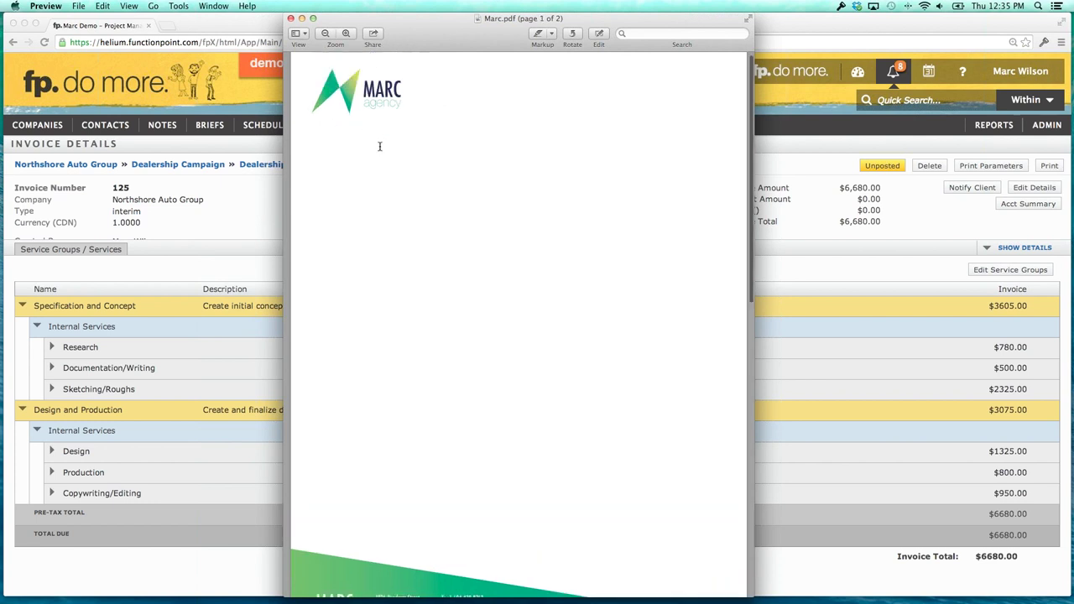
pyautogui.click(291, 19)
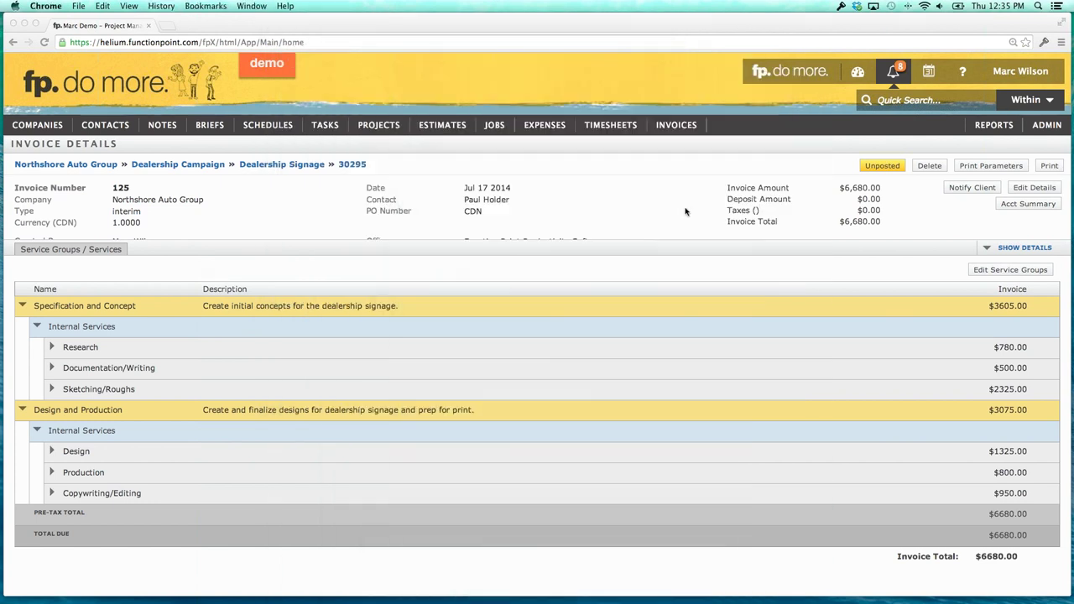
# Go to the brand templates in Printing Preferences and start a new template named Contract Terms, using inches.
pyautogui.moveTo(1040, 128)
pyautogui.moveTo(1015, 149)
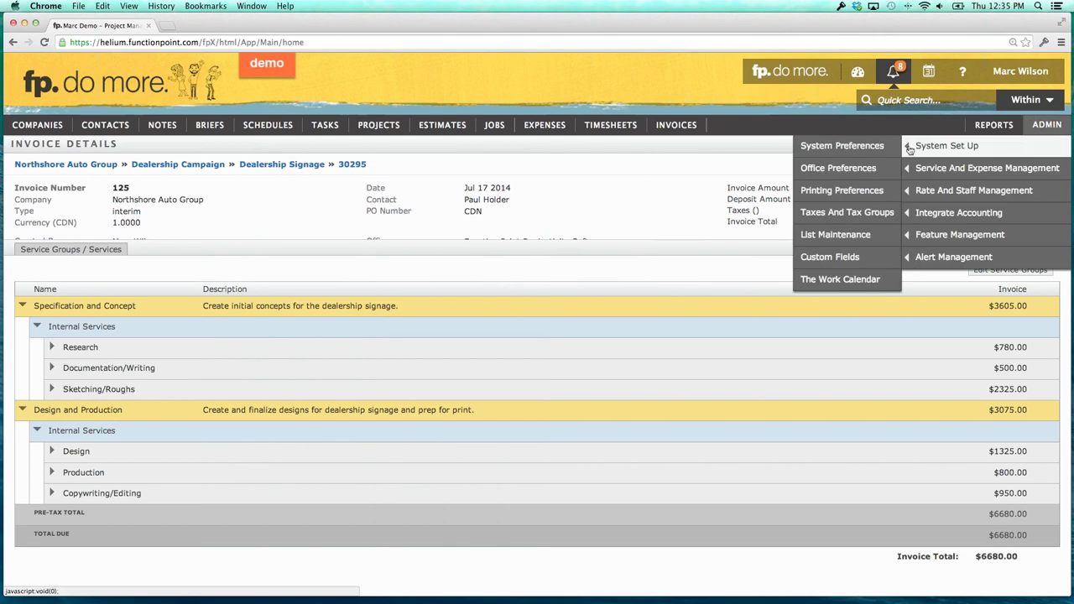
pyautogui.click(840, 191)
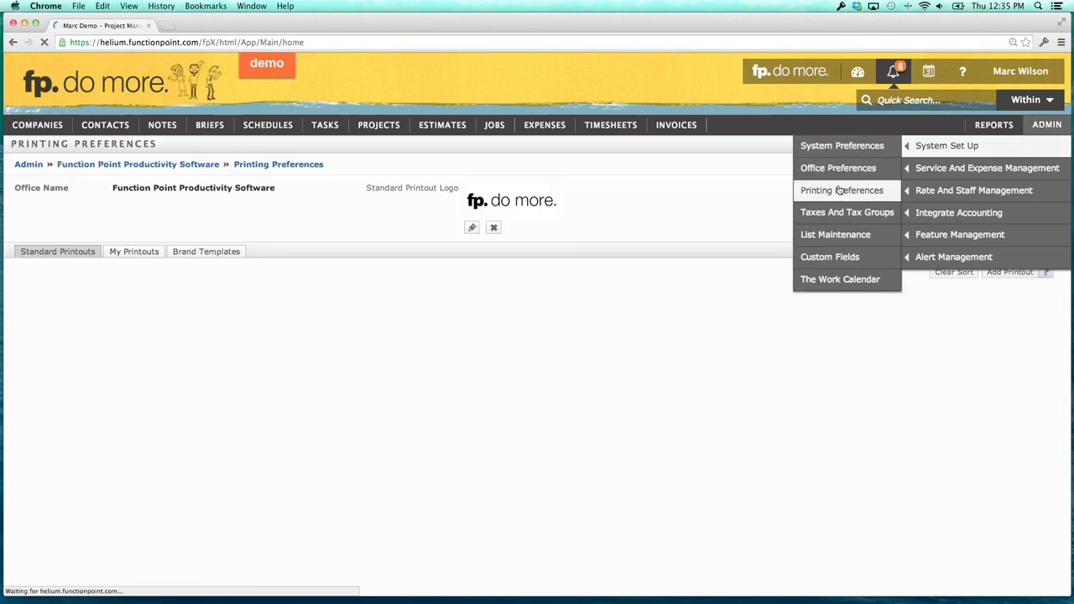
pyautogui.click(217, 254)
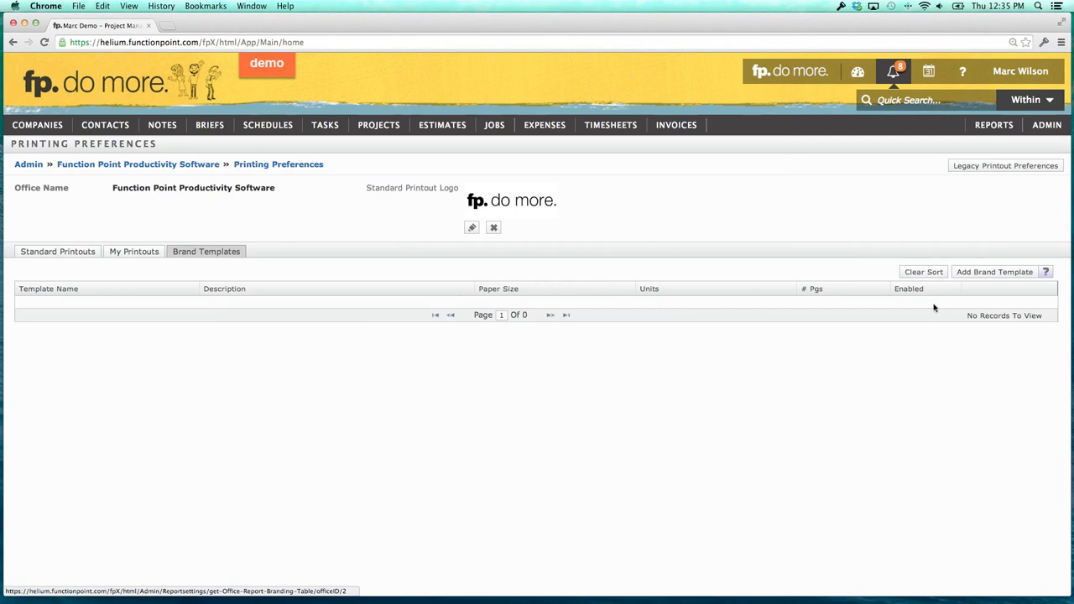
pyautogui.click(972, 274)
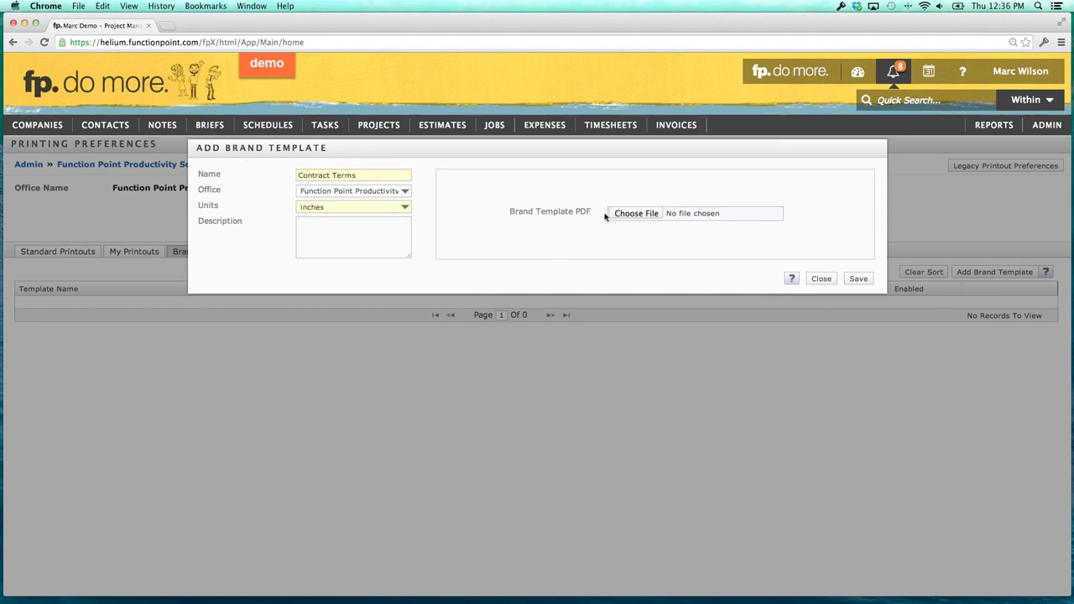
# Attach Marc.pdf from the Desktop as the brand template PDF and save the template.
pyautogui.click(634, 215)
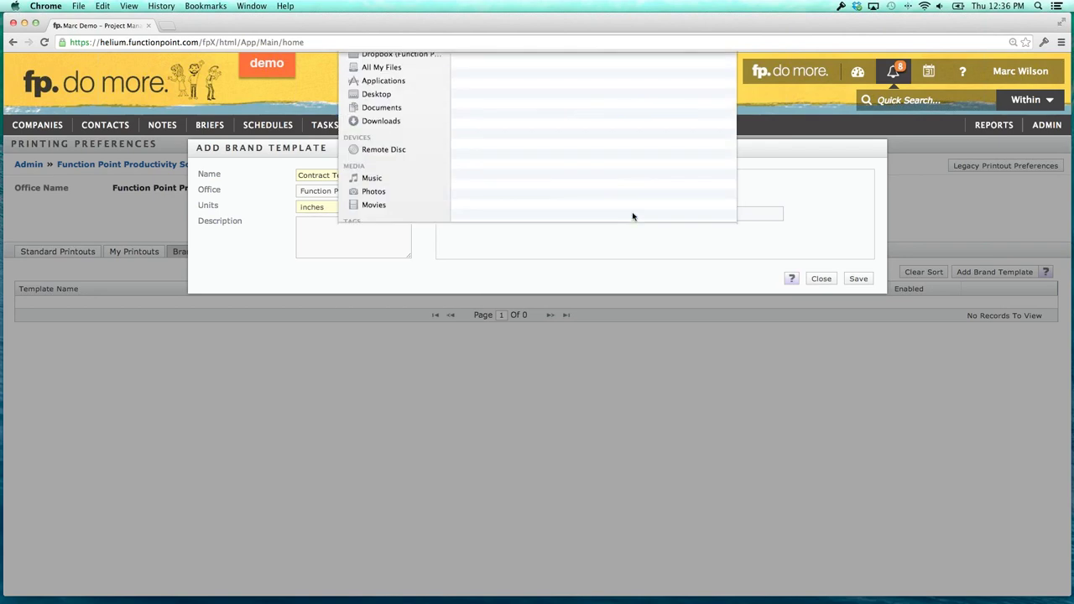
pyautogui.scroll(-5, 513, 110)
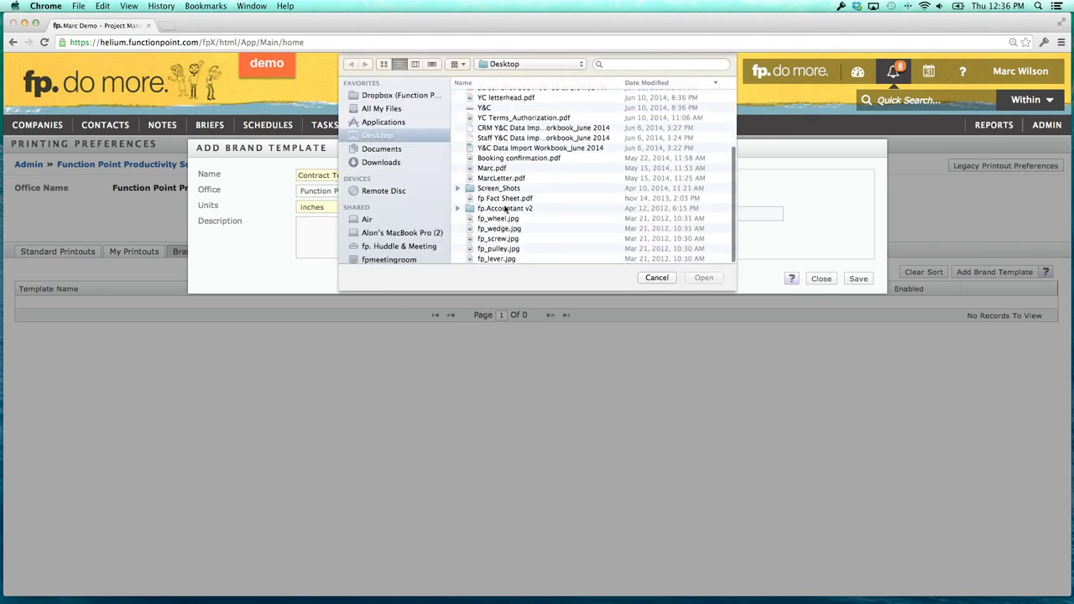
pyautogui.scroll(2, 503, 210)
pyautogui.click(498, 183)
pyautogui.click(699, 278)
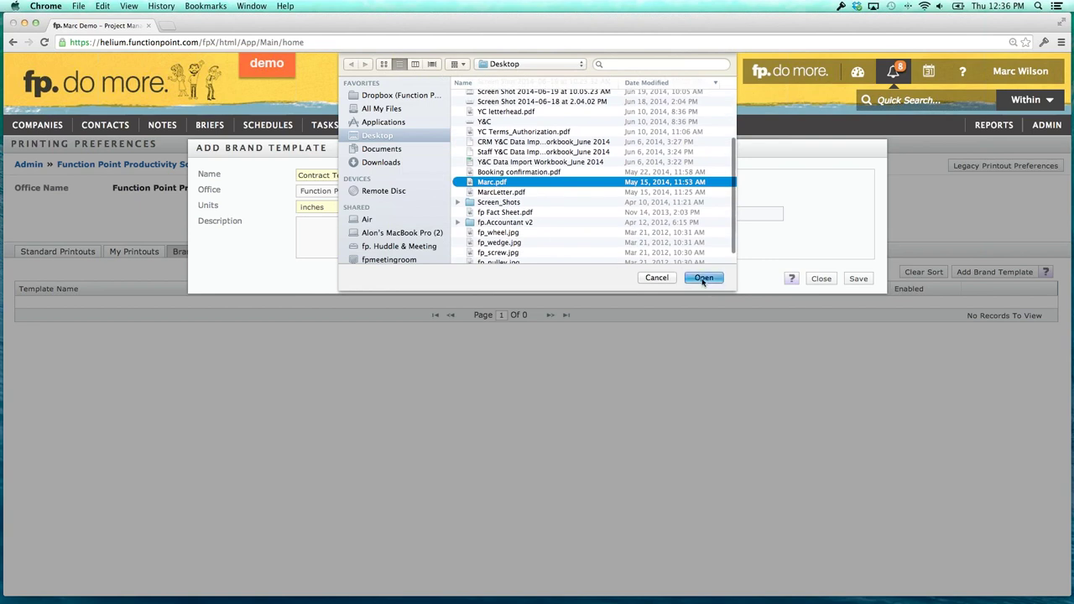
pyautogui.click(857, 280)
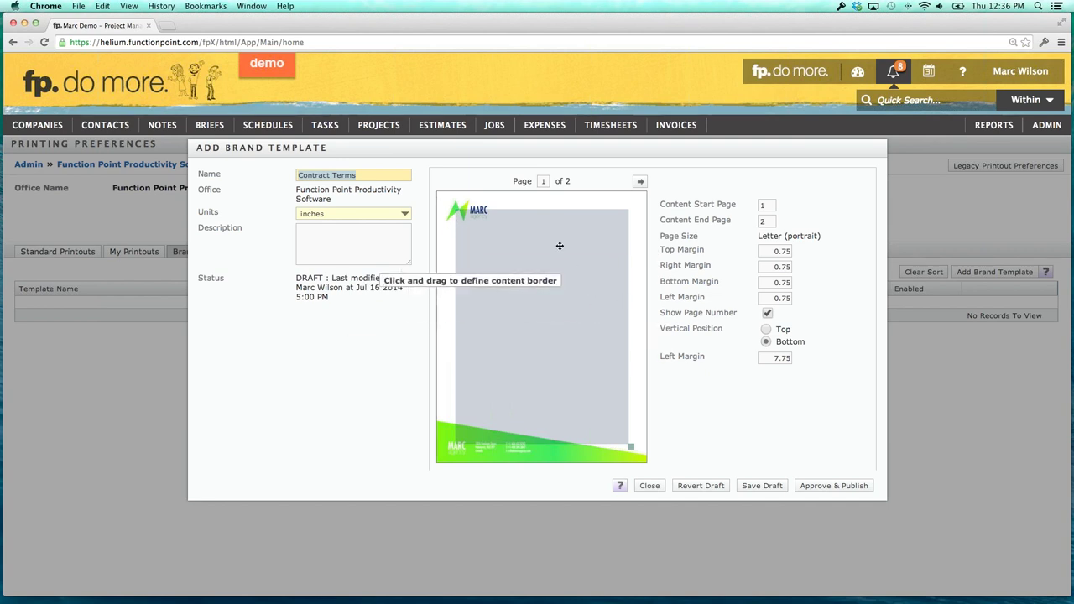
# Shrink the content area on page 1 to a top margin of about 1.22 inches and a bottom margin of about 1.70 inches.
pyautogui.moveTo(540, 210); pyautogui.dragTo(539, 225)
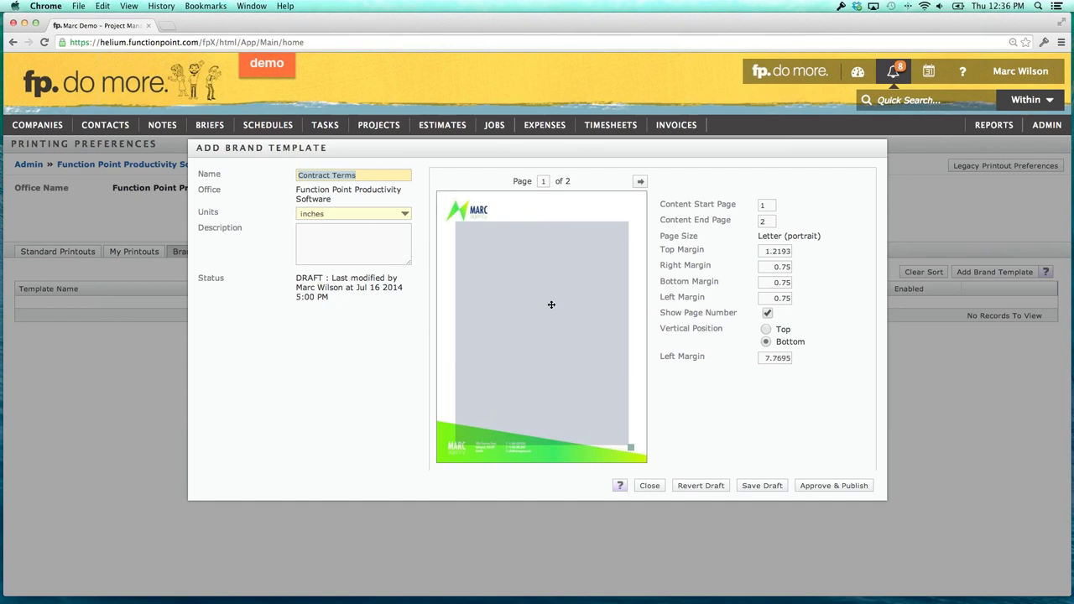
pyautogui.moveTo(546, 443); pyautogui.dragTo(547, 418)
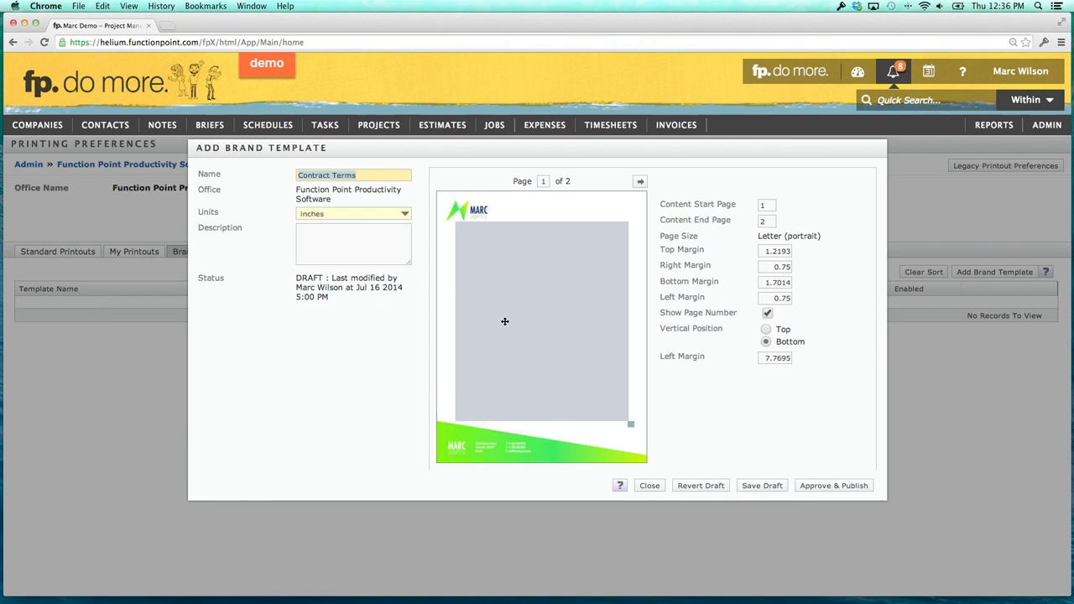
# Move the page number on page 1 to a left margin of about 7.54 inches and check the content area on page 2.
pyautogui.click(631, 426)
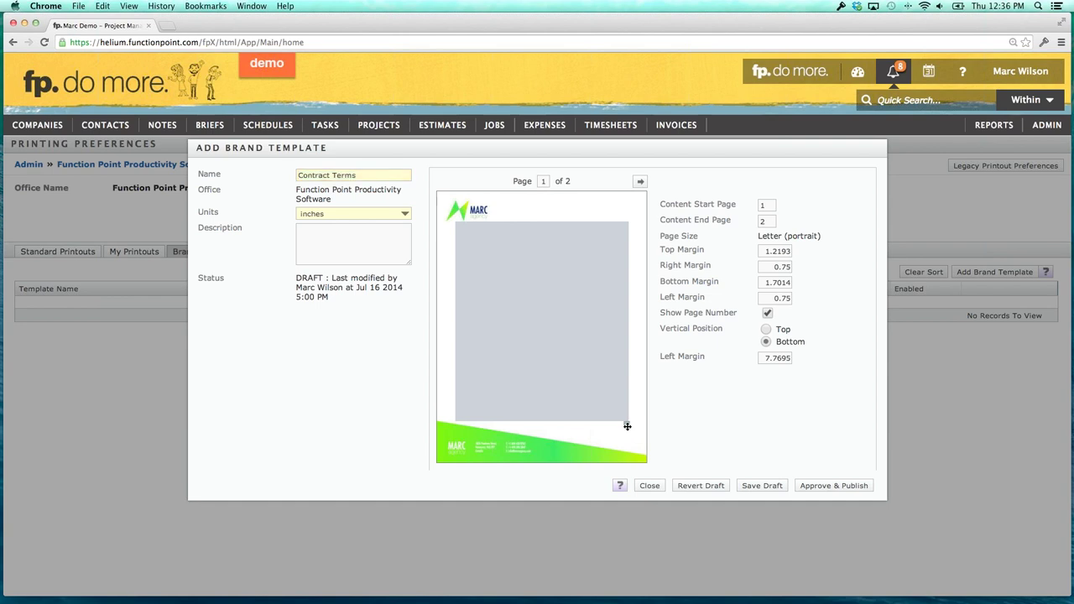
pyautogui.moveTo(626, 426); pyautogui.dragTo(621, 427)
pyautogui.click(640, 183)
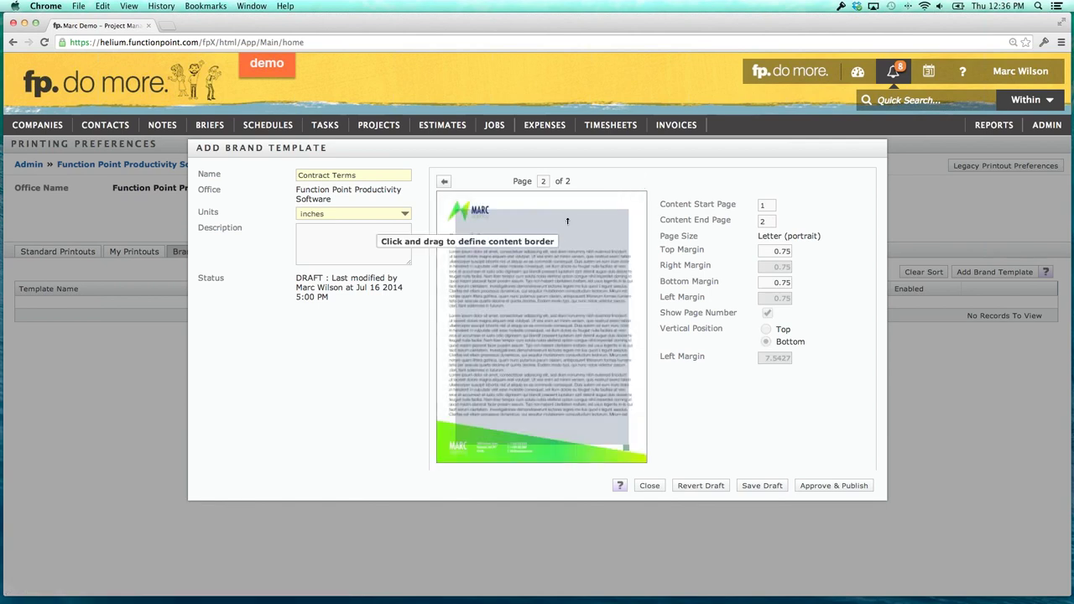
pyautogui.click(445, 183)
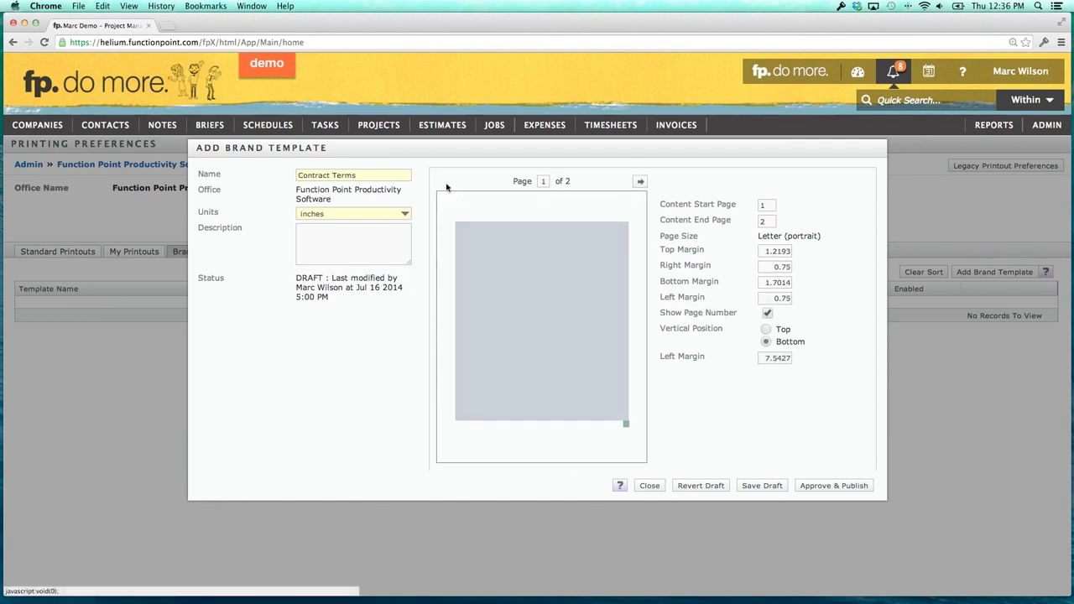
# Set the content end page to 1, then approve and publish the Contract Terms brand template.
pyautogui.doubleClick(768, 222)
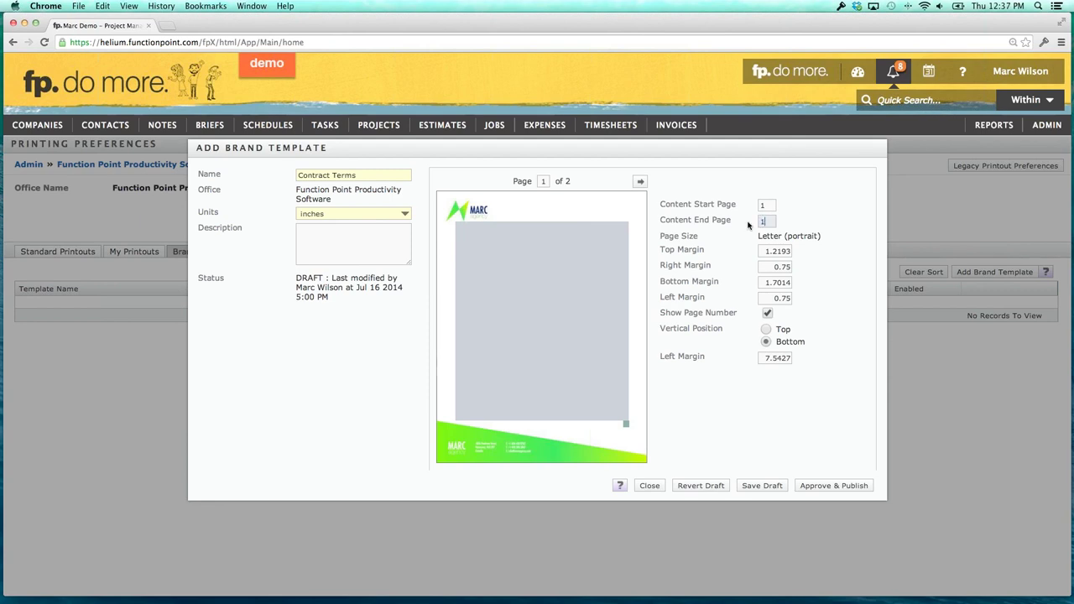
pyautogui.write('1')
pyautogui.click(727, 184)
pyautogui.click(640, 182)
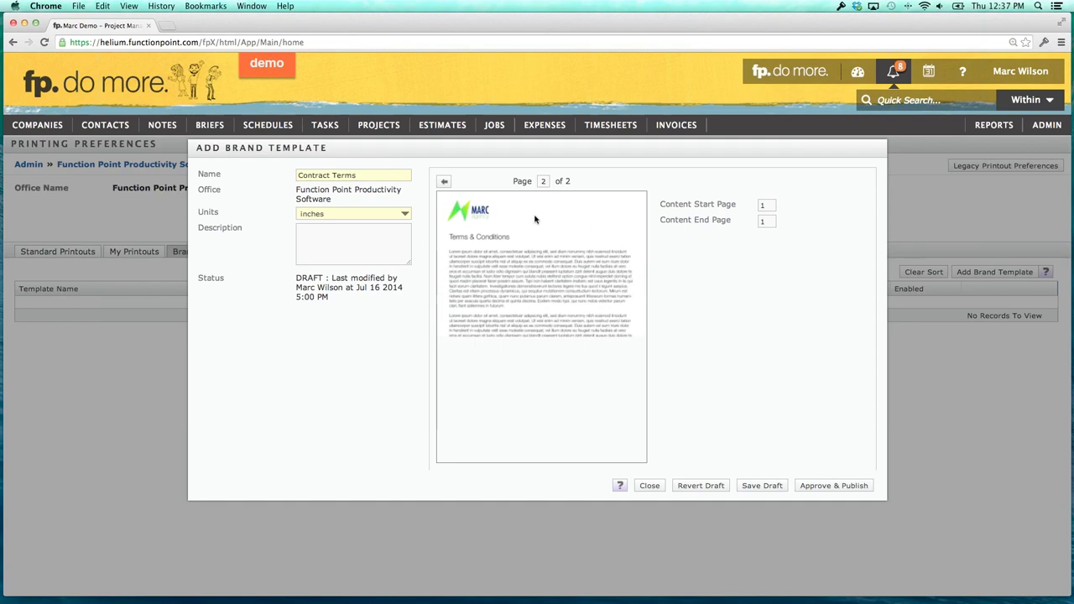
pyautogui.click(445, 183)
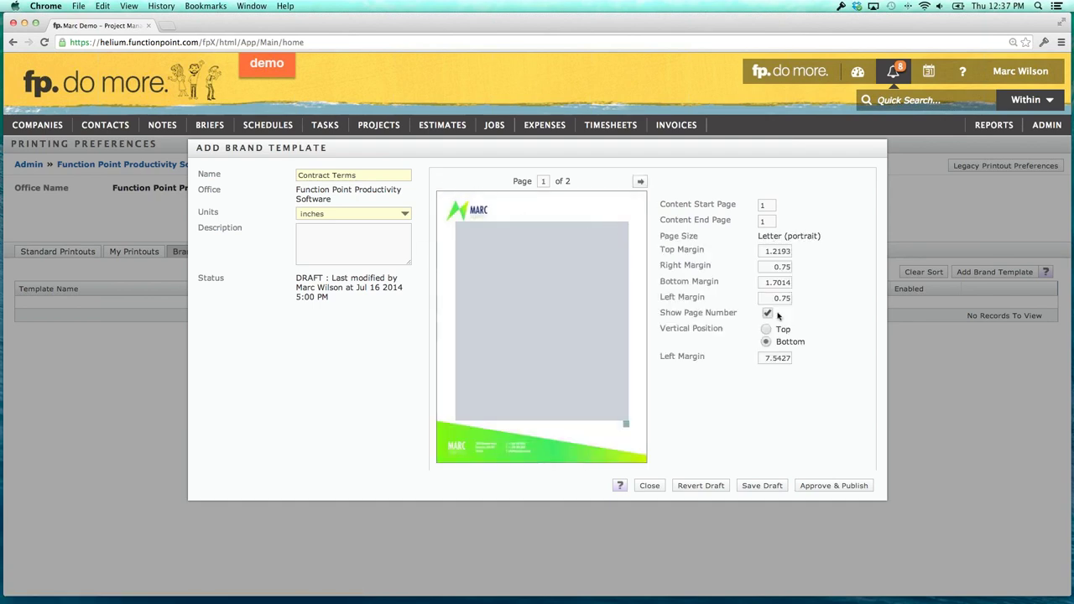
pyautogui.click(828, 487)
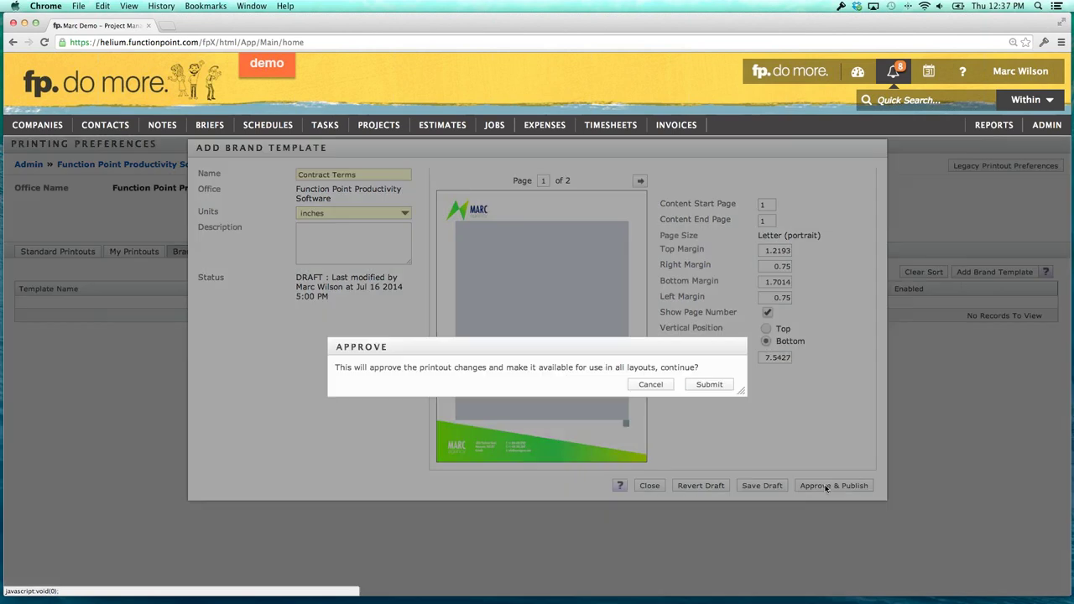
pyautogui.click(707, 385)
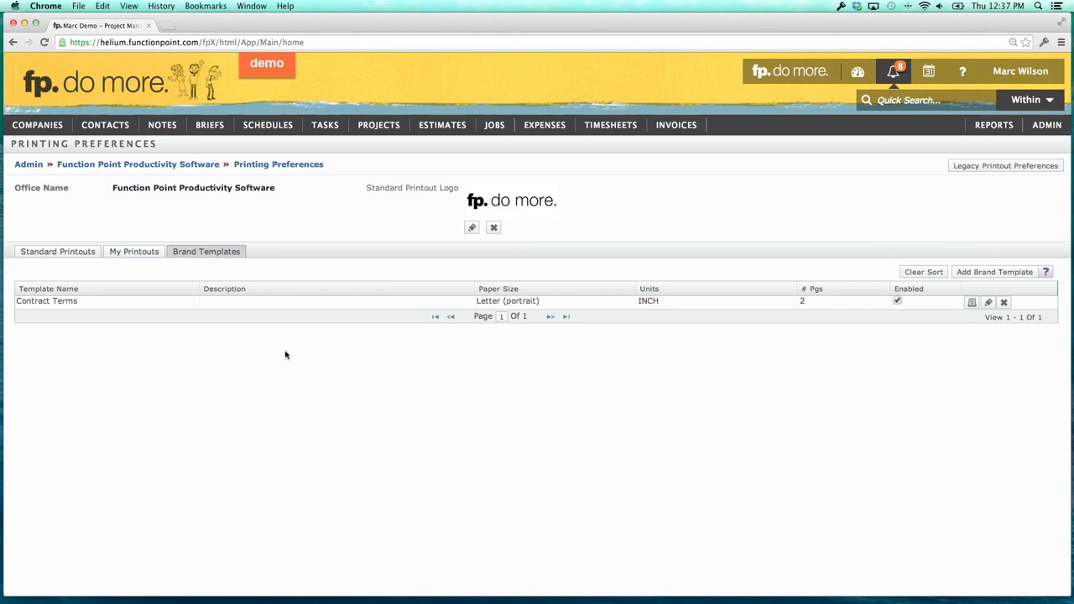
# Add a custom printout named Terms Invoice of type Invoice Single (Printout) using the Contract Terms brand template.
pyautogui.click(137, 253)
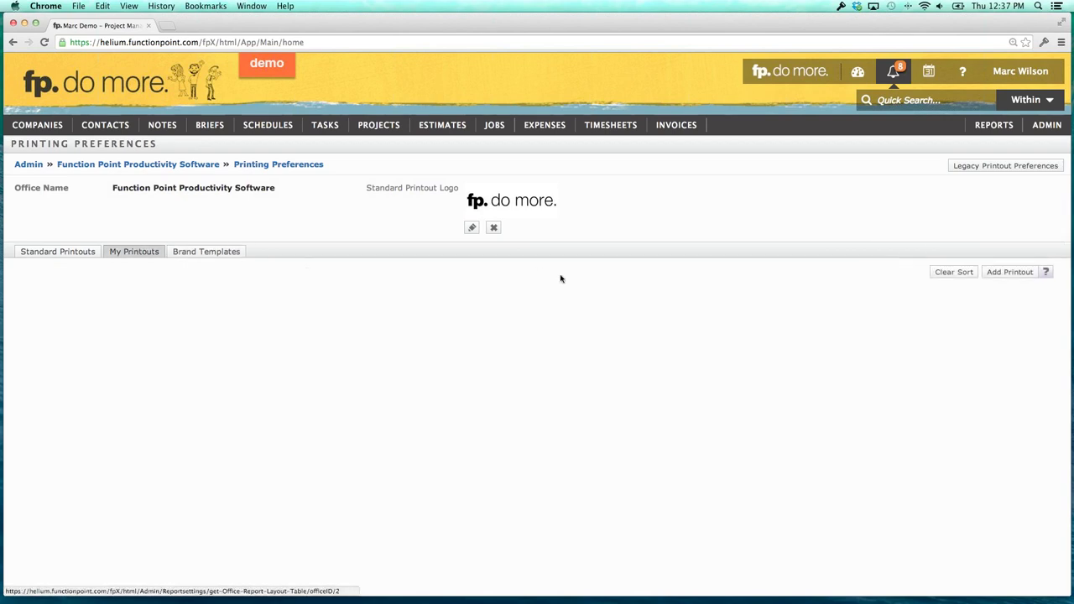
pyautogui.click(1009, 272)
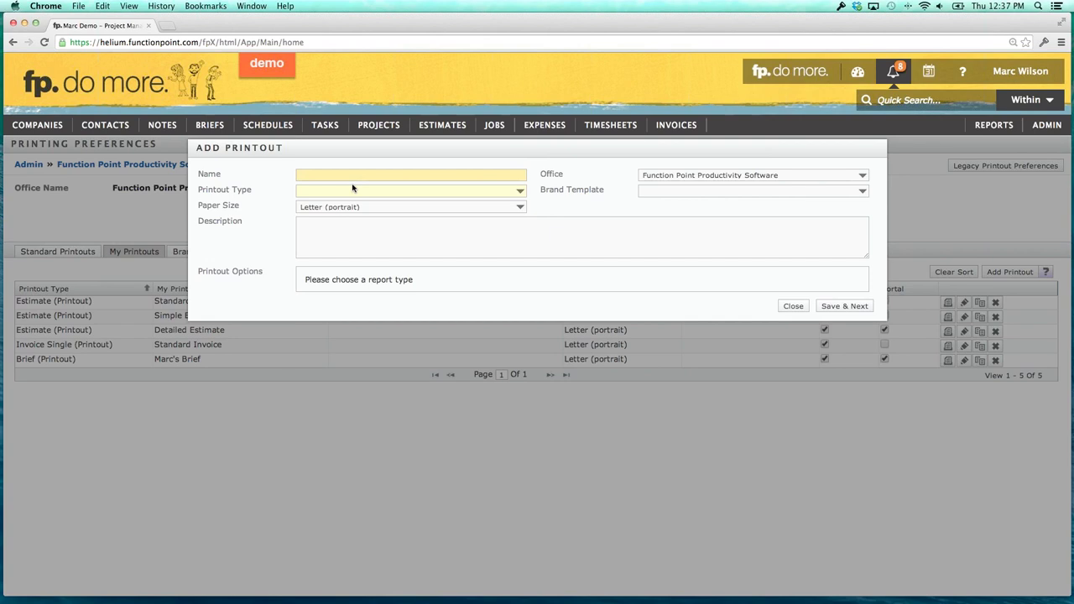
pyautogui.write('Terms Invoice')
pyautogui.click(348, 191)
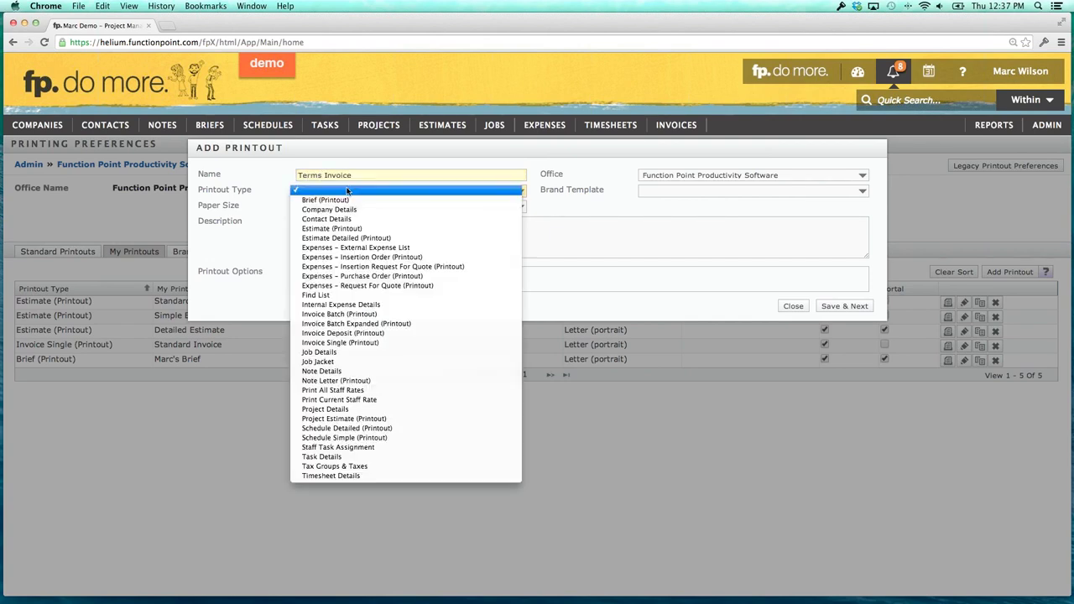
pyautogui.click(341, 343)
pyautogui.click(705, 191)
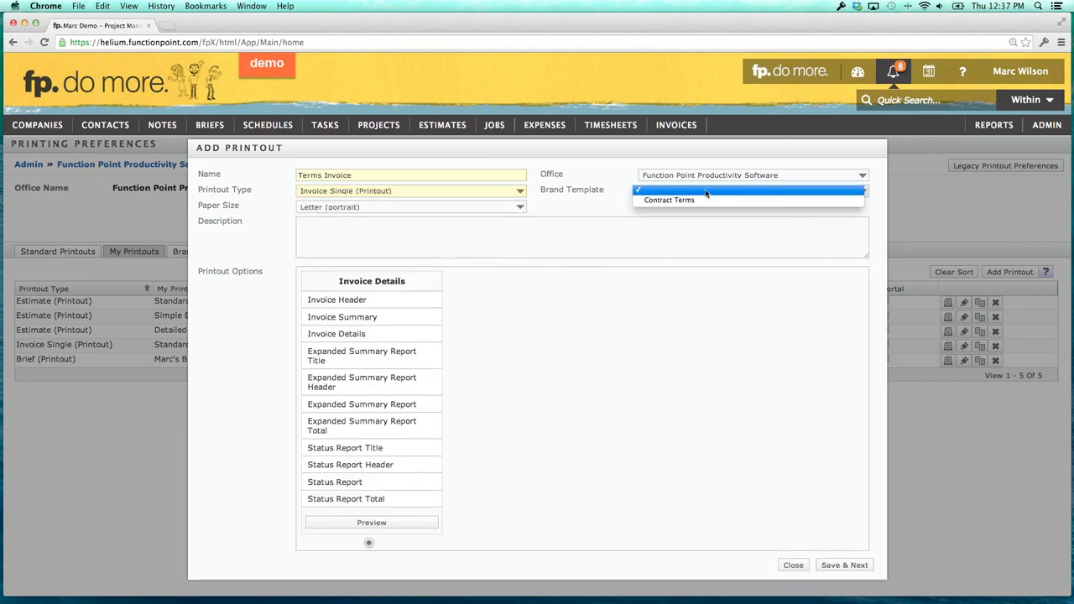
pyautogui.click(700, 199)
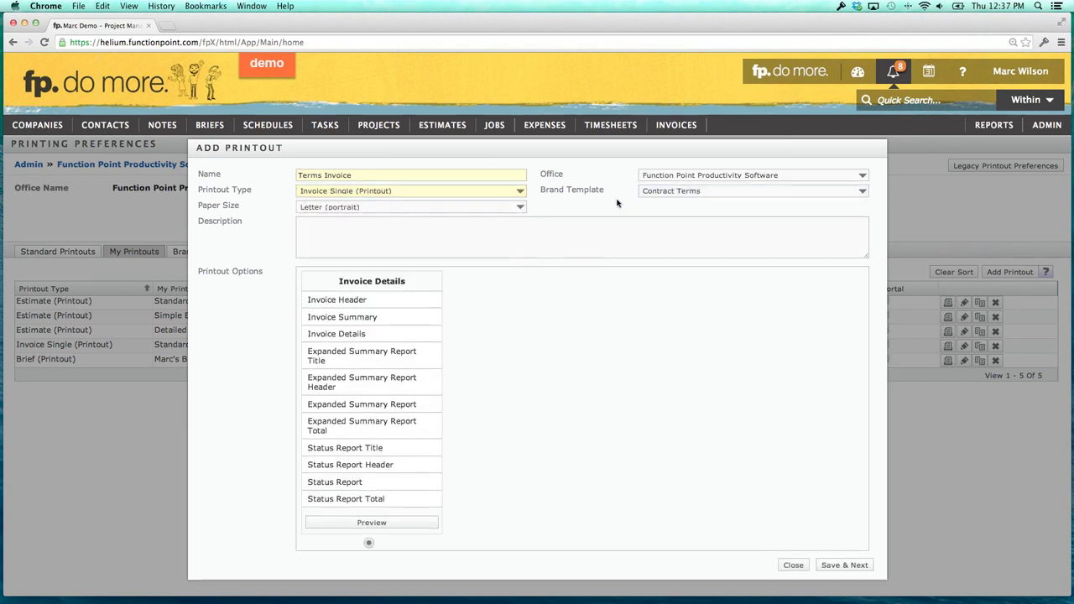
pyautogui.click(836, 568)
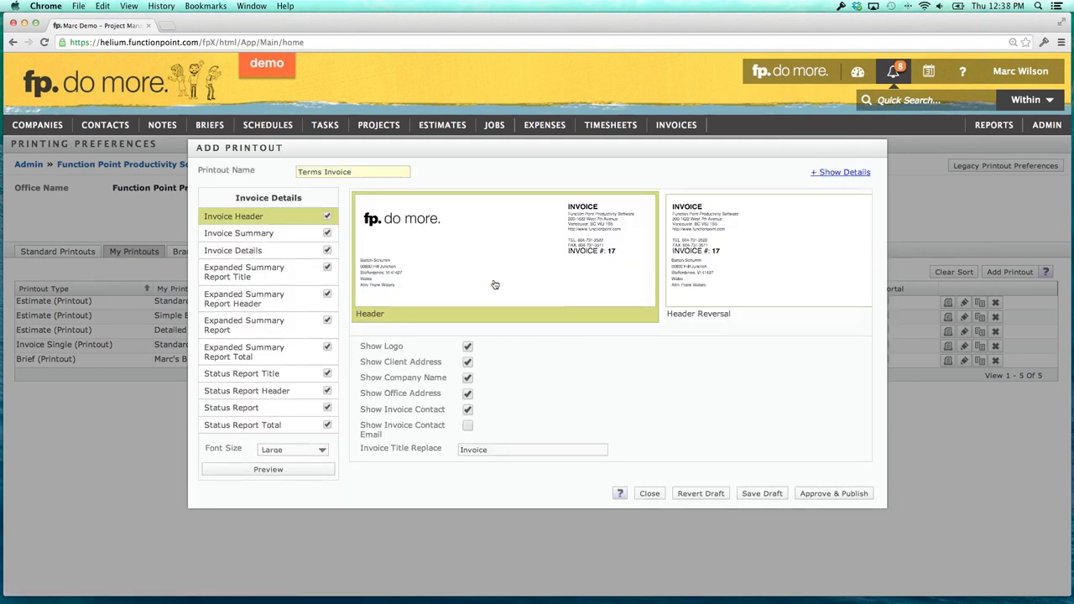
# Hide the logo in the invoice header and the name, description and total of services and expenses in the invoice details.
pyautogui.click(467, 347)
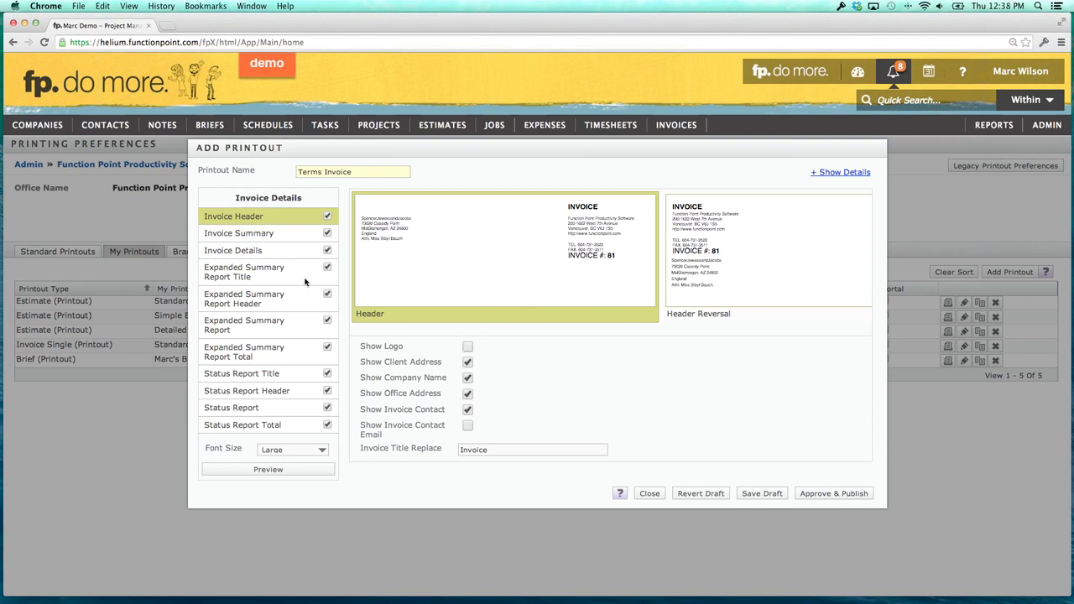
pyautogui.click(269, 250)
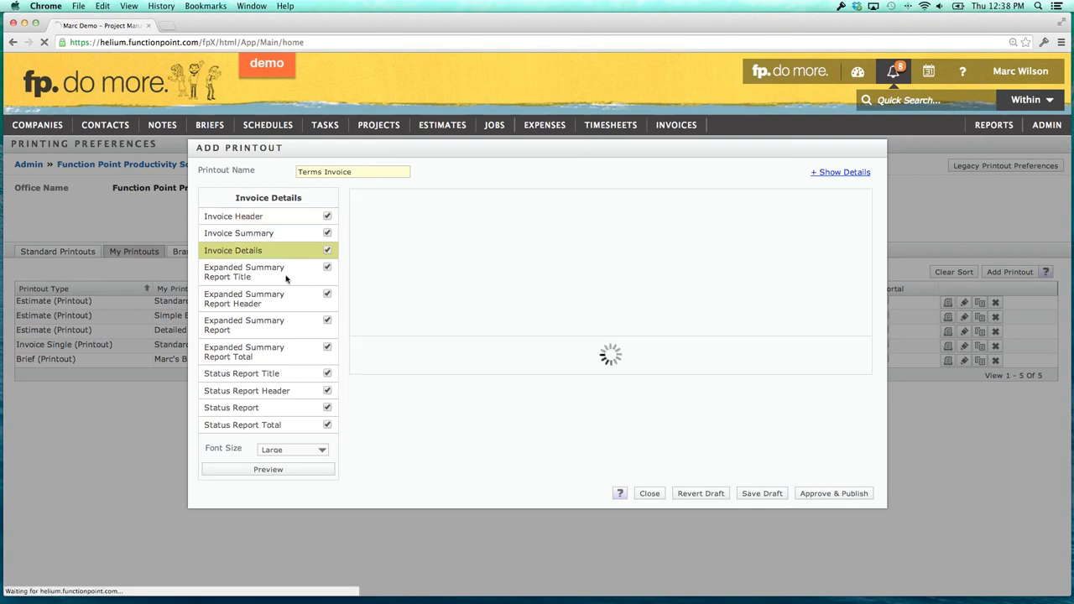
pyautogui.scroll(-1, 454, 362)
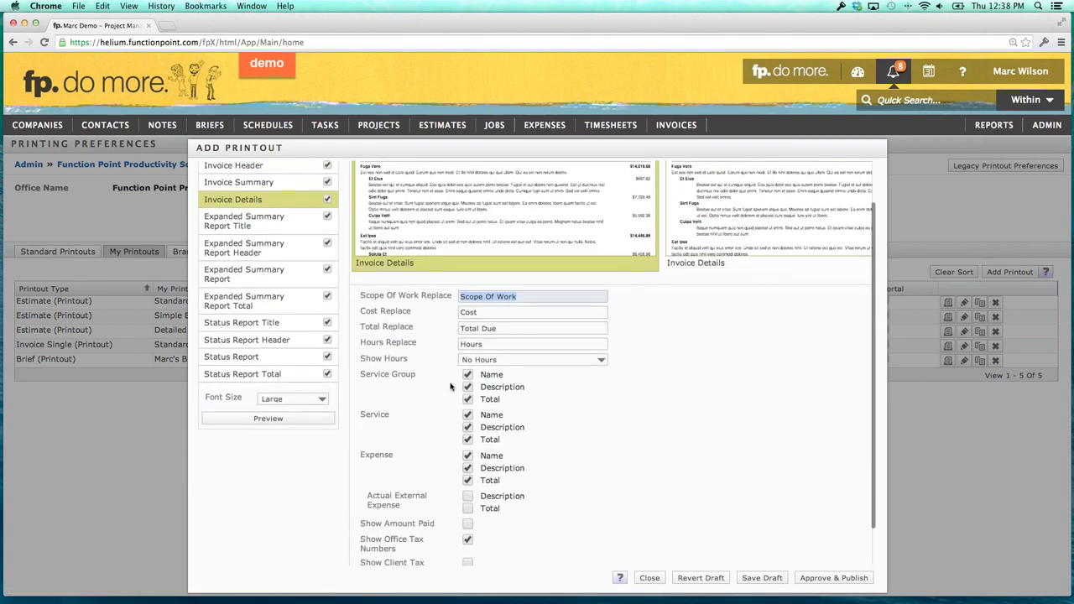
pyautogui.scroll(-1, 457, 374)
pyautogui.click(468, 399)
pyautogui.click(467, 412)
pyautogui.click(467, 424)
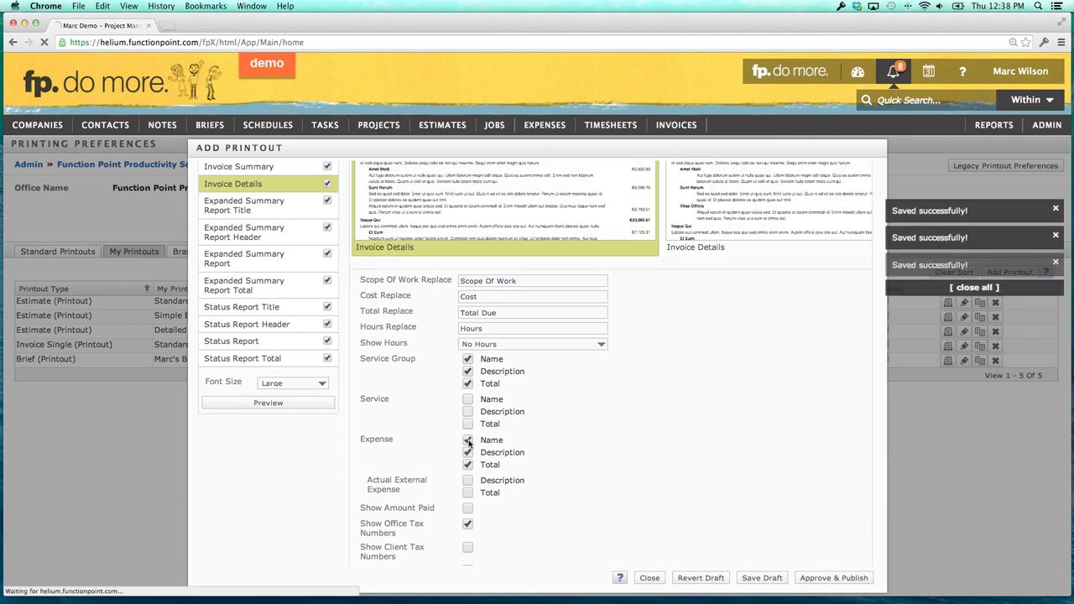
pyautogui.click(467, 440)
pyautogui.click(467, 452)
pyautogui.click(468, 465)
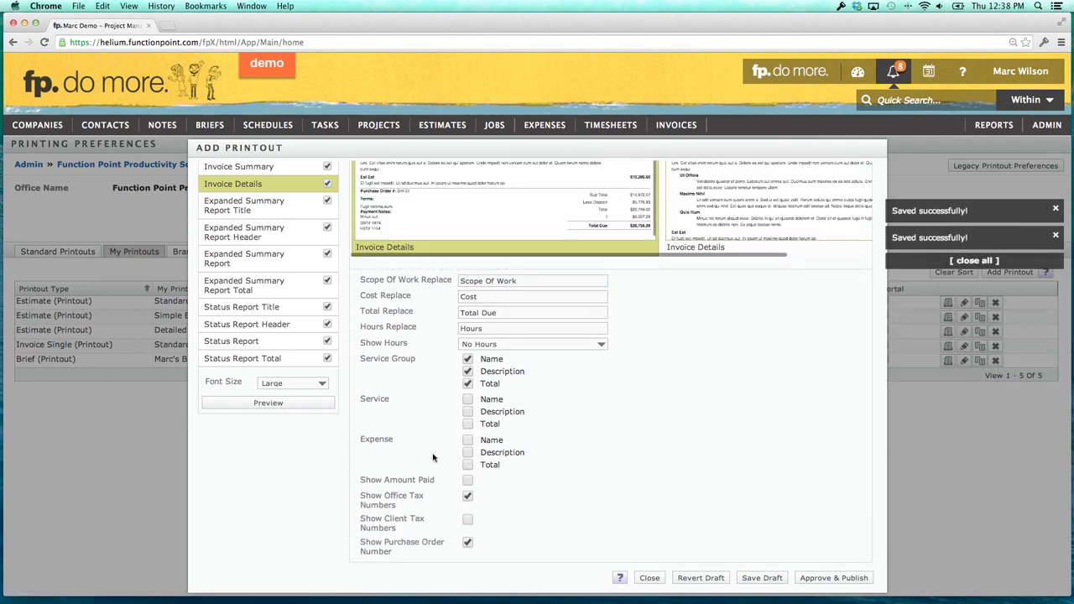
# Exclude all expanded summary report and status report sections, and approve and publish the Terms Invoice printout.
pyautogui.scroll(1, 432, 458)
pyautogui.scroll(2, 432, 458)
pyautogui.click(328, 253)
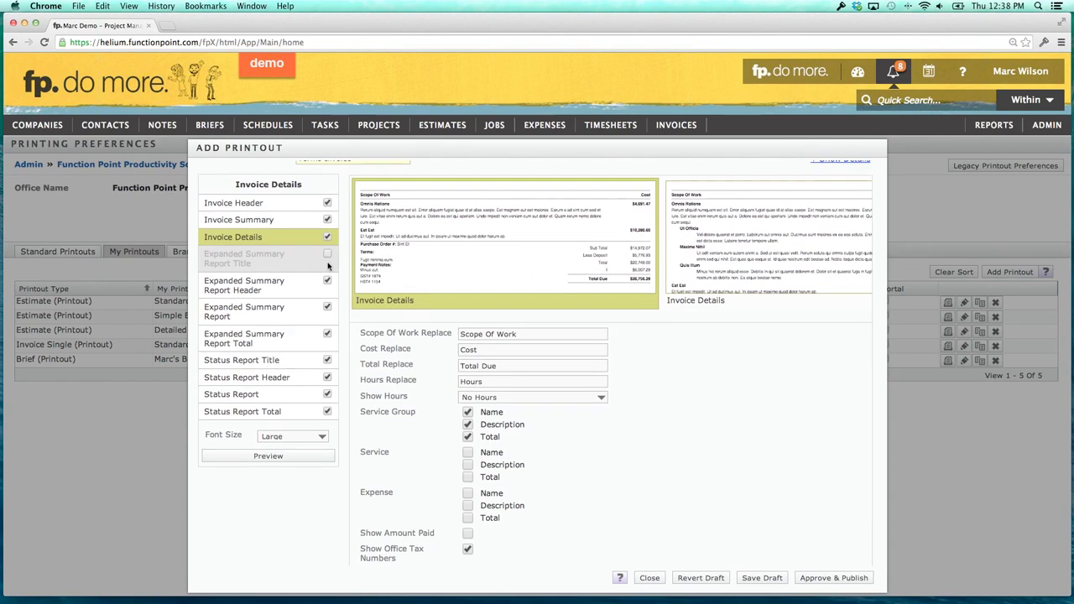
pyautogui.click(327, 281)
pyautogui.click(328, 307)
pyautogui.click(327, 333)
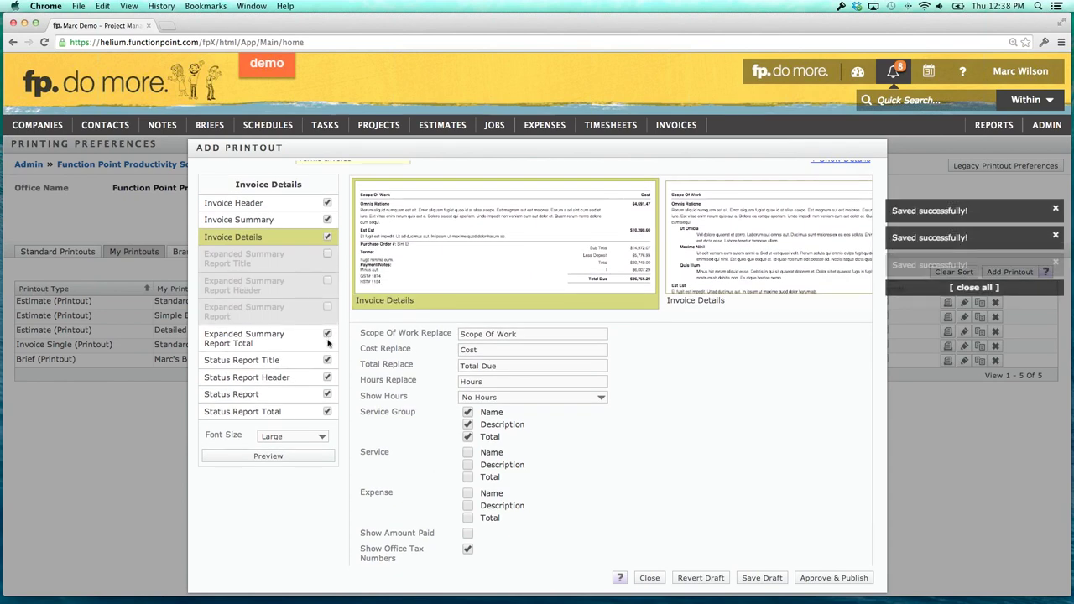
pyautogui.click(328, 359)
pyautogui.click(327, 377)
pyautogui.click(327, 393)
pyautogui.click(327, 411)
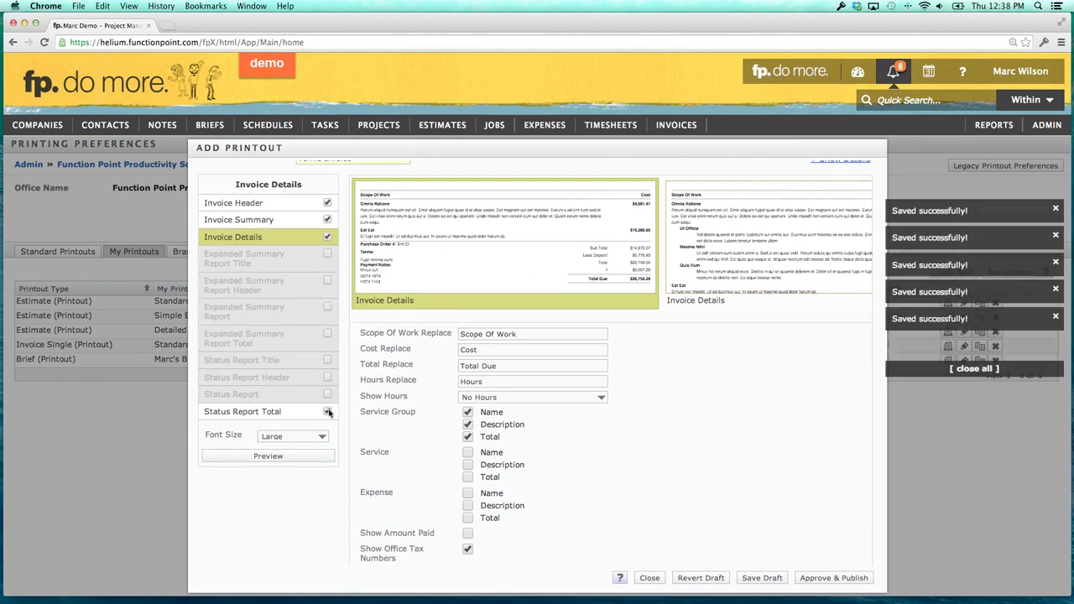
pyautogui.click(839, 578)
pyautogui.click(709, 385)
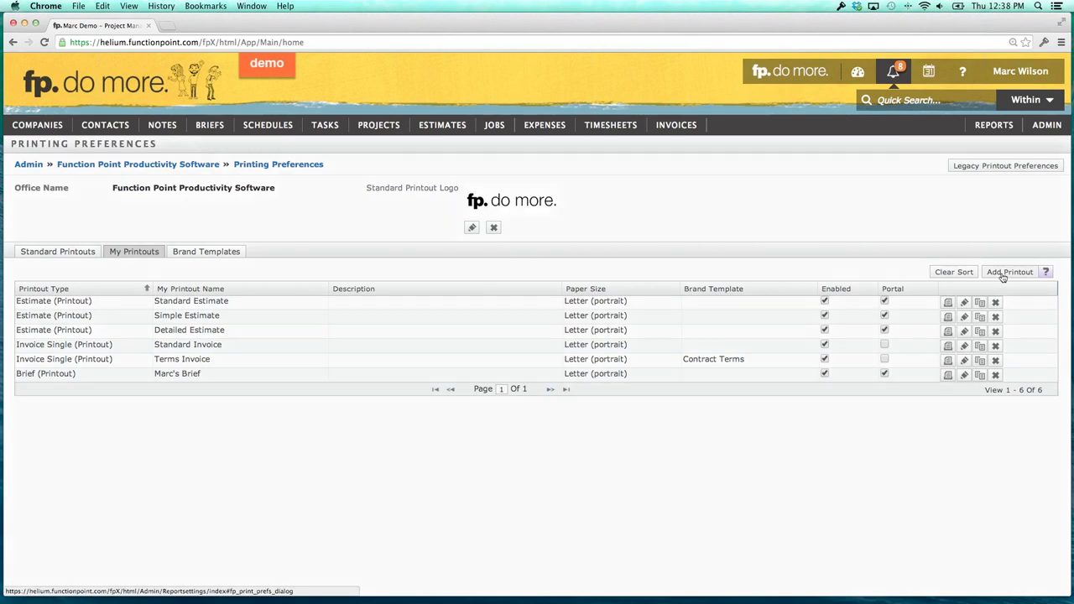
# Add a custom printout named Another Invoice of type Invoice Single (Printout) without a brand template.
pyautogui.click(1002, 275)
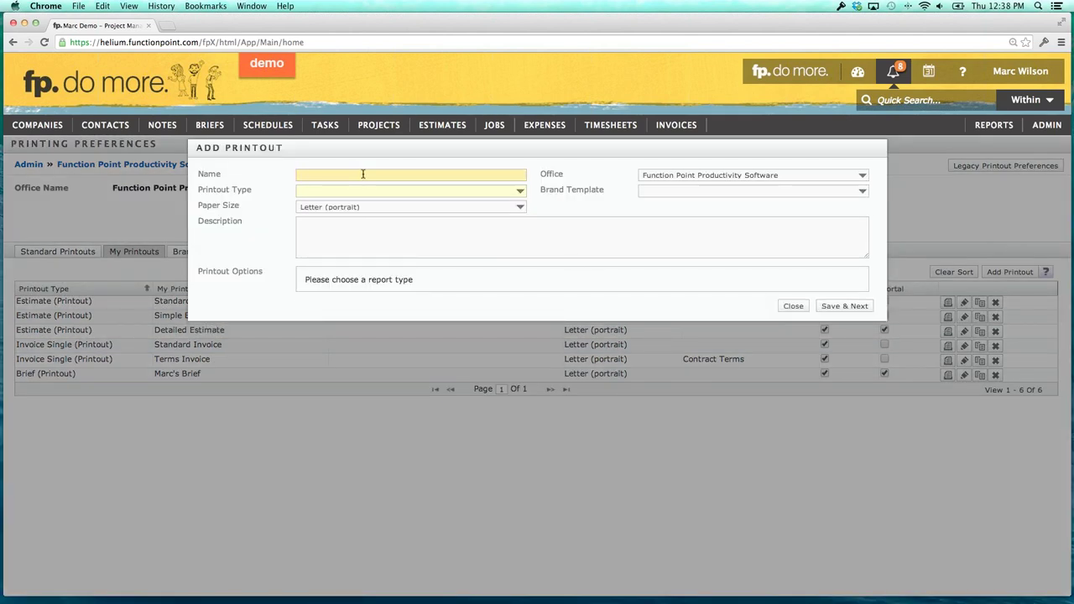
pyautogui.write('Another Invoice')
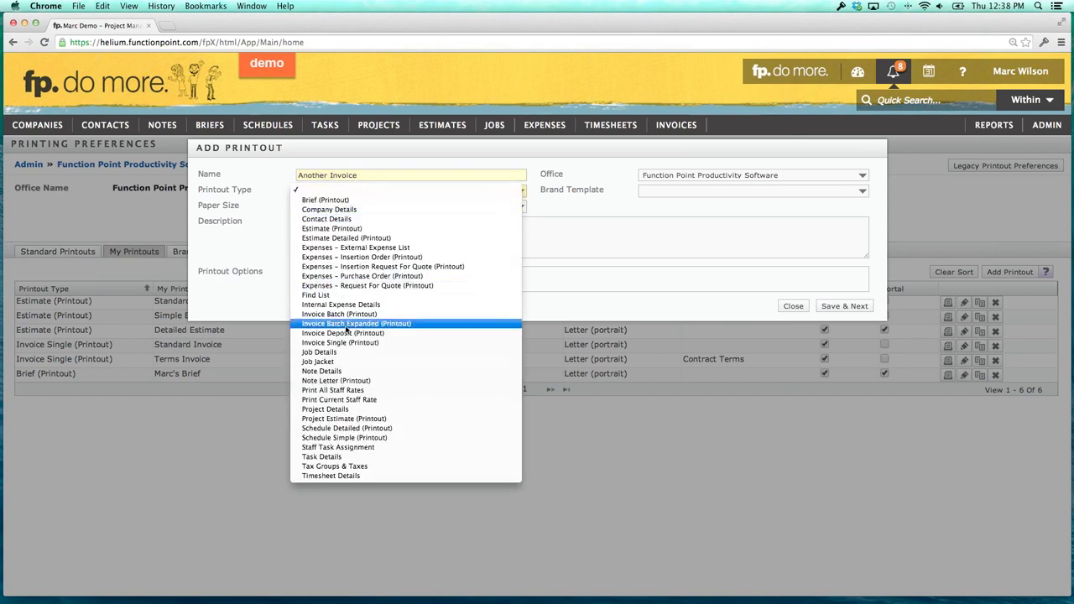
pyautogui.click(351, 345)
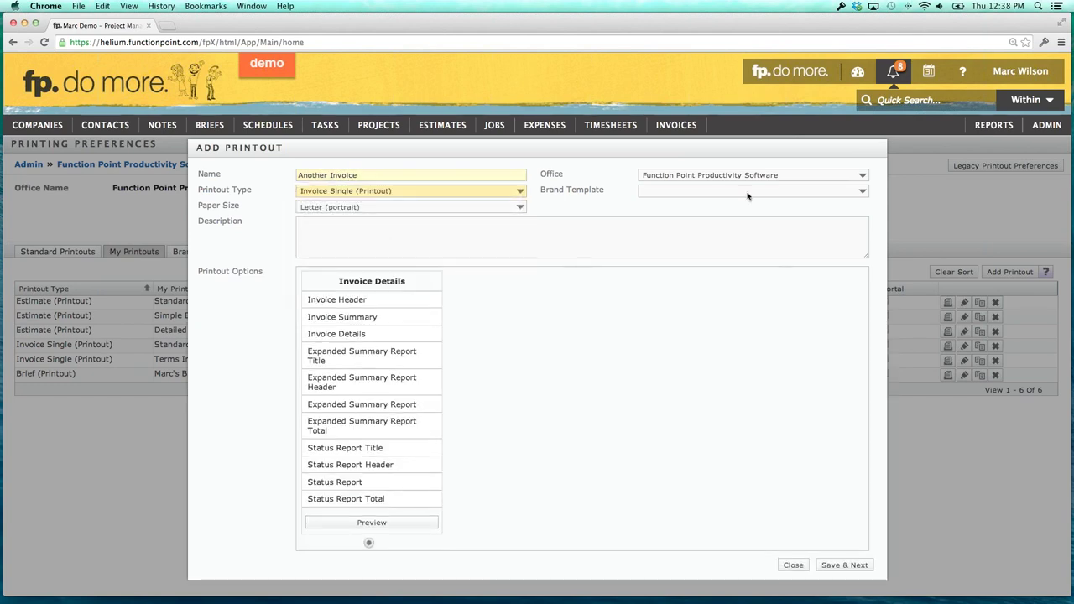
pyautogui.click(839, 566)
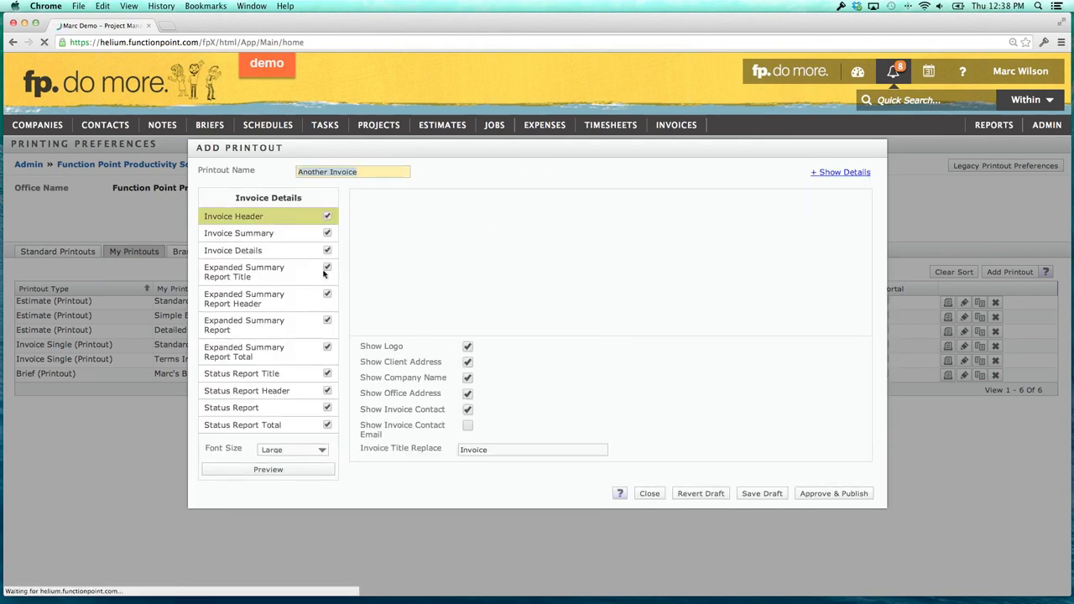
# Hide the description and total of both services and expenses in the invoice details, keeping their names.
pyautogui.click(278, 249)
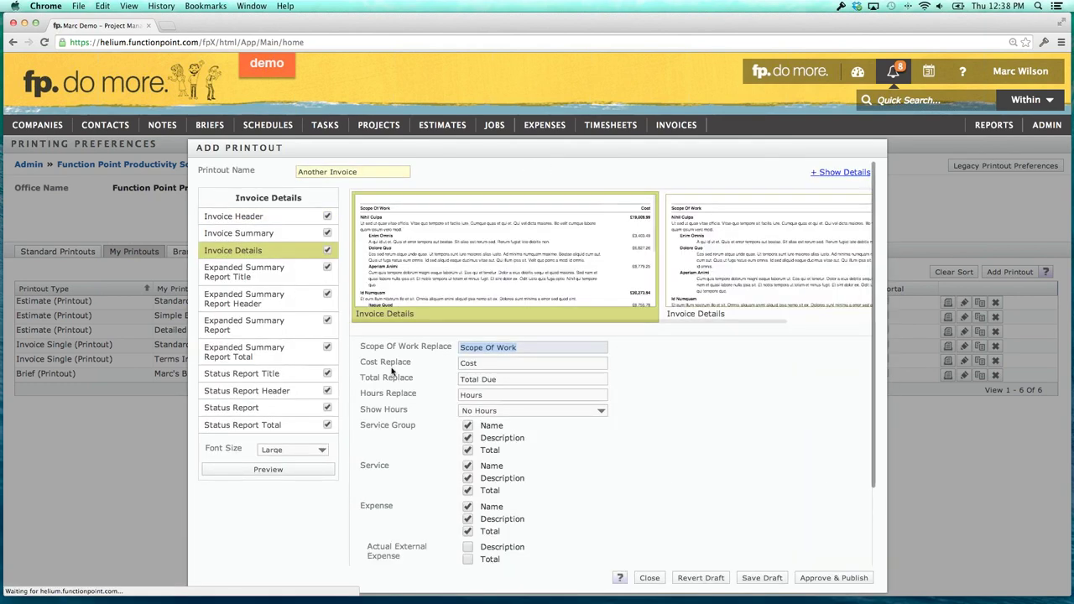
pyautogui.scroll(-1, 475, 454)
pyautogui.click(468, 438)
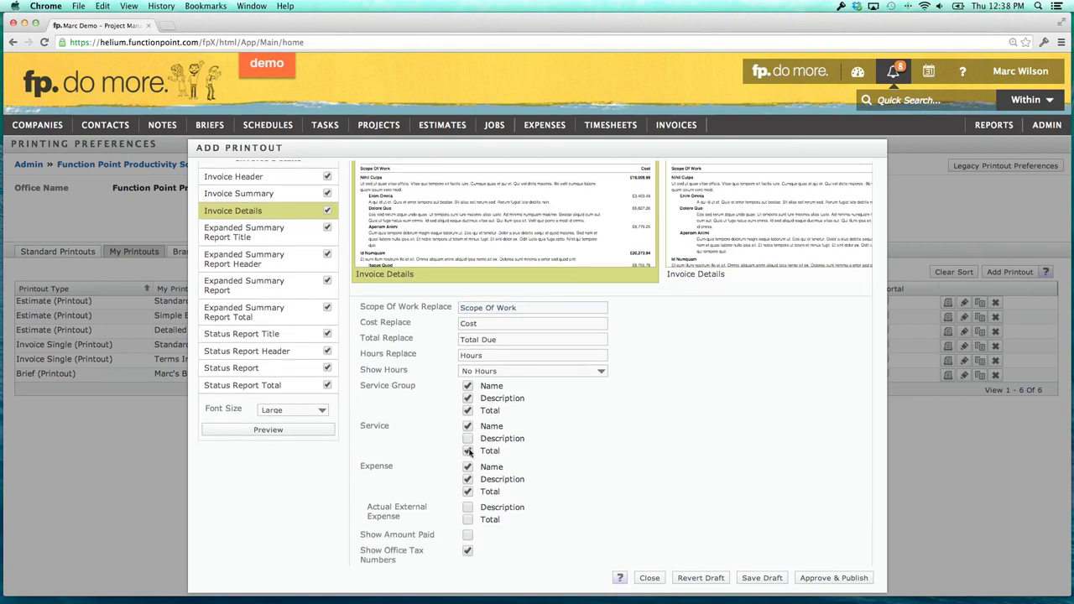
pyautogui.click(467, 451)
pyautogui.click(468, 480)
pyautogui.click(468, 491)
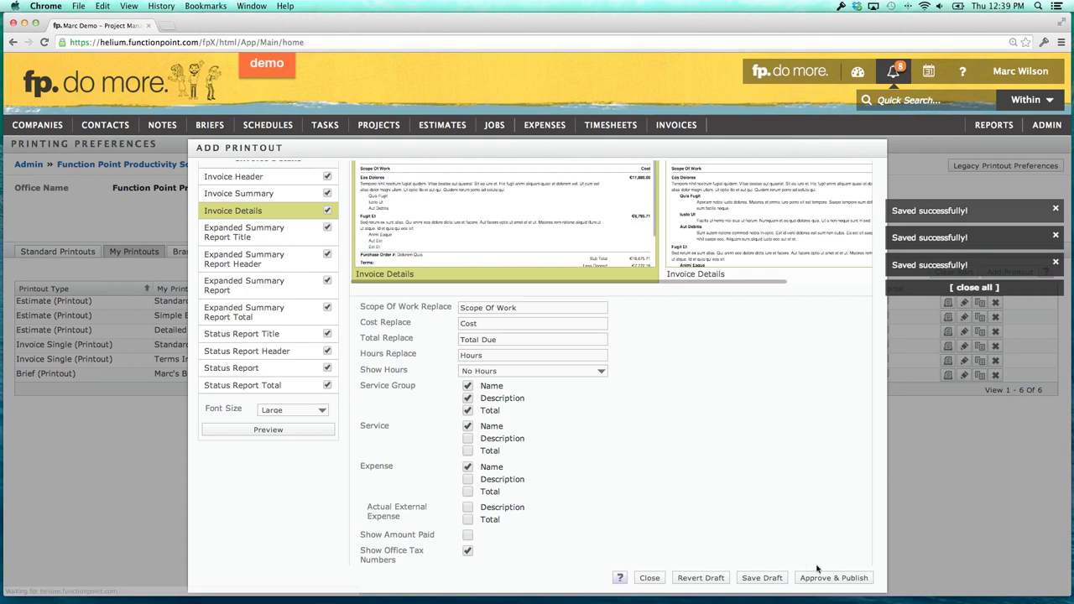
# Review the invoice details layout previews, and approve and publish the Another Invoice printout.
pyautogui.scroll(1, 503, 319)
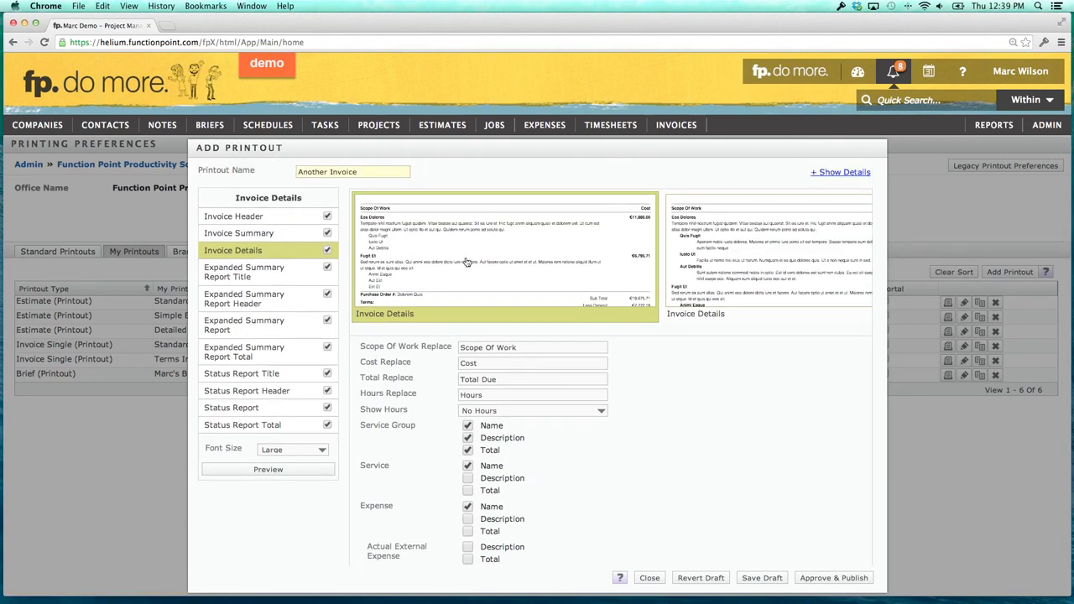
pyautogui.hscroll(1, 484, 260)
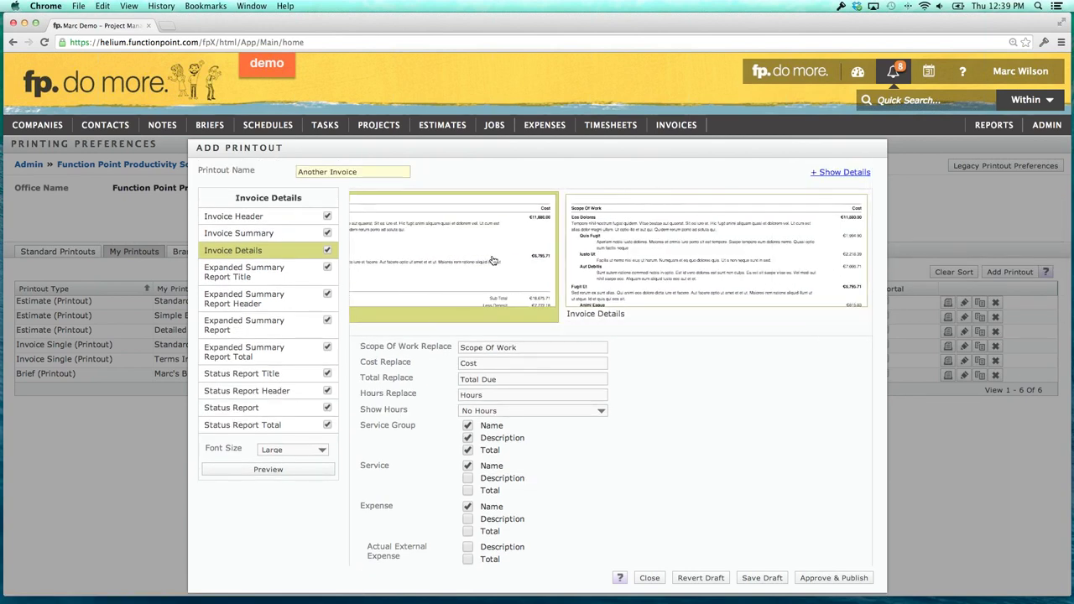
pyautogui.hscroll(-2, 486, 264)
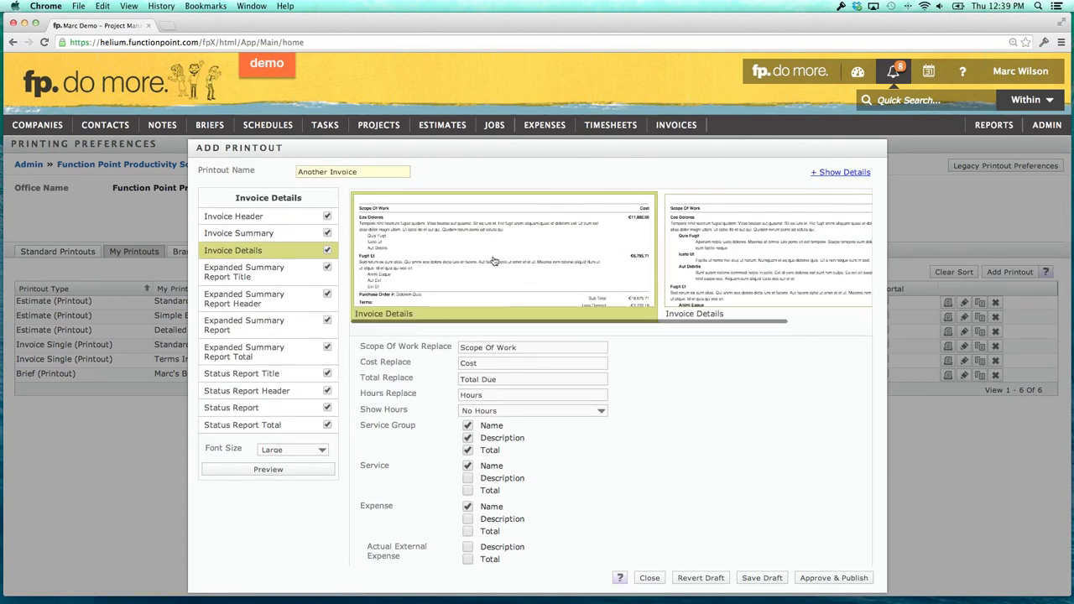
pyautogui.click(824, 578)
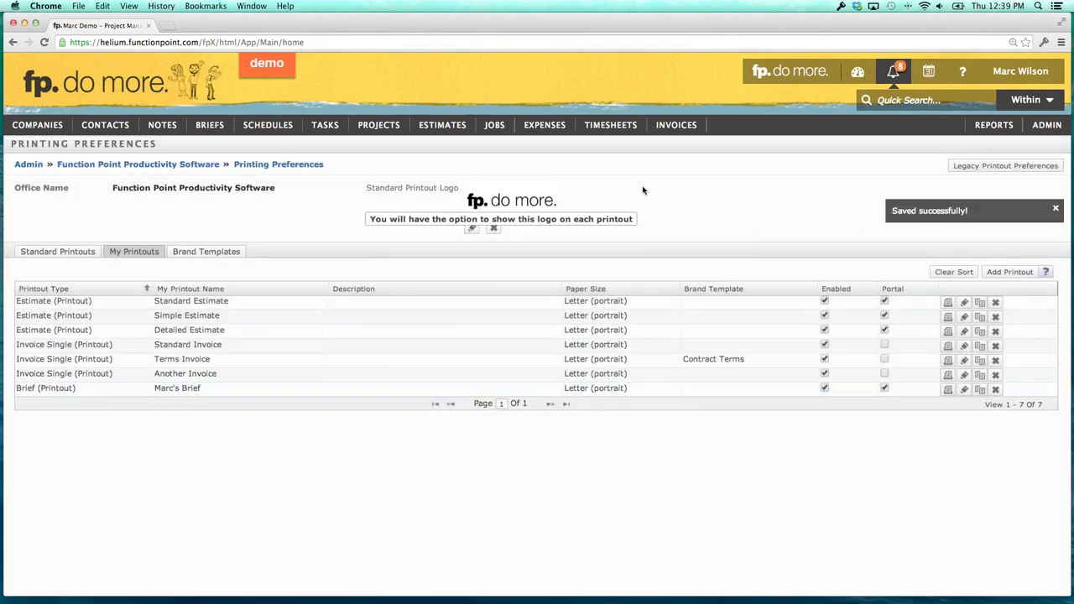
# Open invoice 125 and review its Standard Invoice printout, closing the printout when finished.
pyautogui.moveTo(672, 132)
pyautogui.moveTo(696, 168)
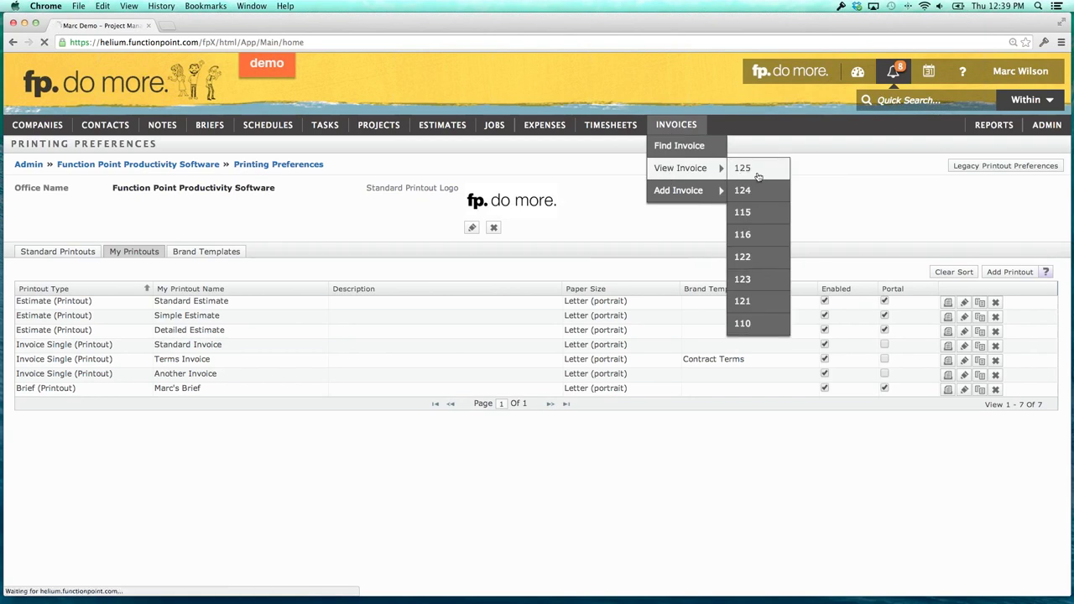
pyautogui.click(758, 174)
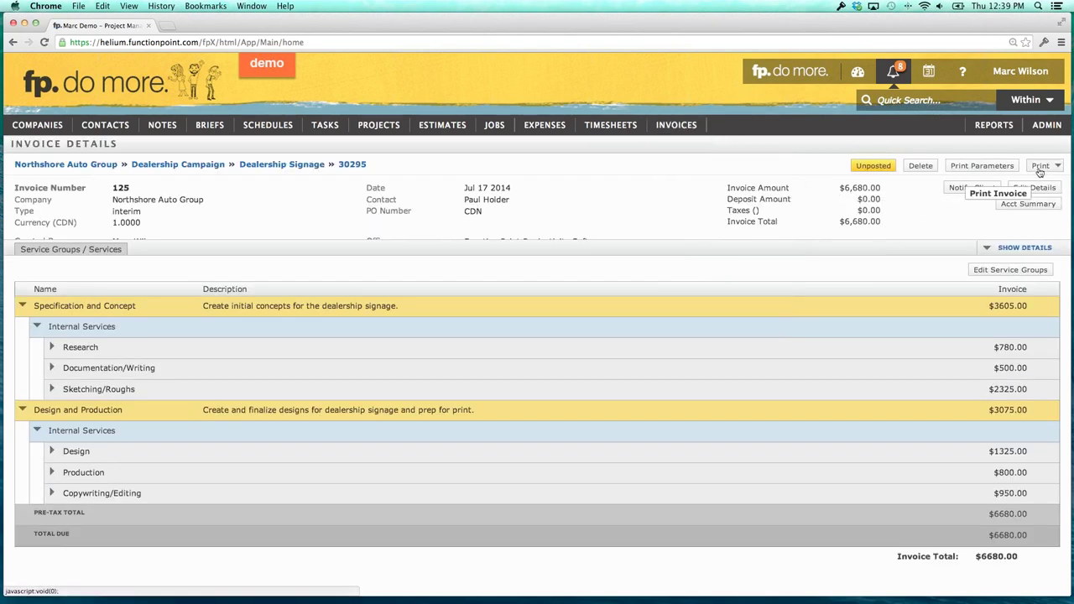
pyautogui.click(1040, 166)
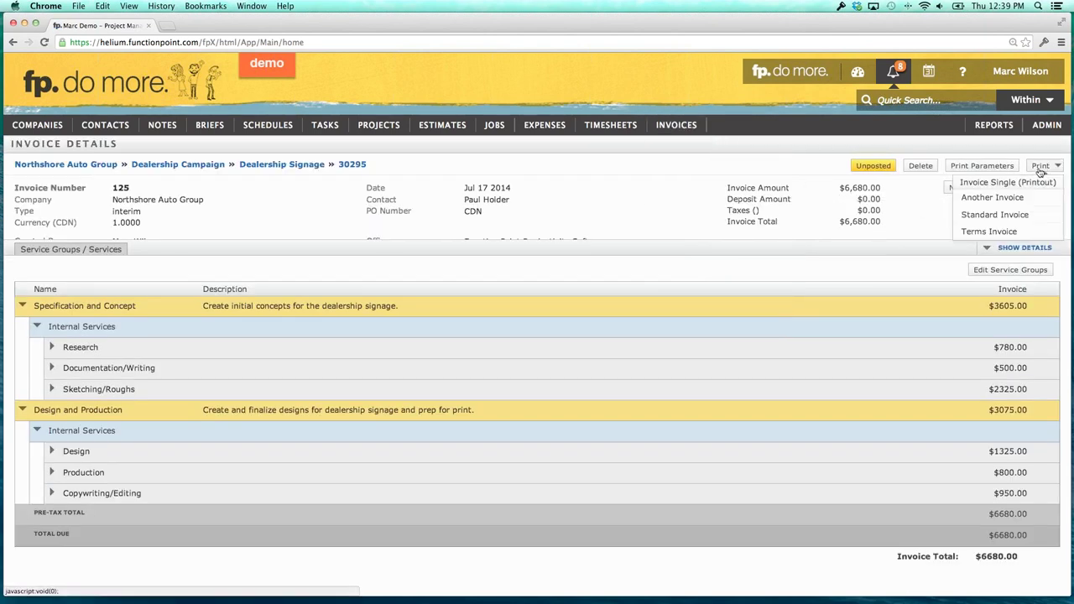
pyautogui.click(988, 216)
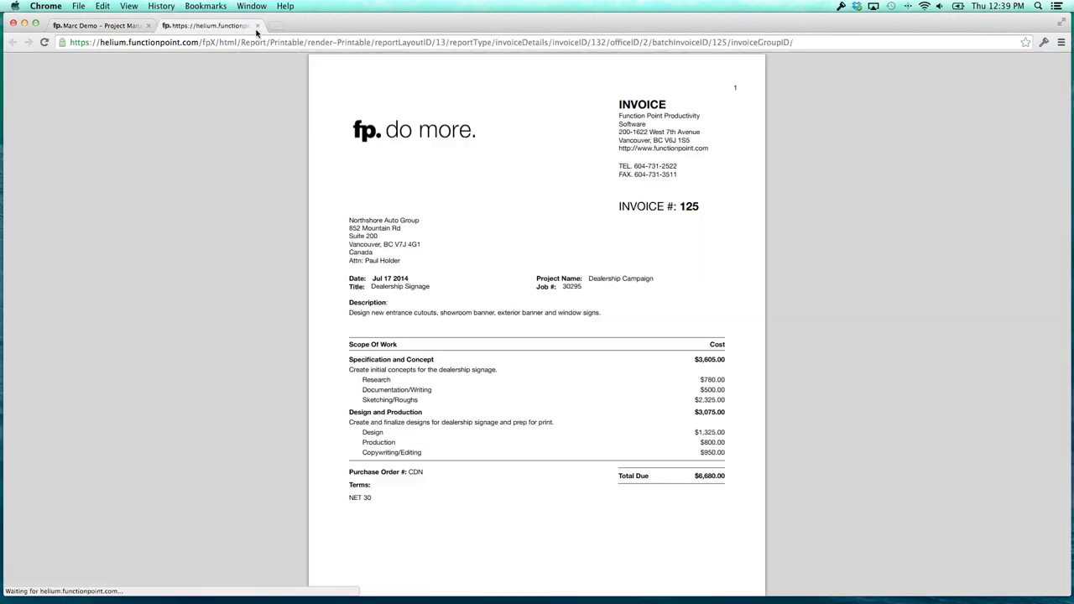
pyautogui.click(257, 26)
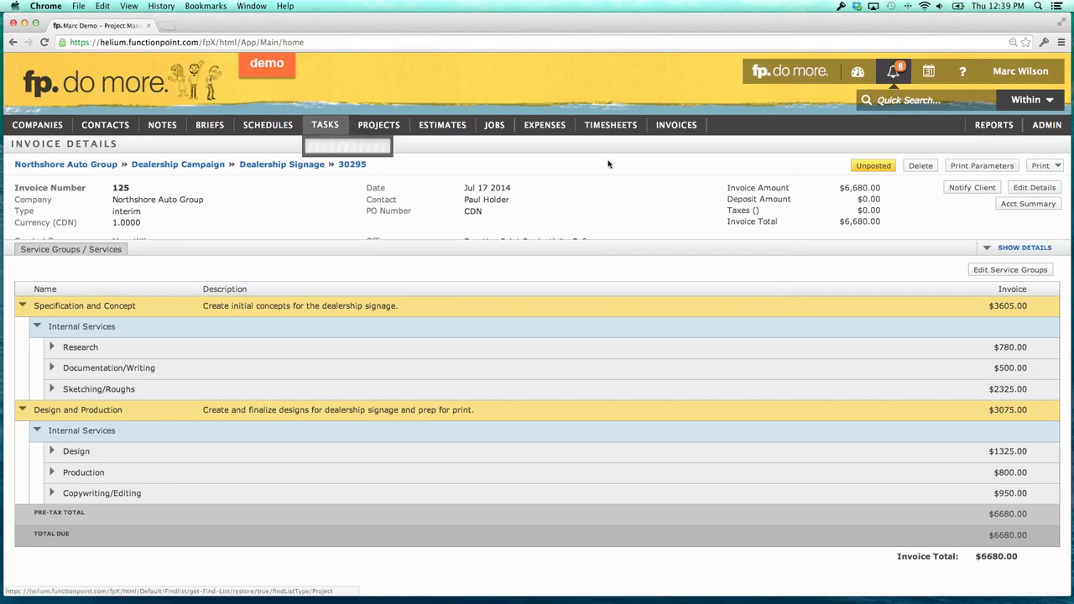
# Review the Another Invoice printout of invoice 125, checking the service lines under the scope of work, and close it.
pyautogui.click(1040, 166)
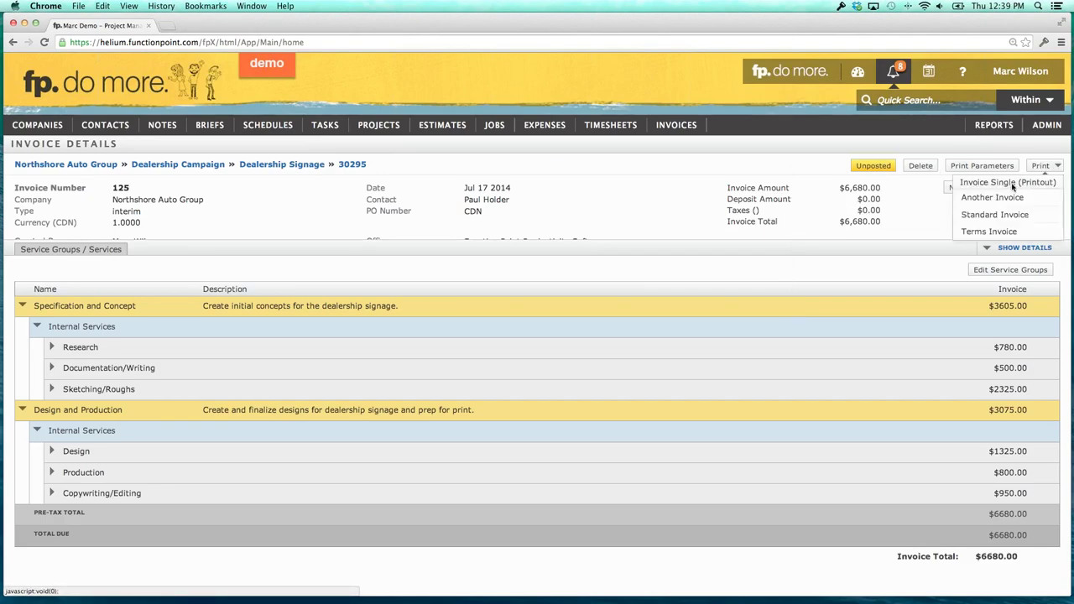
pyautogui.click(999, 195)
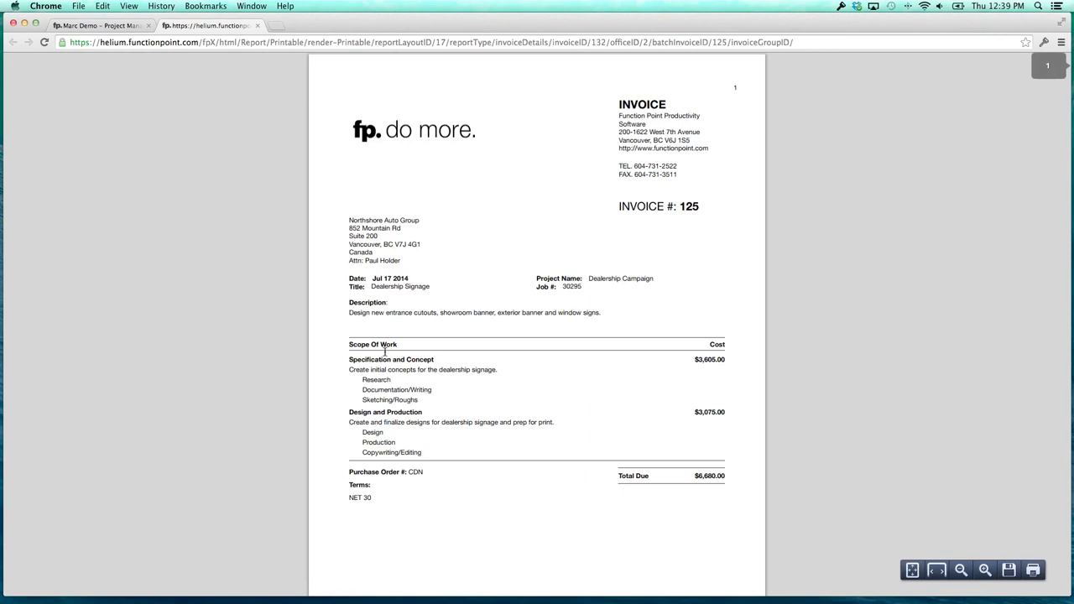
pyautogui.moveTo(363, 380); pyautogui.dragTo(396, 370)
pyautogui.click(404, 391)
pyautogui.click(258, 25)
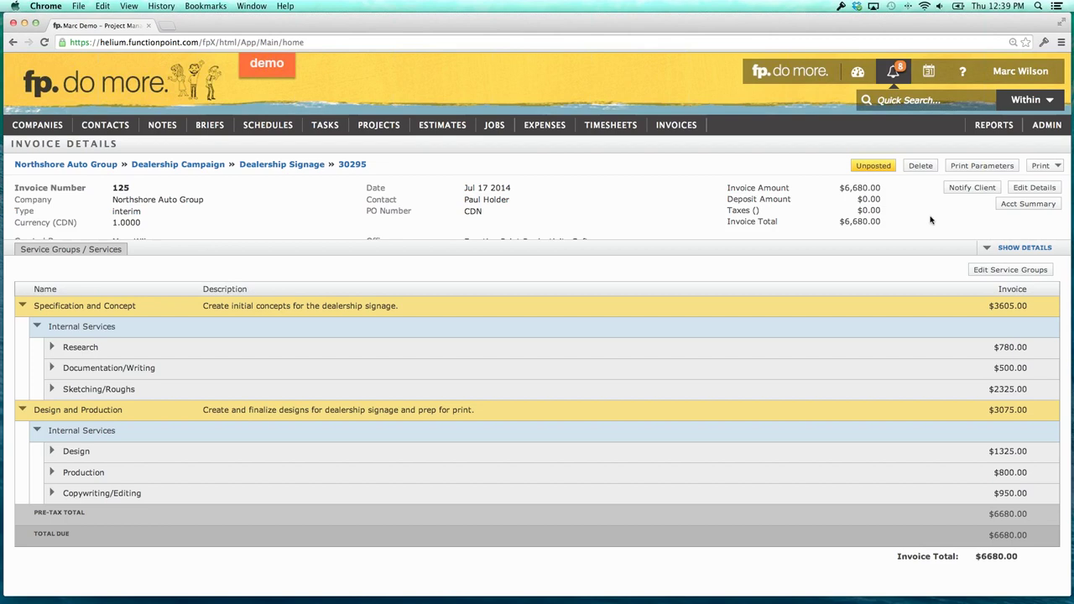
# Review the Terms Invoice printout of invoice 125, including its branding and Terms & Conditions page, and close it.
pyautogui.click(1039, 167)
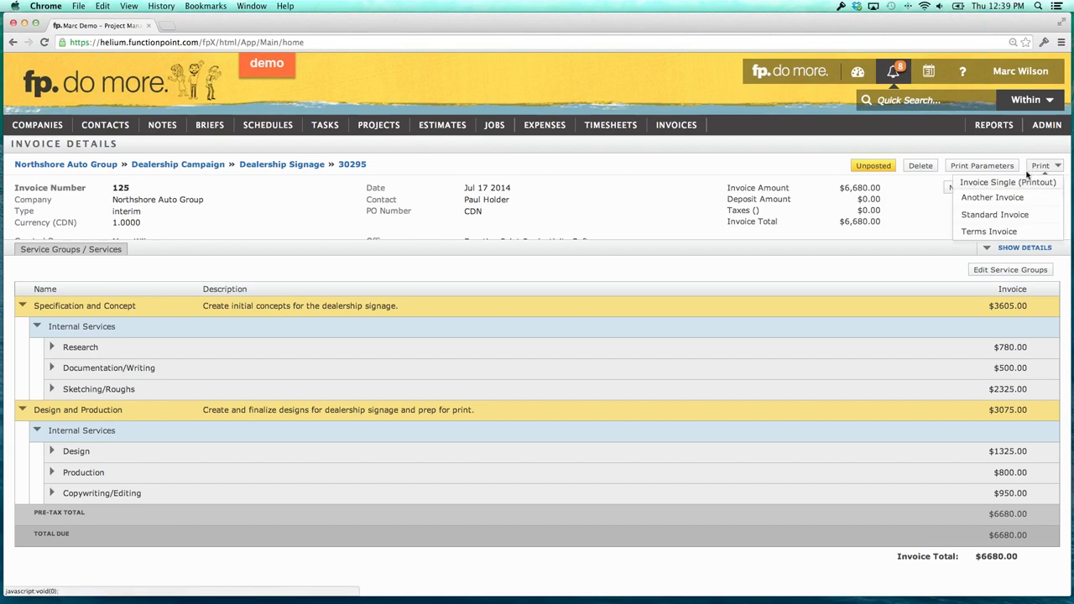
pyautogui.click(989, 232)
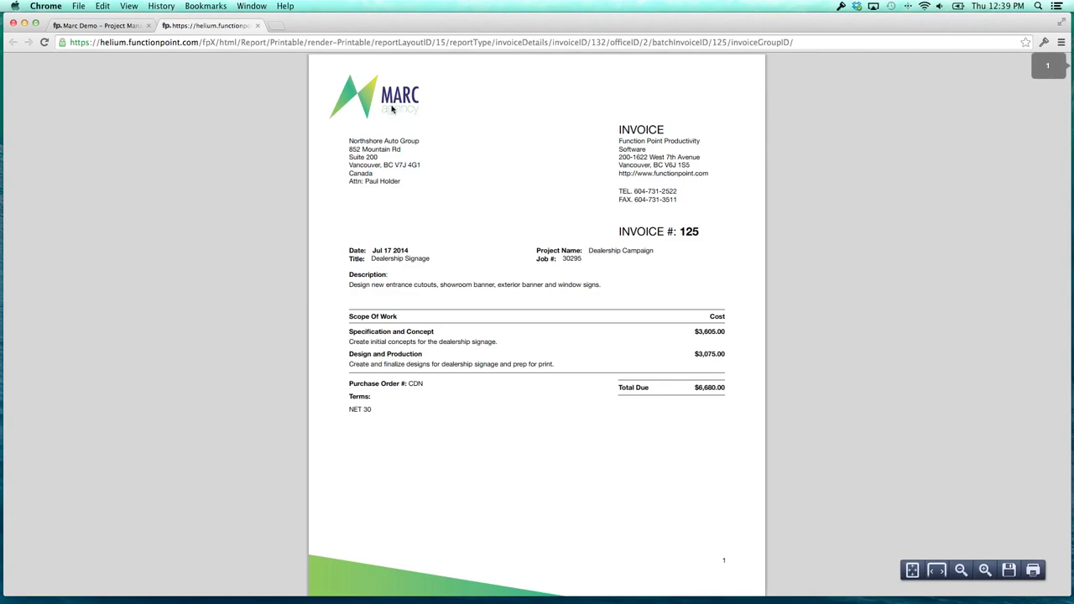
pyautogui.scroll(-1, 396, 123)
pyautogui.scroll(-3, 396, 123)
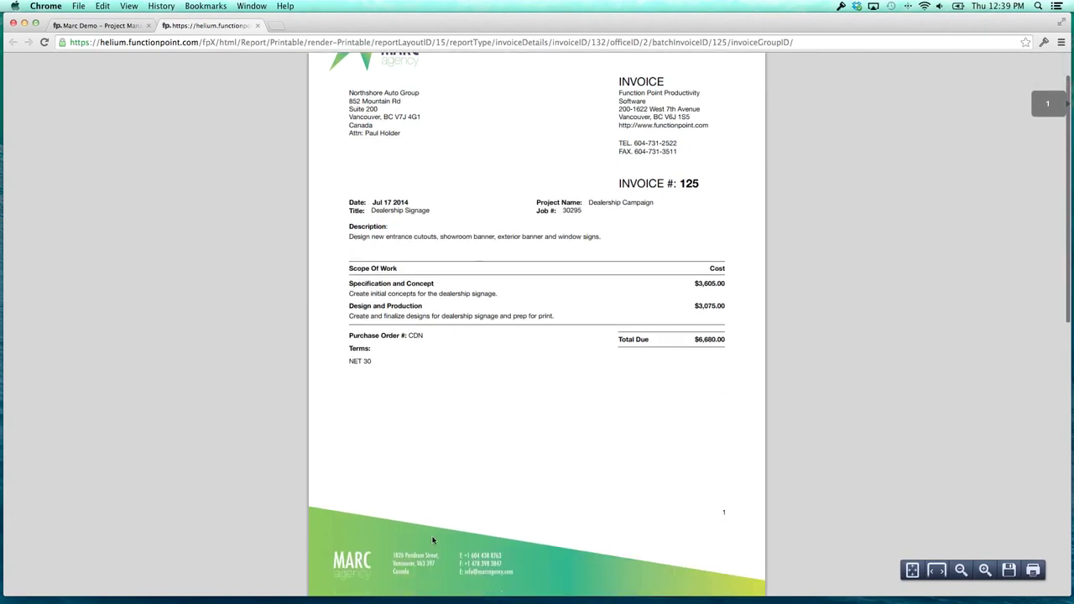
pyautogui.scroll(-8, 433, 541)
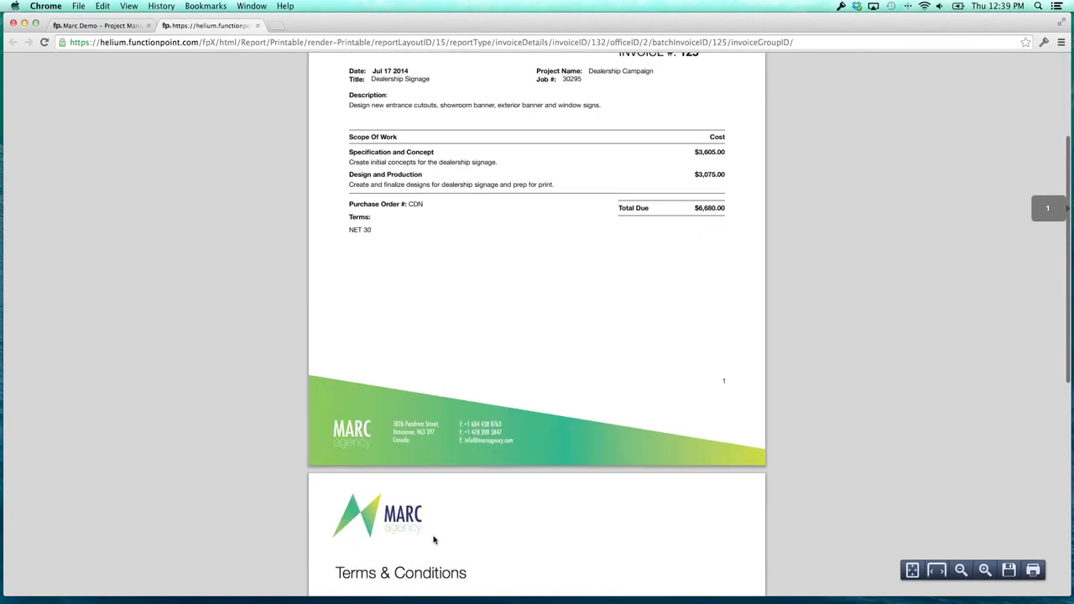
pyautogui.scroll(-10, 434, 539)
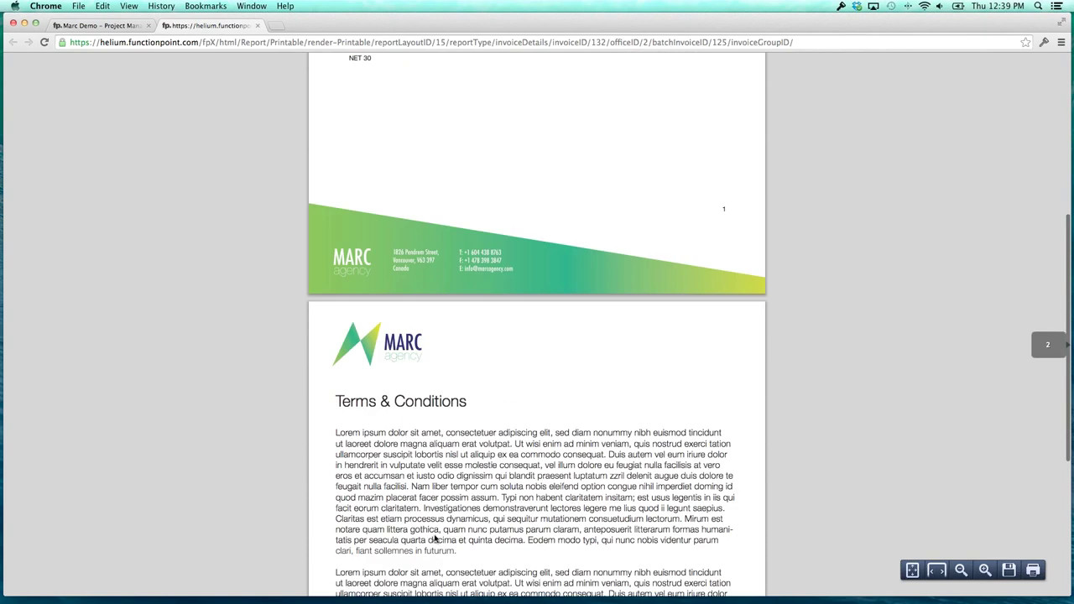
pyautogui.scroll(-17, 435, 540)
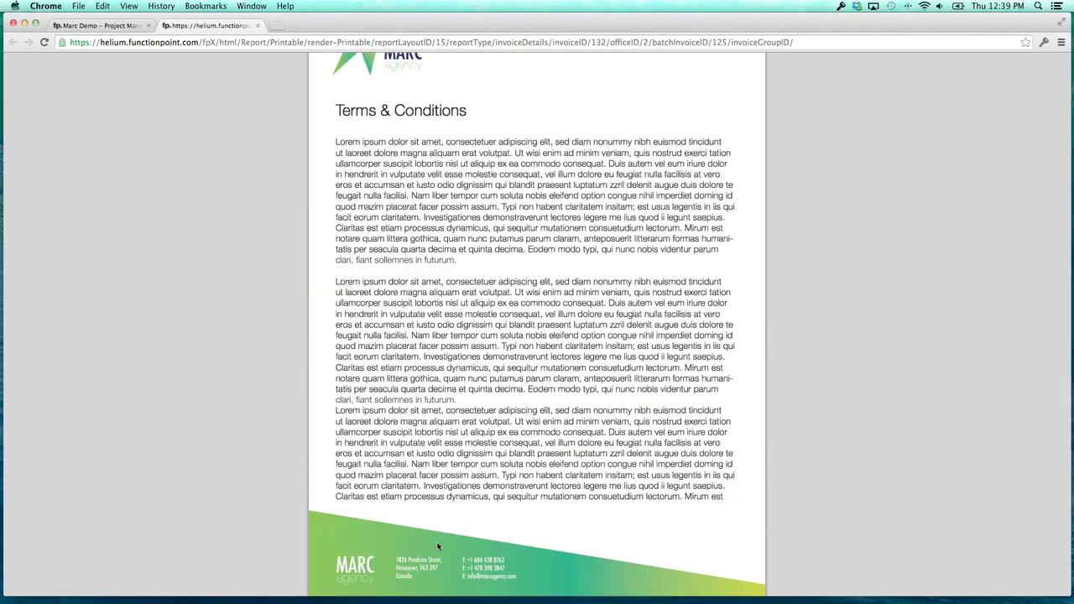
pyautogui.scroll(20, 437, 546)
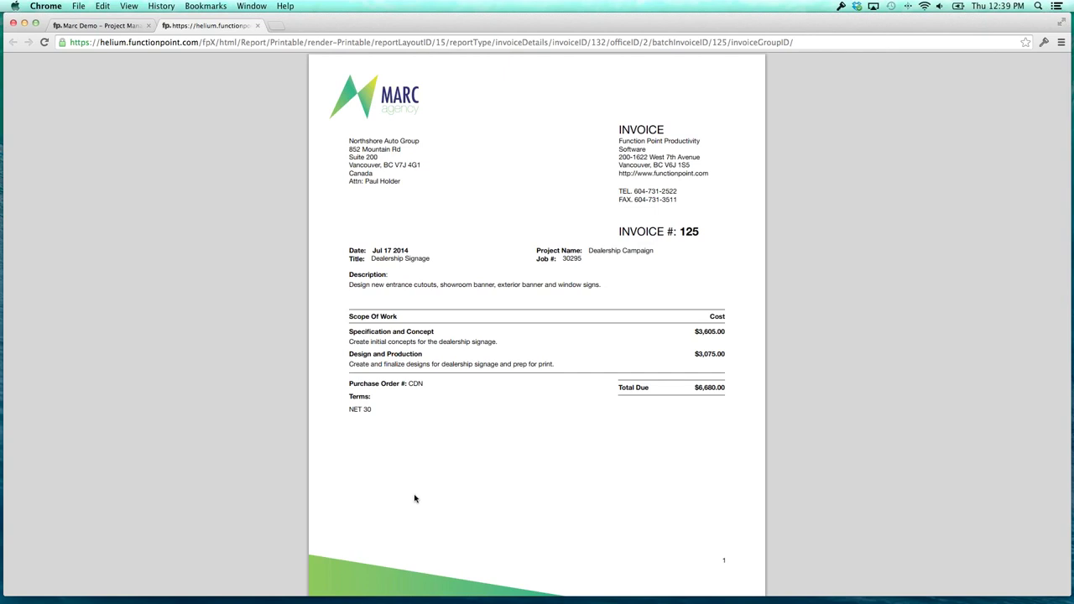
pyautogui.scroll(-14, 416, 495)
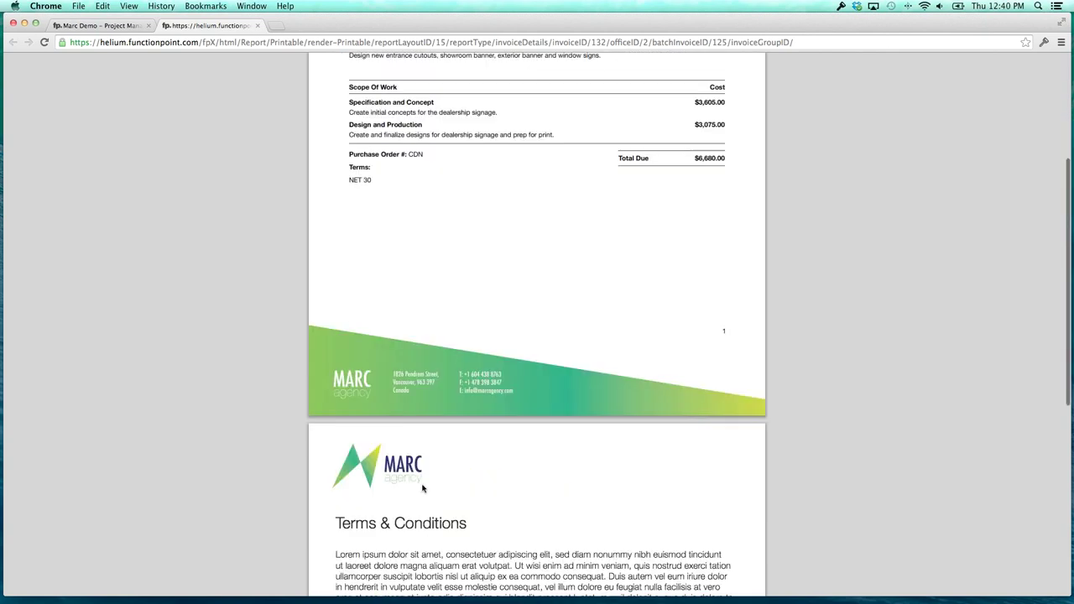
pyautogui.scroll(-15, 423, 489)
pyautogui.scroll(-1, 431, 302)
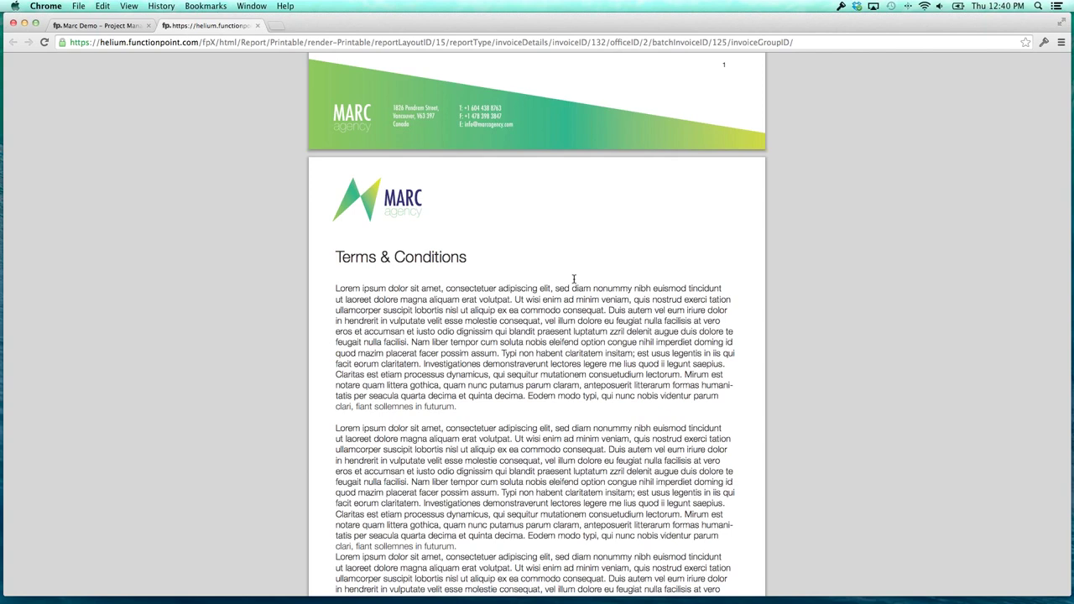
pyautogui.scroll(20, 574, 281)
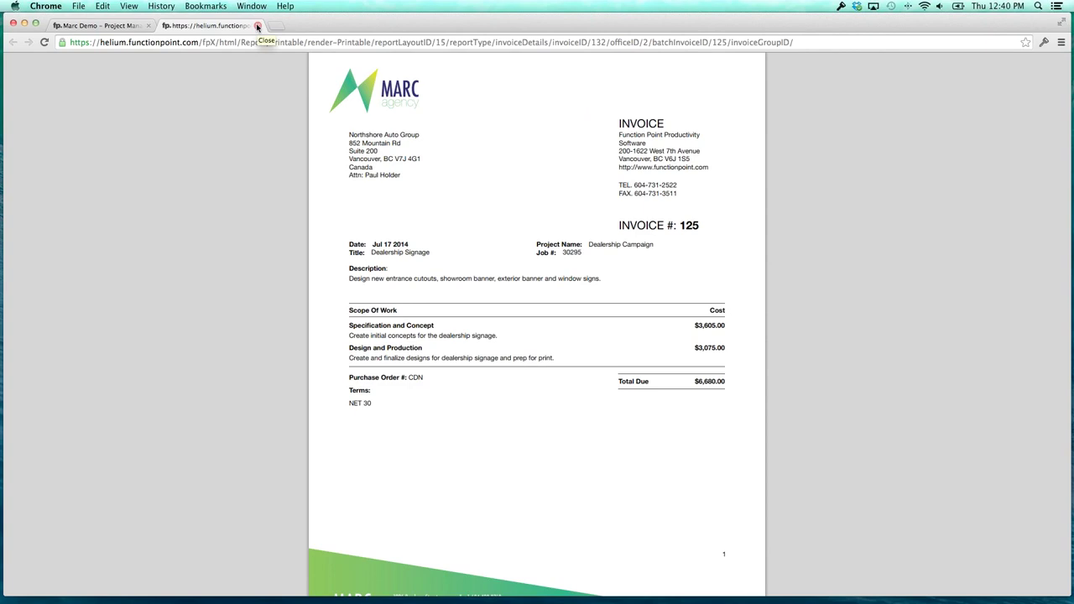
pyautogui.click(257, 26)
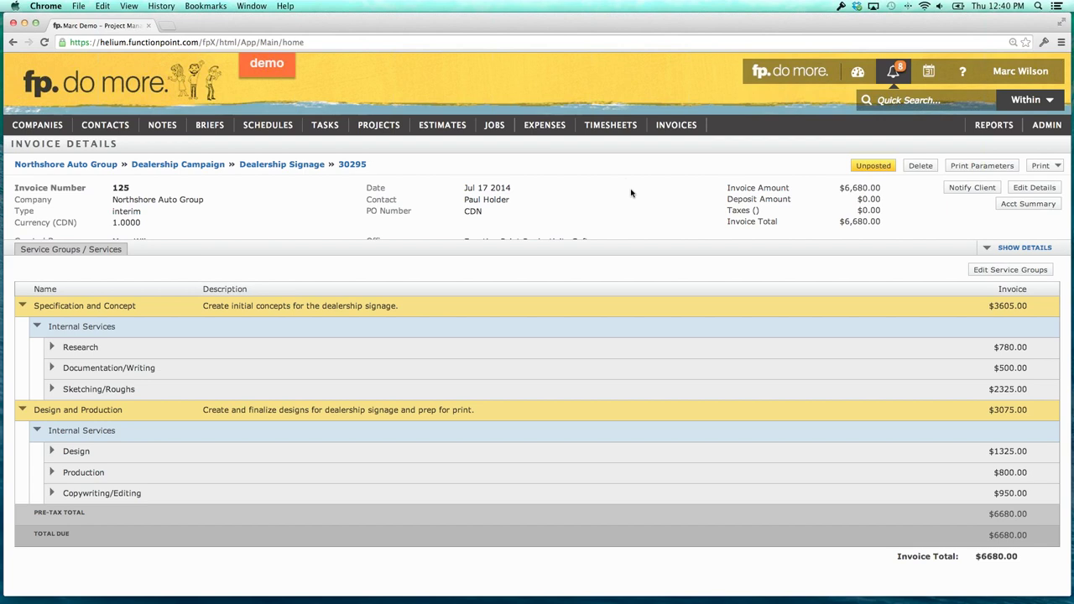
# Open the office's printing preferences from the system setup.
pyautogui.scroll(-1, 631, 193)
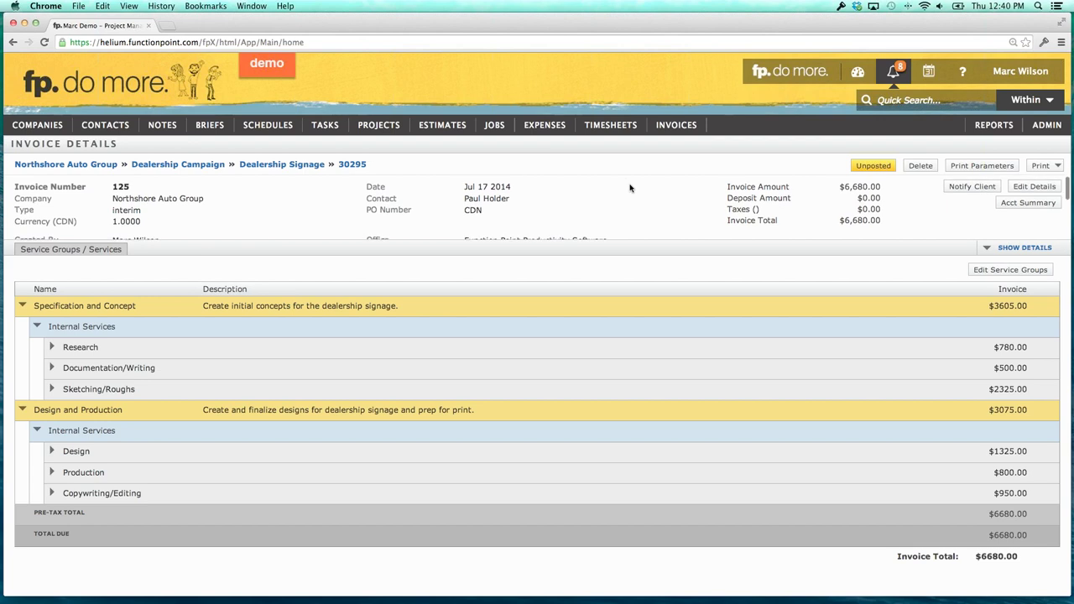
pyautogui.moveTo(676, 135)
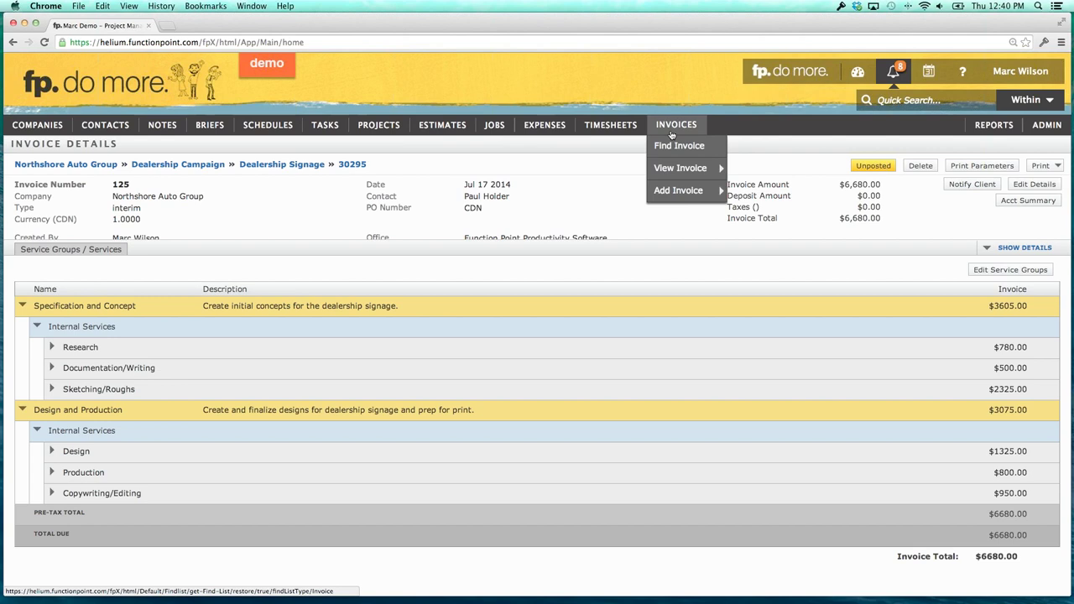
pyautogui.moveTo(1054, 127)
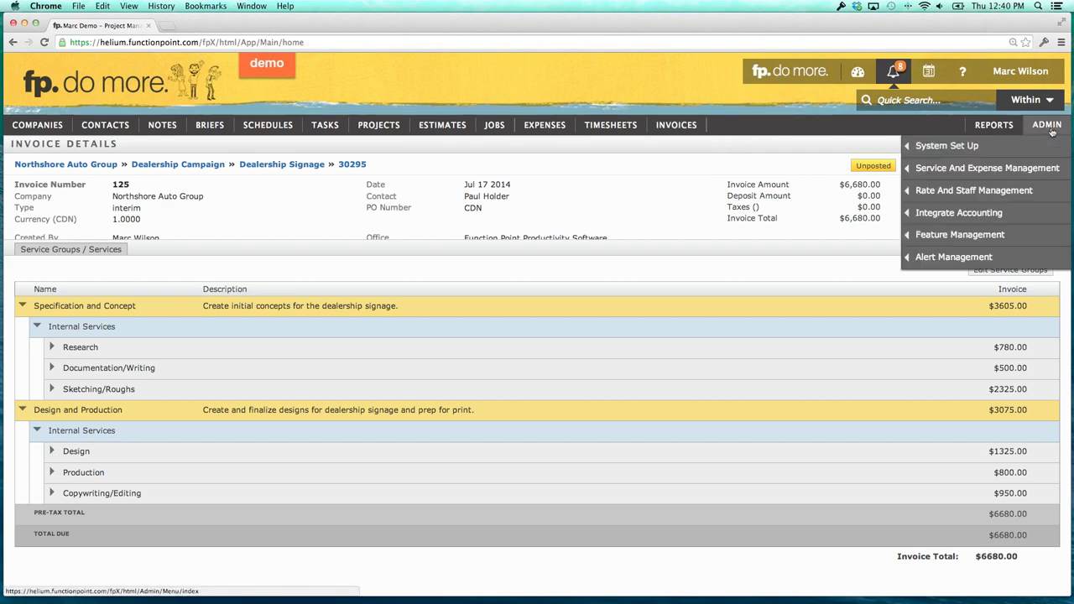
pyautogui.moveTo(947, 146)
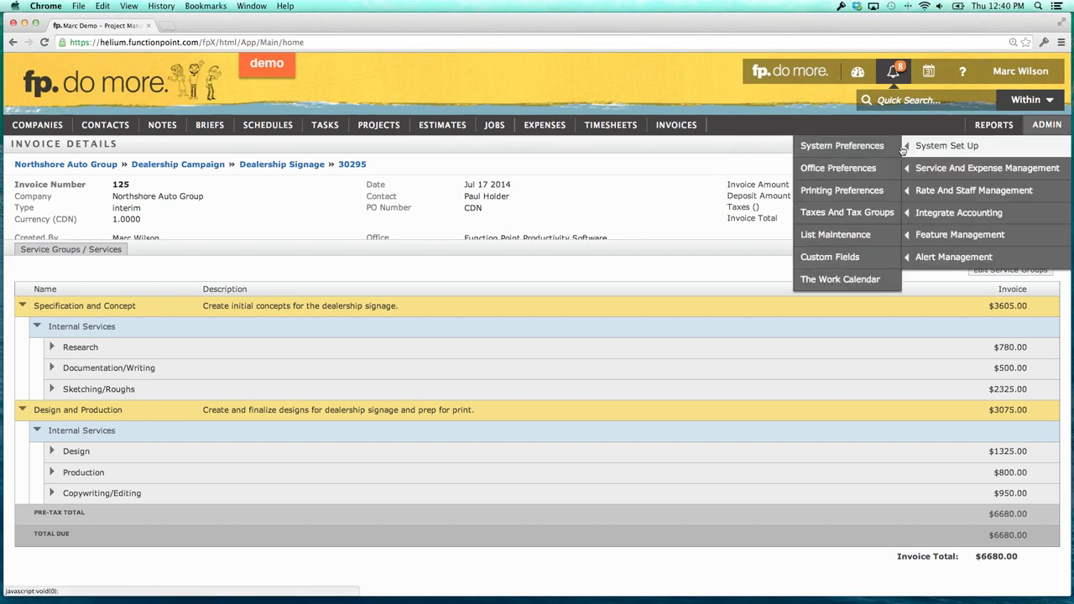
pyautogui.click(842, 192)
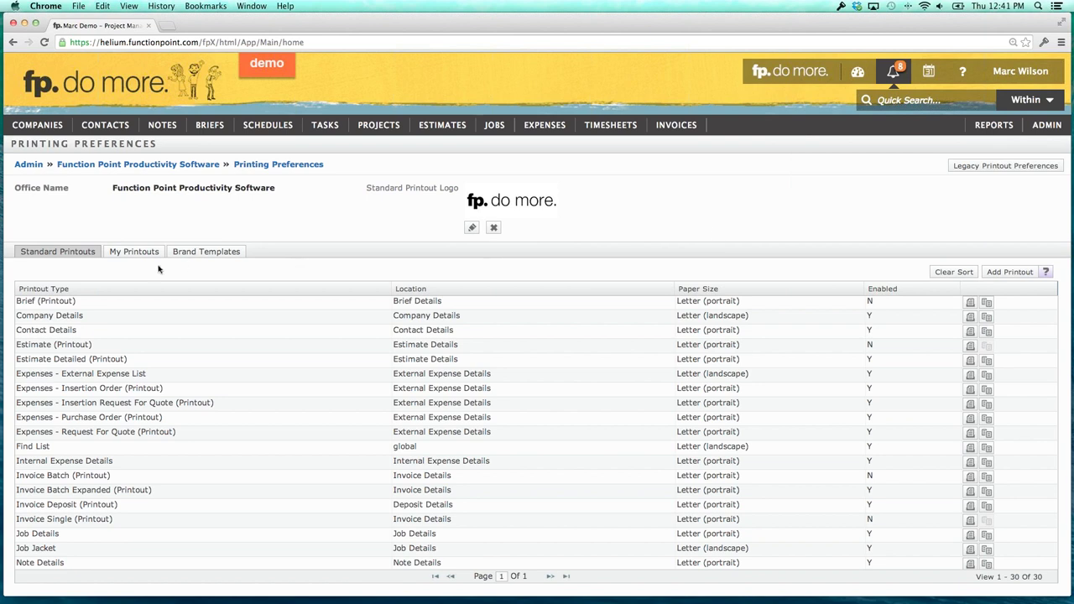
# Add a custom printout named New Schedule of type Schedule Detailed (Printout) without a brand template.
pyautogui.click(1020, 273)
pyautogui.click(364, 190)
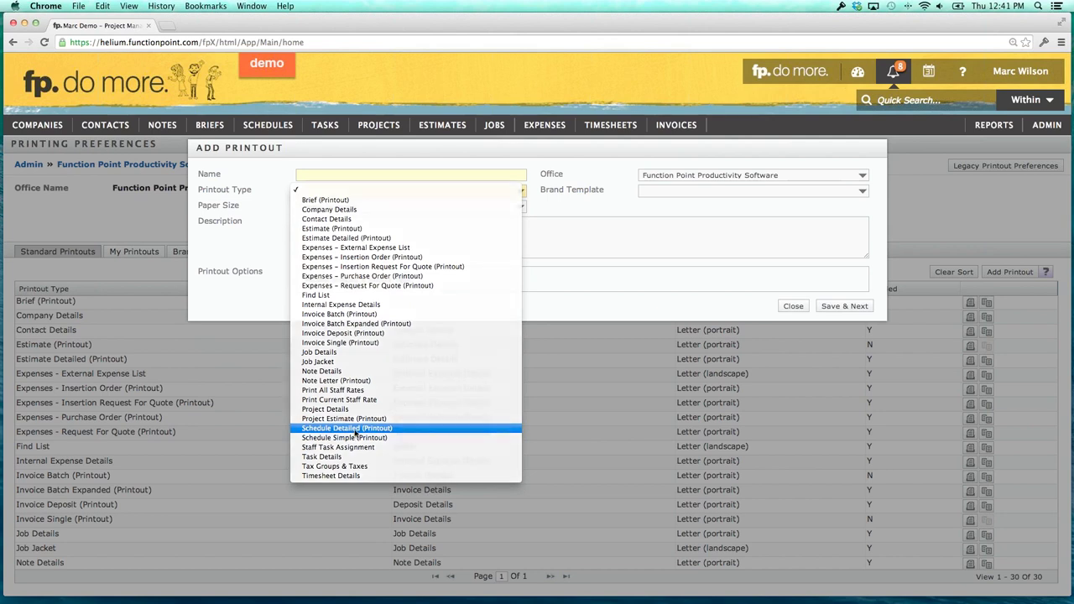
pyautogui.click(356, 429)
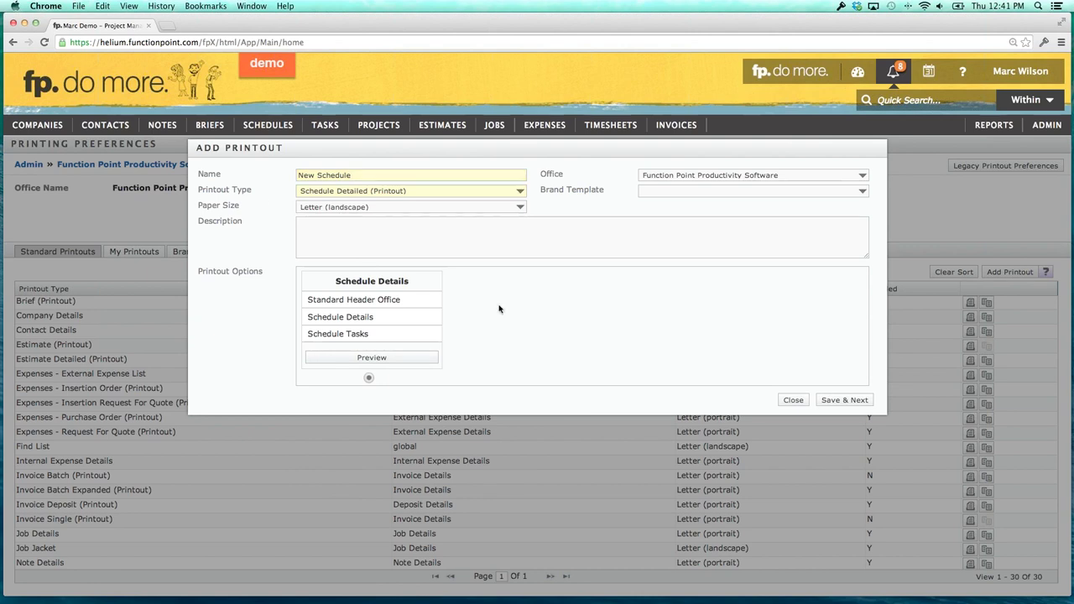
pyautogui.click(846, 401)
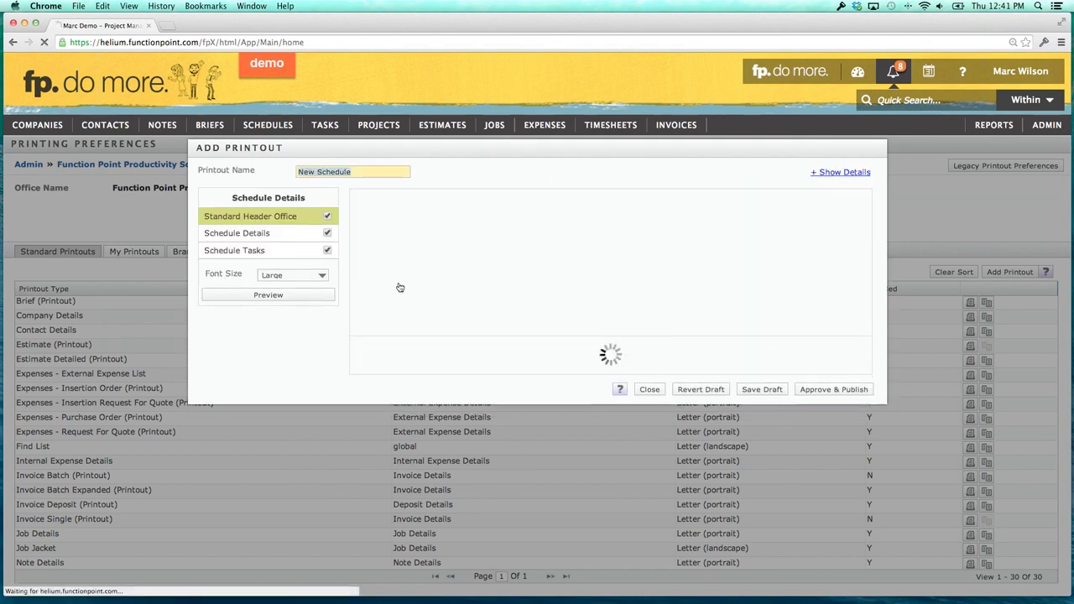
# In the schedule tasks section, set column three to Start Date and column four to Due Date, and leave column five blank.
pyautogui.click(277, 253)
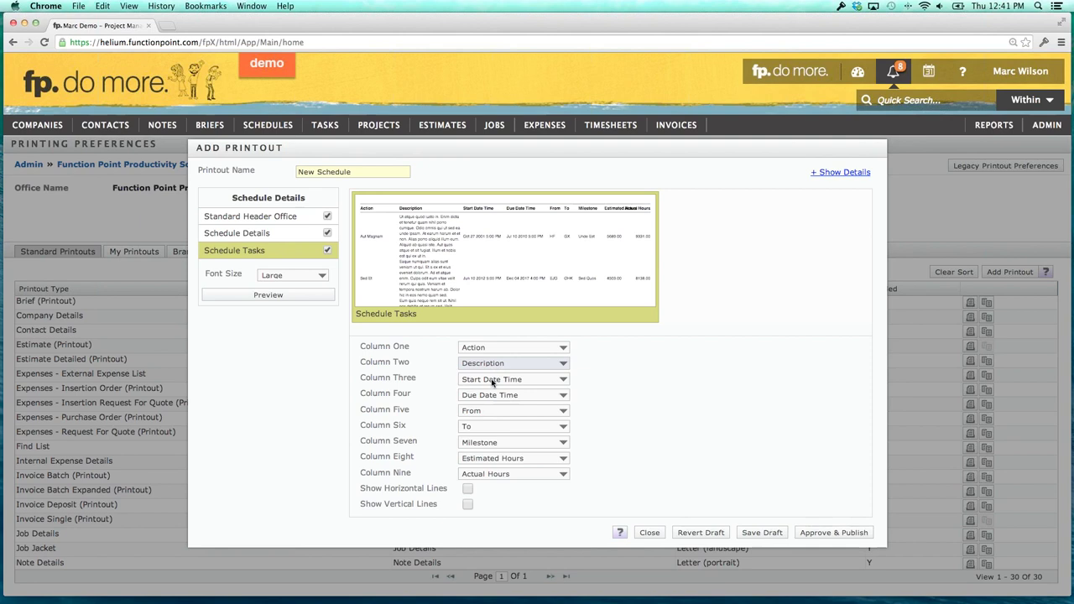
pyautogui.click(514, 382)
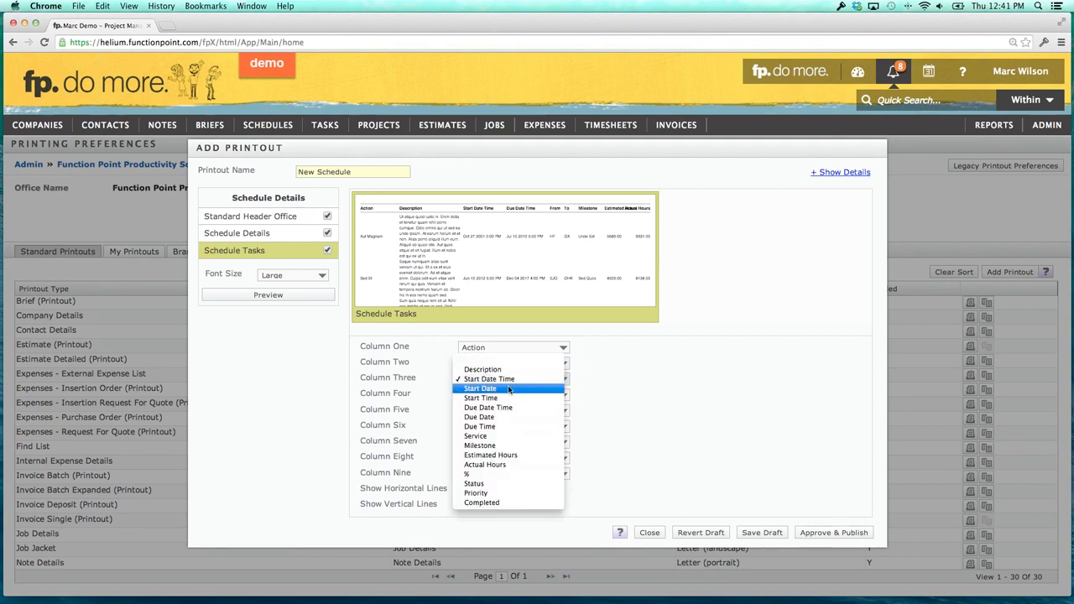
pyautogui.click(514, 389)
pyautogui.click(500, 396)
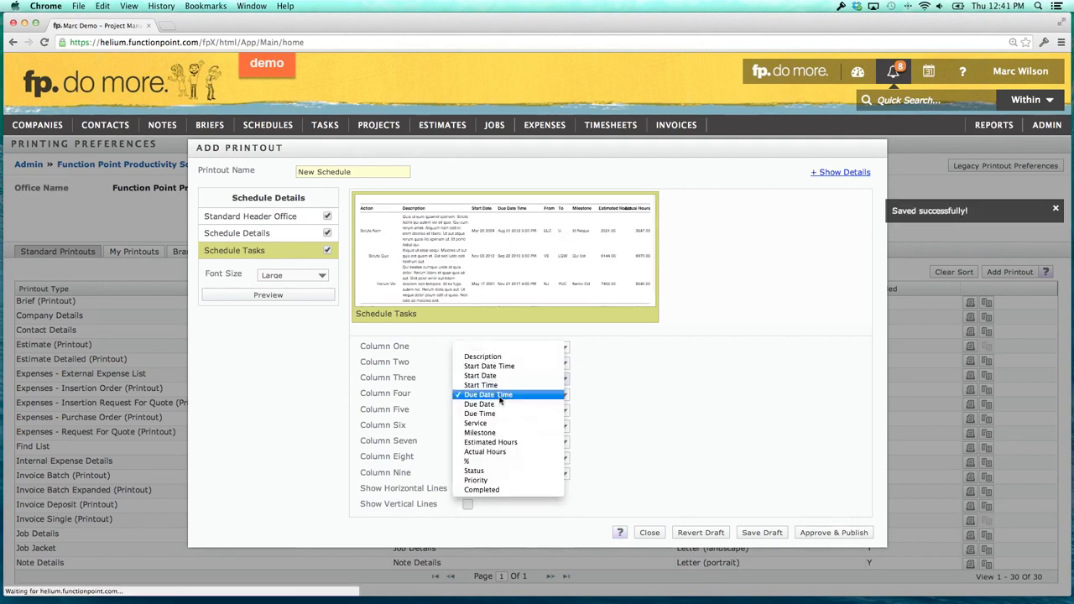
pyautogui.click(503, 399)
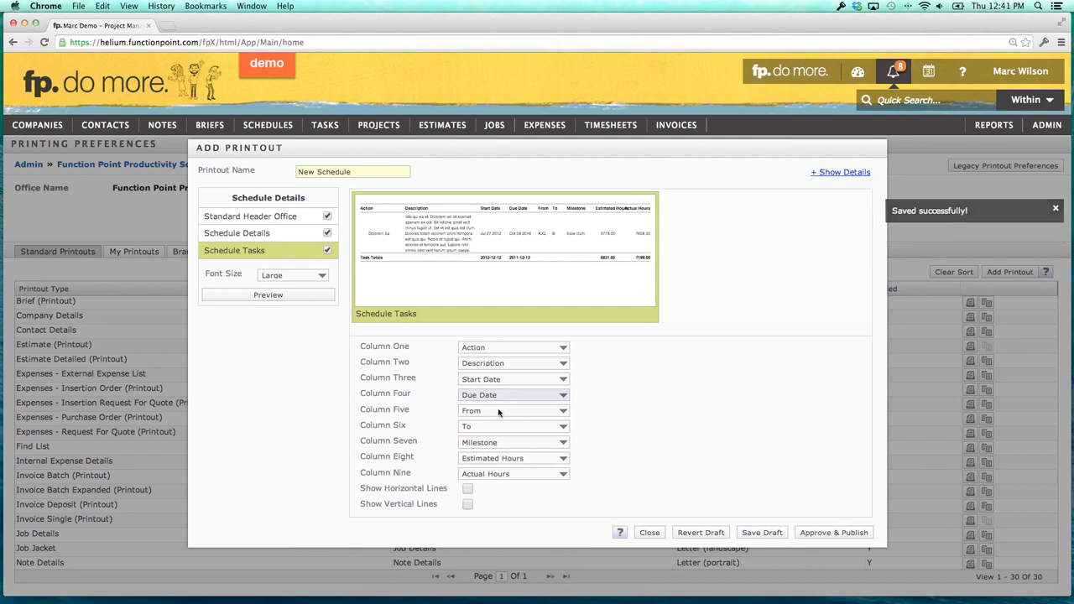
pyautogui.click(498, 412)
pyautogui.click(499, 401)
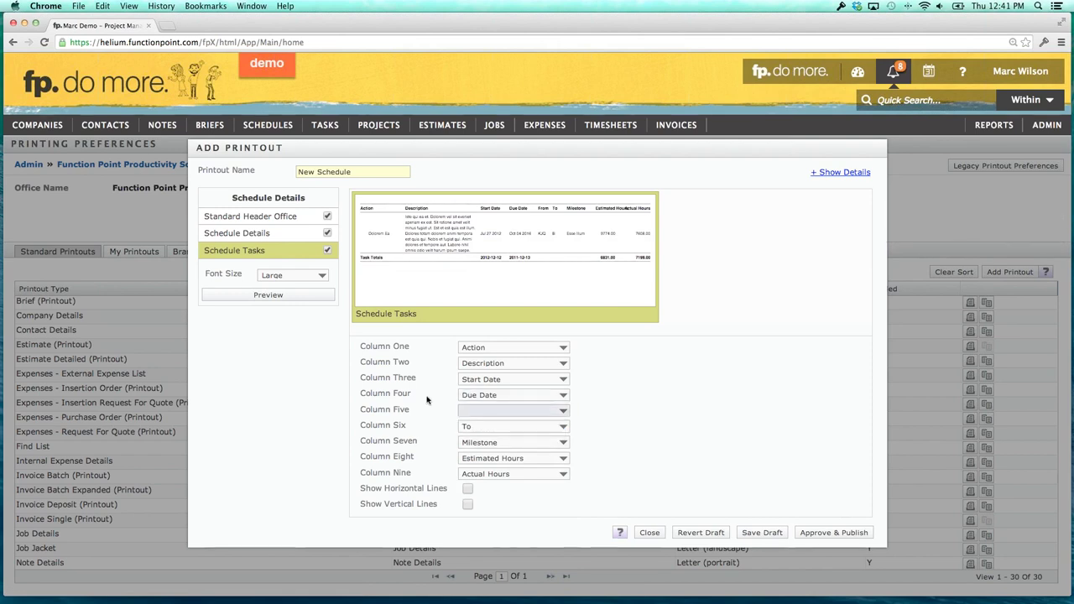
pyautogui.click(508, 443)
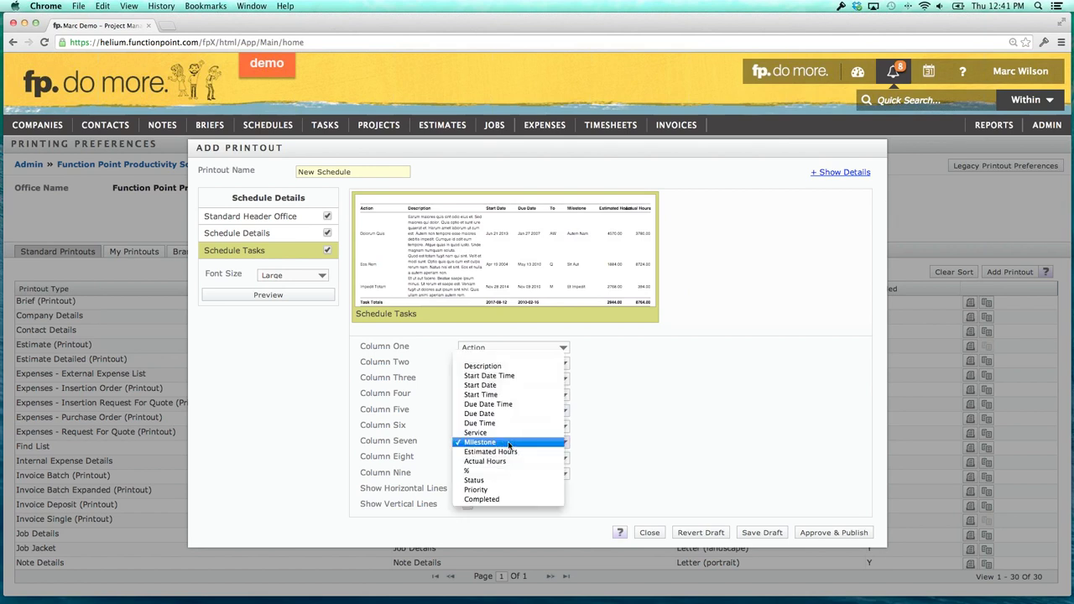
pyautogui.click(506, 445)
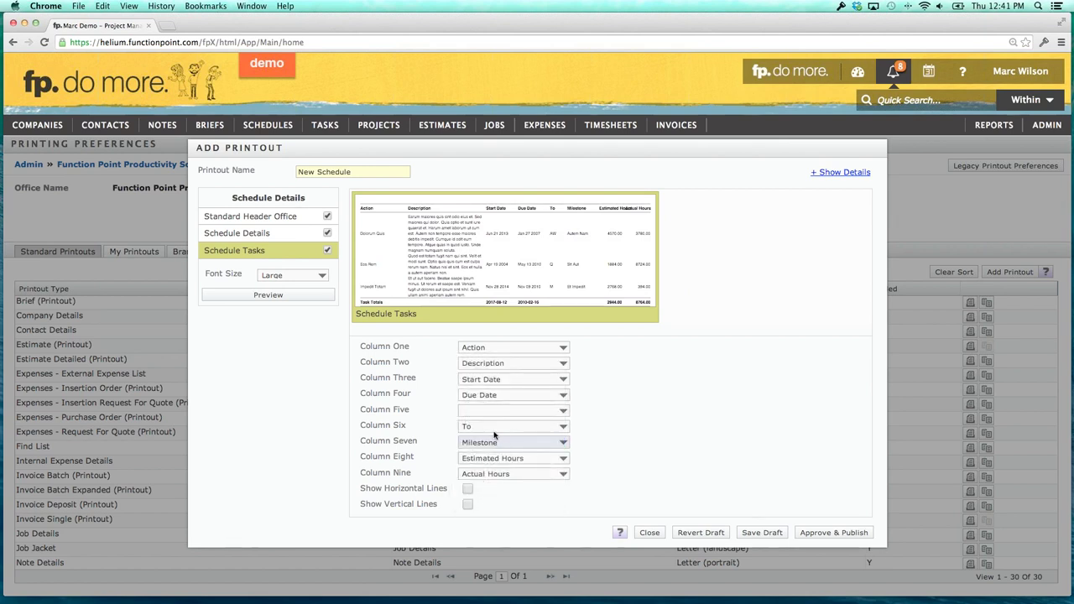
pyautogui.click(506, 460)
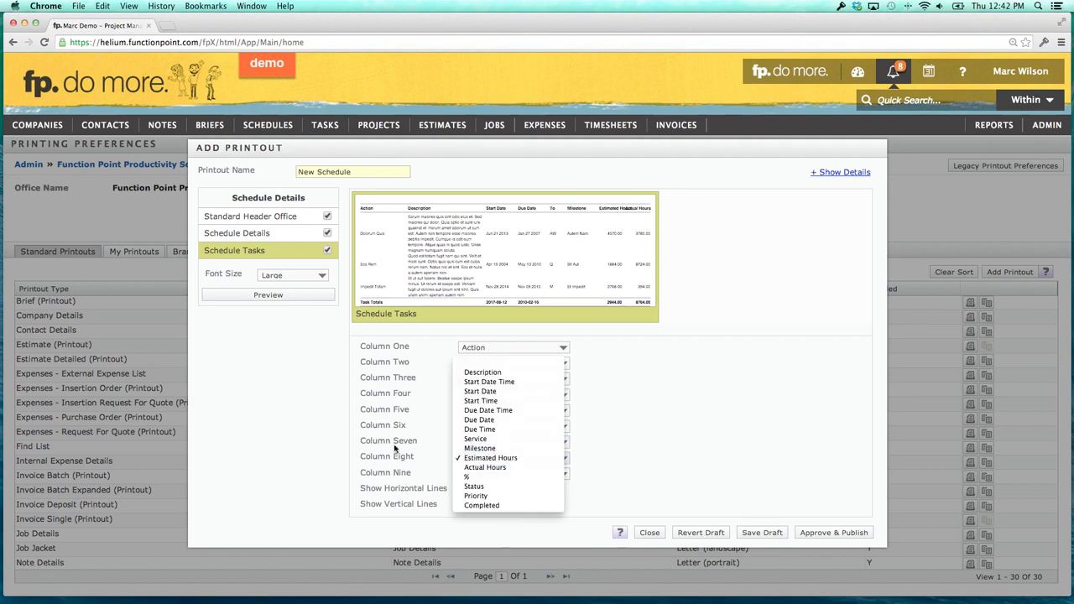
pyautogui.press('Escape')
# In the schedule tasks section, set column seven to Status and column eight to Milestone, and leave column nine blank.
pyautogui.click(492, 443)
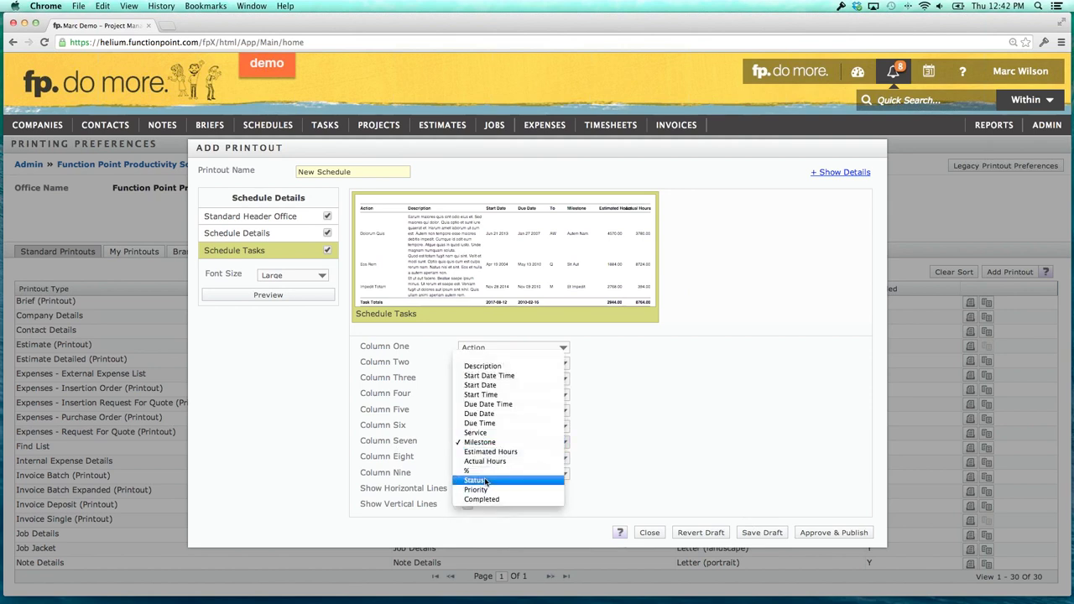
pyautogui.click(485, 480)
pyautogui.click(508, 457)
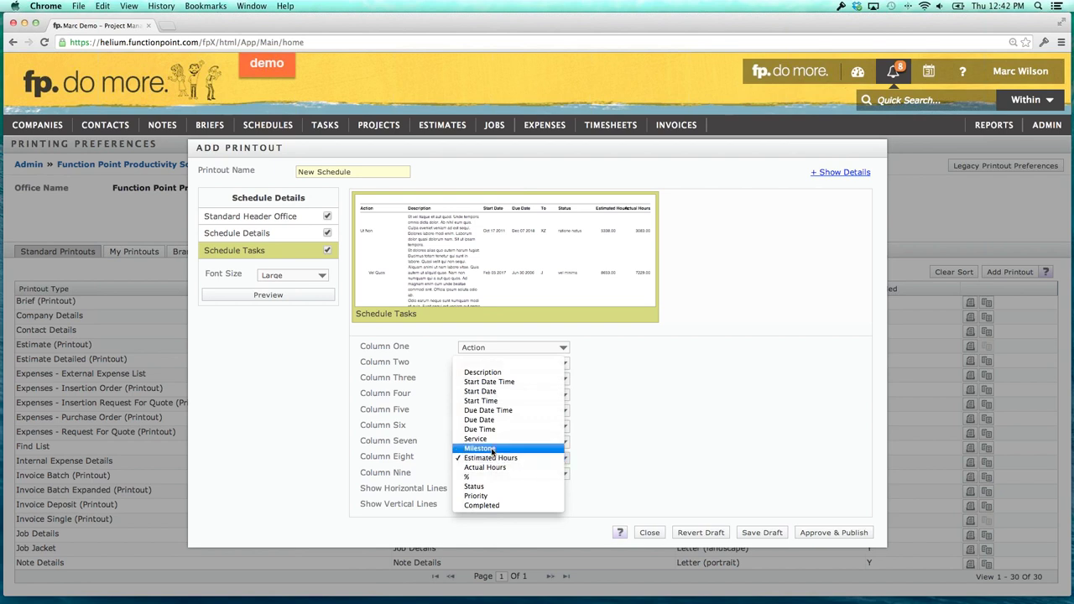
pyautogui.click(493, 449)
pyautogui.click(502, 473)
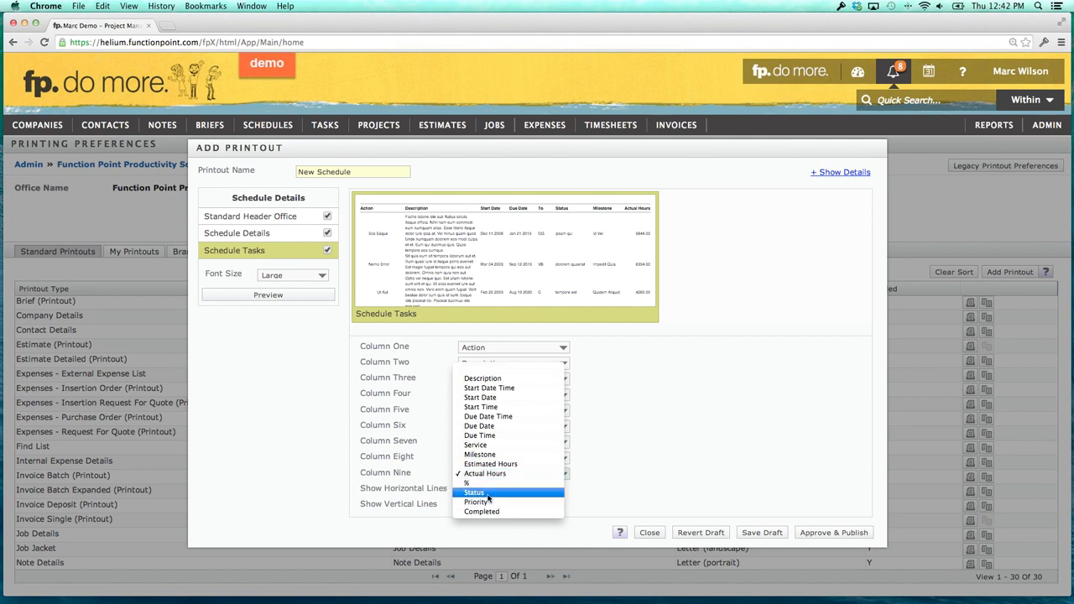
pyautogui.click(501, 378)
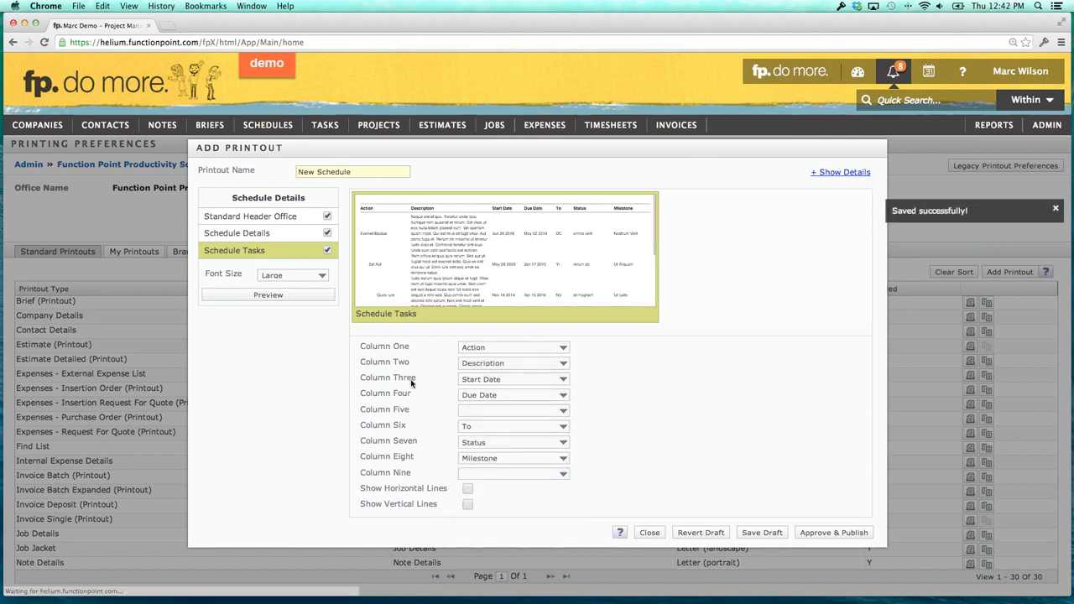
# Show horizontal and vertical lines in the schedule tasks, and approve and publish the New Schedule printout.
pyautogui.click(467, 489)
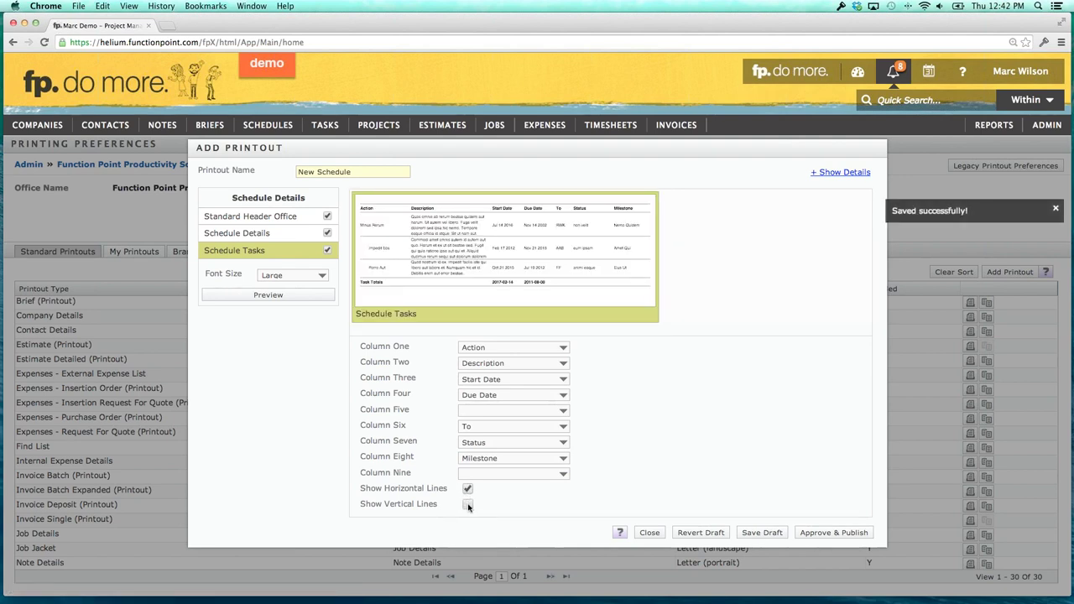
pyautogui.click(468, 505)
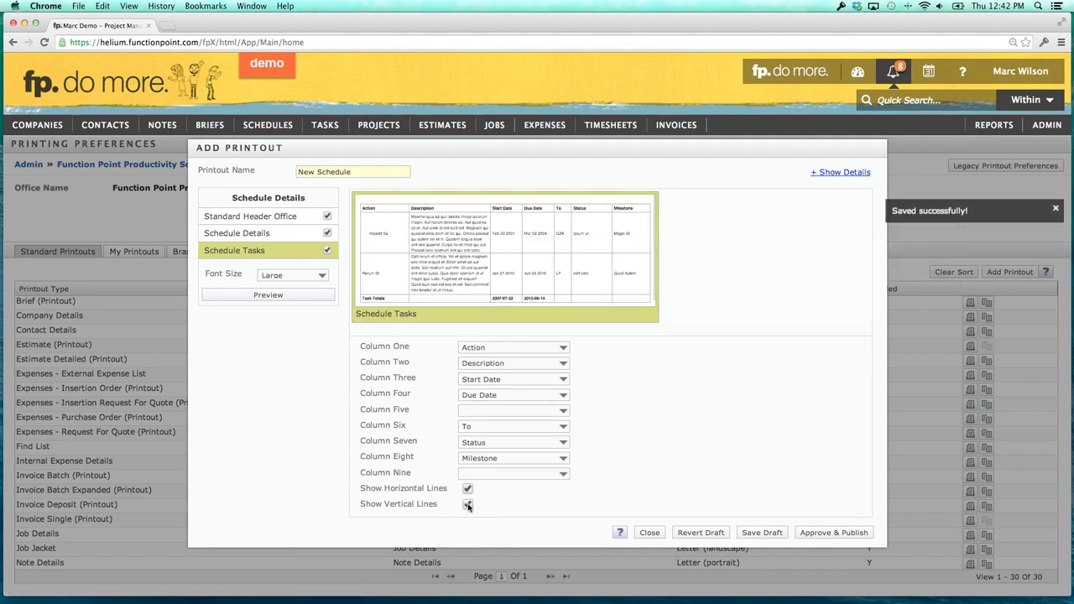
pyautogui.click(468, 506)
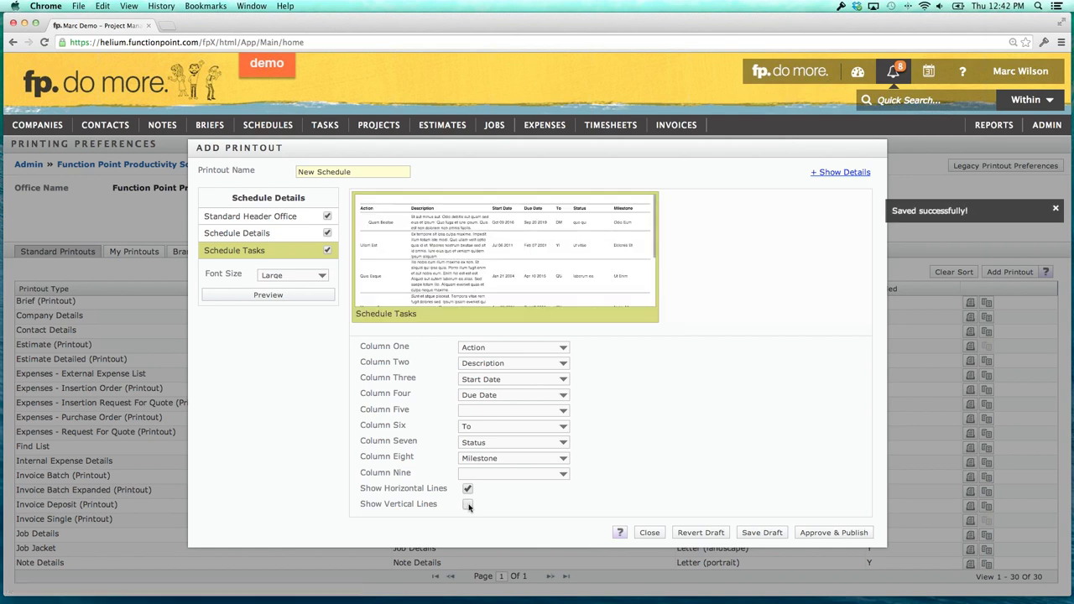
pyautogui.click(467, 505)
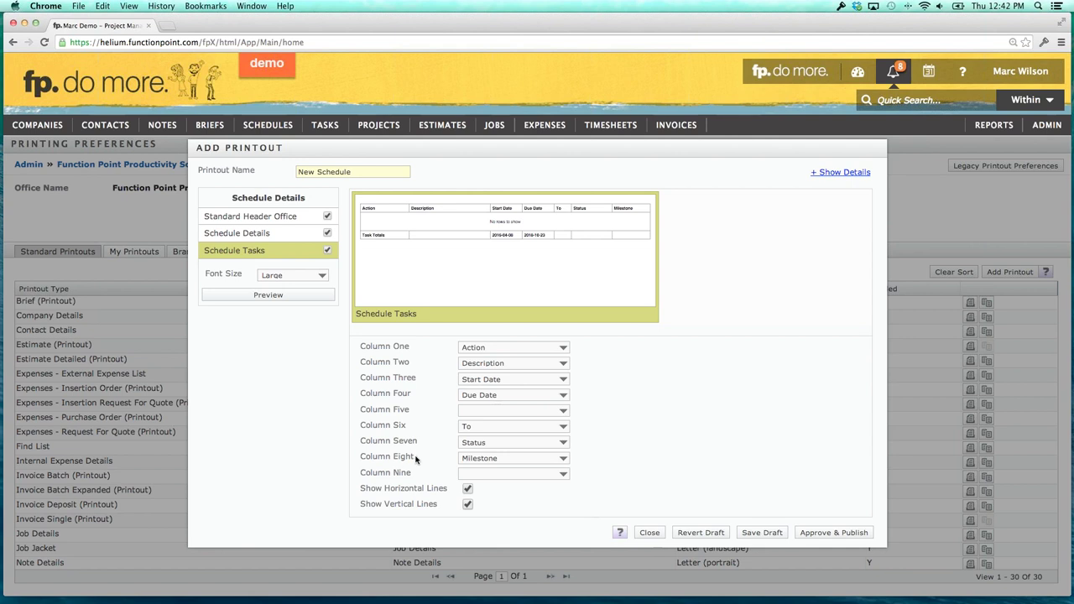
pyautogui.click(829, 534)
pyautogui.click(703, 382)
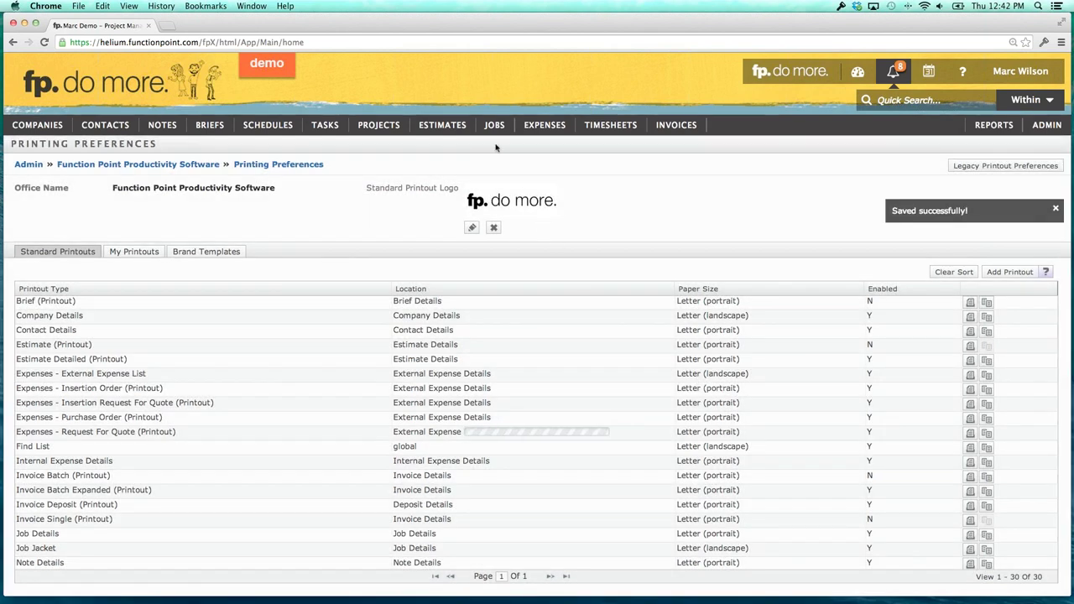
# Open the Dealership Signage job's schedule in the Manage view and mark all of its tasks for printing.
pyautogui.moveTo(494, 132)
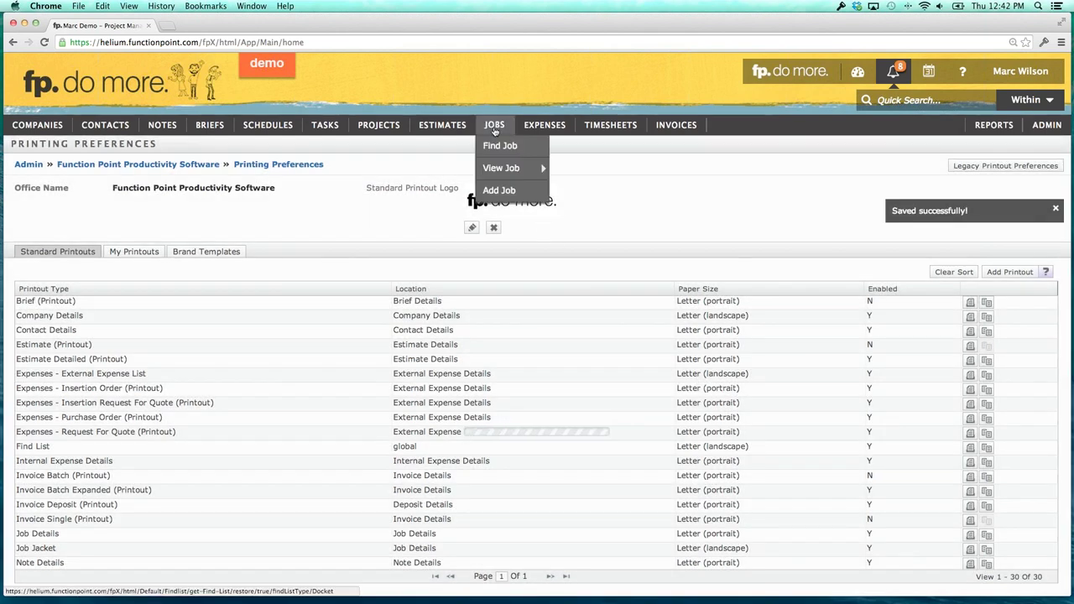
pyautogui.moveTo(512, 168)
pyautogui.click(618, 171)
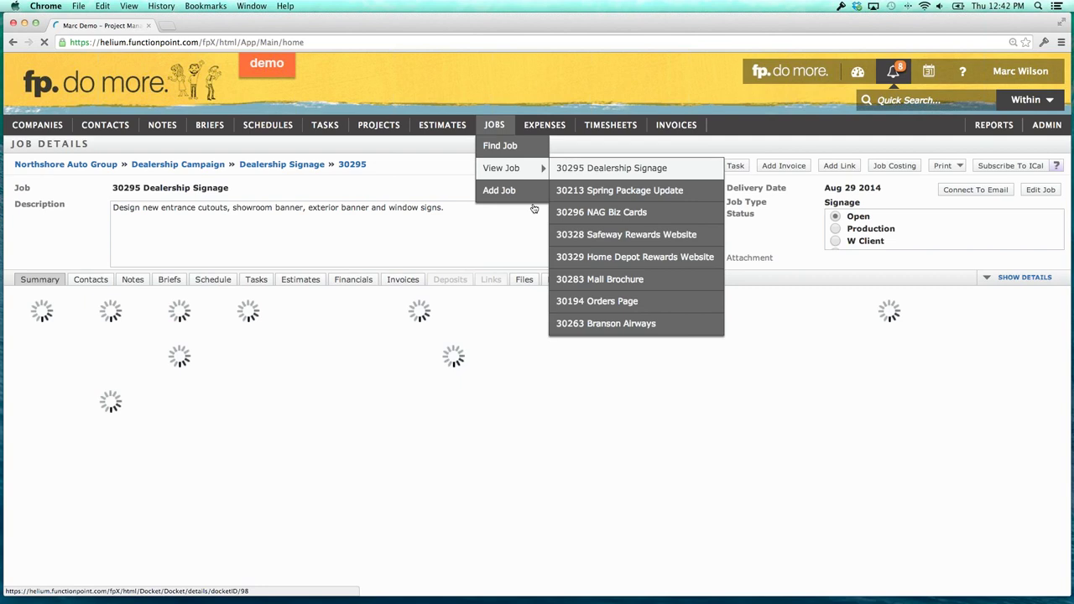
pyautogui.click(220, 281)
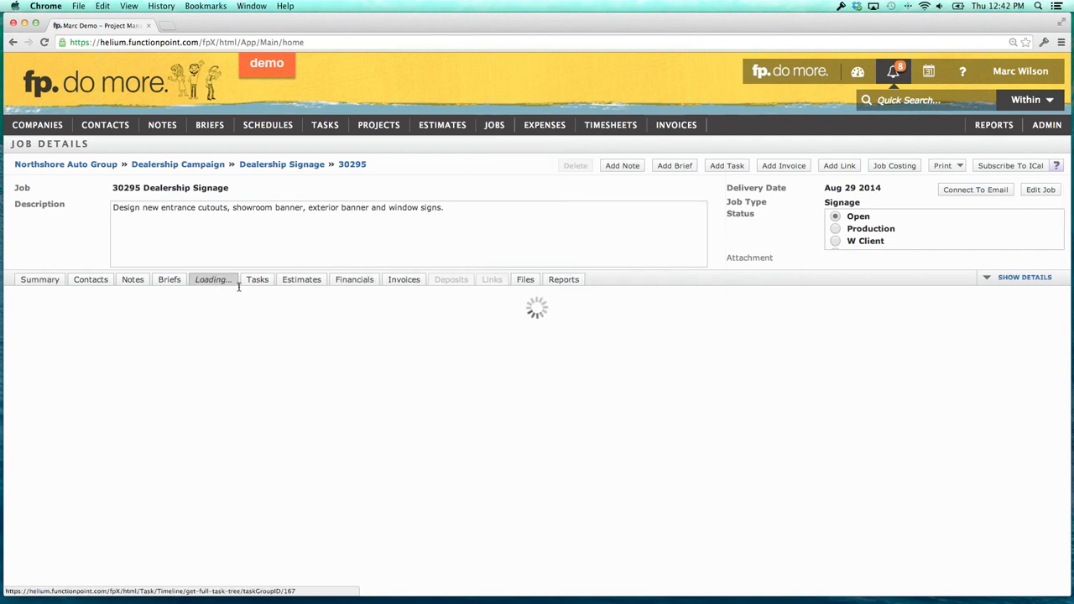
pyautogui.click(999, 304)
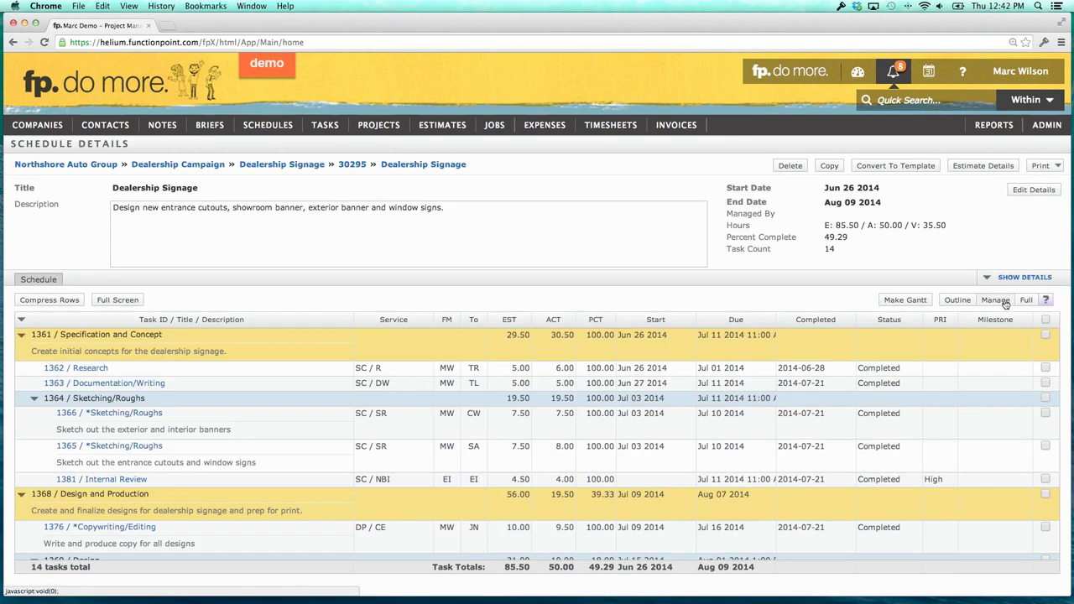
pyautogui.click(1045, 320)
# Review the New Schedule printout of the full Dealership Signage schedule, including its columns and grid lines, and close it.
pyautogui.click(1042, 166)
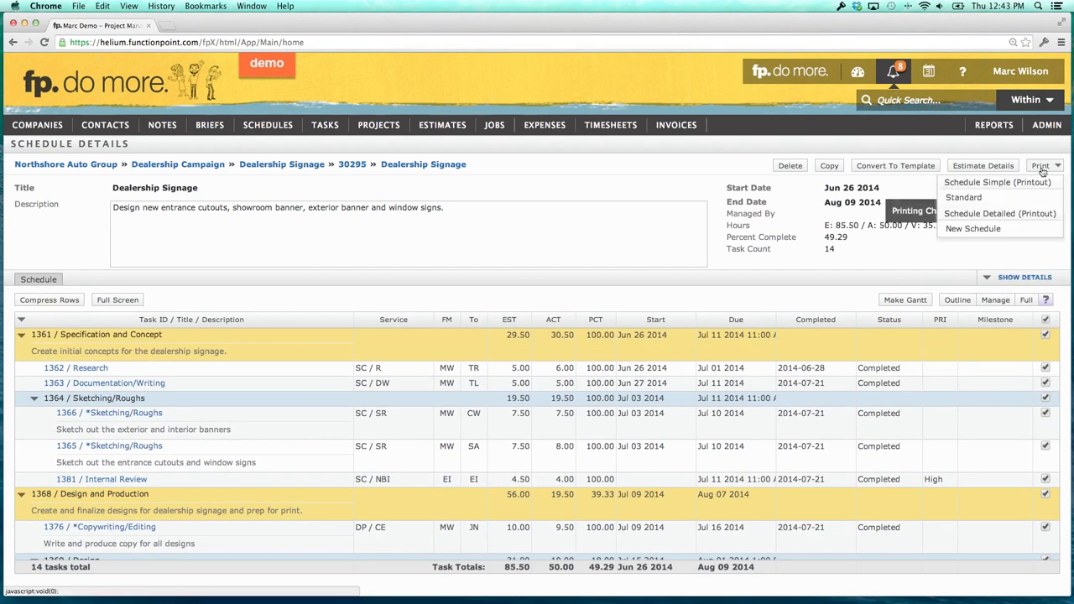
pyautogui.click(980, 234)
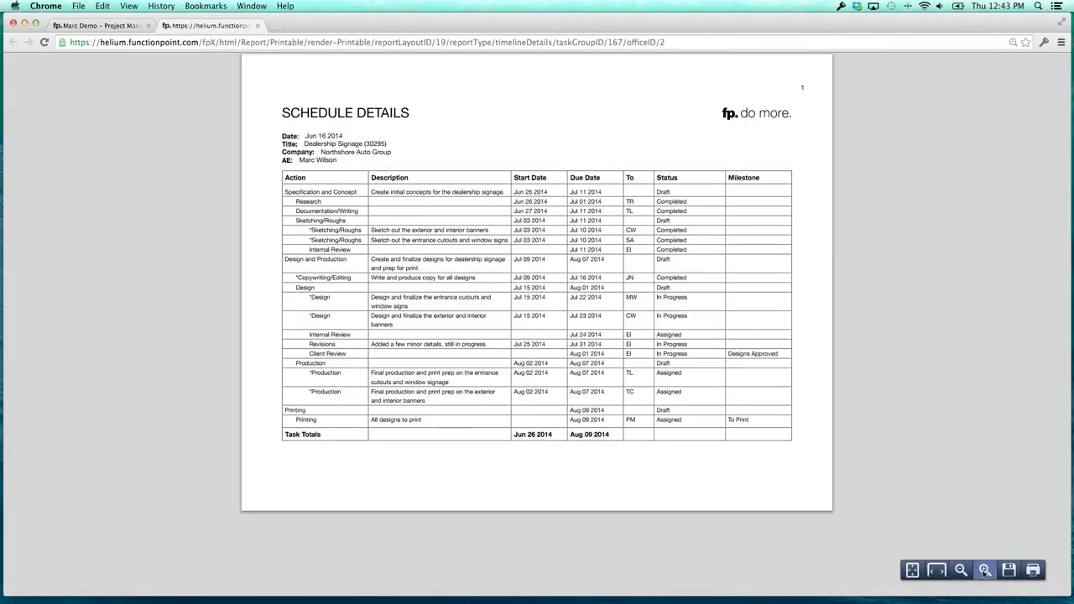
pyautogui.click(985, 571)
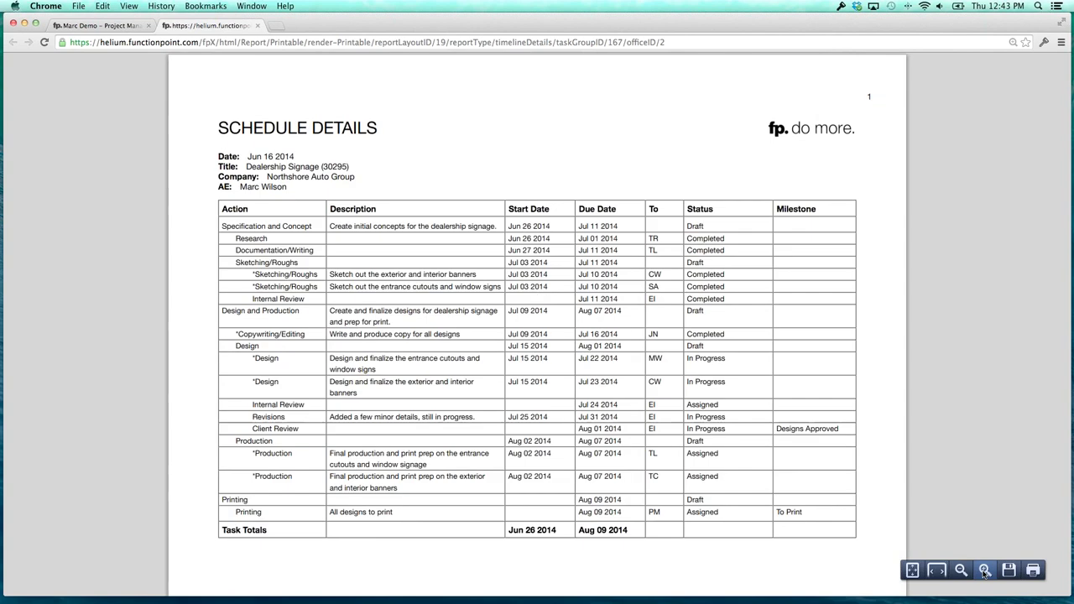
pyautogui.click(985, 571)
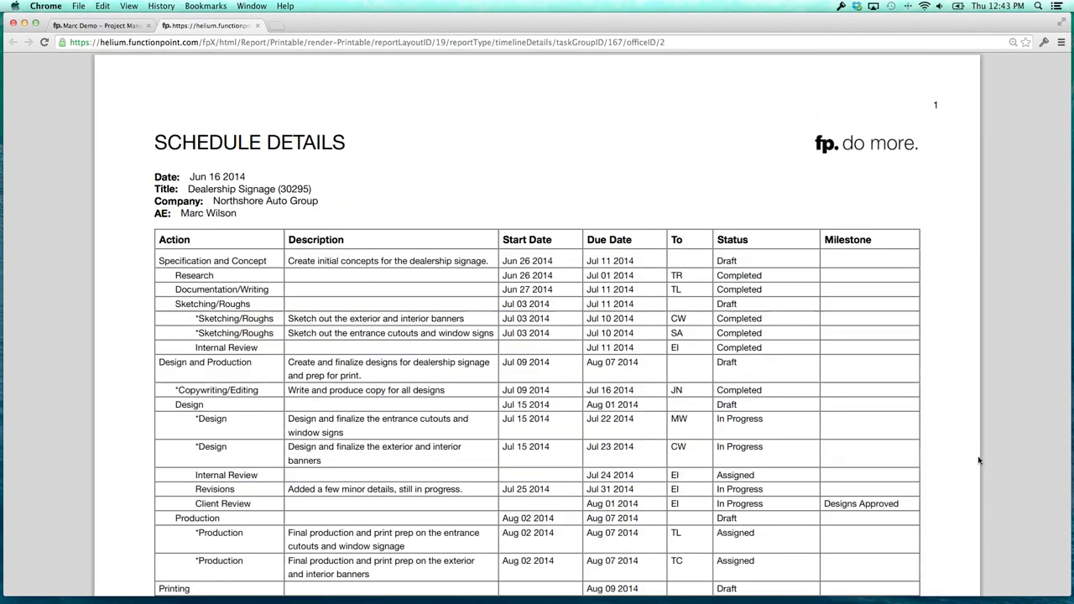
pyautogui.scroll(-3, 978, 459)
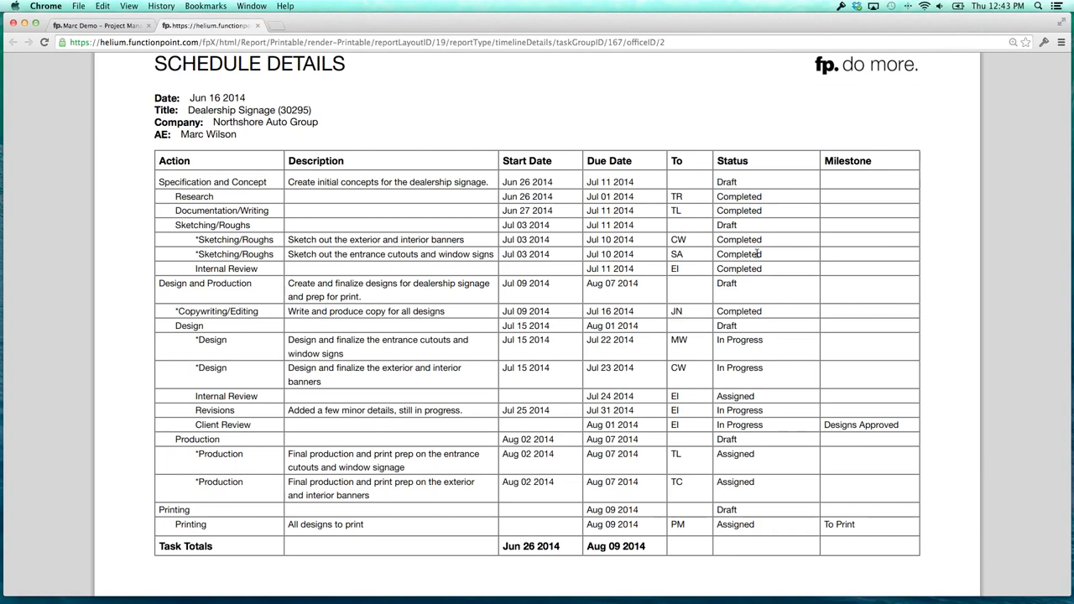
pyautogui.click(258, 26)
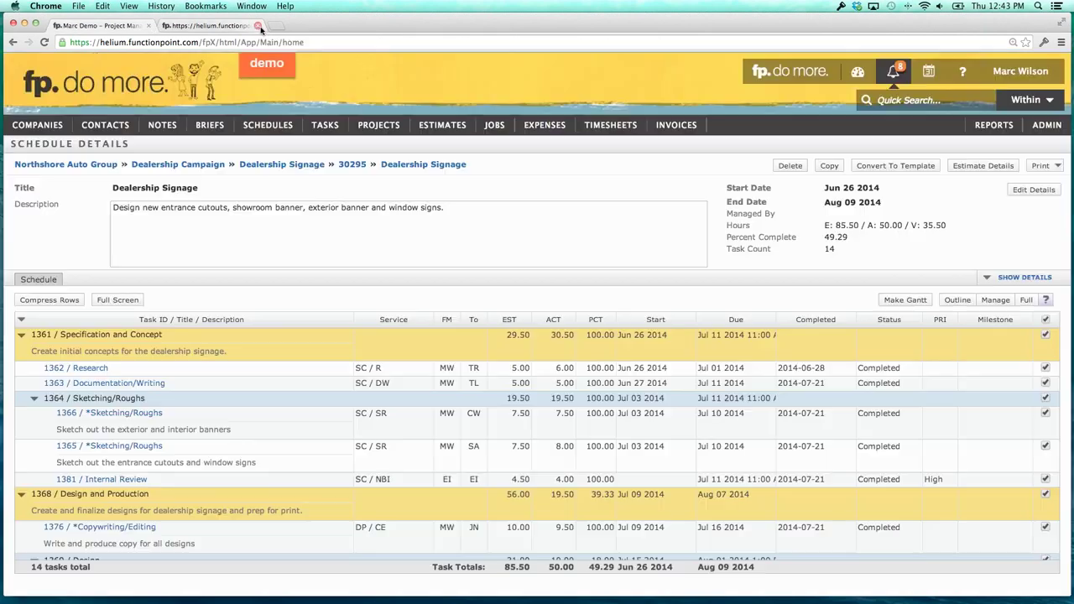
# Exclude the Specification and Concept group with all its tasks and the completed Copywriting/Editing task from printing.
pyautogui.click(1045, 334)
pyautogui.click(1046, 397)
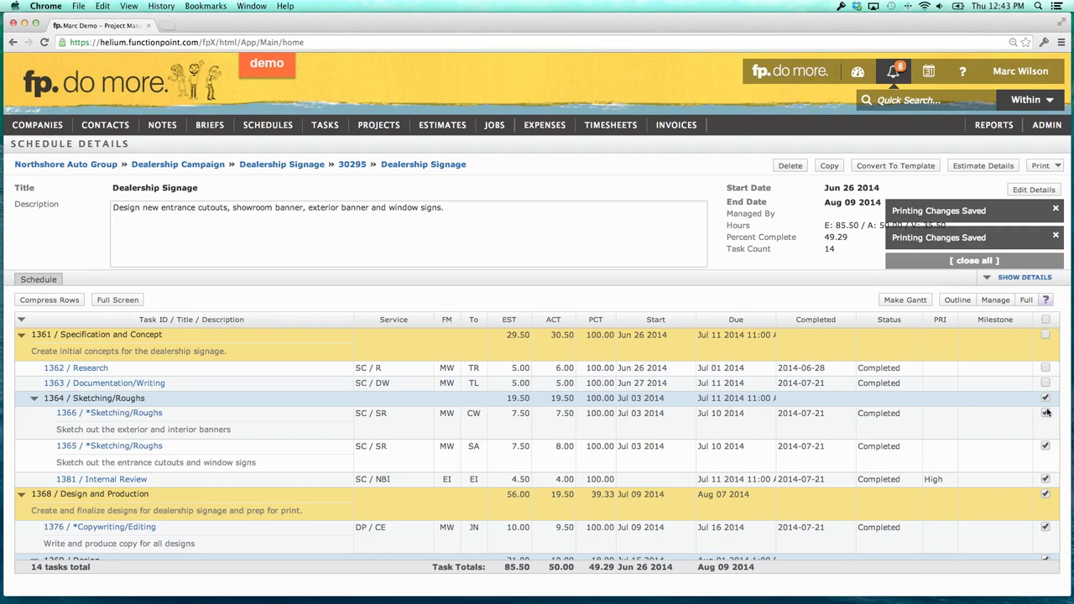
pyautogui.click(1046, 412)
pyautogui.click(1045, 446)
pyautogui.click(1044, 479)
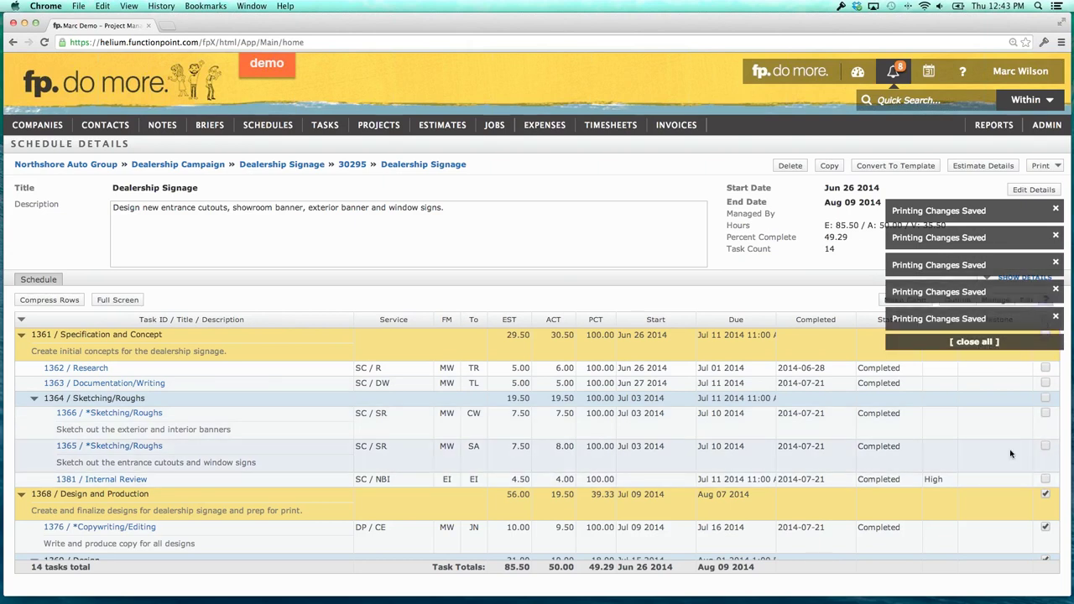
pyautogui.scroll(-2, 1049, 458)
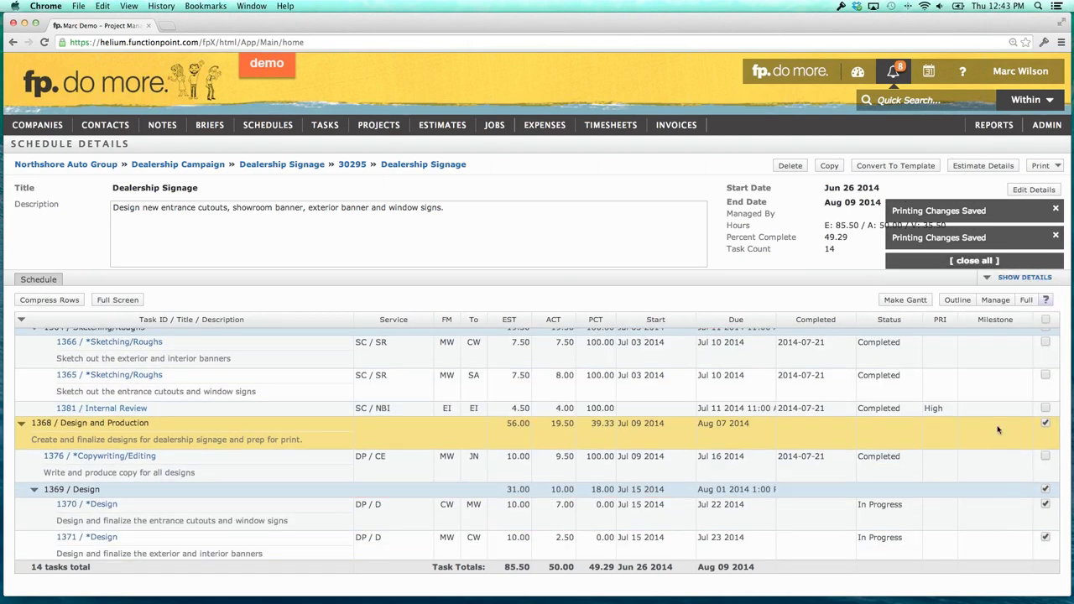
pyautogui.scroll(-4, 1049, 458)
pyautogui.scroll(-1, 995, 461)
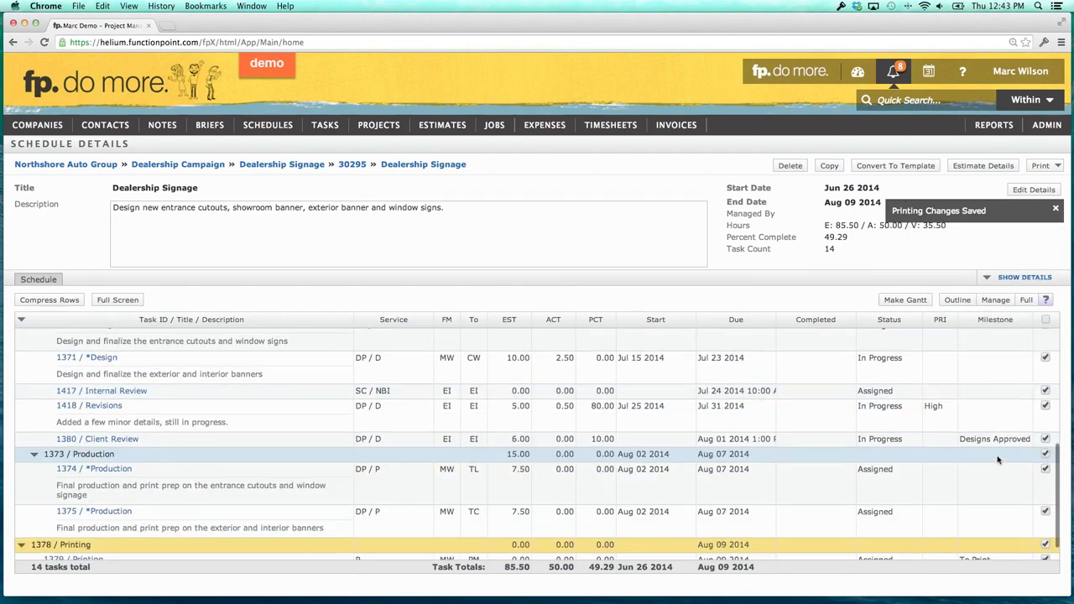
pyautogui.scroll(7, 993, 464)
# Review the New Schedule printout limited to the tasks still marked for printing, and close it.
pyautogui.click(1042, 165)
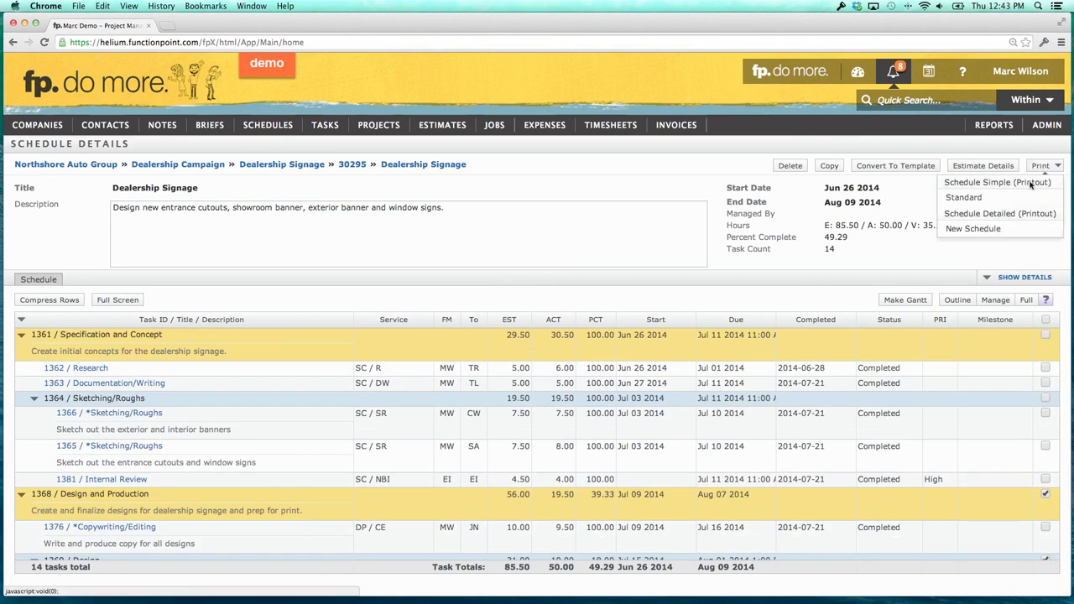
pyautogui.click(984, 227)
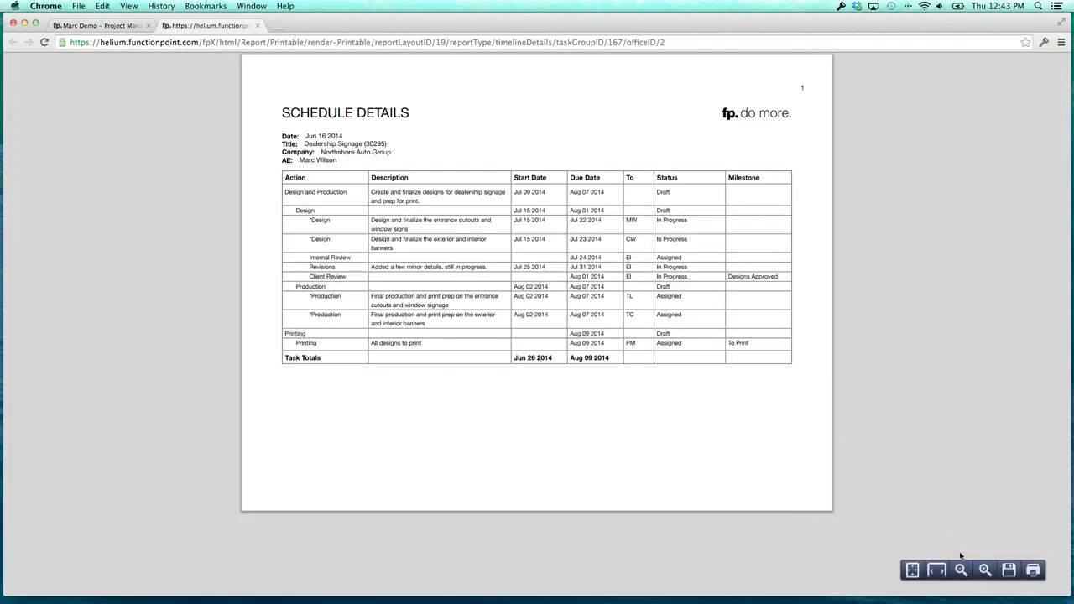
pyautogui.click(986, 570)
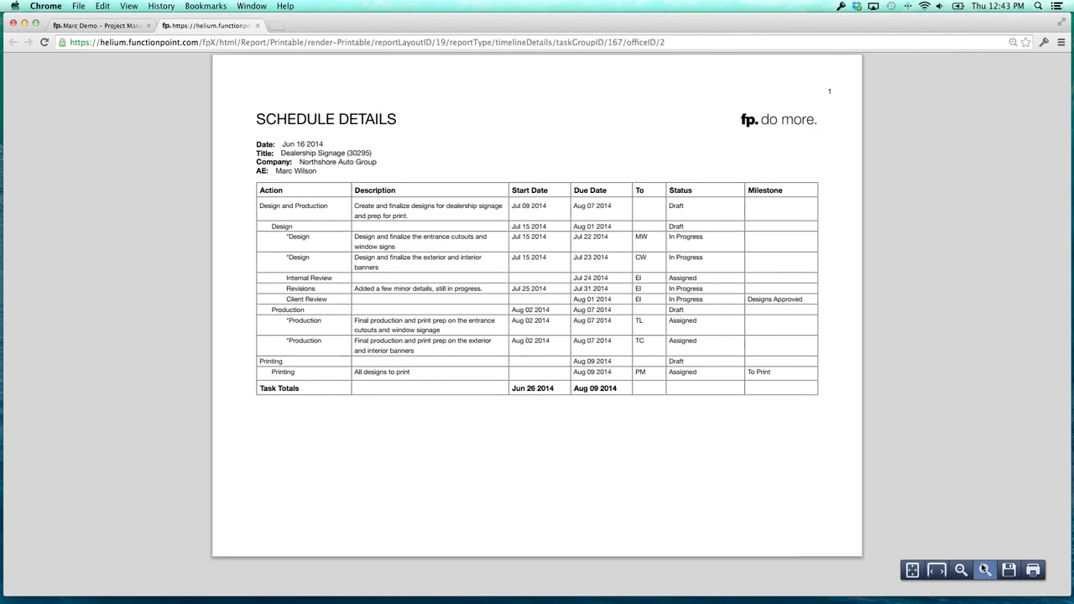
pyautogui.click(985, 570)
pyautogui.click(986, 570)
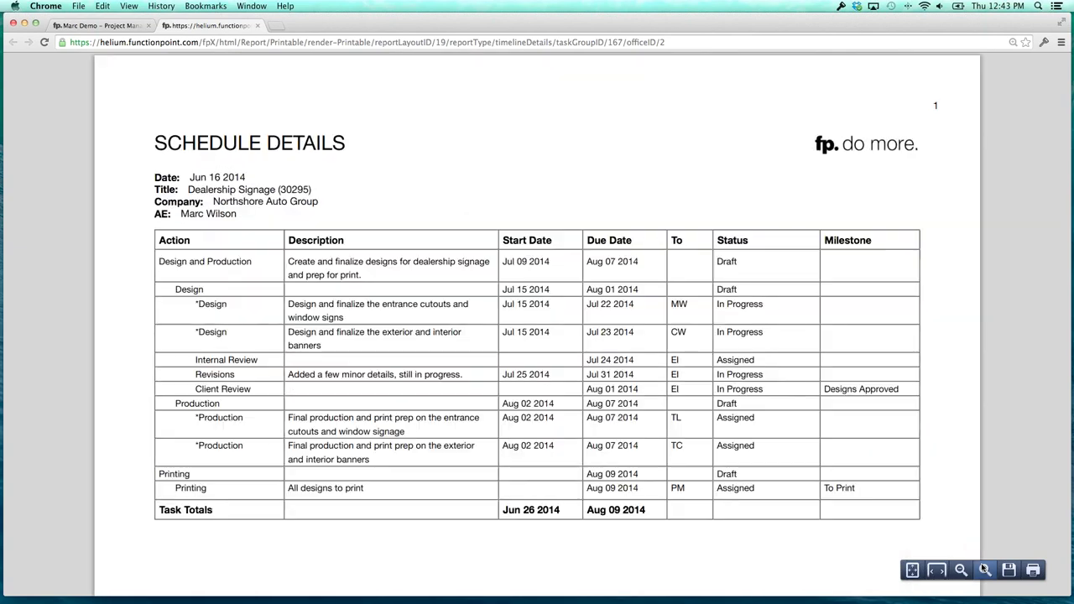
pyautogui.click(986, 569)
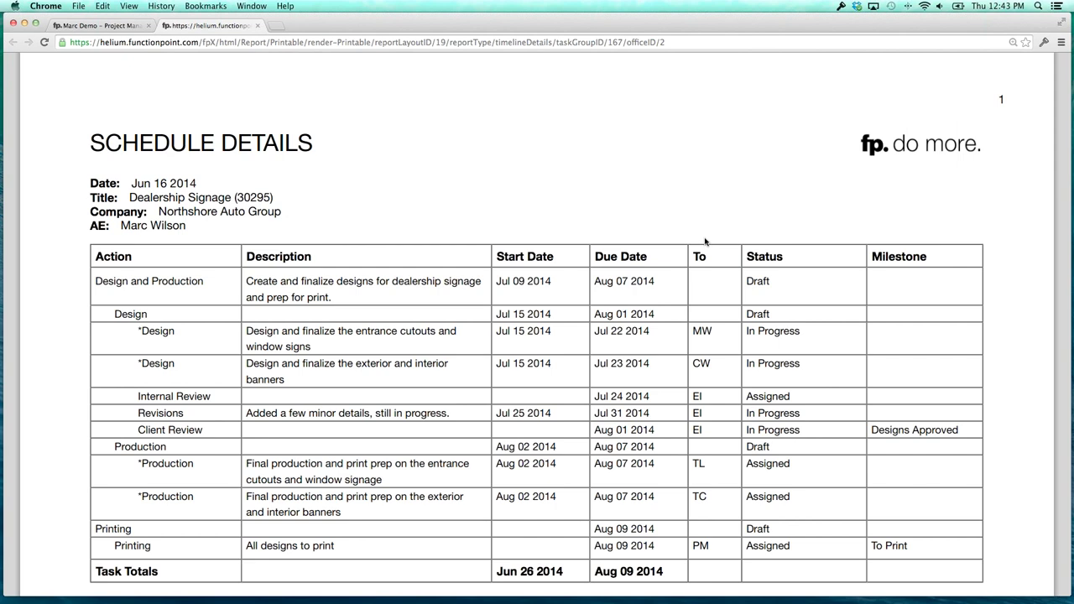
pyautogui.click(257, 26)
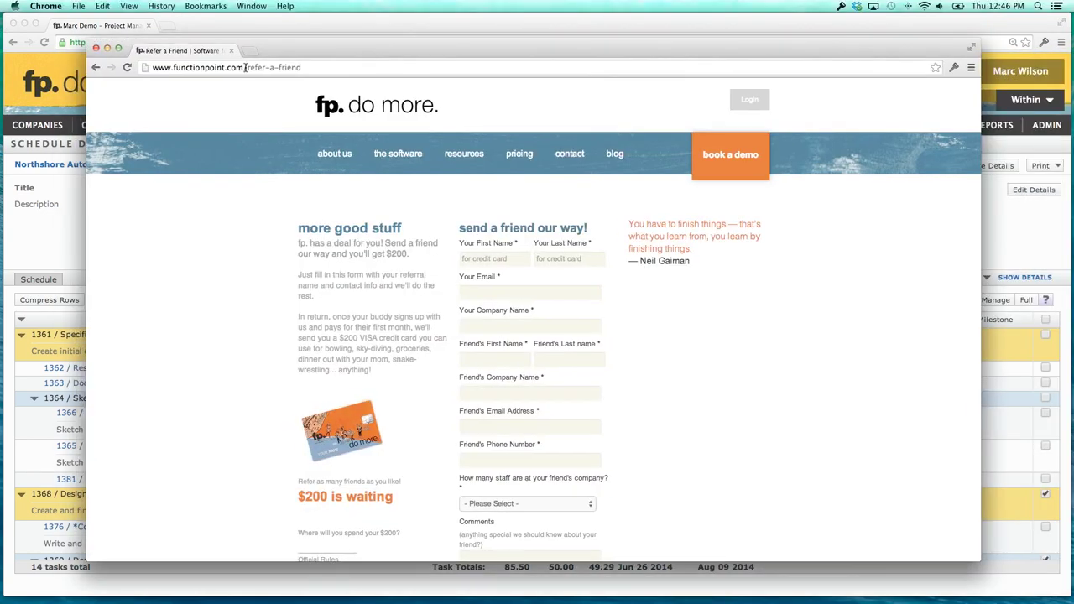
# Examine the Refer a Friend page on functionpoint.com, including its web address, referral form and reward offer.
pyautogui.moveTo(245, 68); pyautogui.dragTo(274, 67)
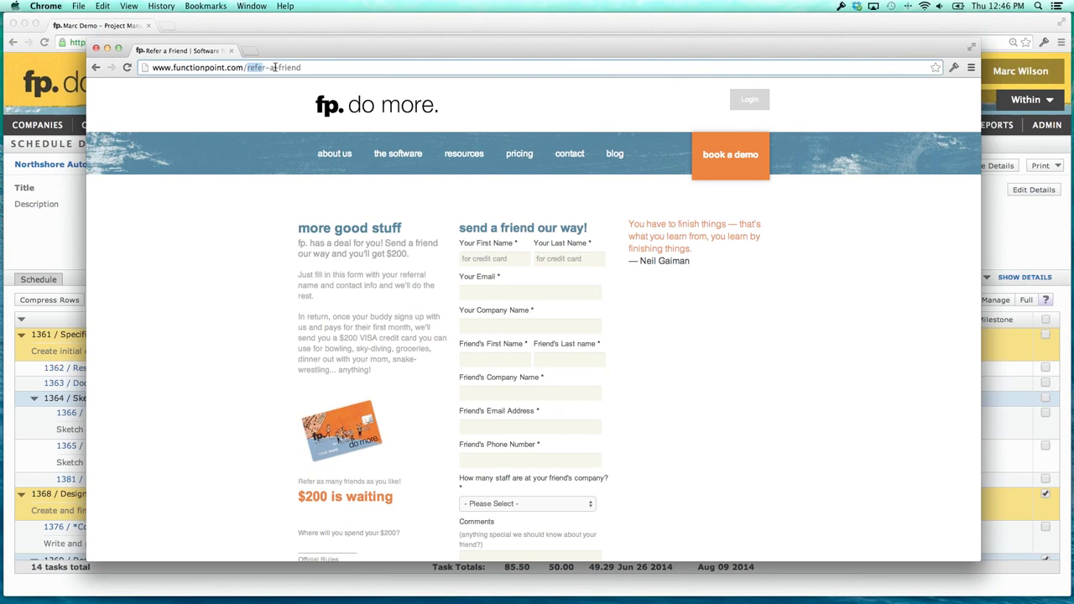
pyautogui.click(293, 67)
pyautogui.doubleClick(310, 68)
pyautogui.tripleClick(310, 68)
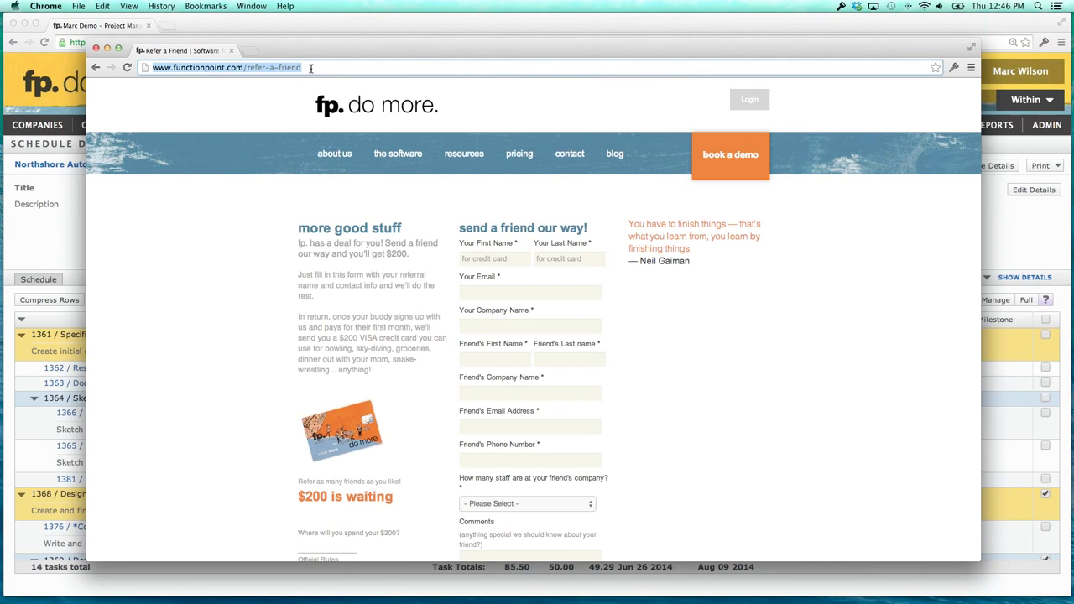
pyautogui.click(296, 136)
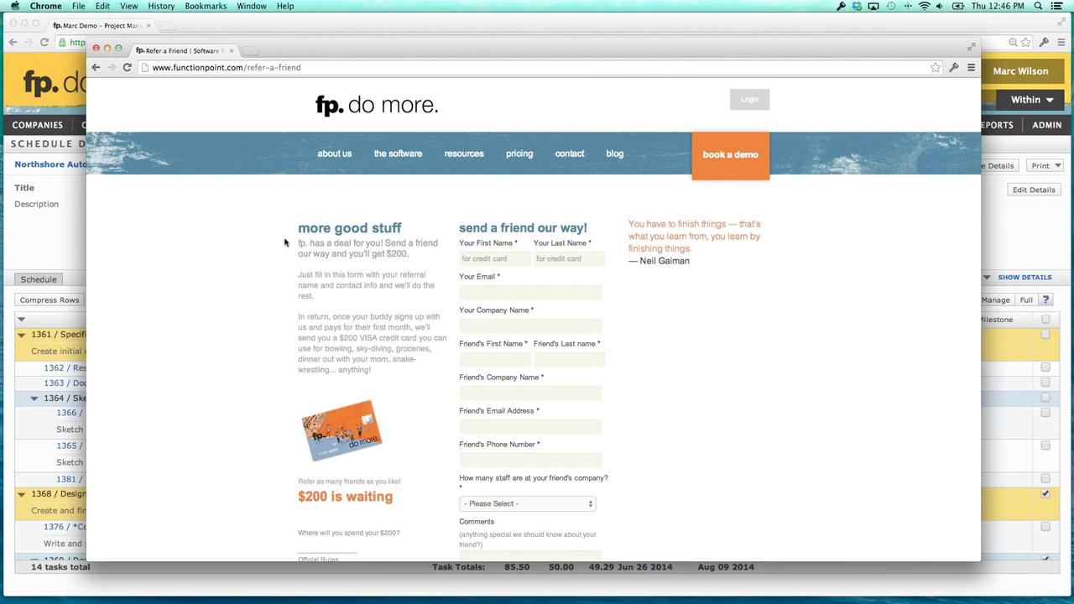
pyautogui.scroll(-2, 285, 277)
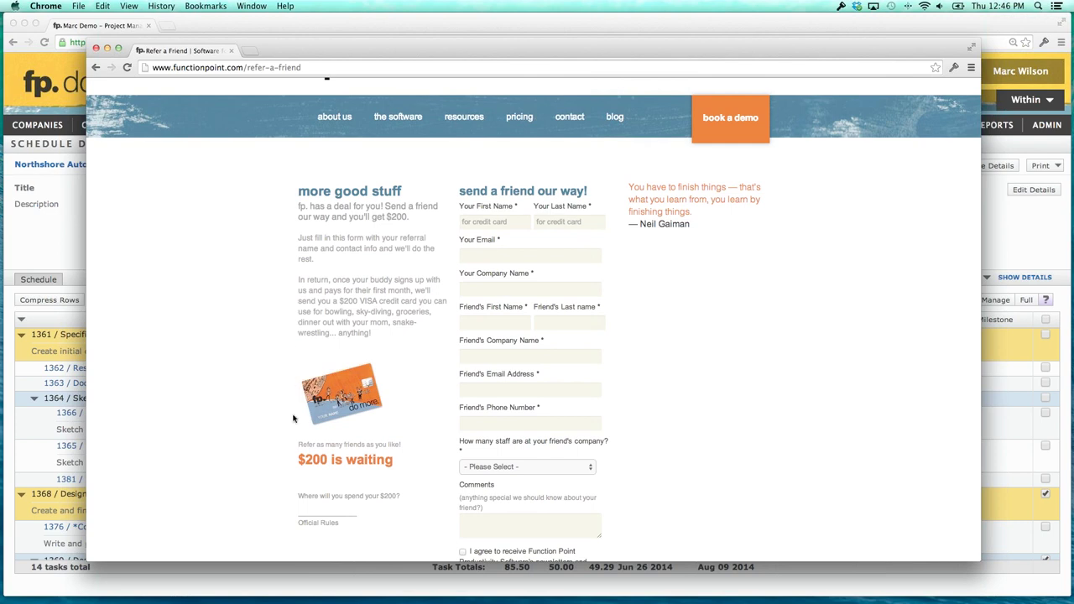
pyautogui.moveTo(299, 460); pyautogui.dragTo(411, 463)
pyautogui.click(238, 392)
pyautogui.moveTo(322, 53); pyautogui.dragTo(327, 55)
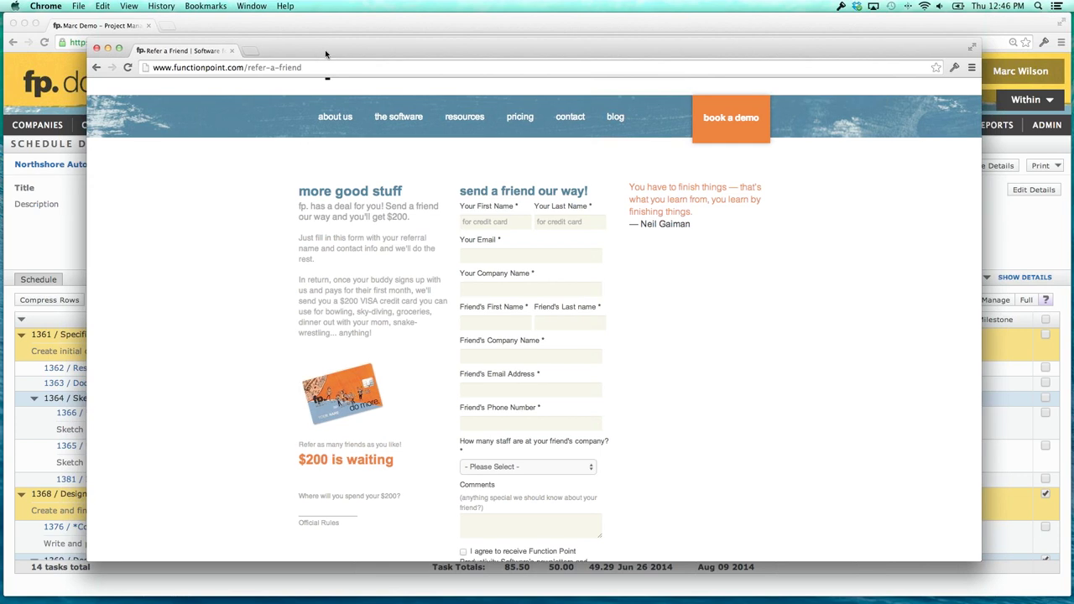